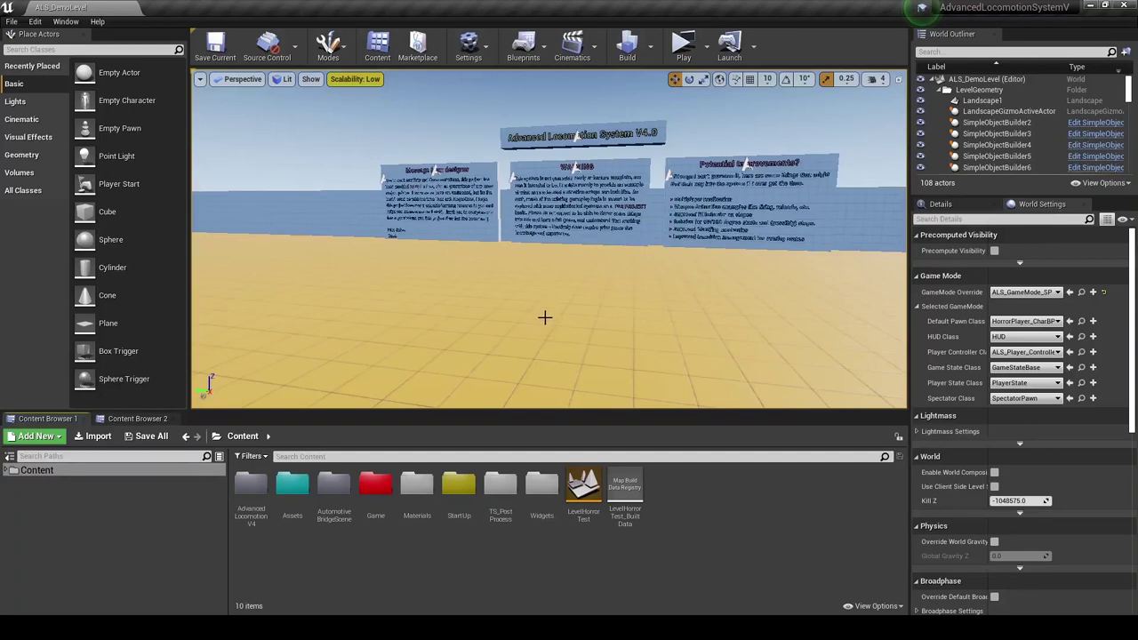
# Open HorrorPlayer_CharBP from the Default Pawn Class asset and survey its Event Graph.
pyautogui.click(1081, 322)
pyautogui.doubleClick(423, 494)
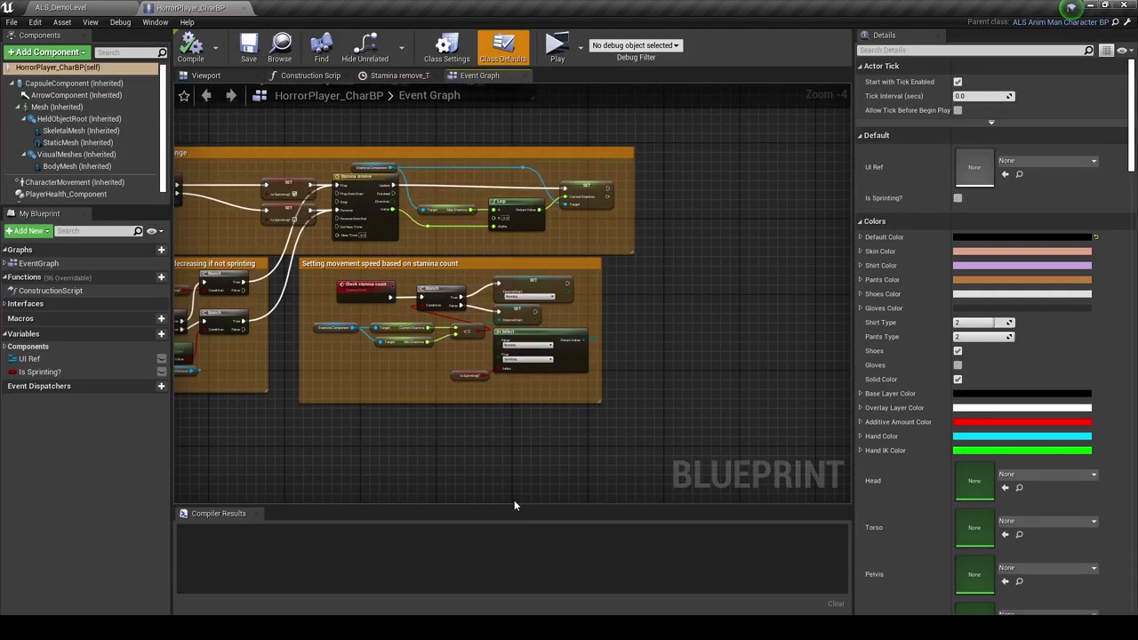
pyautogui.scroll(1, 472, 441)
pyautogui.moveTo(472, 442)
pyautogui.mouseDown(button='right')
pyautogui.moveTo(590, 430)
pyautogui.moveTo(520, 447)
pyautogui.mouseUp(button='right')
pyautogui.scroll(-2, 590, 431)
# Open the ALS_Base_CharacterBP blueprint from the CharacterLogic folder.
pyautogui.click(115, 16)
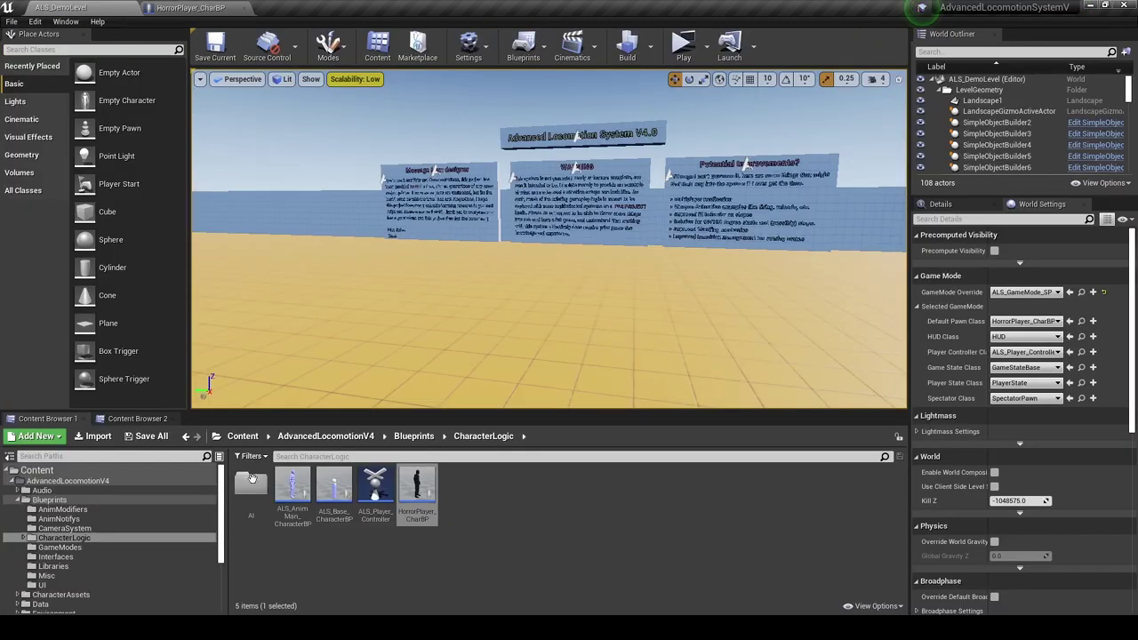
pyautogui.doubleClick(334, 490)
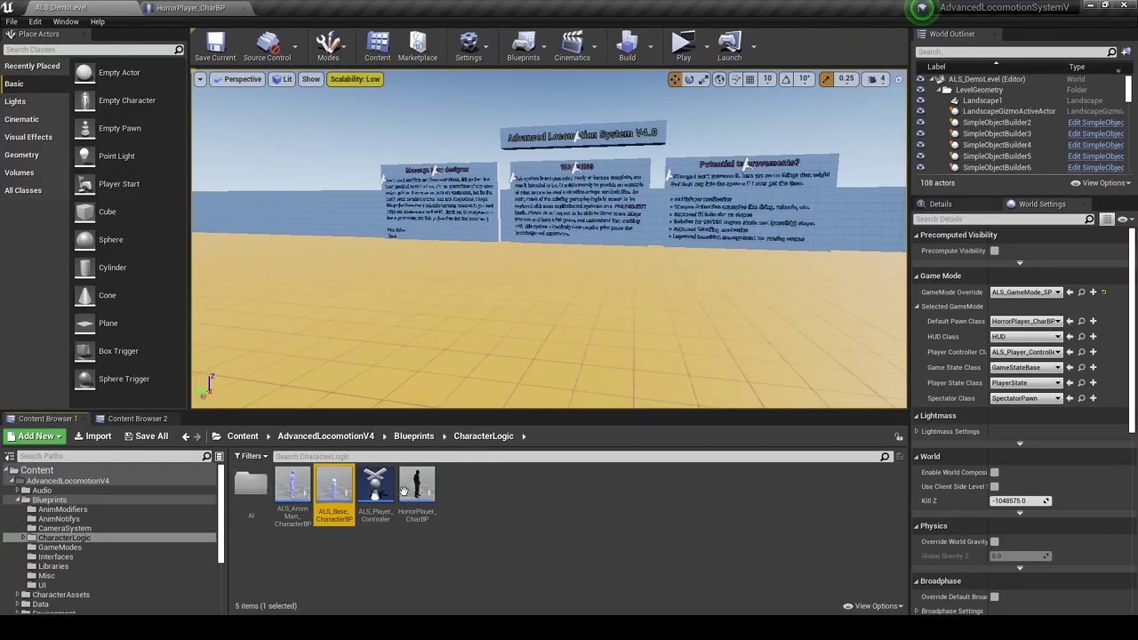
pyautogui.scroll(-4, 490, 334)
pyautogui.scroll(-2, 491, 335)
# Pan past the Crouch, Breakfall/Roll and Mantle node groups, then open PlayerInputGraph.
pyautogui.scroll(1, 491, 335)
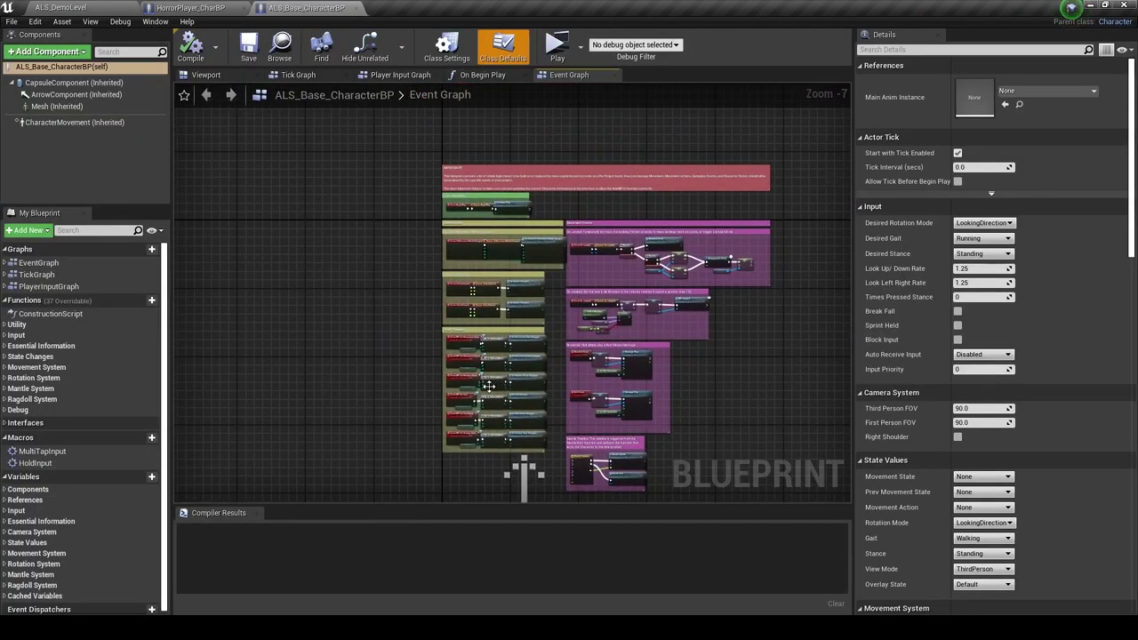
pyautogui.scroll(3, 470, 337)
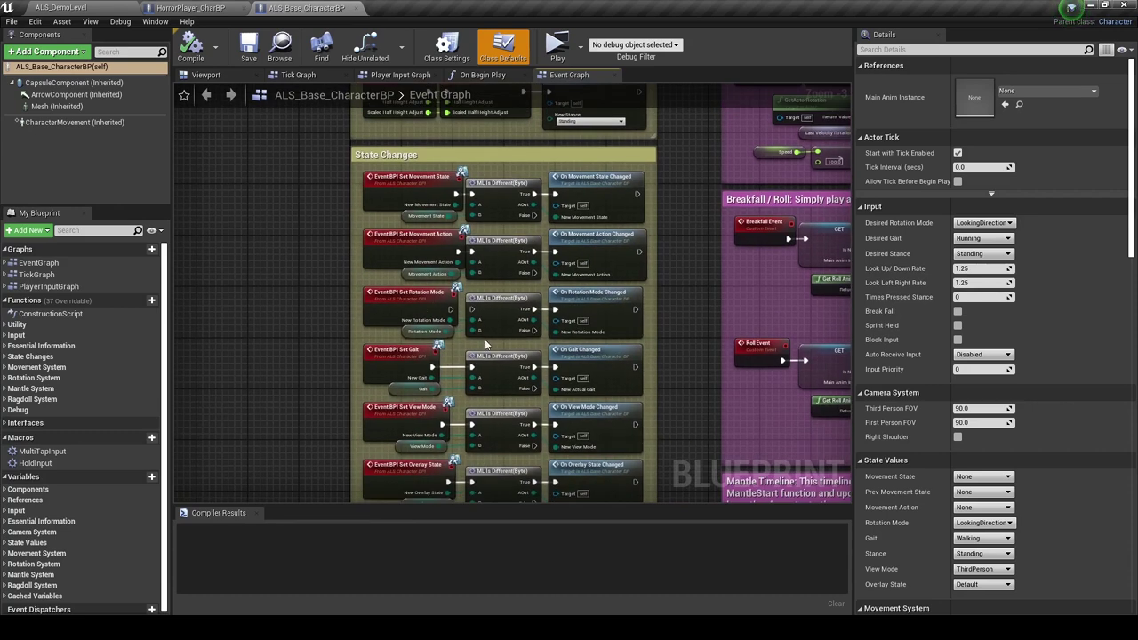
pyautogui.moveTo(485, 344); pyautogui.dragTo(436, 390, button='right')
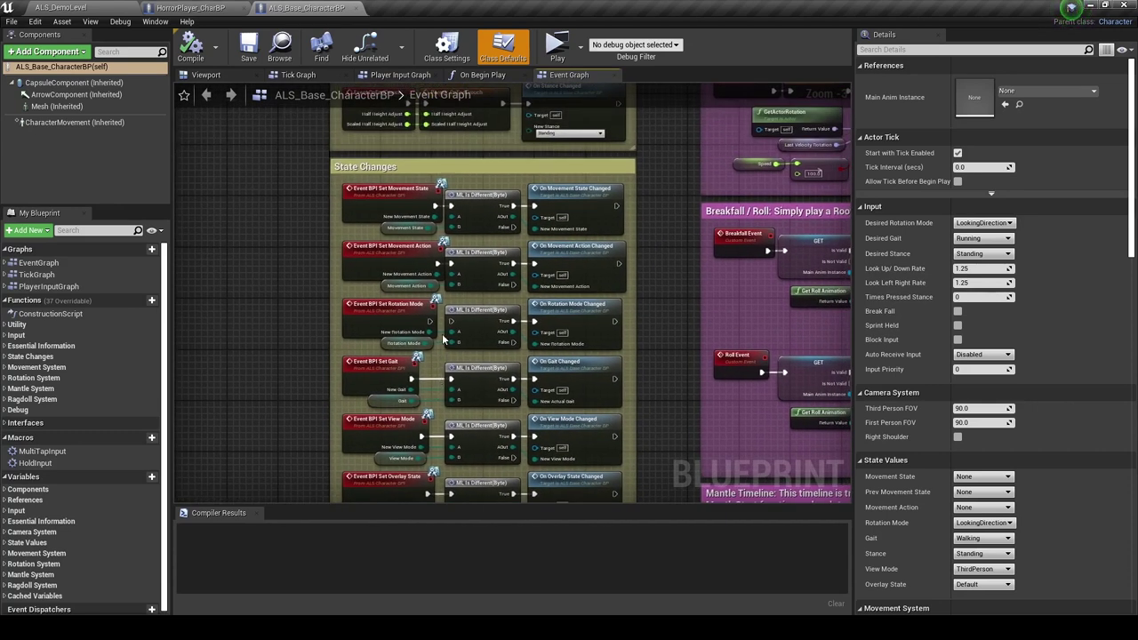
pyautogui.moveTo(498, 277)
pyautogui.mouseDown(button='right')
pyautogui.moveTo(480, 453)
pyautogui.moveTo(430, 450)
pyautogui.moveTo(371, 245)
pyautogui.mouseUp(button='right')
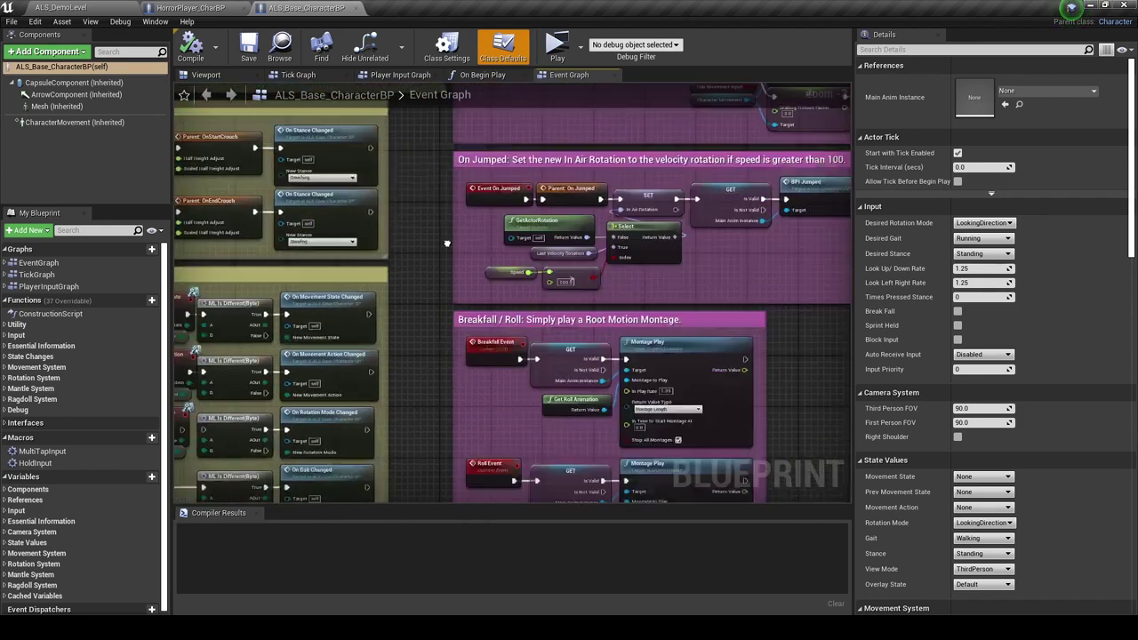
pyautogui.moveTo(472, 486)
pyautogui.mouseDown(button='right')
pyautogui.moveTo(471, 273)
pyautogui.moveTo(595, 321)
pyautogui.moveTo(574, 340)
pyautogui.moveTo(282, 252)
pyautogui.moveTo(278, 225)
pyautogui.mouseUp(button='right')
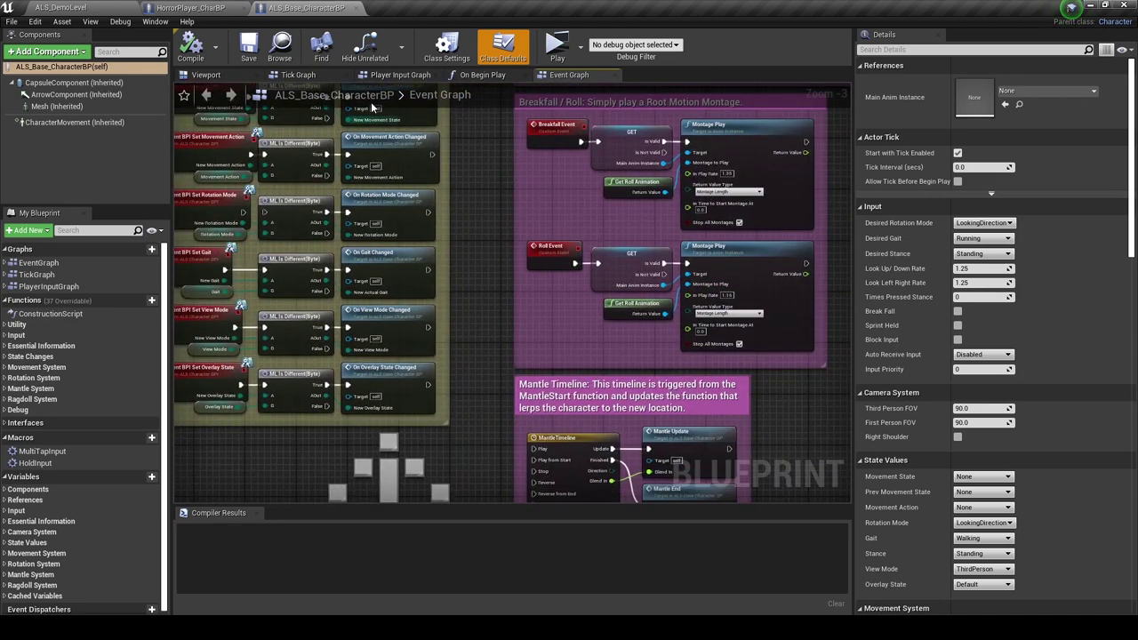
pyautogui.doubleClick(31, 286)
# Survey the Player Input Graph's gait, stance, roll, camera and ragdoll input nodes.
pyautogui.scroll(5, 445, 313)
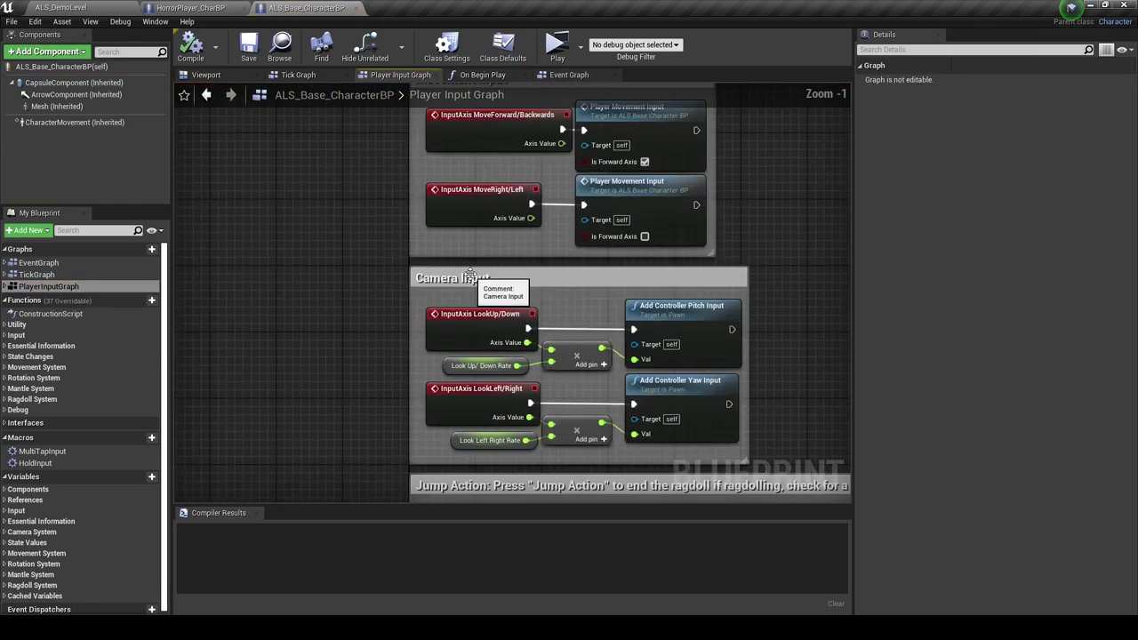
pyautogui.moveTo(491, 348)
pyautogui.mouseDown(button='right')
pyautogui.moveTo(433, 154)
pyautogui.moveTo(462, 370)
pyautogui.mouseUp(button='right')
pyautogui.moveTo(547, 240)
pyautogui.mouseDown(button='right')
pyautogui.moveTo(394, 248)
pyautogui.moveTo(439, 157)
pyautogui.moveTo(436, 18)
pyautogui.mouseUp(button='right')
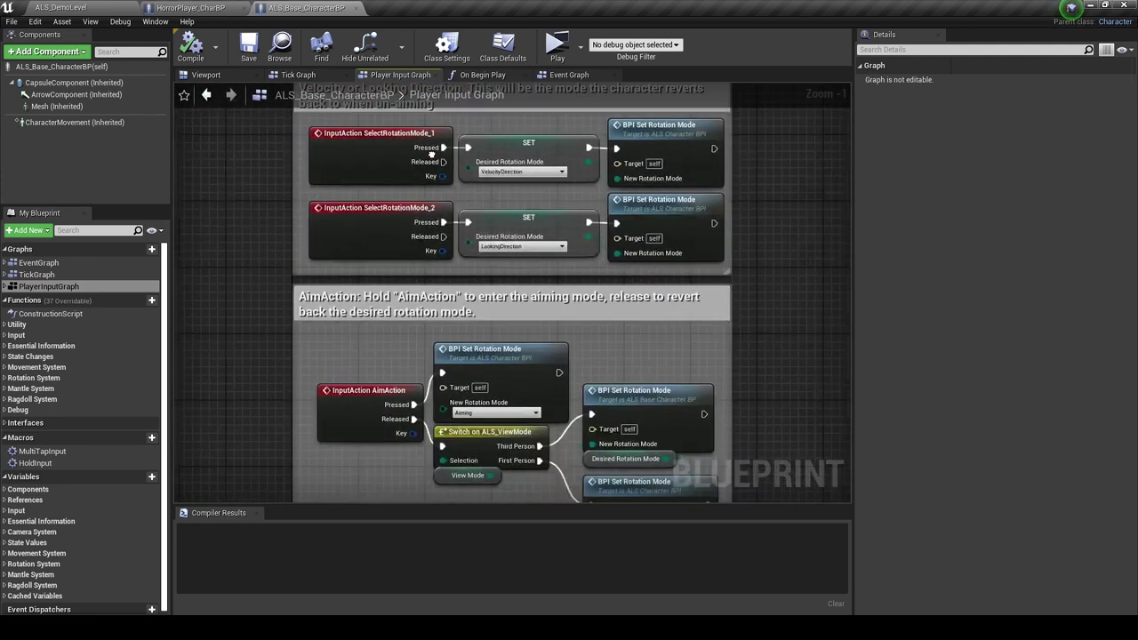
pyautogui.moveTo(413, 289); pyautogui.dragTo(413, 89, button='right')
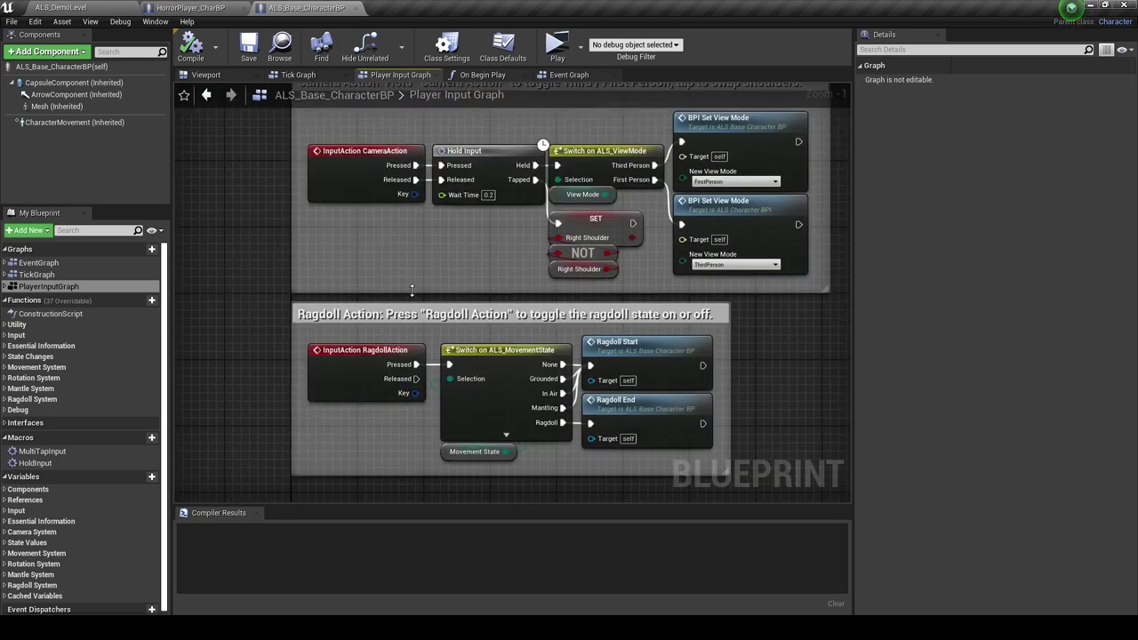
pyautogui.moveTo(412, 290); pyautogui.dragTo(411, 106, button='right')
pyautogui.scroll(-4, 419, 222)
pyautogui.scroll(-3, 418, 222)
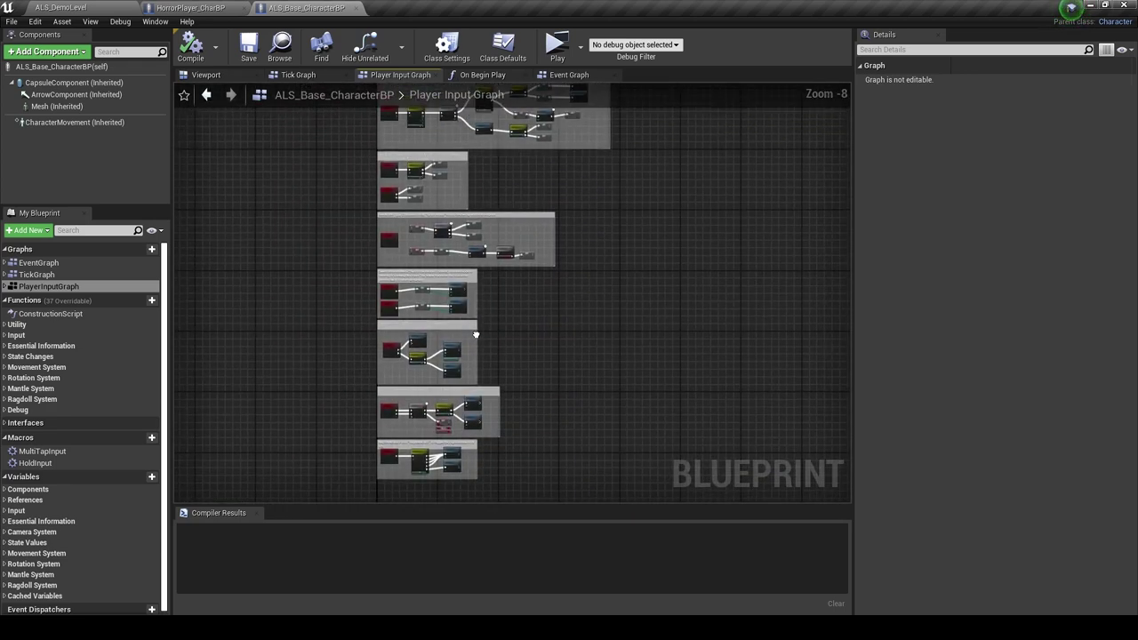
pyautogui.scroll(1, 475, 334)
pyautogui.moveTo(486, 320); pyautogui.dragTo(436, 427, button='right')
pyautogui.moveTo(436, 199); pyautogui.dragTo(428, 294, button='right')
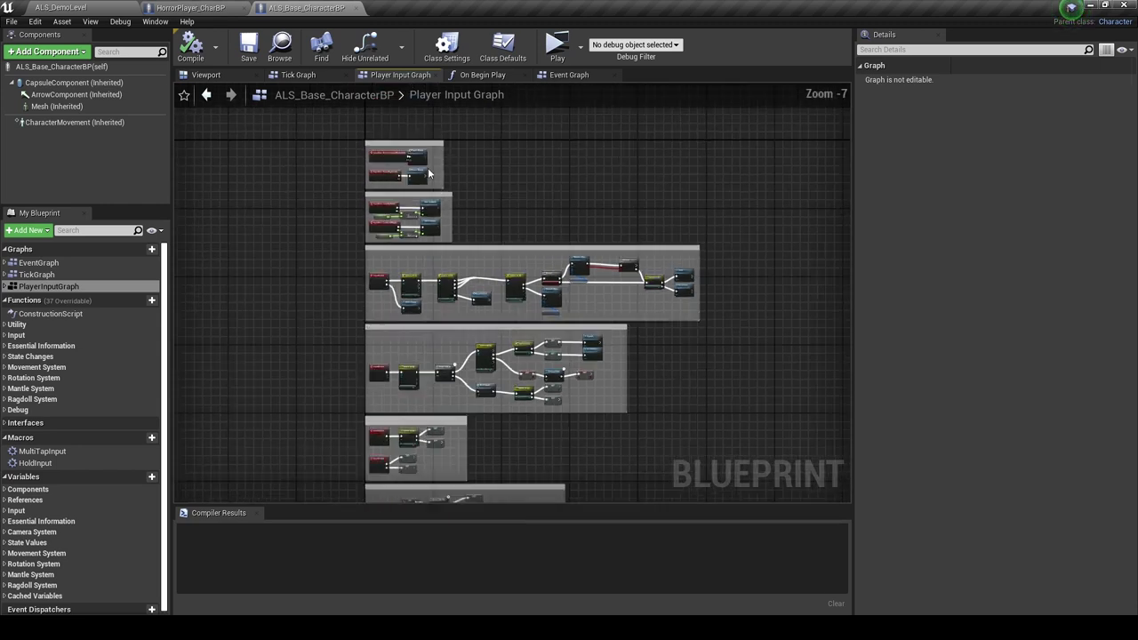
pyautogui.scroll(3, 429, 173)
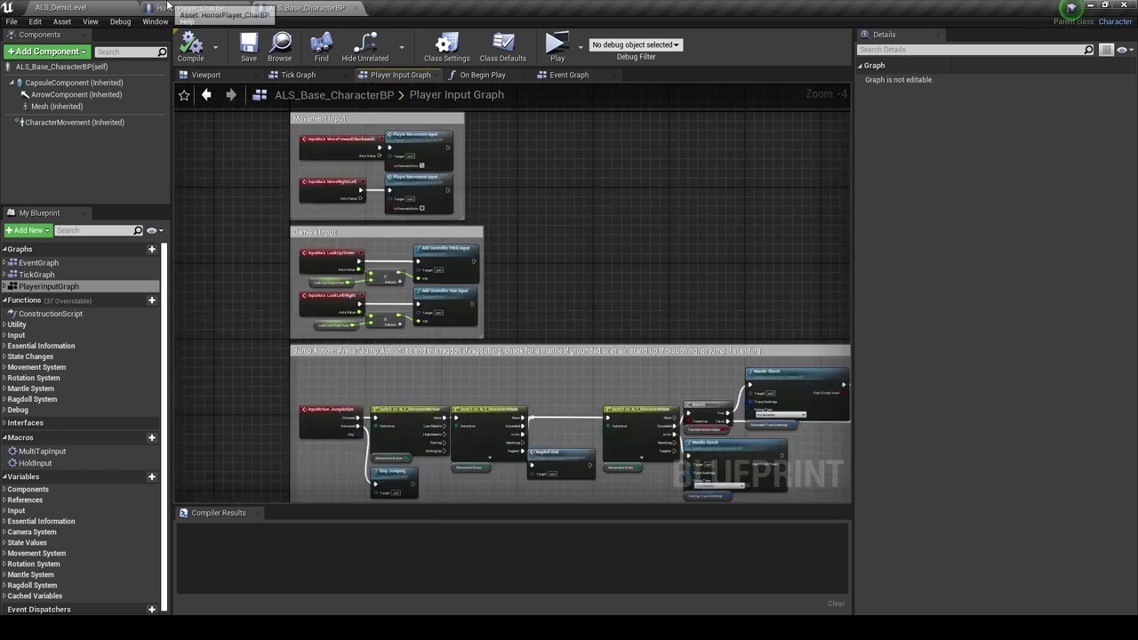
# Play ALS_DemoLevel, pick Torch from the Q overlay menu, then return to HorrorPlayer_CharBP.
pyautogui.click(72, 7)
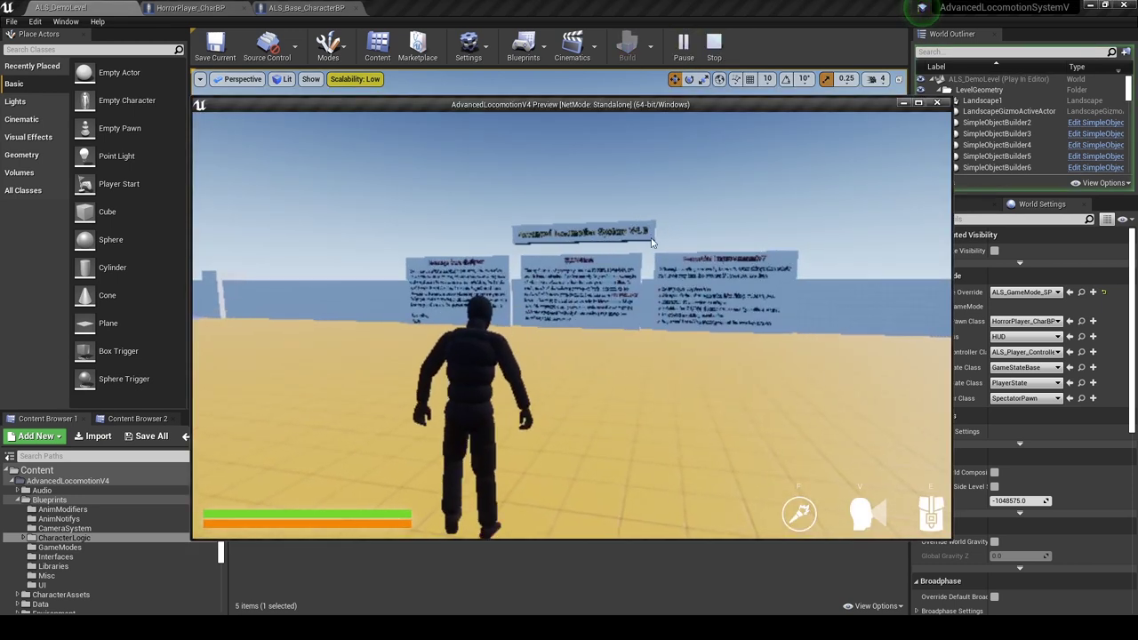
pyautogui.press('q')
pyautogui.scroll(-1, 571, 325)
pyautogui.scroll(-3, 571, 324)
pyautogui.scroll(-5, 572, 325)
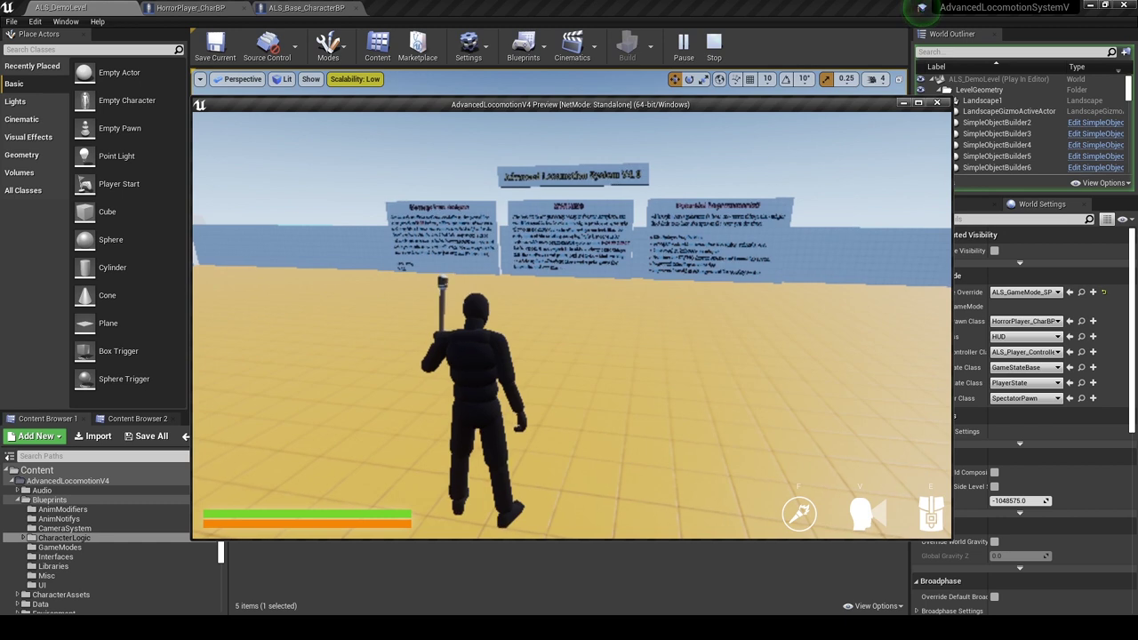
pyautogui.press('Escape')
pyautogui.click(307, 8)
# Open Project Settings on the Engine Input page with Axis Mappings expanded.
pyautogui.click(190, 8)
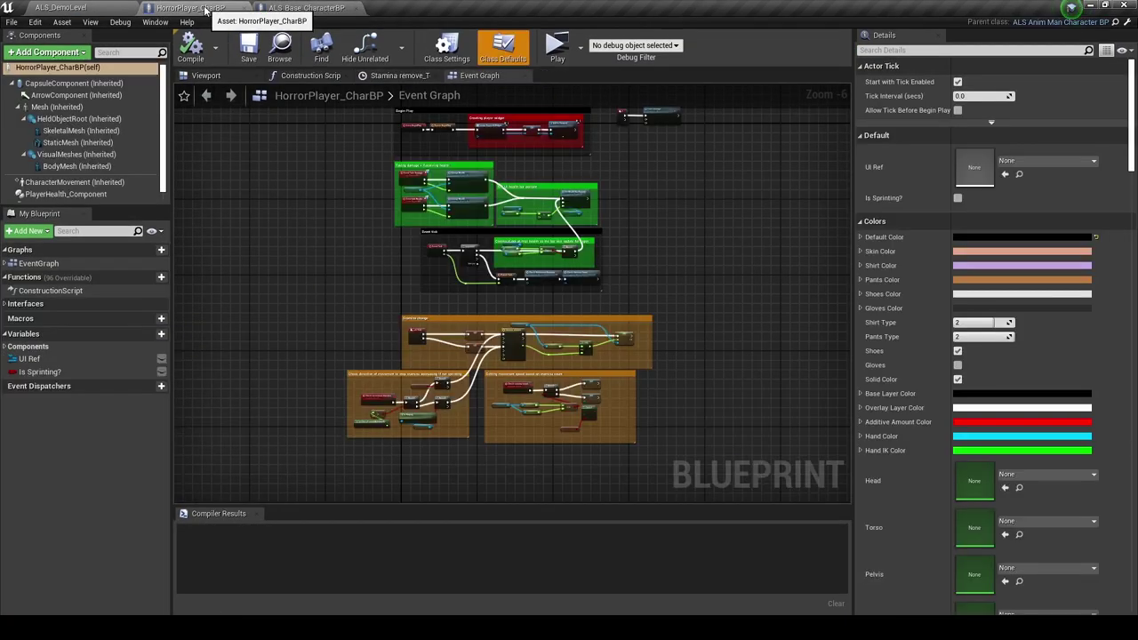
pyautogui.click(38, 22)
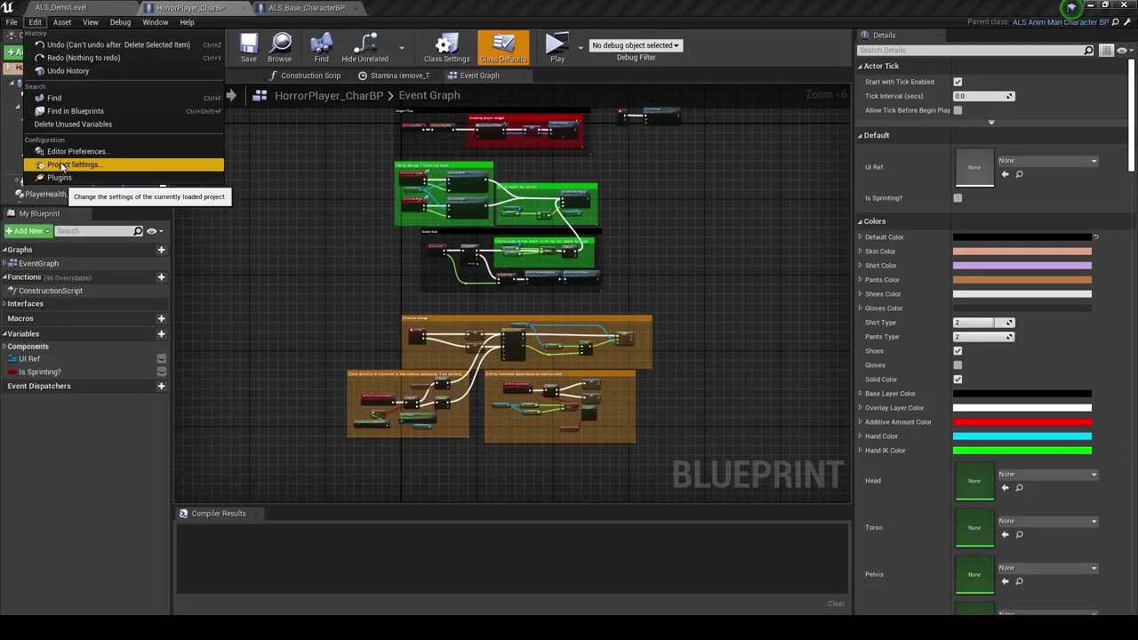
pyautogui.click(199, 167)
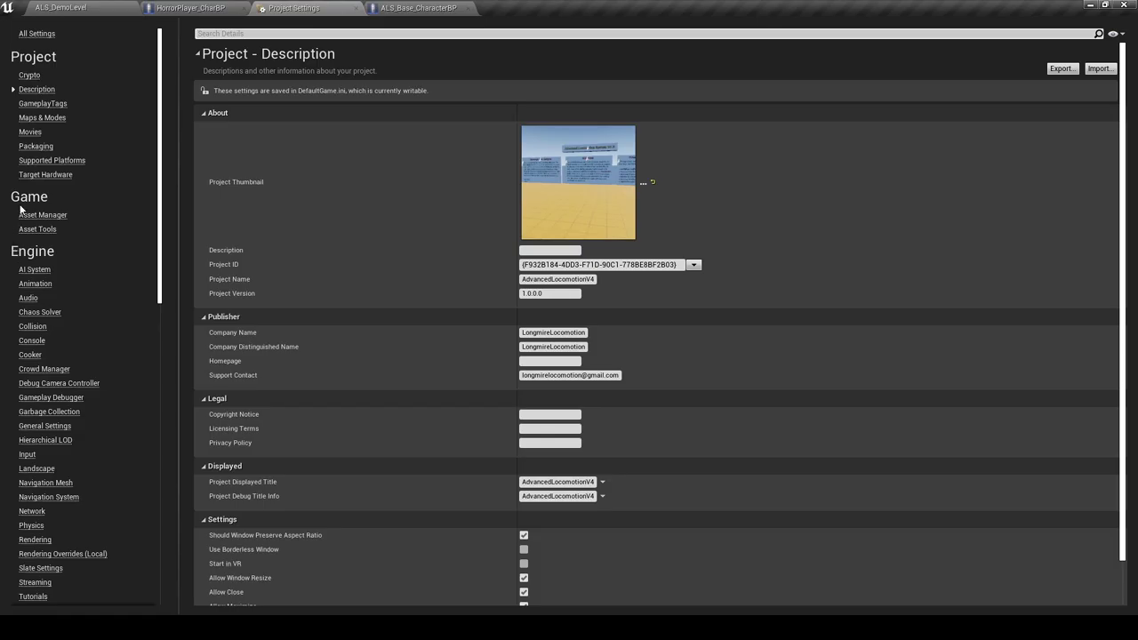
pyautogui.scroll(-1, 38, 338)
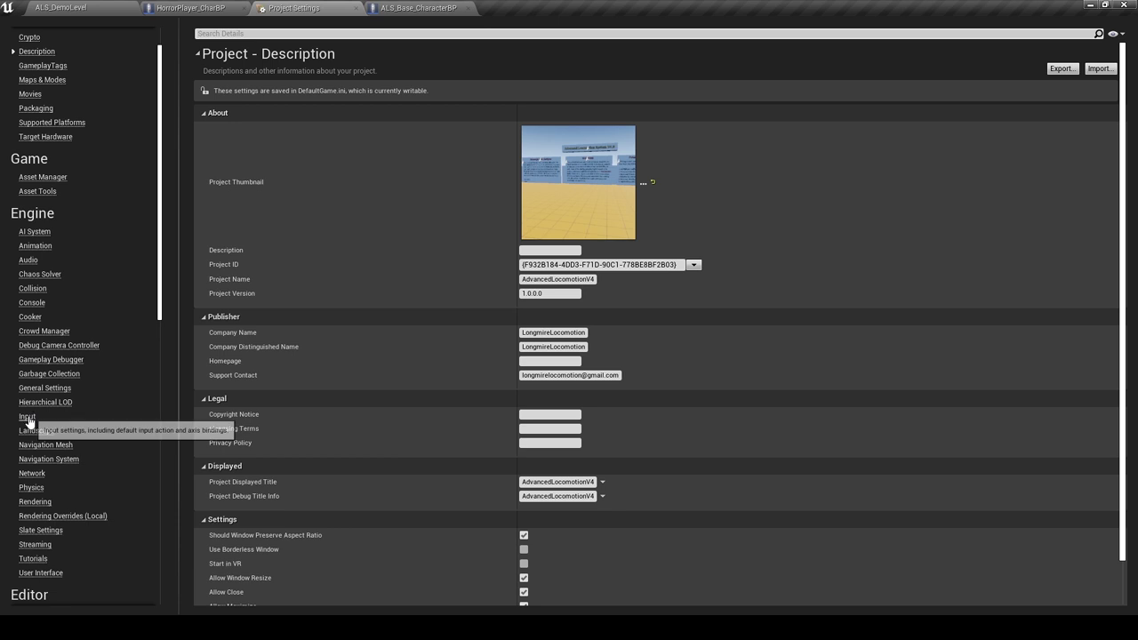
pyautogui.click(27, 416)
pyautogui.click(205, 167)
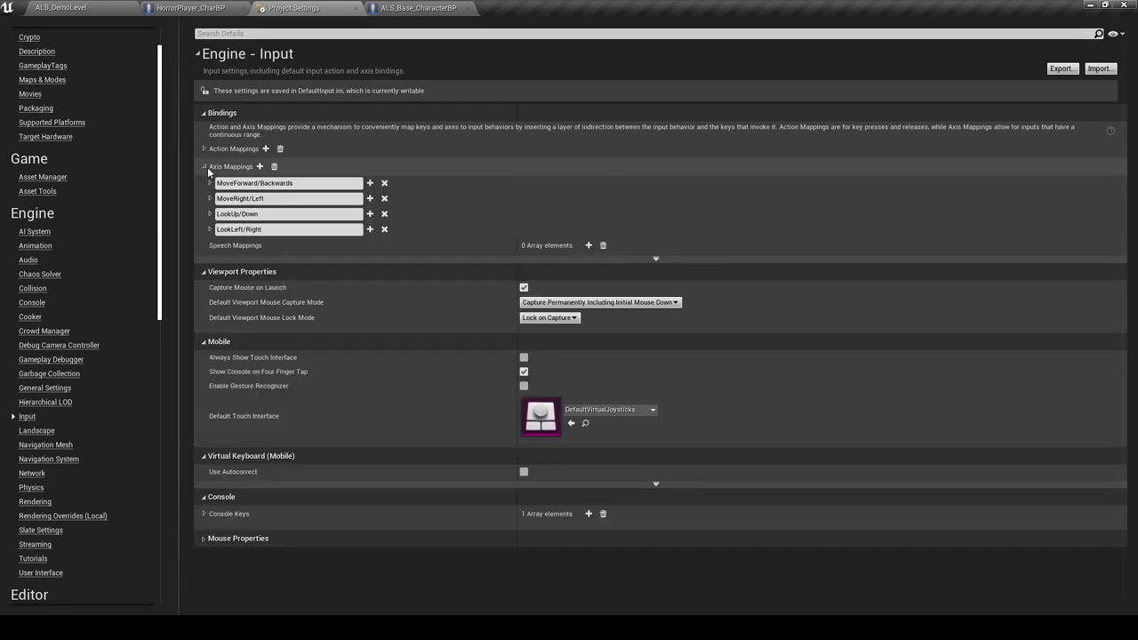
# Add a new Torch action mapping bound to the F key.
pyautogui.click(204, 148)
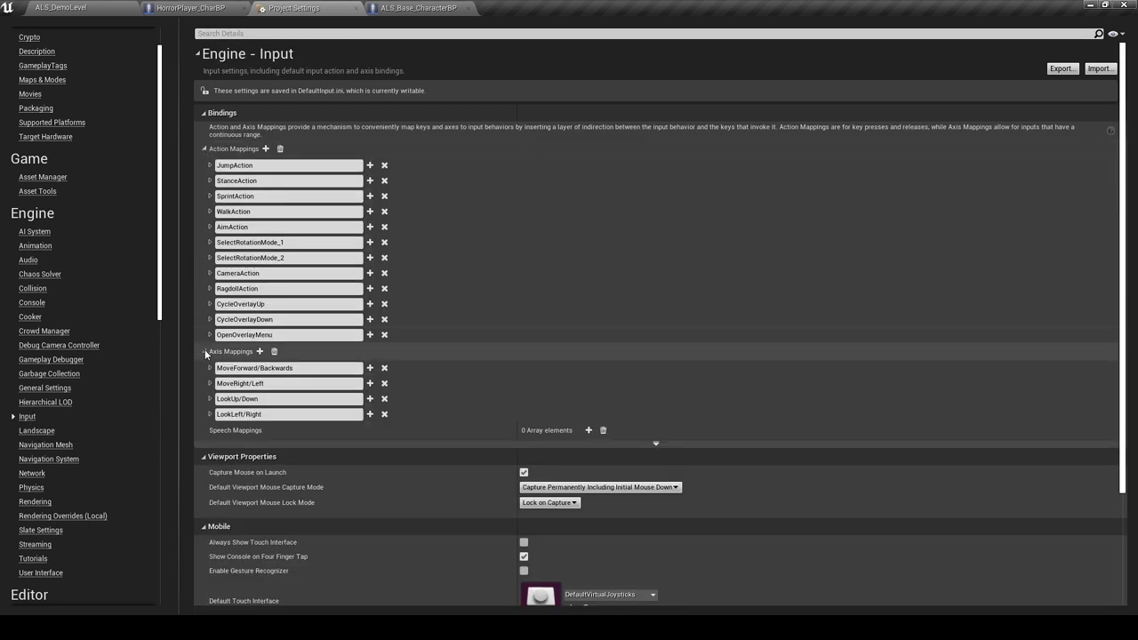
pyautogui.click(206, 352)
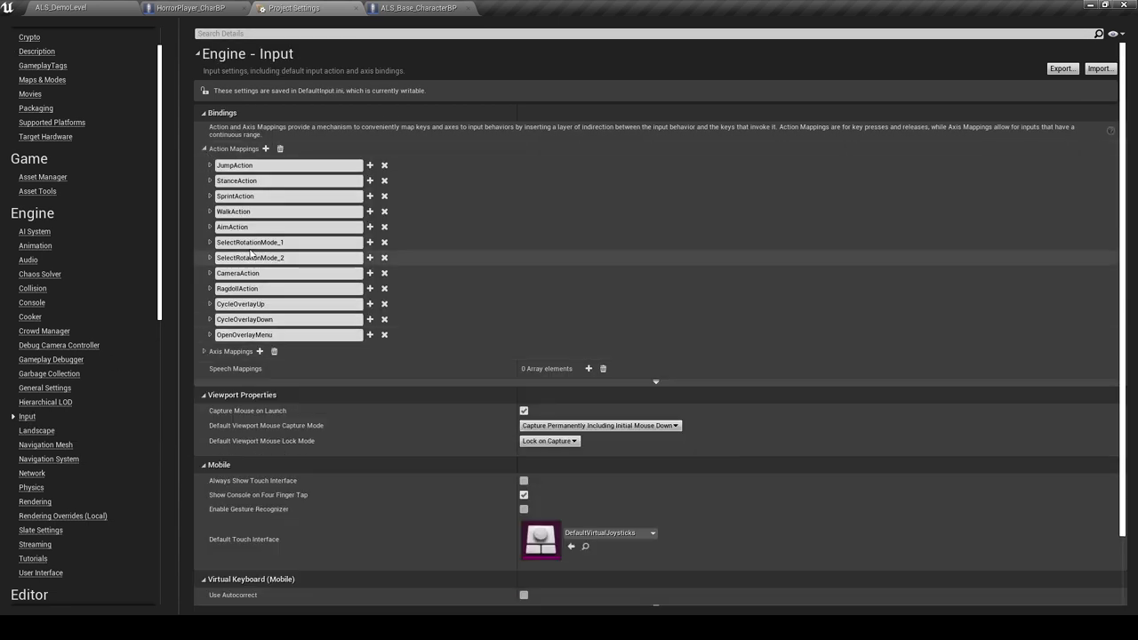
pyautogui.click(265, 150)
pyautogui.write('Torch')
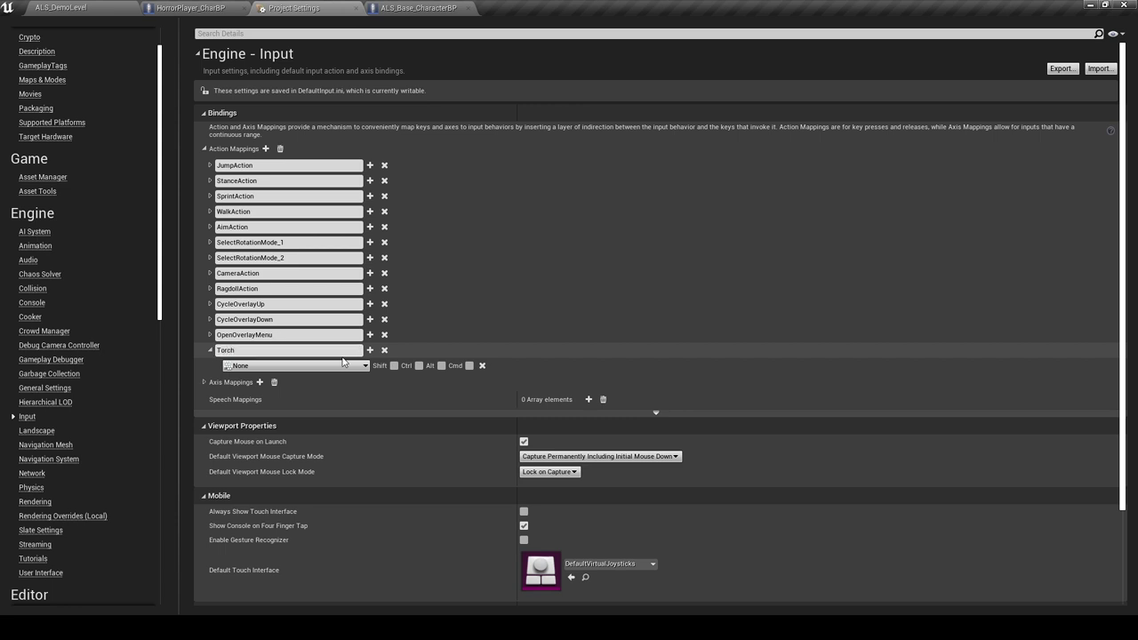
pyautogui.click(343, 361)
pyautogui.write('F')
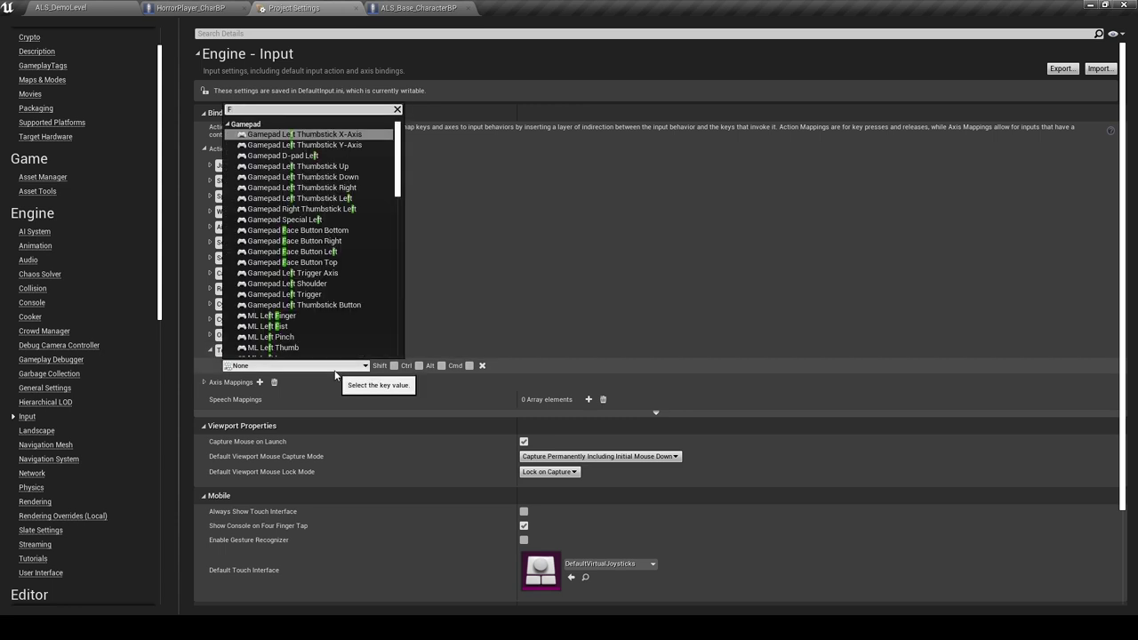
pyautogui.scroll(-5, 296, 291)
pyautogui.scroll(-3, 296, 293)
pyautogui.click(267, 198)
pyautogui.click(262, 367)
pyautogui.write('F')
pyautogui.scroll(-5, 292, 310)
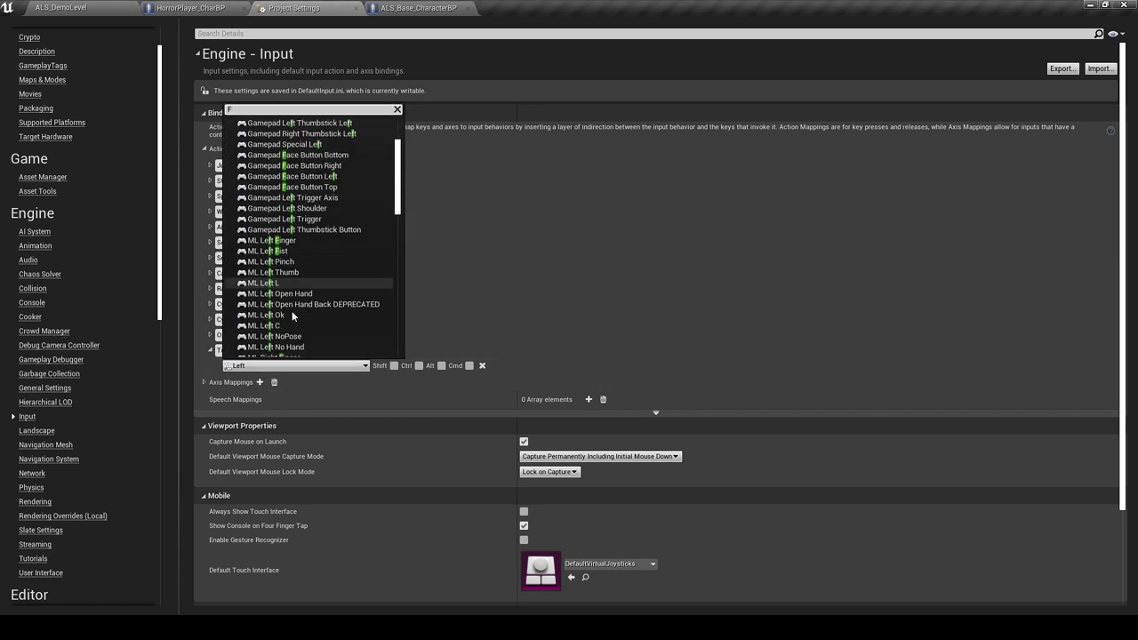
pyautogui.scroll(-3, 289, 304)
pyautogui.click(260, 247)
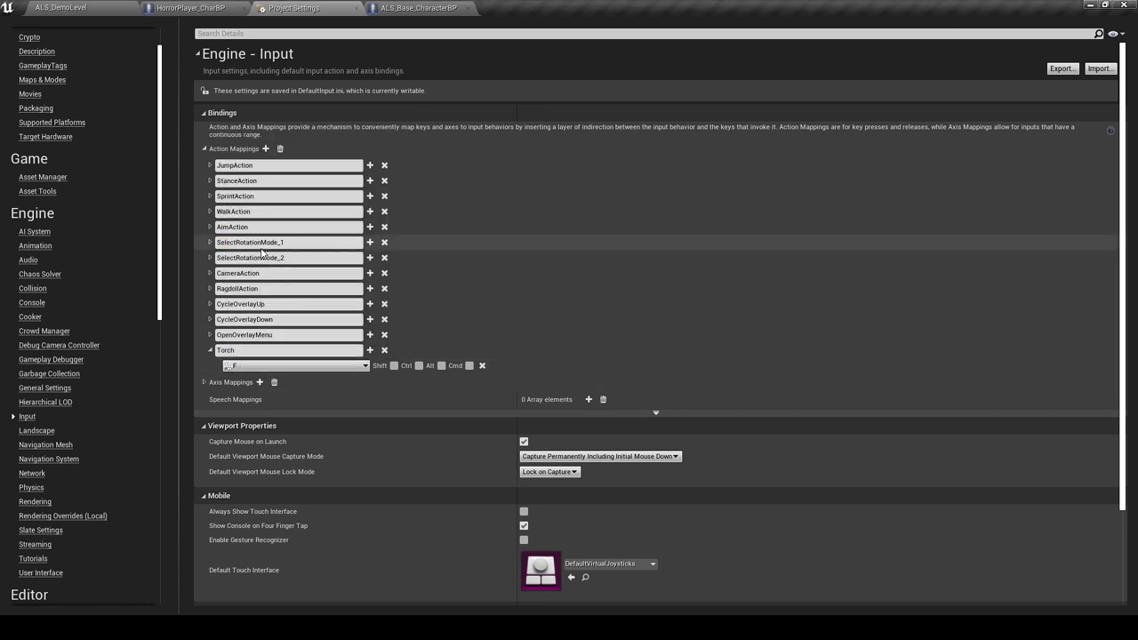
# Delete the OpenOverlayMenu action mapping and return to ALS_Base_CharacterBP.
pyautogui.click(210, 336)
pyautogui.click(209, 335)
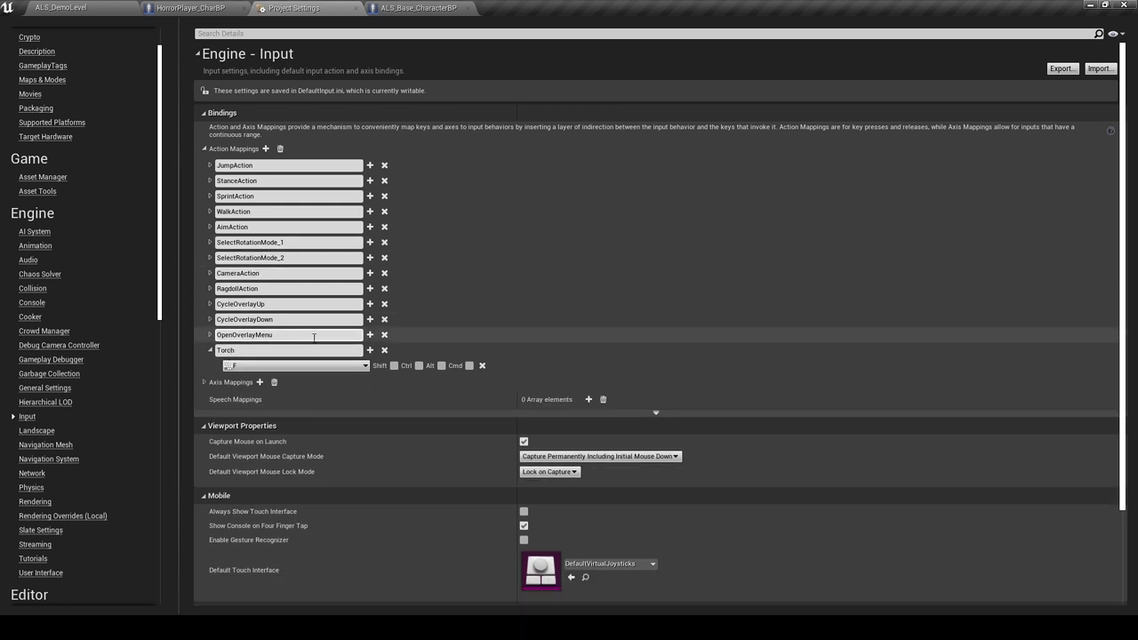
pyautogui.click(384, 335)
pyautogui.click(210, 335)
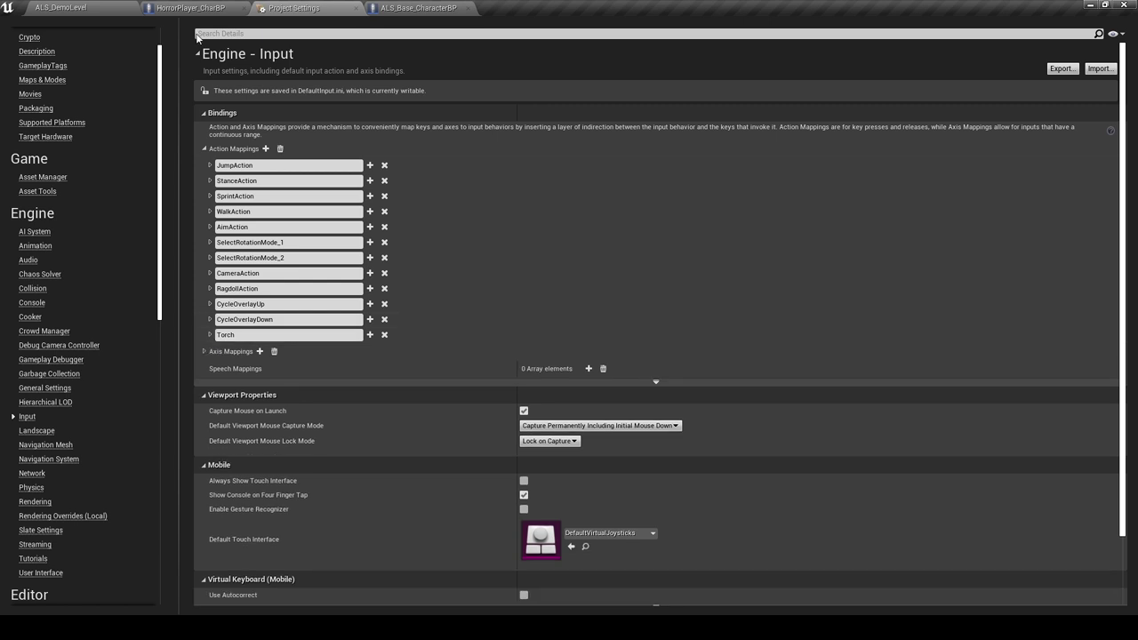
pyautogui.click(371, 7)
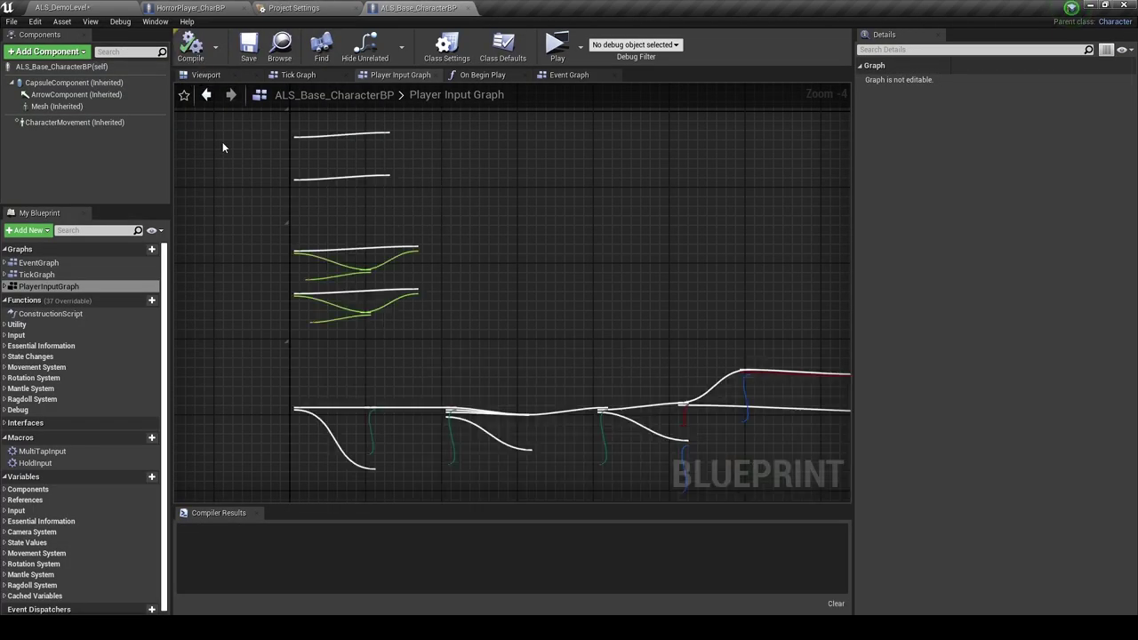
# Open ALS_Player_Controller and compile it to check for warnings.
pyautogui.click(190, 7)
pyautogui.click(63, 7)
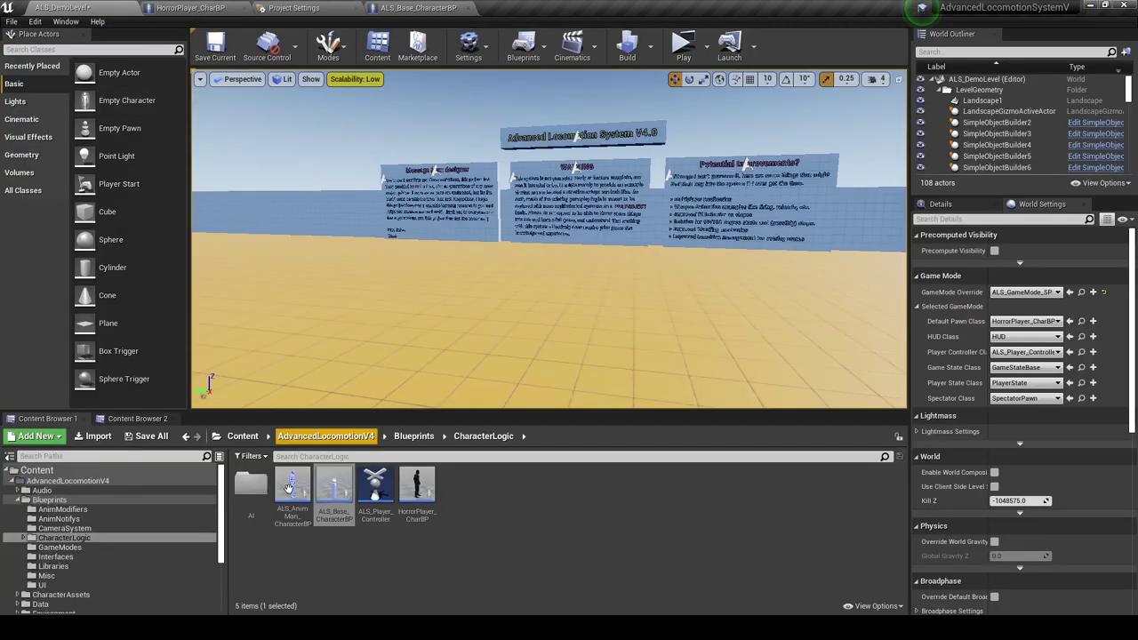
pyautogui.doubleClick(389, 513)
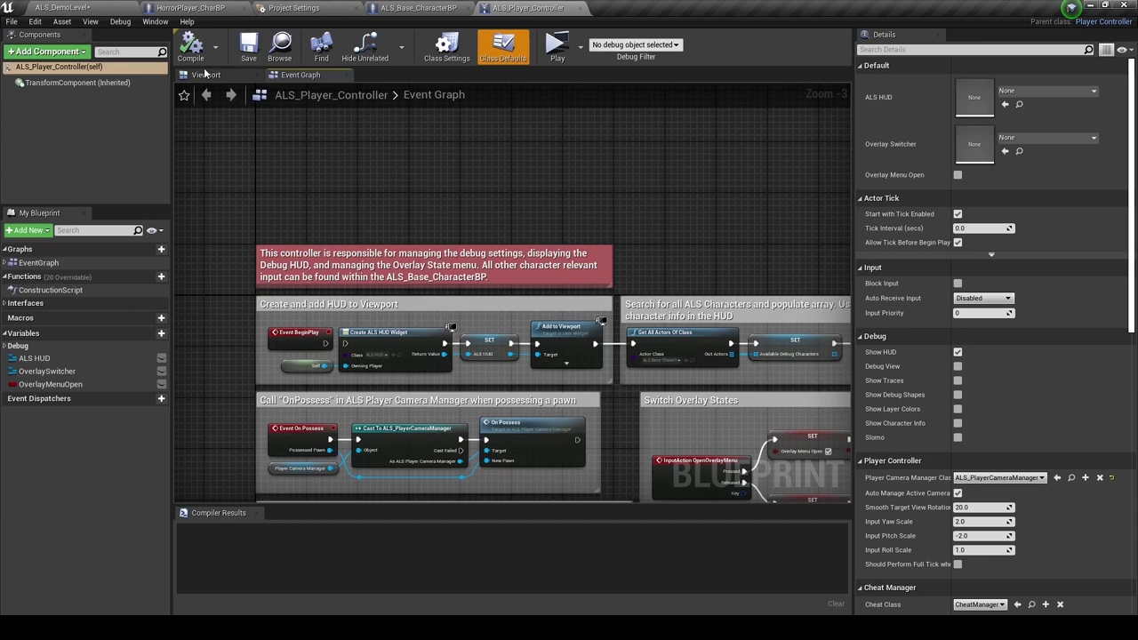
pyautogui.click(190, 49)
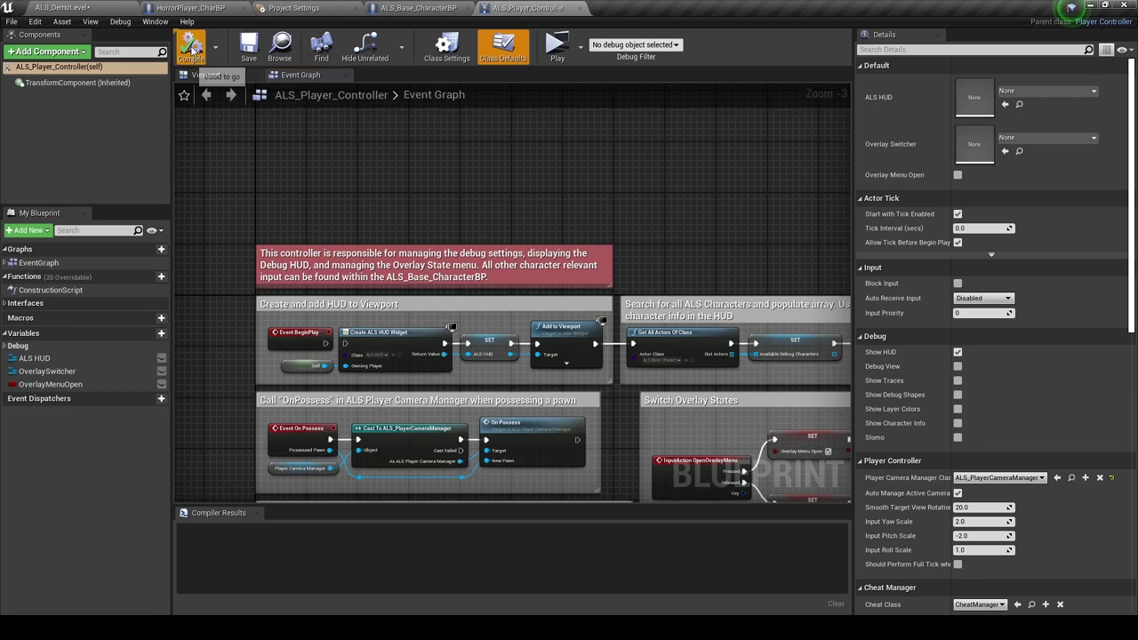
# Delete the InputAction OpenOverlayMenu node, recompile cleanly, and close ALS_Player_Controller.
pyautogui.moveTo(578, 318)
pyautogui.mouseDown(button='right')
pyautogui.moveTo(216, 262)
pyautogui.moveTo(438, 269)
pyautogui.mouseUp(button='right')
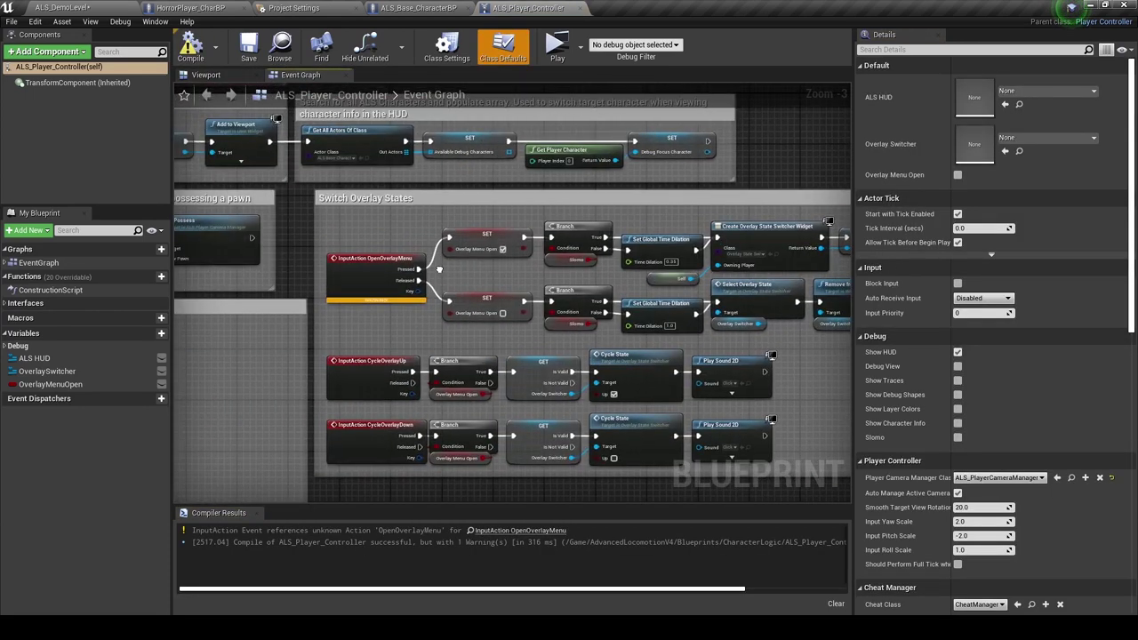
pyautogui.scroll(2, 417, 281)
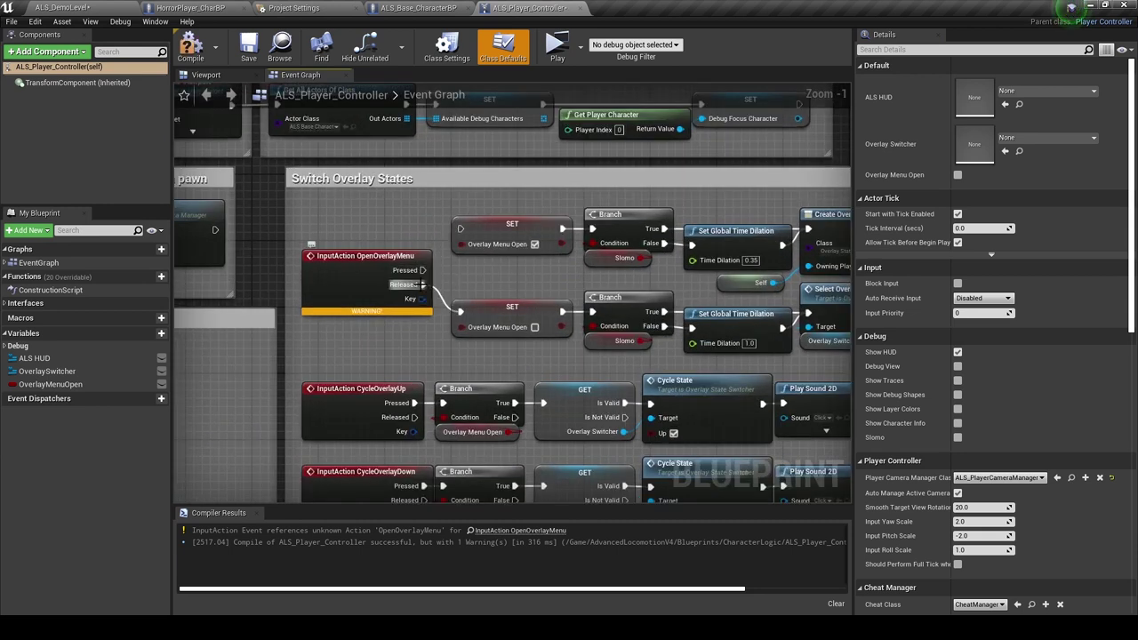
pyautogui.click(190, 52)
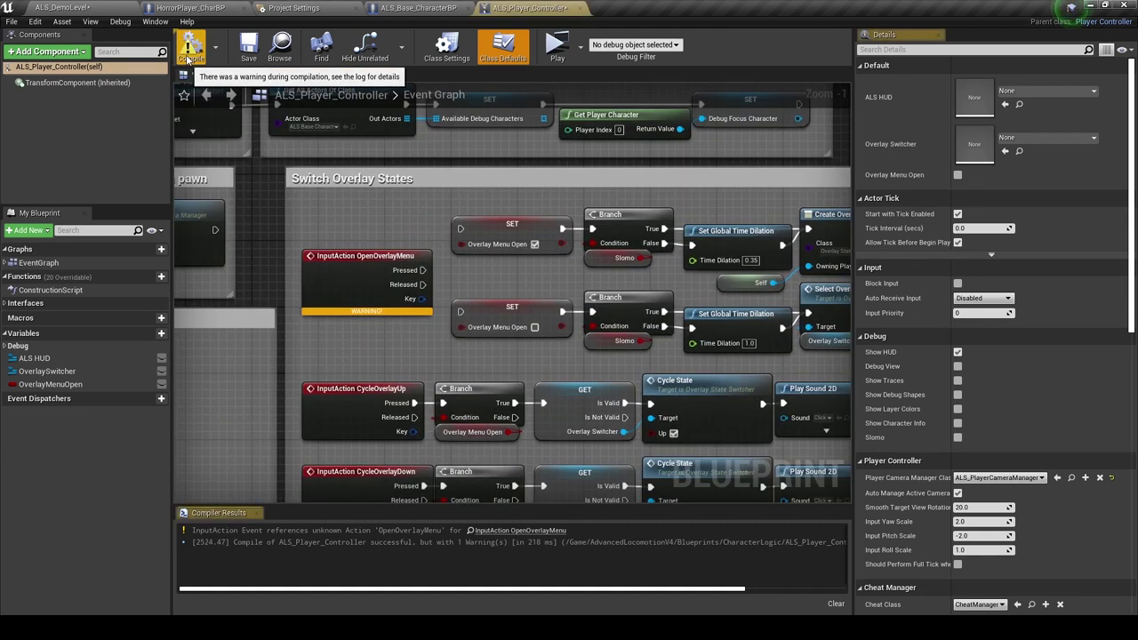
pyautogui.click(390, 311)
pyautogui.press('Delete')
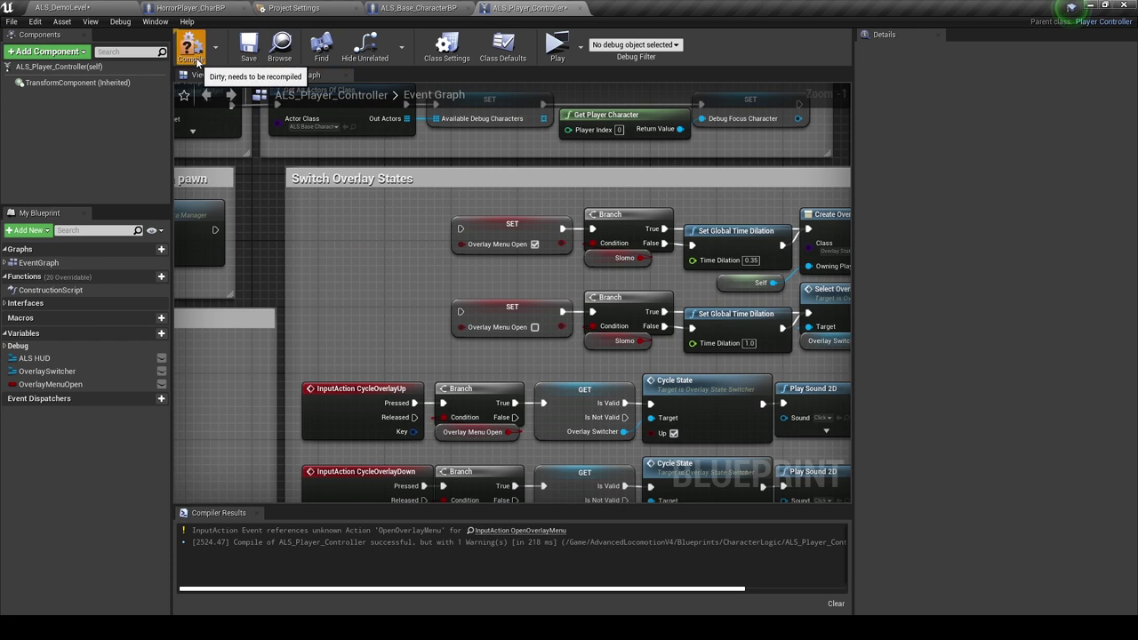
pyautogui.click(190, 51)
pyautogui.scroll(-3, 371, 173)
pyautogui.click(582, 9)
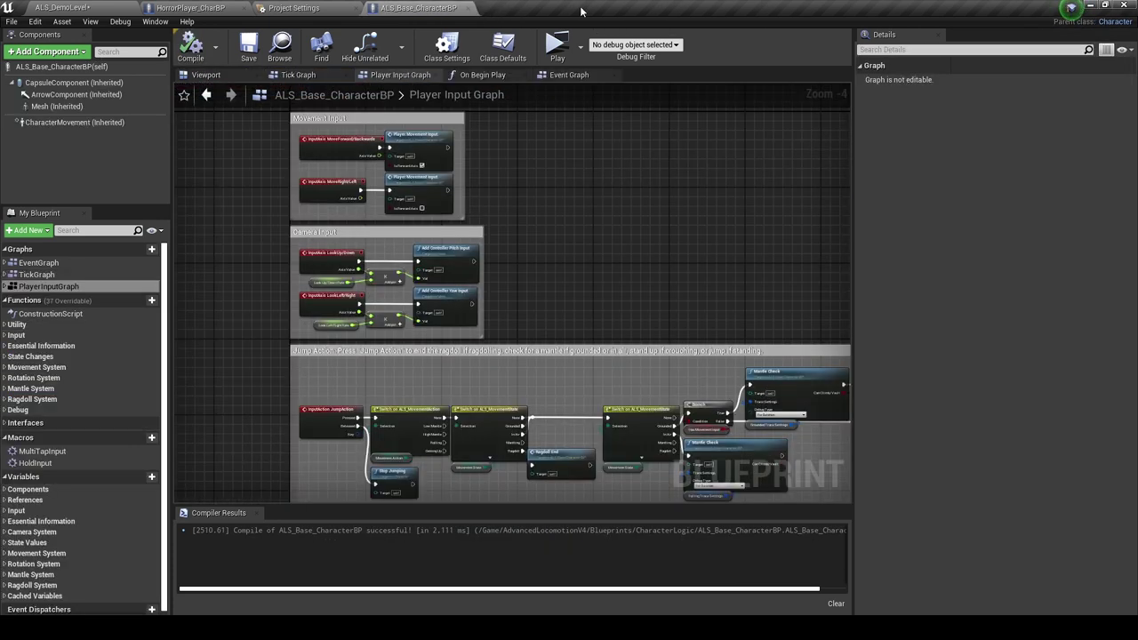
# Add an InputAction Torch event to HorrorPlayer_CharBP's Event Graph.
pyautogui.click(191, 8)
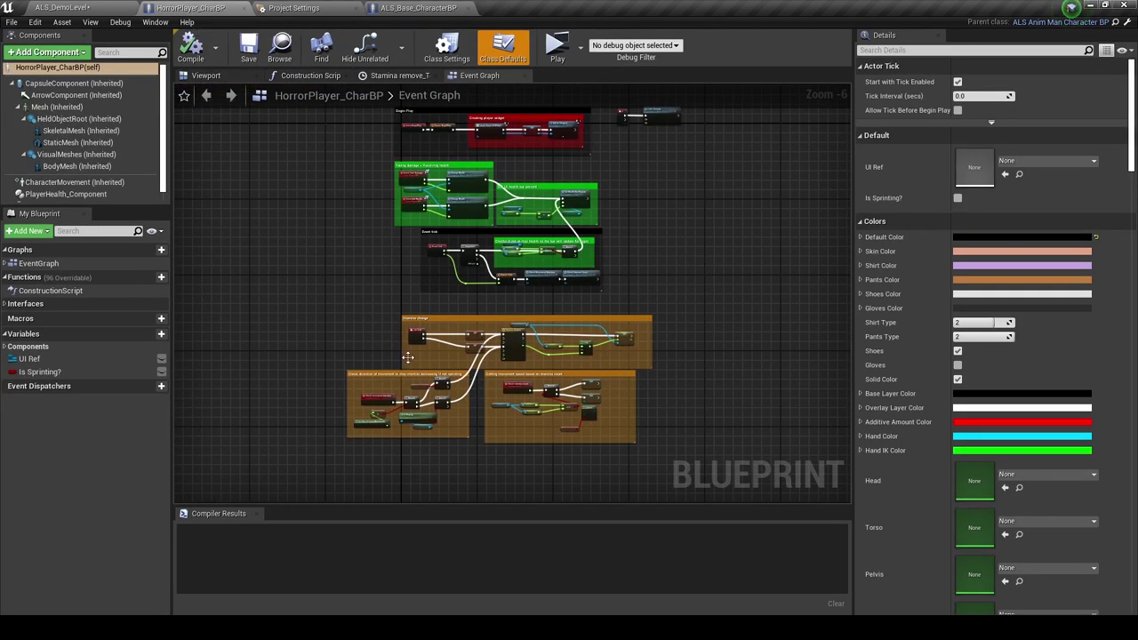
pyautogui.moveTo(409, 357); pyautogui.dragTo(308, 384, button='right')
pyautogui.scroll(3, 499, 234)
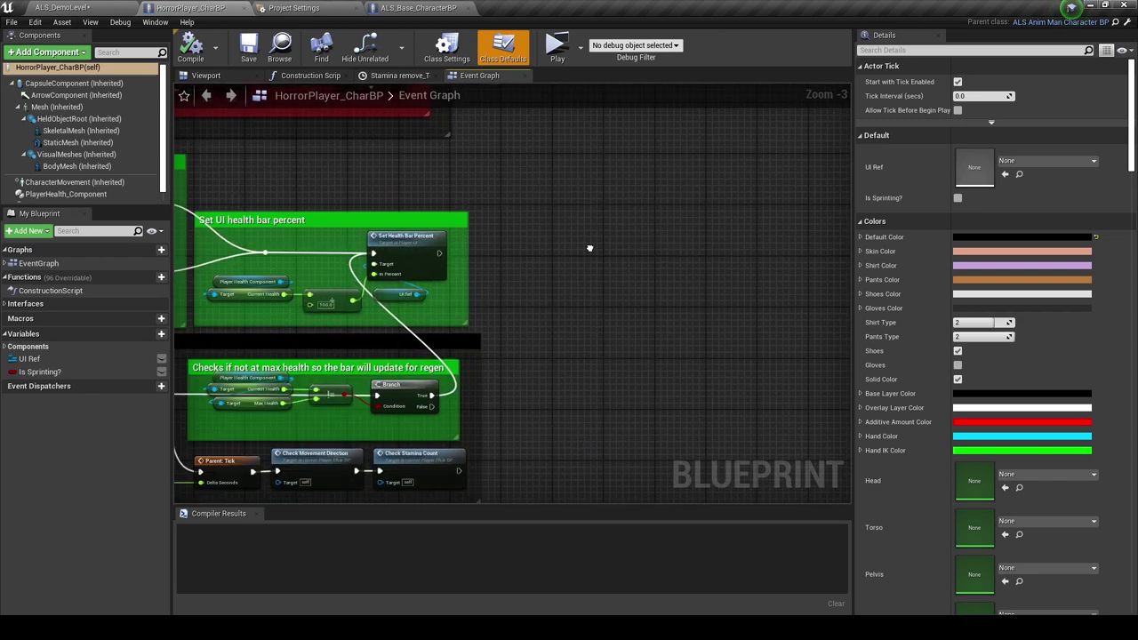
pyautogui.rightClick(420, 236)
pyautogui.write('torch')
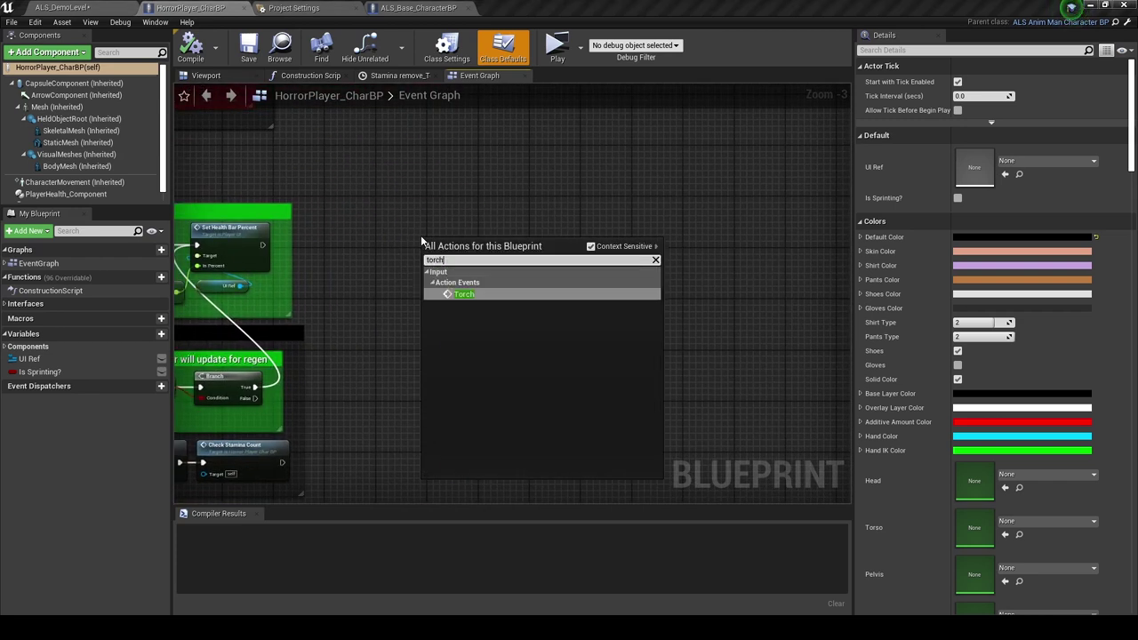
pyautogui.press('Return')
pyautogui.scroll(3, 463, 247)
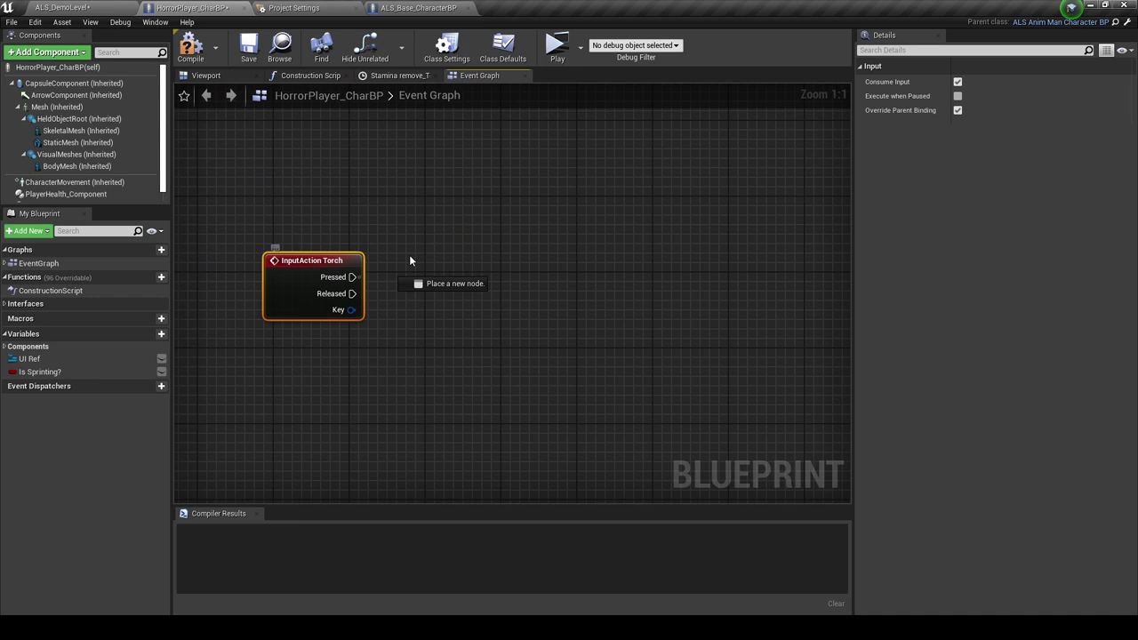
# Wire Torch's Pressed output to a BPI Set Overlay State node set to Torch.
pyautogui.moveTo(352, 276); pyautogui.dragTo(415, 252)
pyautogui.write('overlay')
pyautogui.click(479, 297)
pyautogui.moveTo(451, 318); pyautogui.dragTo(463, 281)
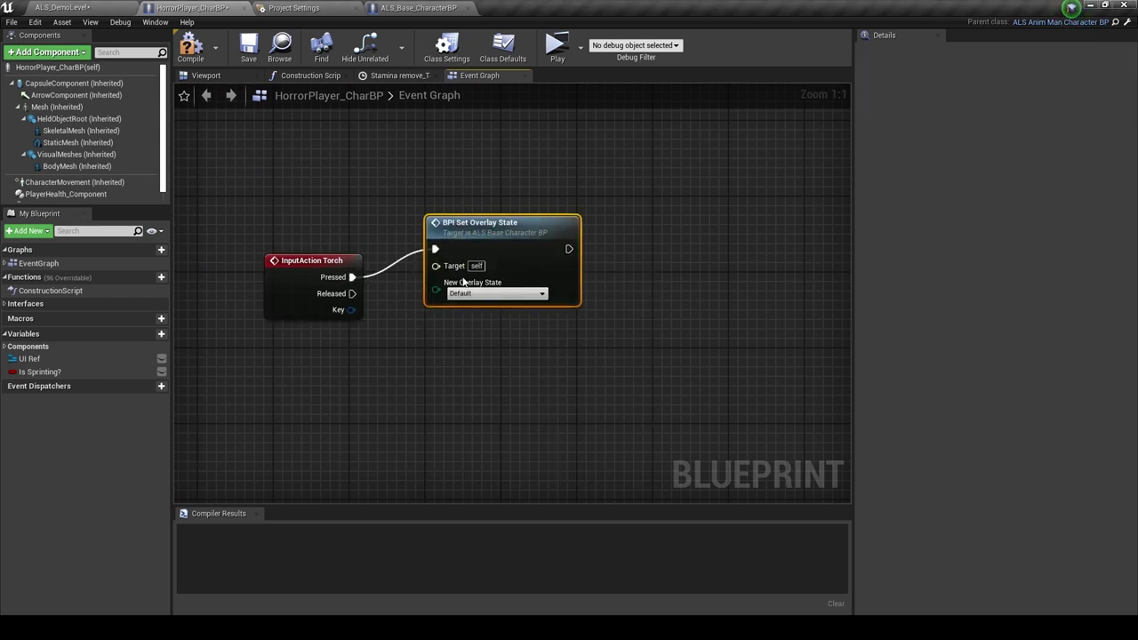
pyautogui.click(465, 293)
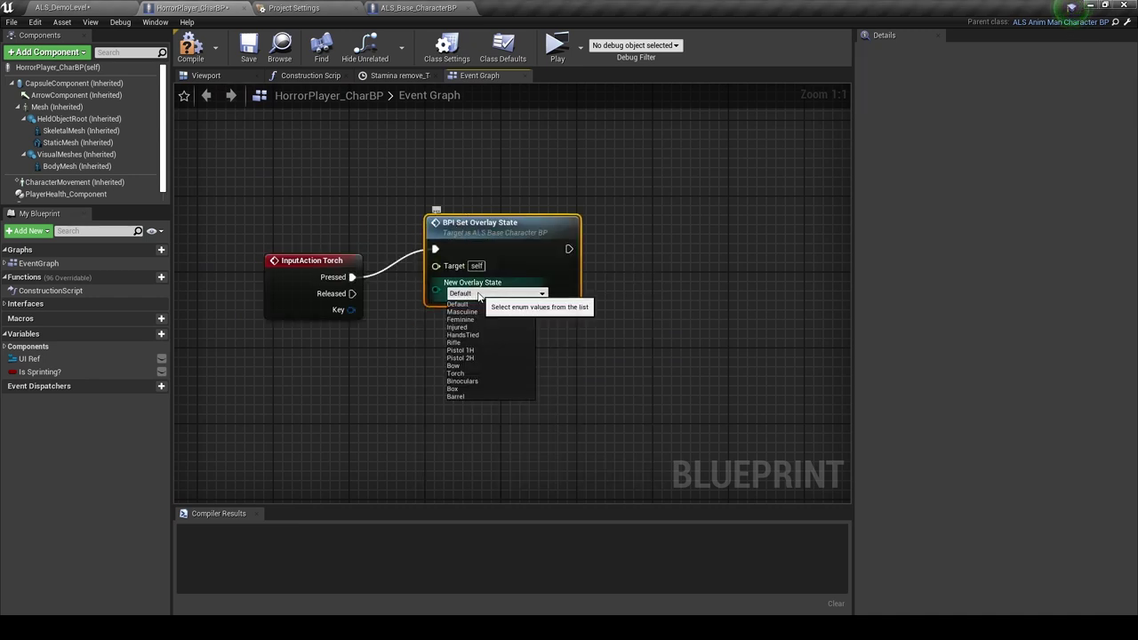
pyautogui.click(456, 374)
pyautogui.moveTo(520, 286); pyautogui.dragTo(529, 315)
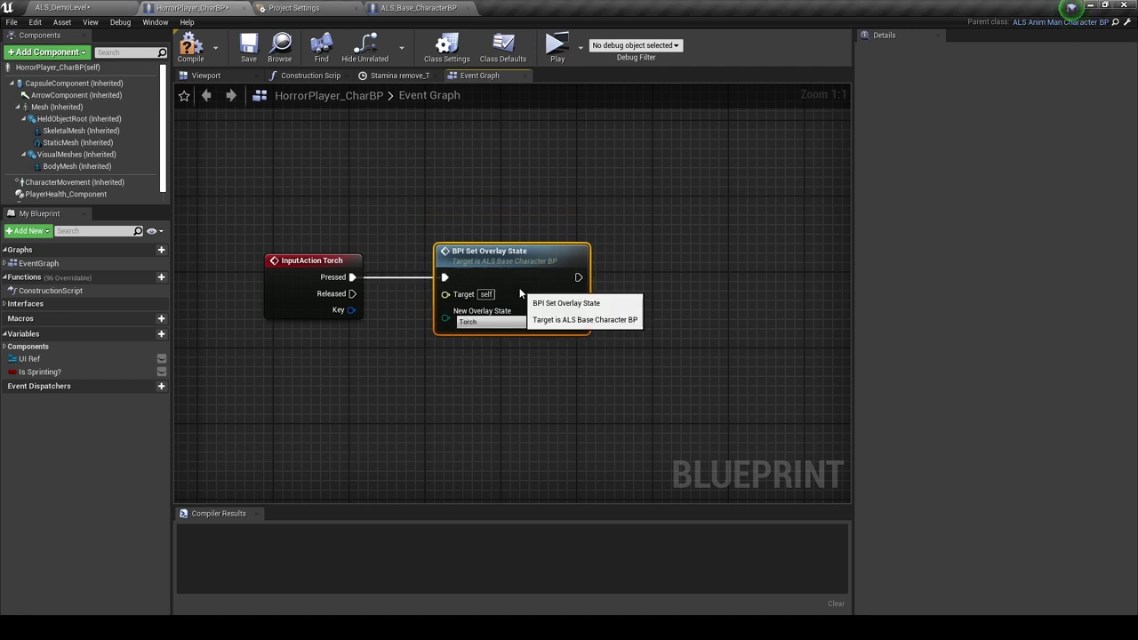
# Compile, then play and press F to confirm the torch equips.
pyautogui.click(190, 47)
pyautogui.click(555, 49)
pyautogui.press('f')
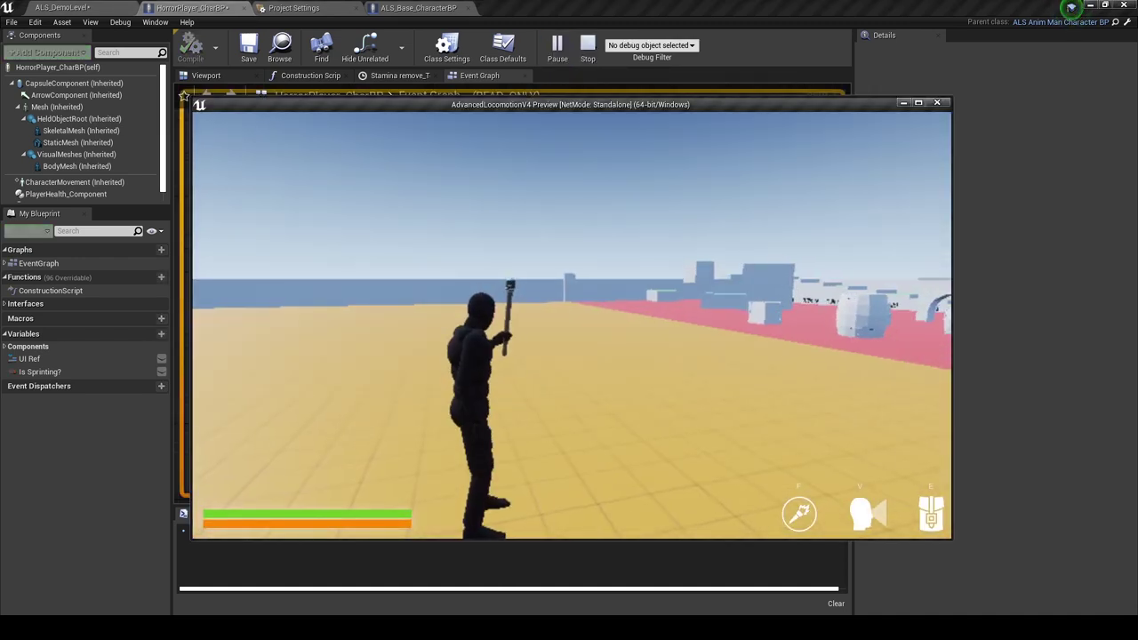
pyautogui.press('Escape')
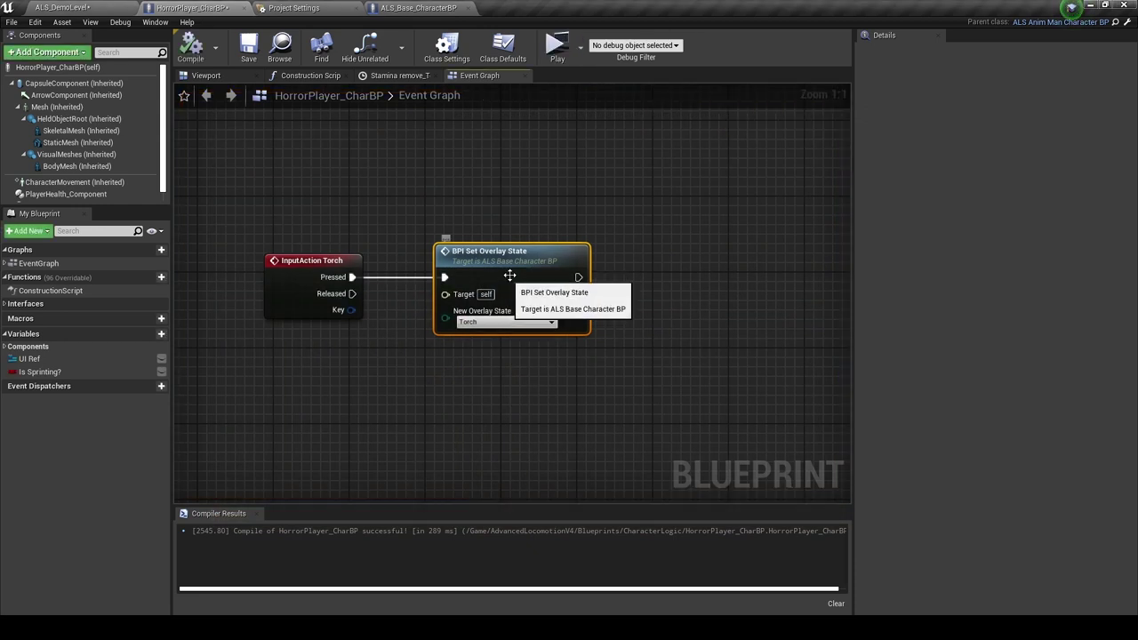
# Insert a Branch after InputAction Torch with its Condition promoted to a Has Torch? boolean.
pyautogui.moveTo(486, 287); pyautogui.dragTo(599, 258)
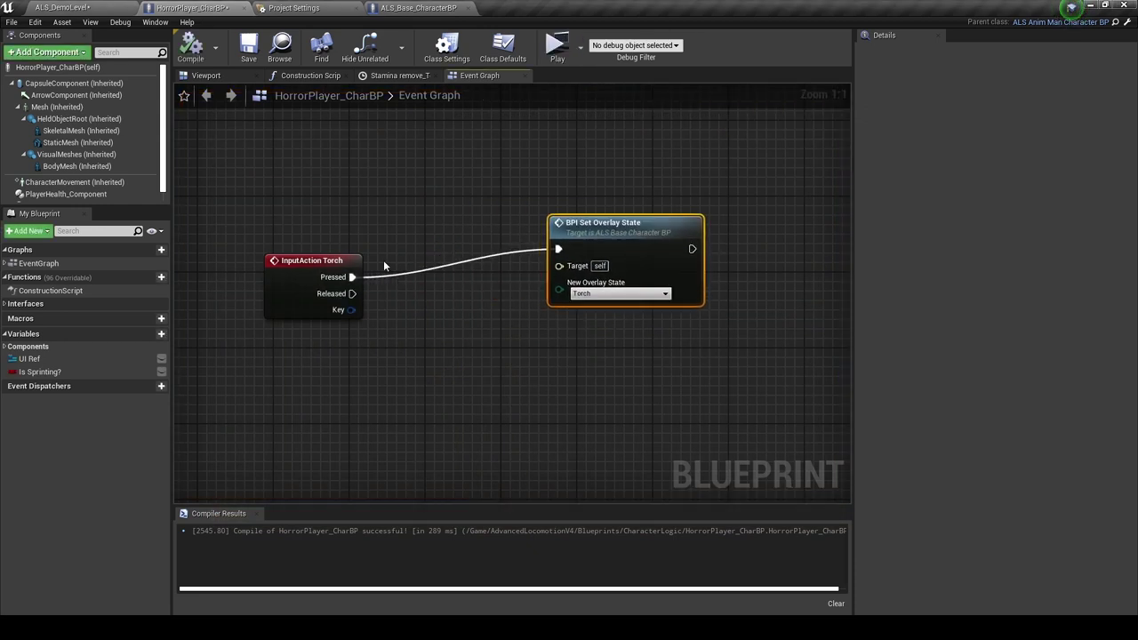
pyautogui.click(384, 265)
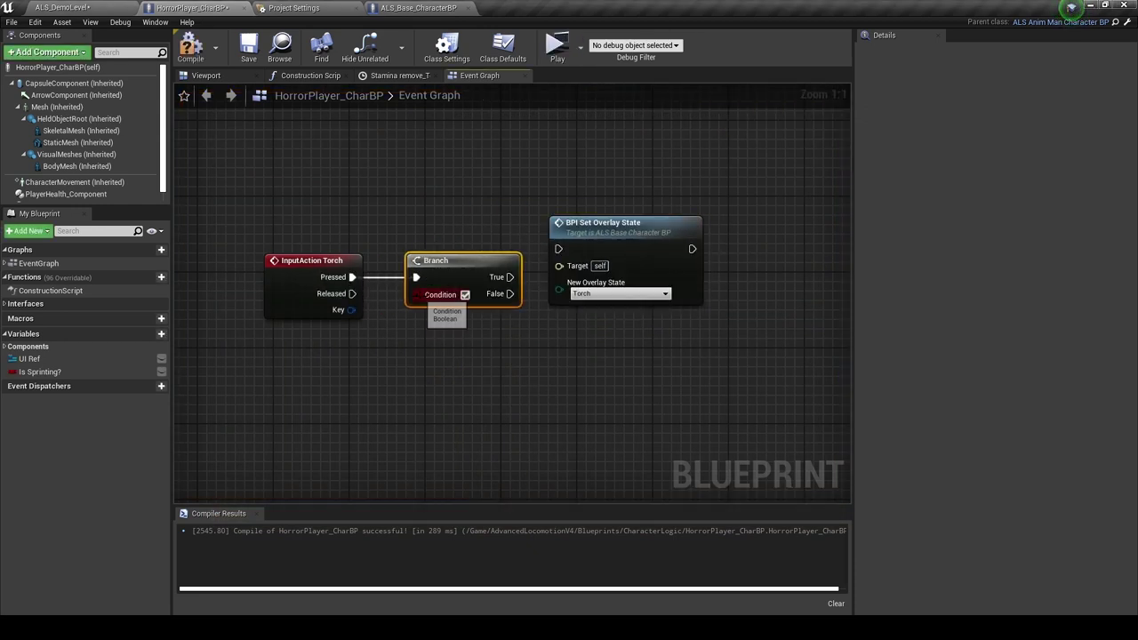
pyautogui.moveTo(403, 316); pyautogui.dragTo(378, 337)
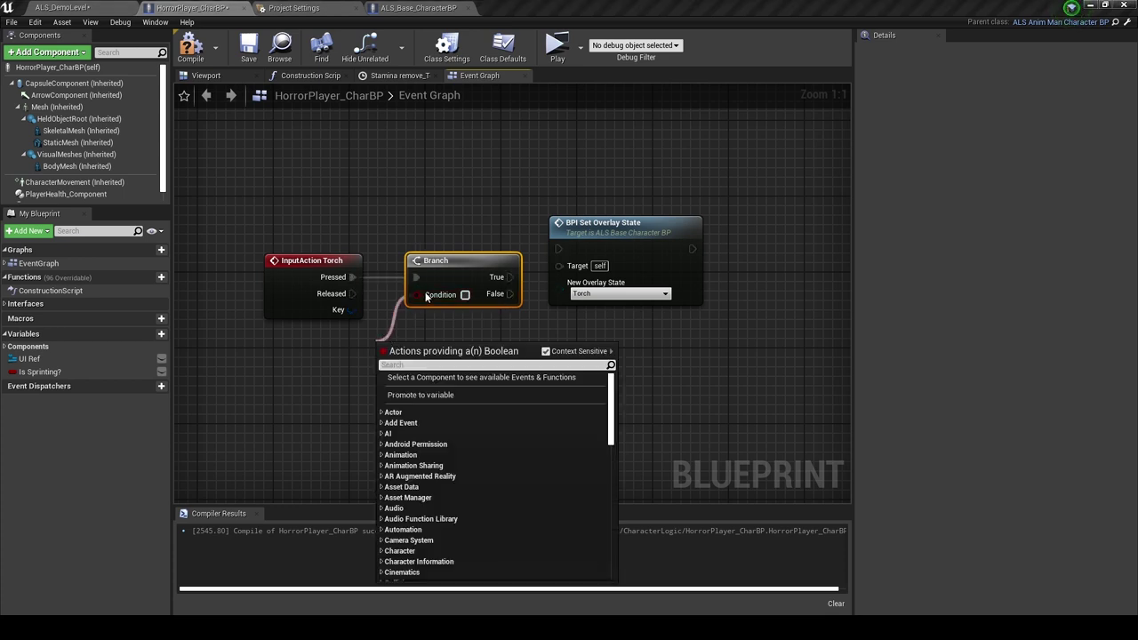
pyautogui.click(414, 393)
pyautogui.write('Has')
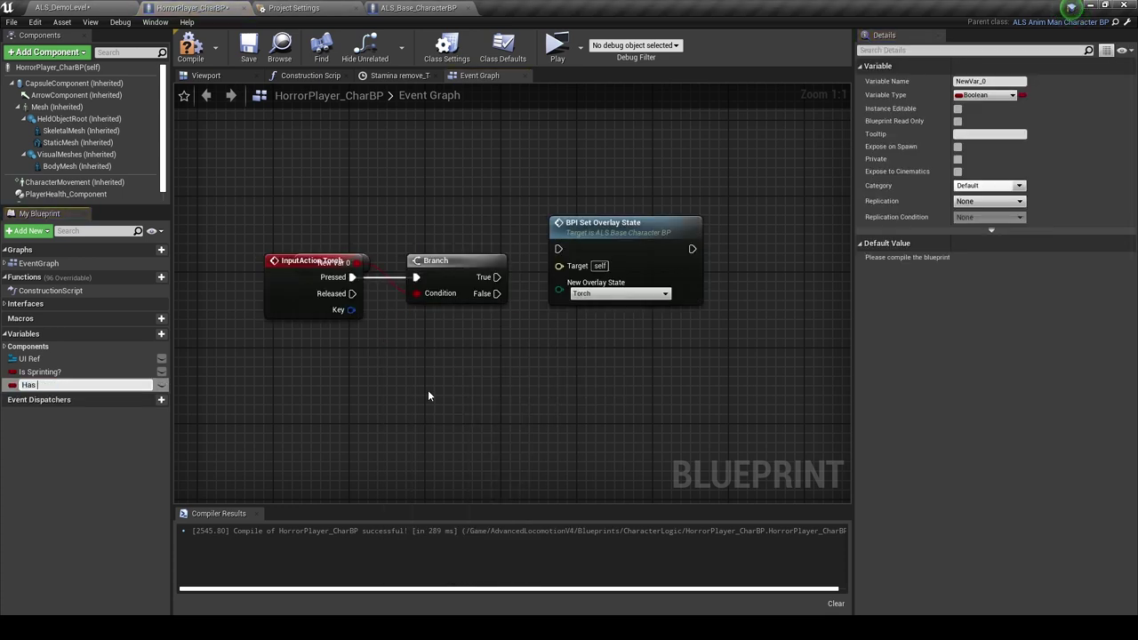
pyautogui.write('?')
pyautogui.press('Return')
pyautogui.moveTo(367, 263); pyautogui.dragTo(372, 339)
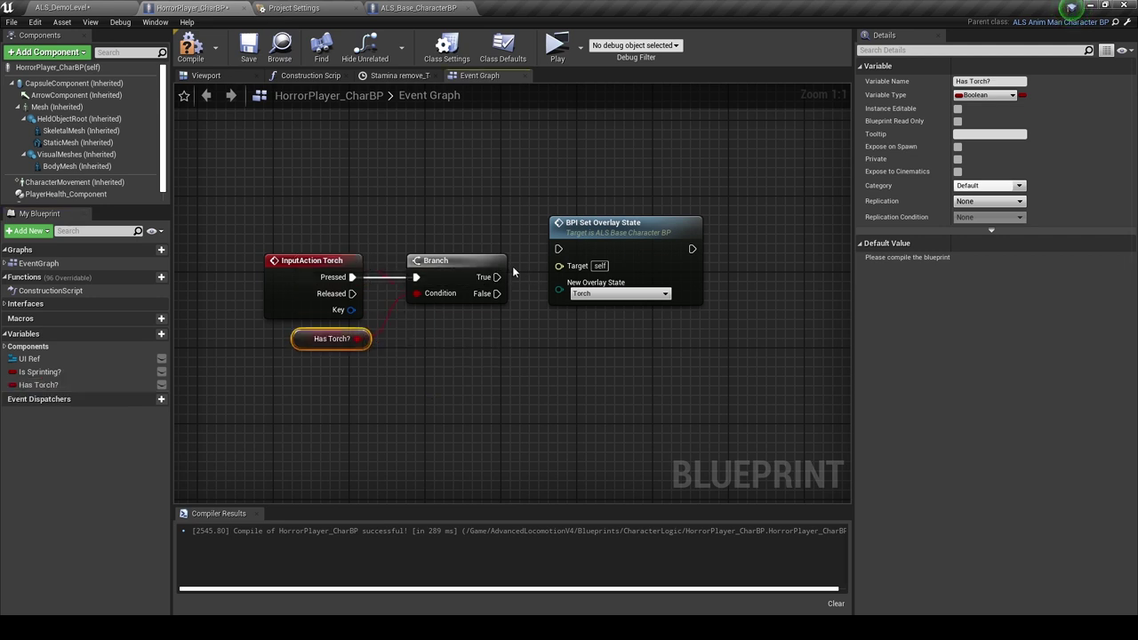
# Duplicate the Set Overlay State node and wire Branch True to it set to Default.
pyautogui.moveTo(562, 252); pyautogui.dragTo(561, 337)
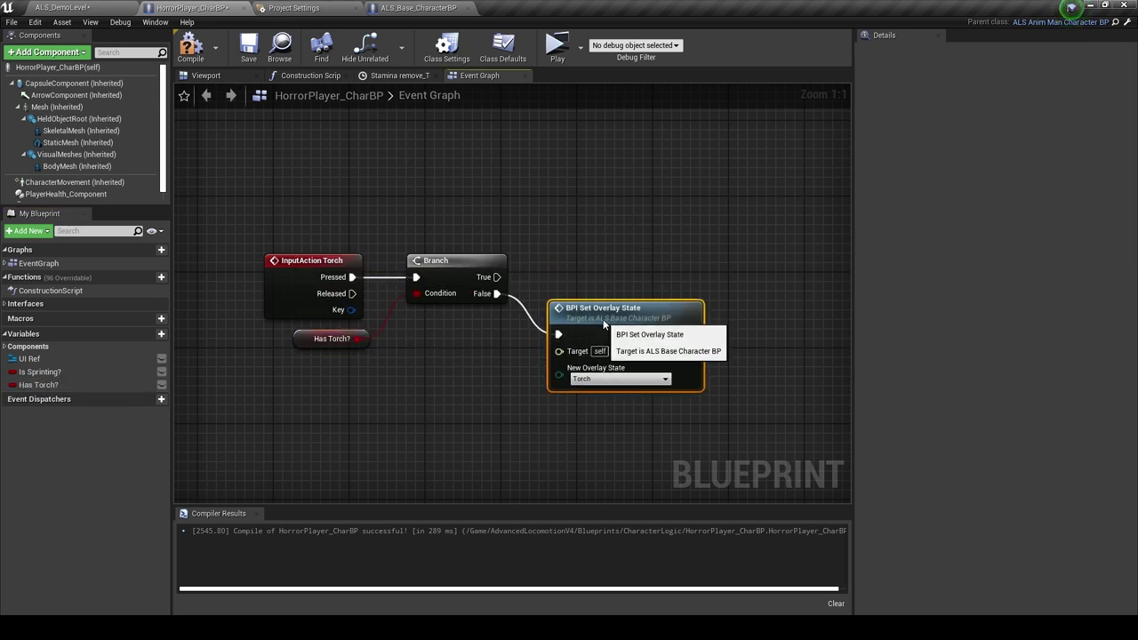
pyautogui.hotkey('ctrl', 'c')
pyautogui.hotkey('ctrl', 'v')
pyautogui.moveTo(496, 276)
pyautogui.mouseDown()
pyautogui.moveTo(596, 249)
pyautogui.moveTo(608, 234)
pyautogui.mouseUp()
pyautogui.click(613, 284)
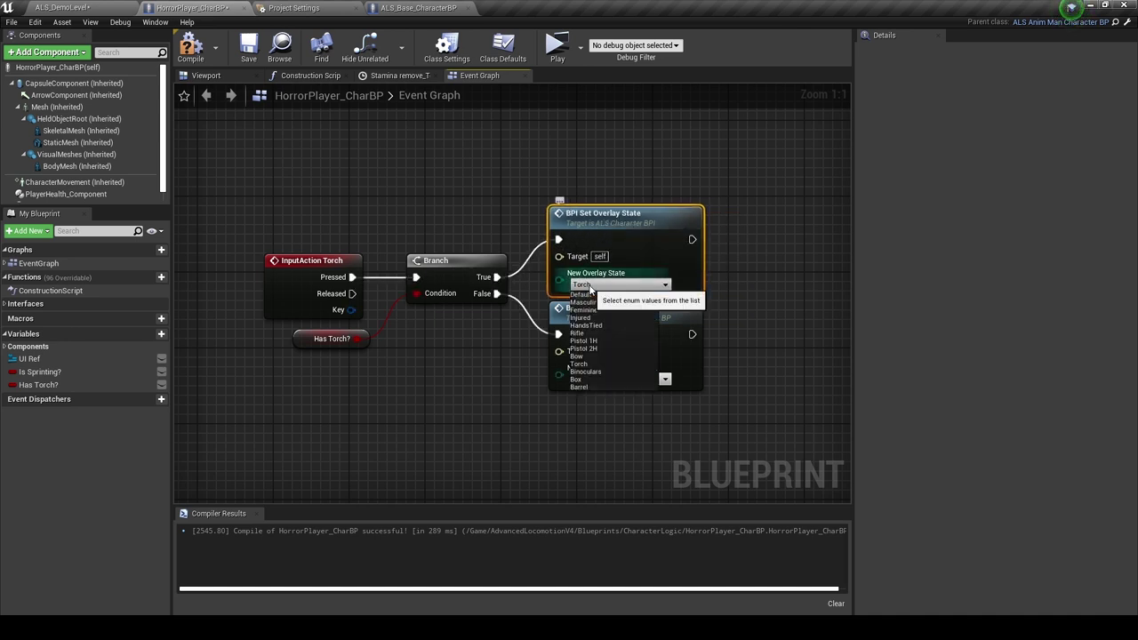
pyautogui.click(582, 294)
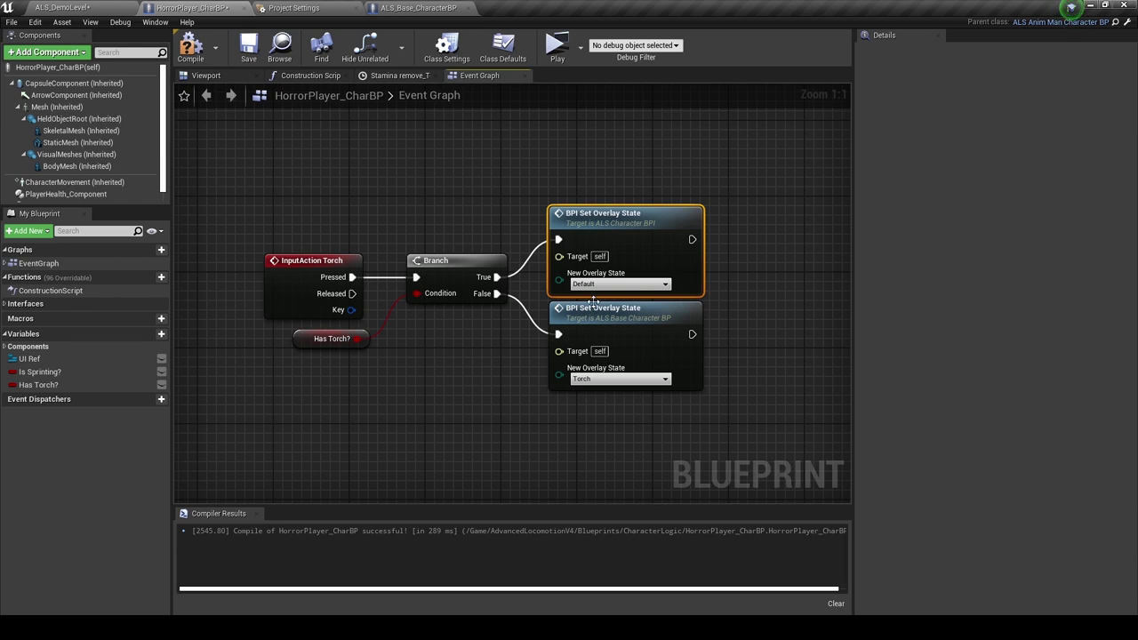
# Compile and test-play the torch toggle, then drag Has Torch? into the graph.
pyautogui.click(198, 55)
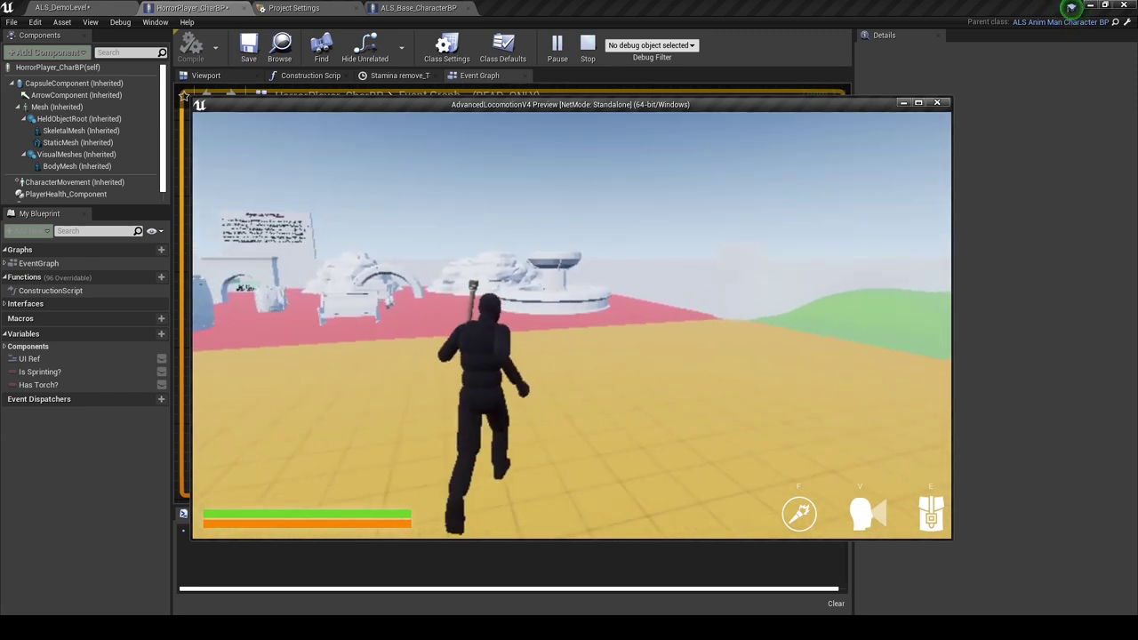
pyautogui.hotkey('alt', 'Tab')
pyautogui.press('Escape')
pyautogui.moveTo(38, 385); pyautogui.dragTo(584, 327)
# Add Has Torch? setters: true after the Torch overlay, false after Default.
pyautogui.click(675, 344)
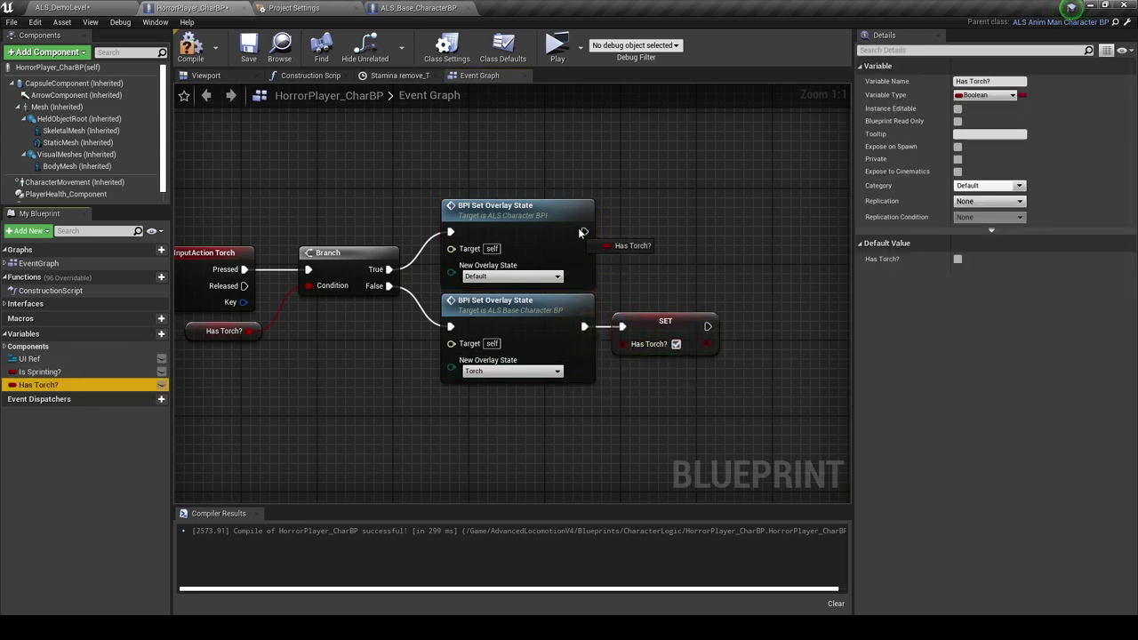
pyautogui.moveTo(44, 385); pyautogui.dragTo(585, 232)
pyautogui.scroll(-1, 669, 238)
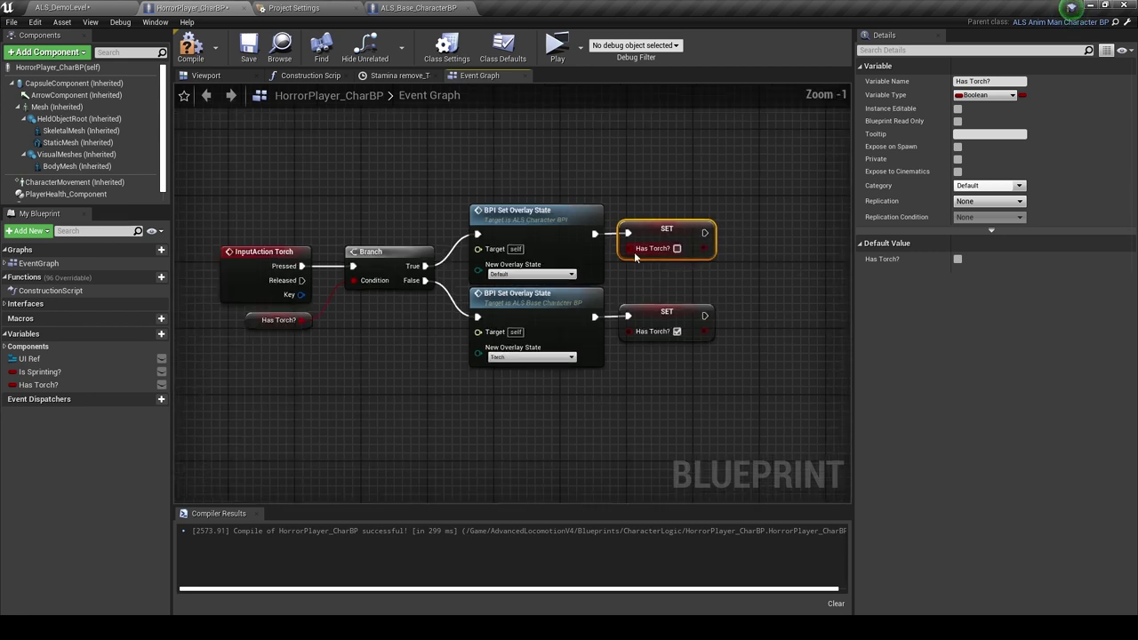
# Play, equip the torch with F, run forward with W, then stop.
pyautogui.click(556, 46)
pyautogui.press('f')
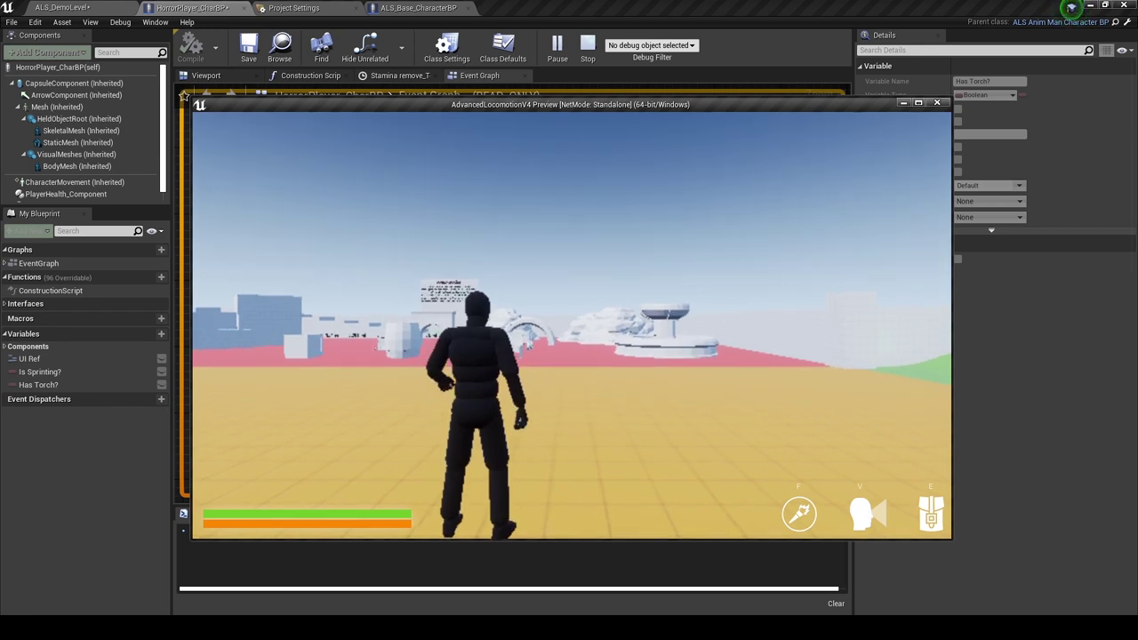
pyautogui.press('w')
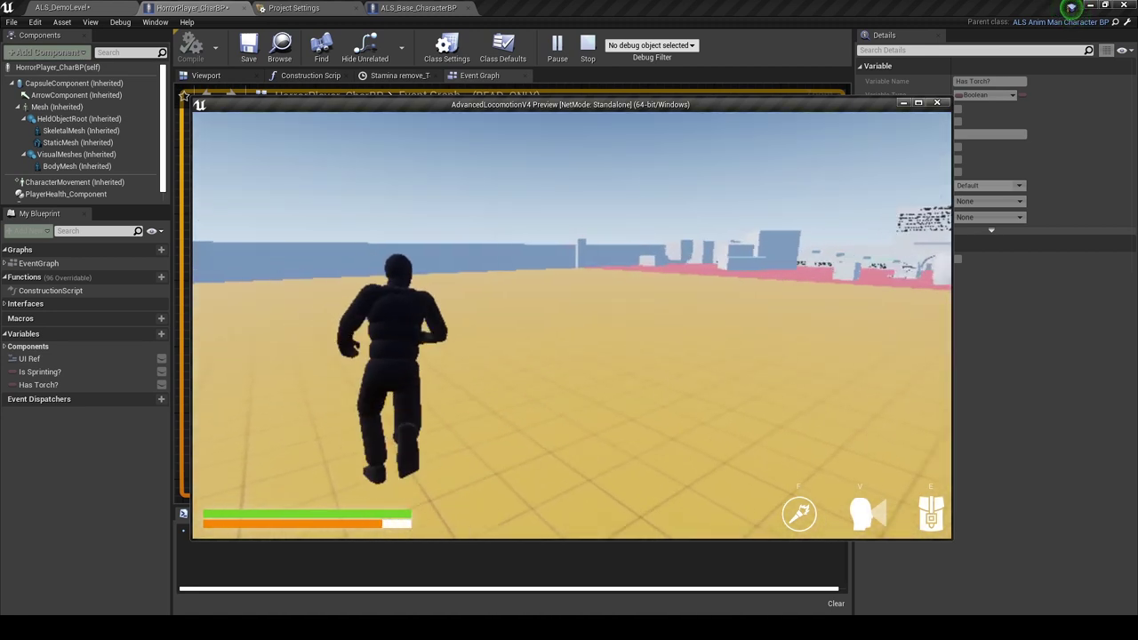
pyautogui.press('Escape')
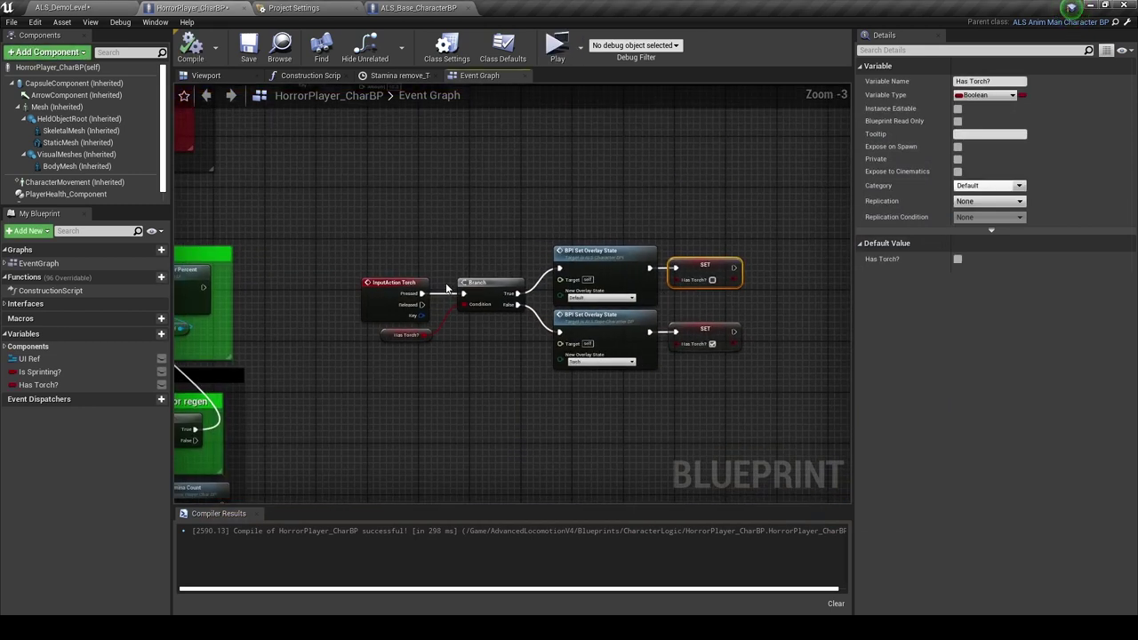
# Wrap the torch nodes in an orange 'Enabling Torch' comment.
pyautogui.scroll(-1, 662, 352)
pyautogui.click(662, 352)
pyautogui.write('cEn')
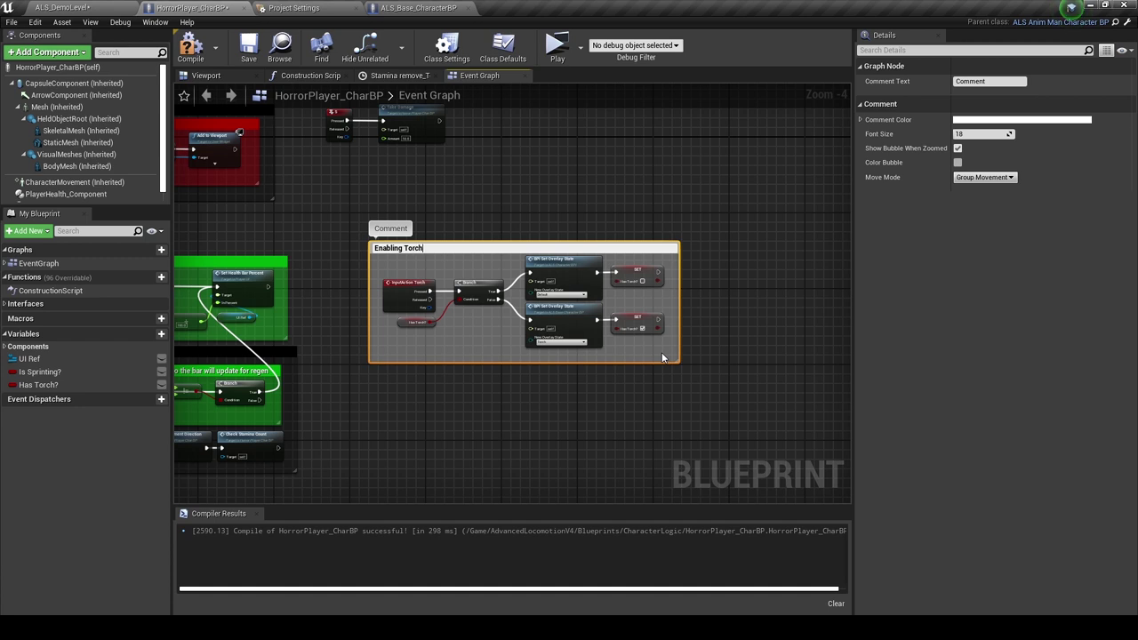
pyautogui.press('Return')
pyautogui.click(965, 120)
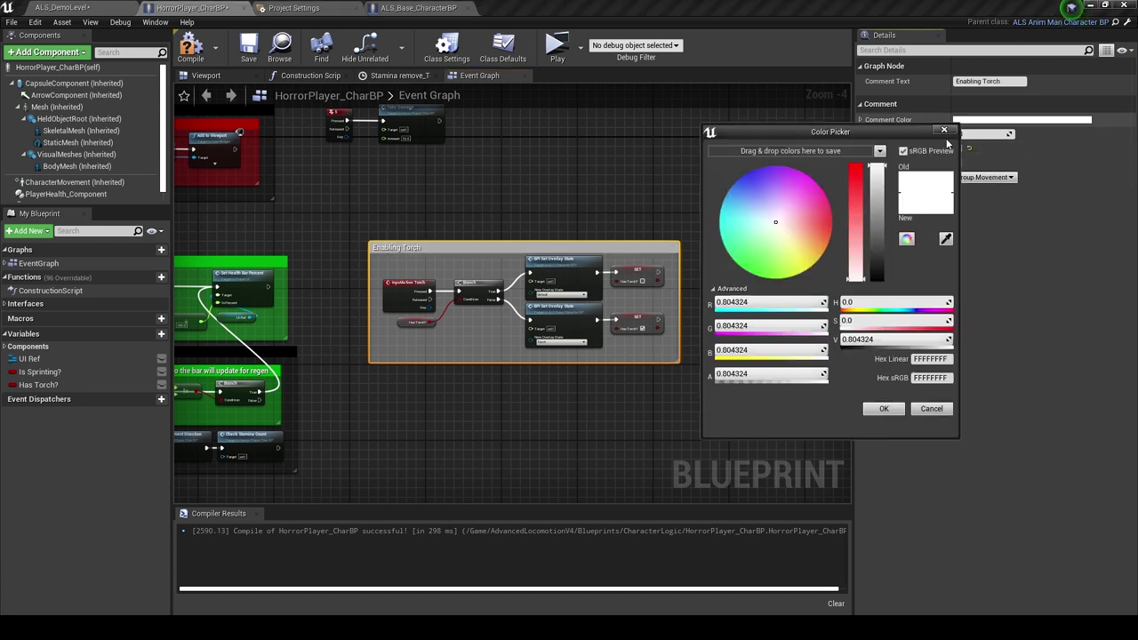
pyautogui.click(810, 215)
pyautogui.click(829, 240)
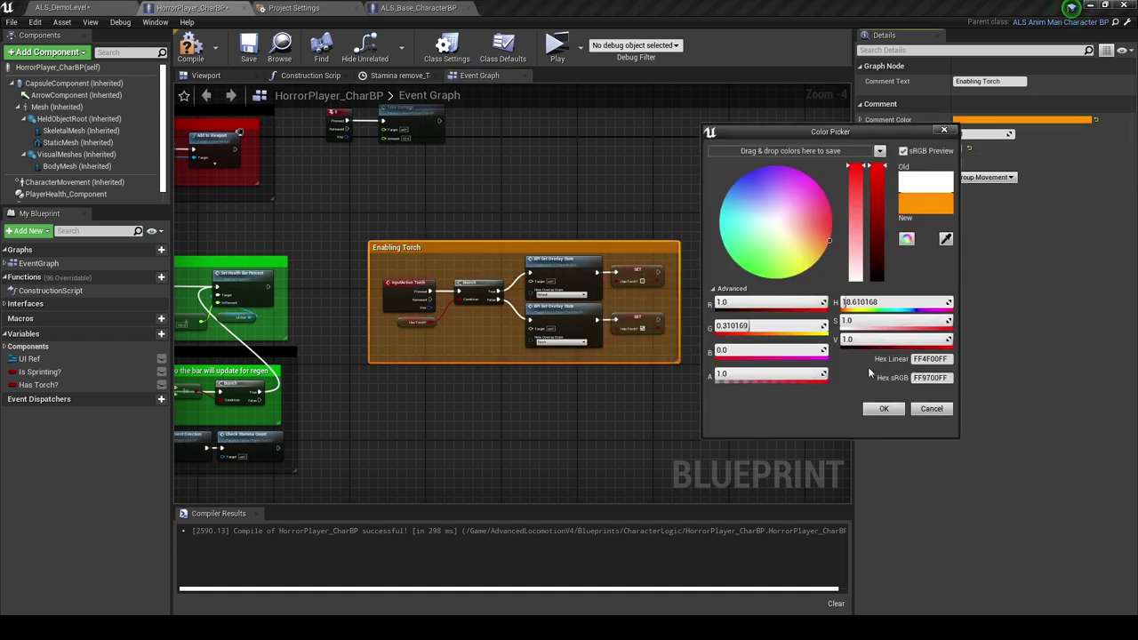
pyautogui.click(875, 408)
# Change the Enabling Torch comment to a redder orange and shift it left.
pyautogui.scroll(-2, 520, 315)
pyautogui.moveTo(520, 315); pyautogui.dragTo(576, 264, button='right')
pyautogui.click(1022, 119)
pyautogui.click(845, 230)
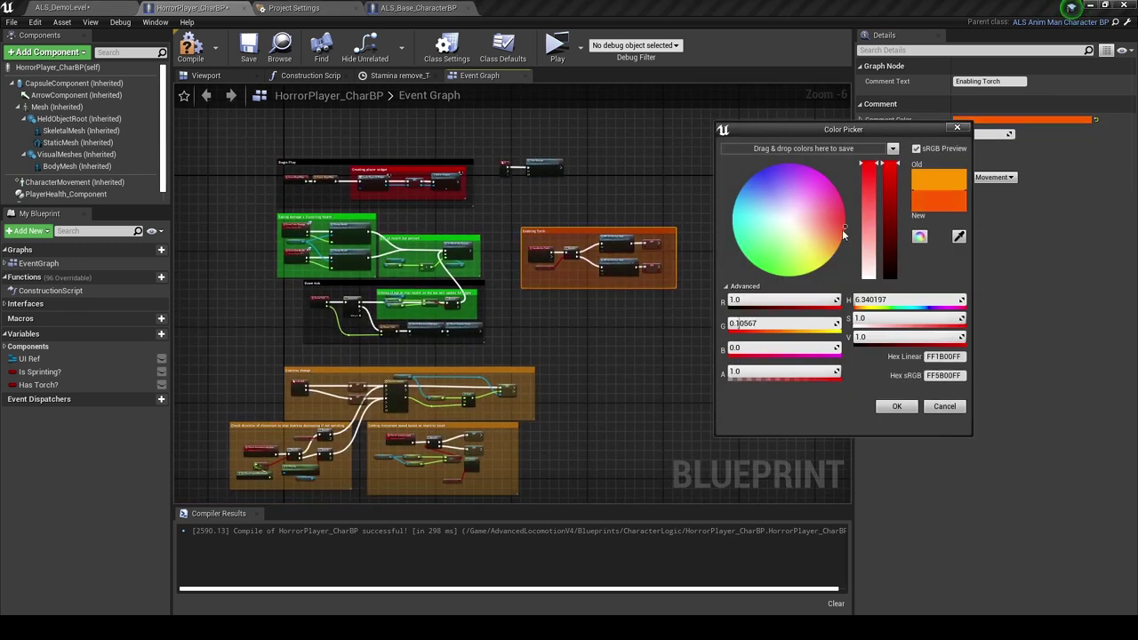
pyautogui.click(896, 405)
pyautogui.moveTo(551, 235); pyautogui.dragTo(529, 242)
# Group the stamina nodes in a black 'Stamina' comment.
pyautogui.scroll(2, 388, 319)
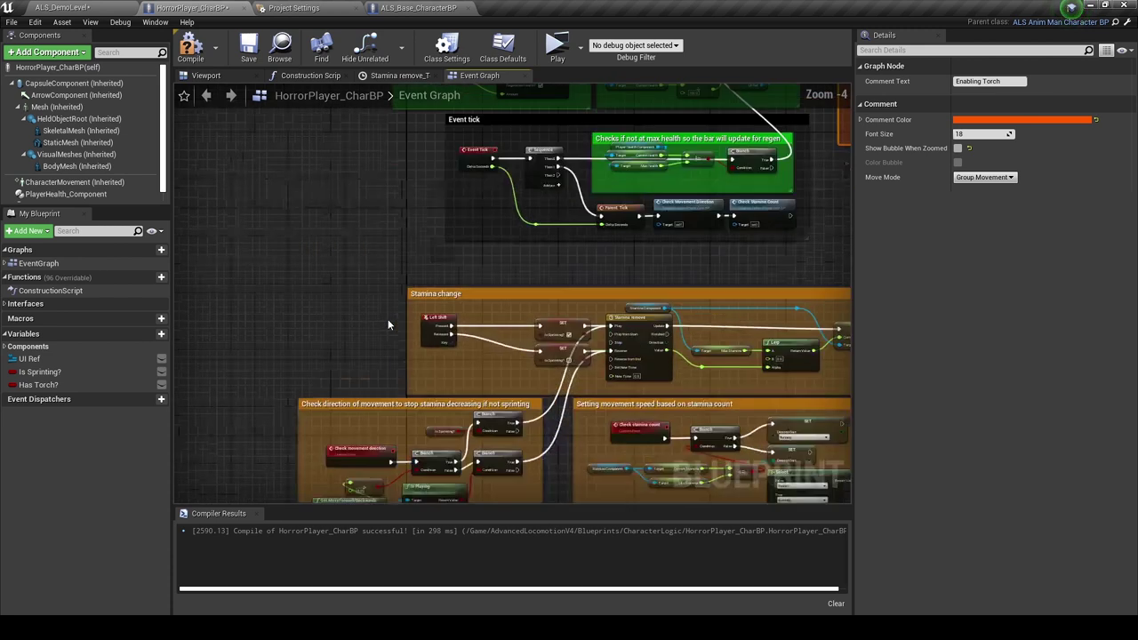
pyautogui.scroll(-3, 334, 276)
pyautogui.moveTo(311, 271); pyautogui.dragTo(624, 398)
pyautogui.write('c')
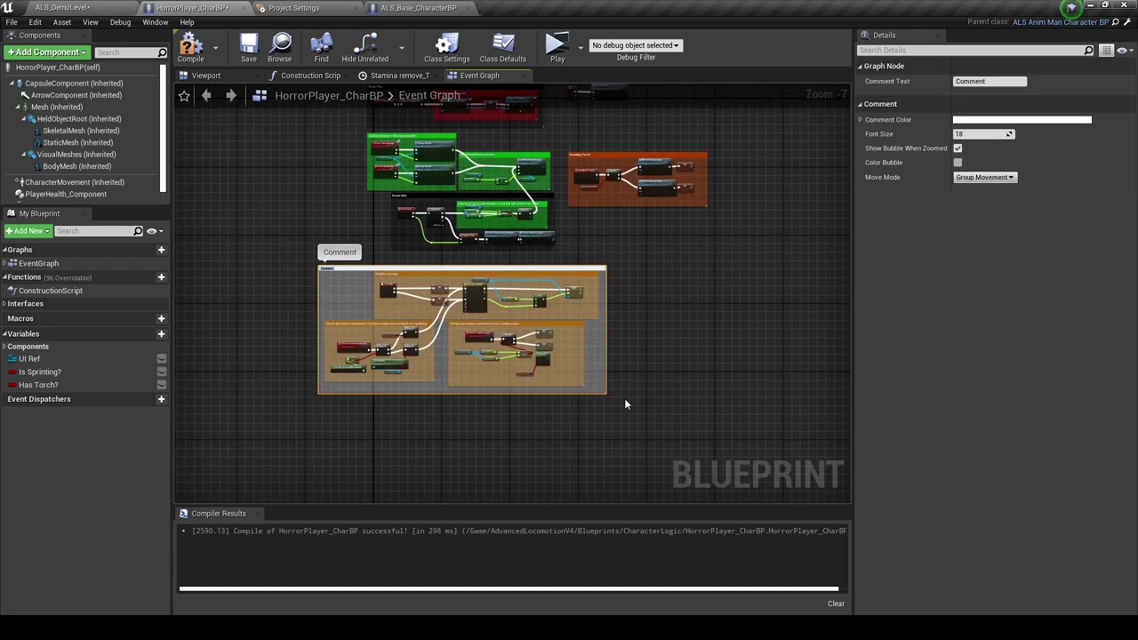
pyautogui.write('Stamina')
pyautogui.press('Return')
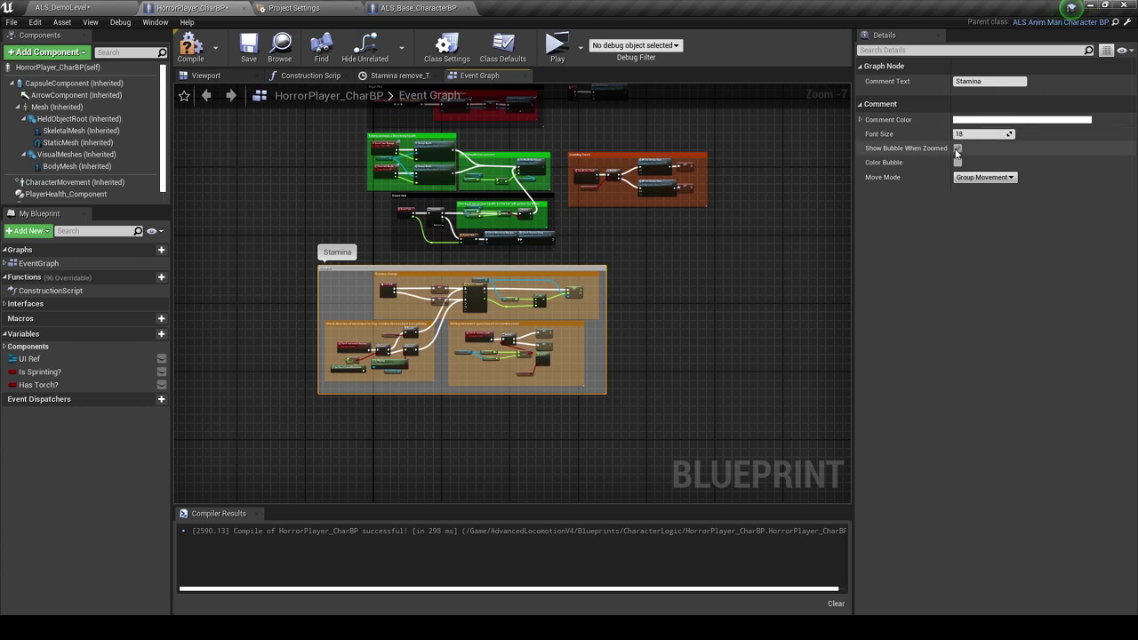
pyautogui.click(963, 121)
pyautogui.moveTo(878, 213); pyautogui.dragTo(878, 279)
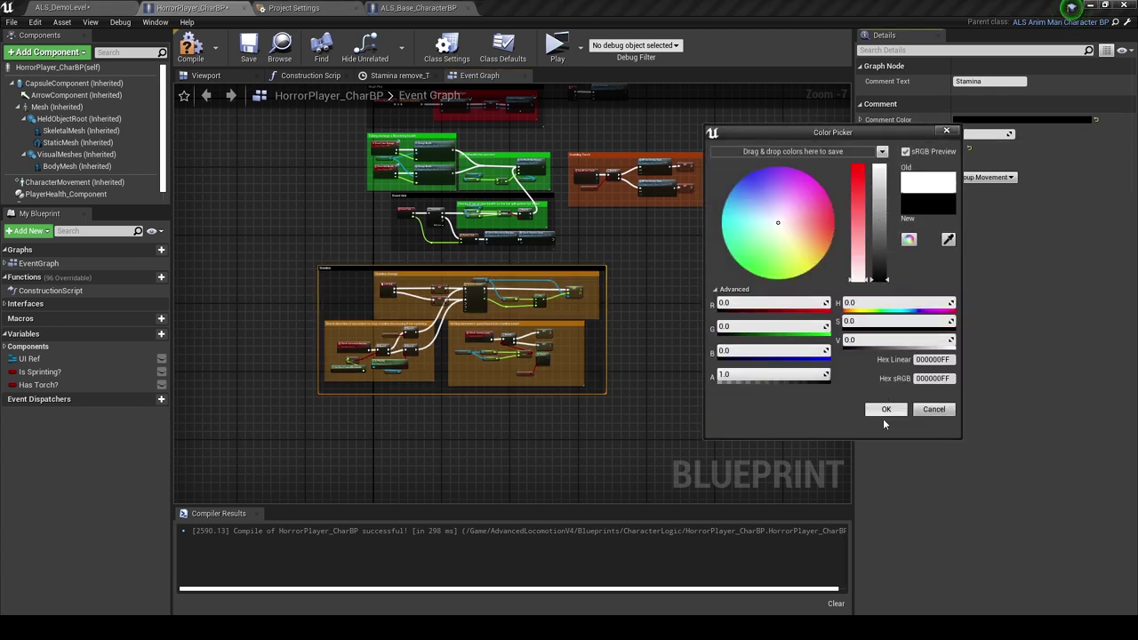
pyautogui.click(885, 409)
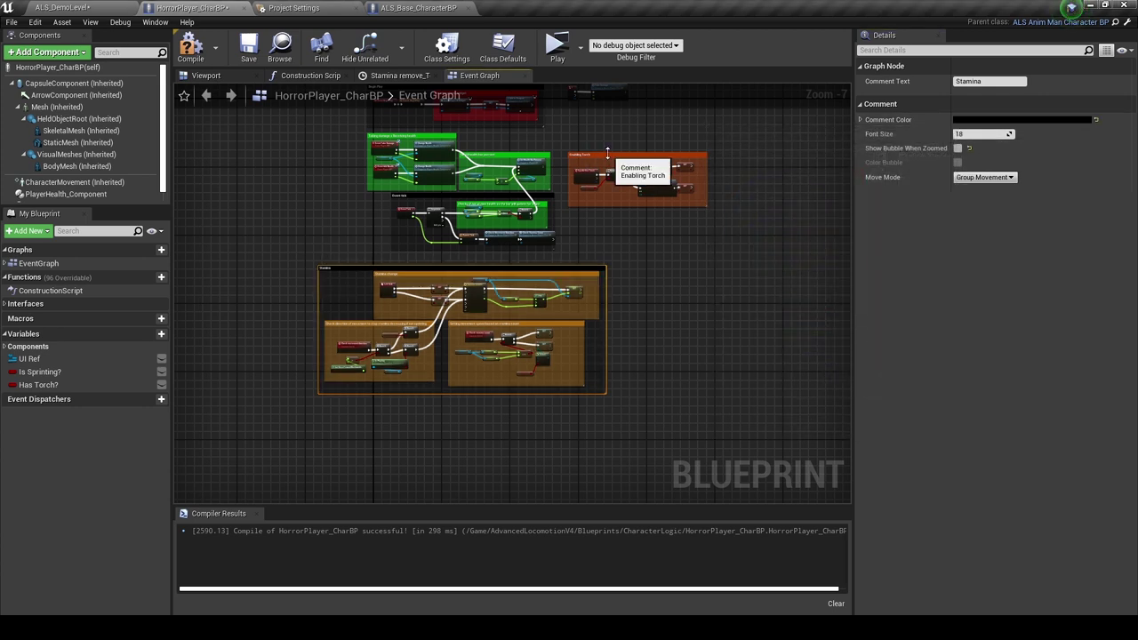
# Move the Enabling Torch comment beside the Stamina group and compile the blueprint.
pyautogui.moveTo(605, 154); pyautogui.dragTo(651, 274)
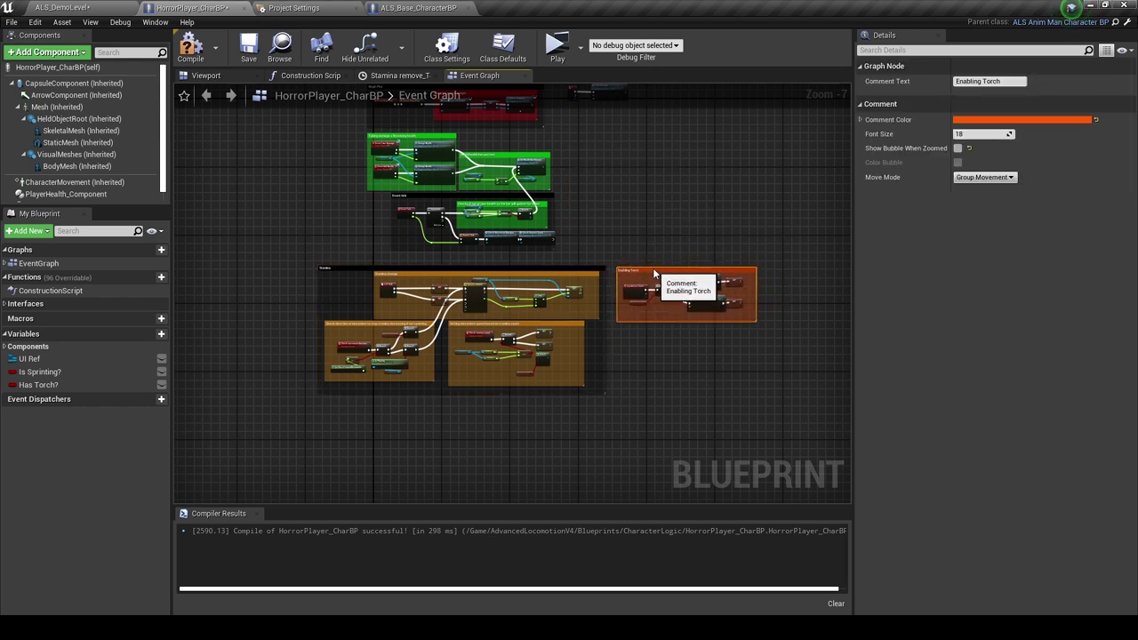
pyautogui.press('Home')
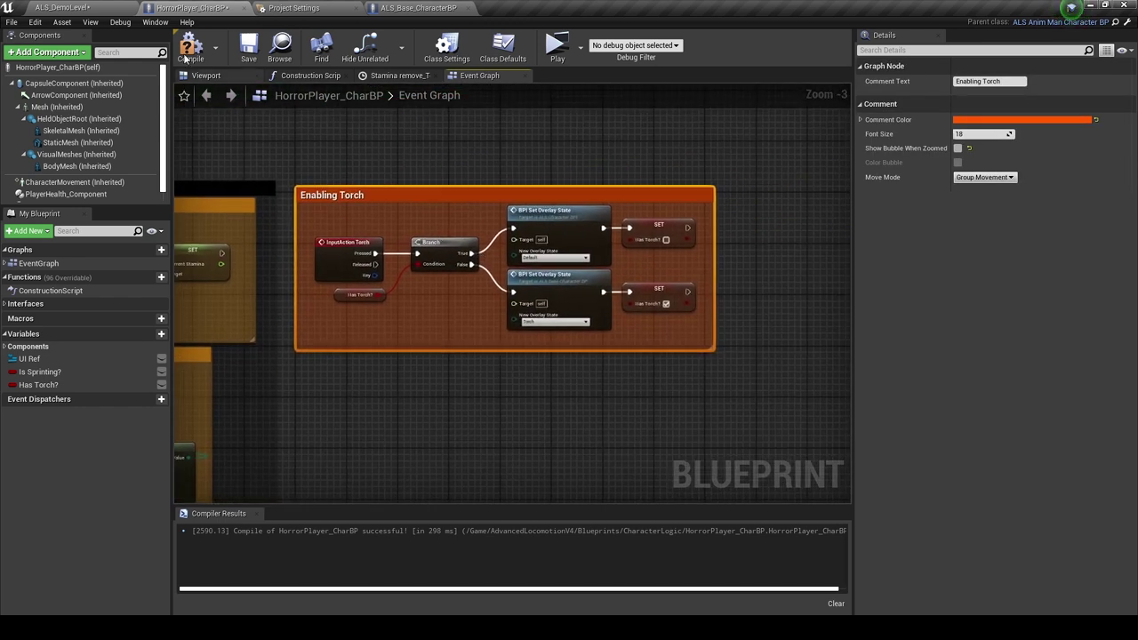
pyautogui.click(193, 55)
pyautogui.click(62, 7)
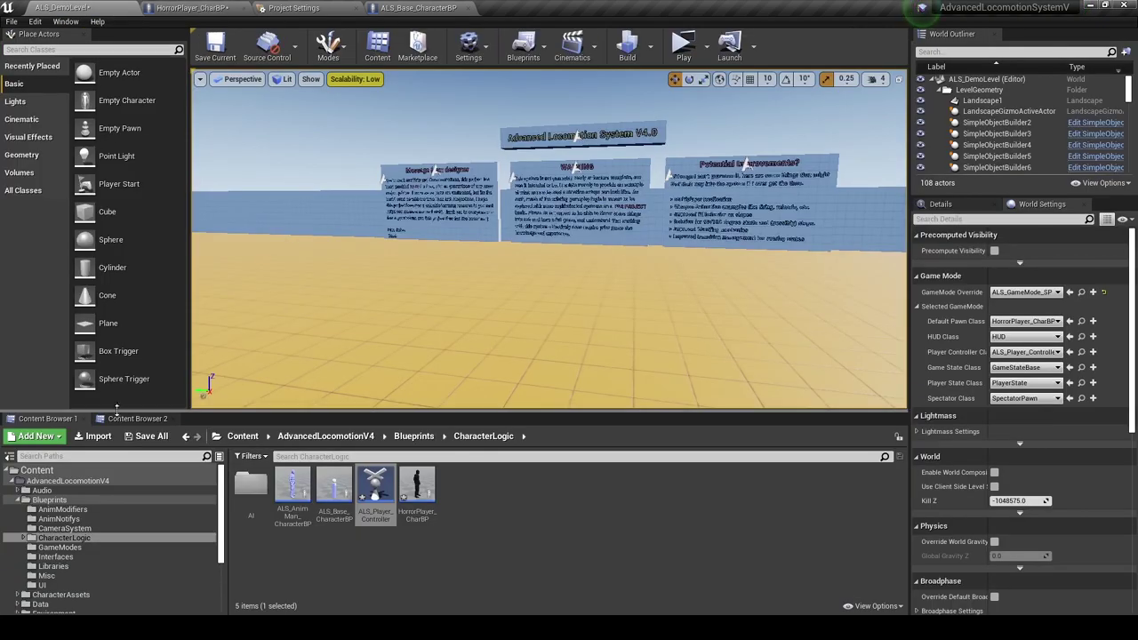
# Open the Torch mesh from AdvancedLocomotionV4 > Props > Meshes and dock its editor as a tab.
pyautogui.click(17, 499)
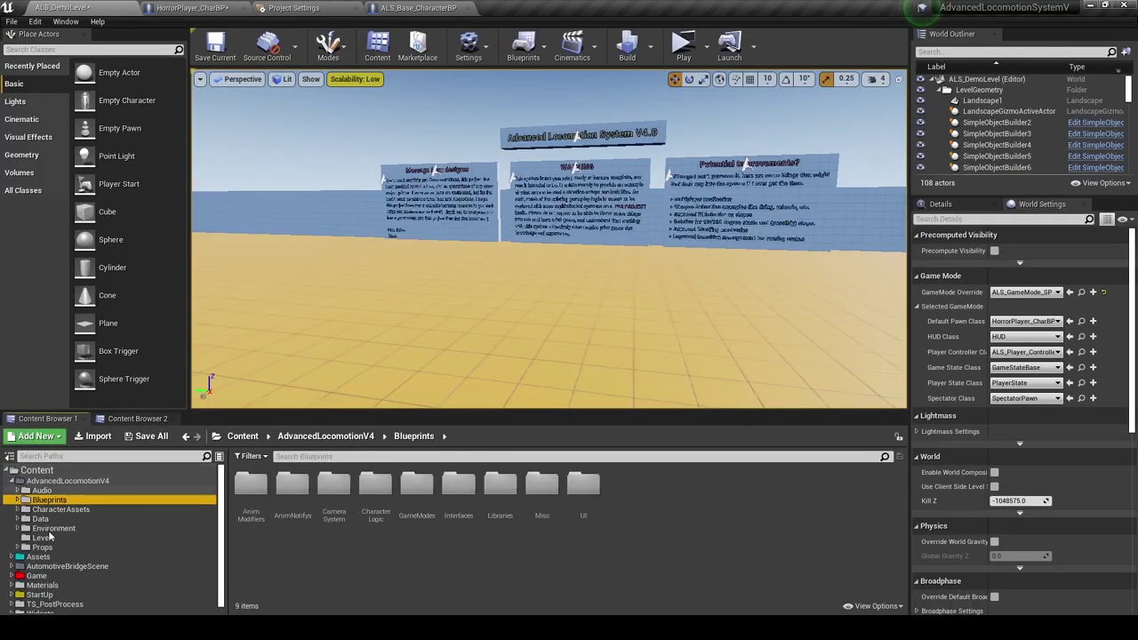
pyautogui.scroll(-1, 53, 544)
pyautogui.click(54, 551)
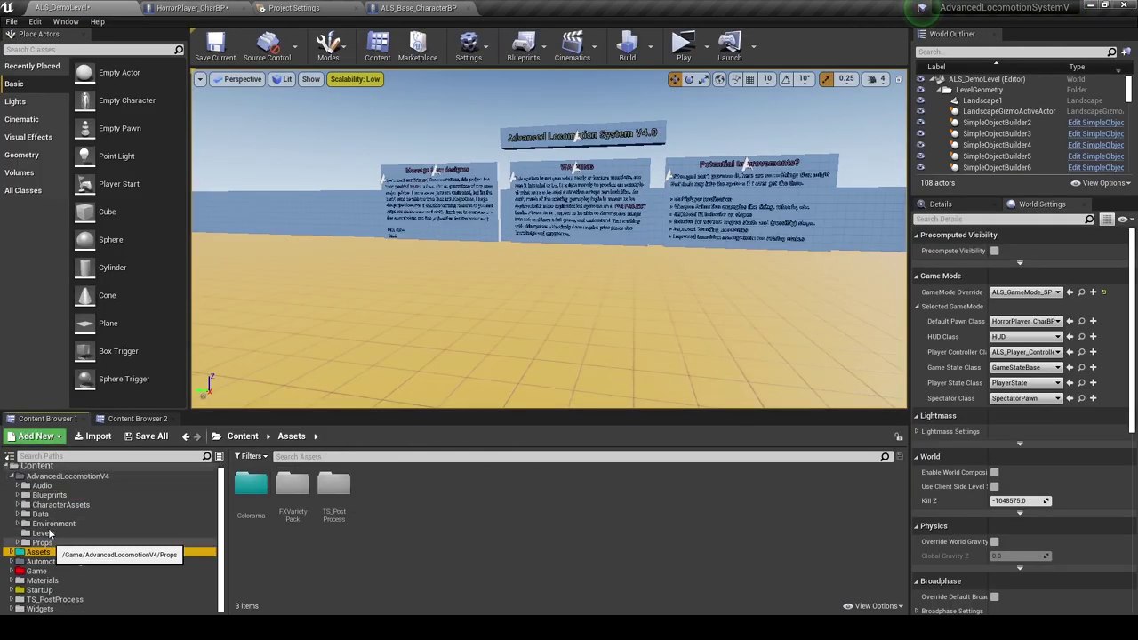
pyautogui.click(41, 478)
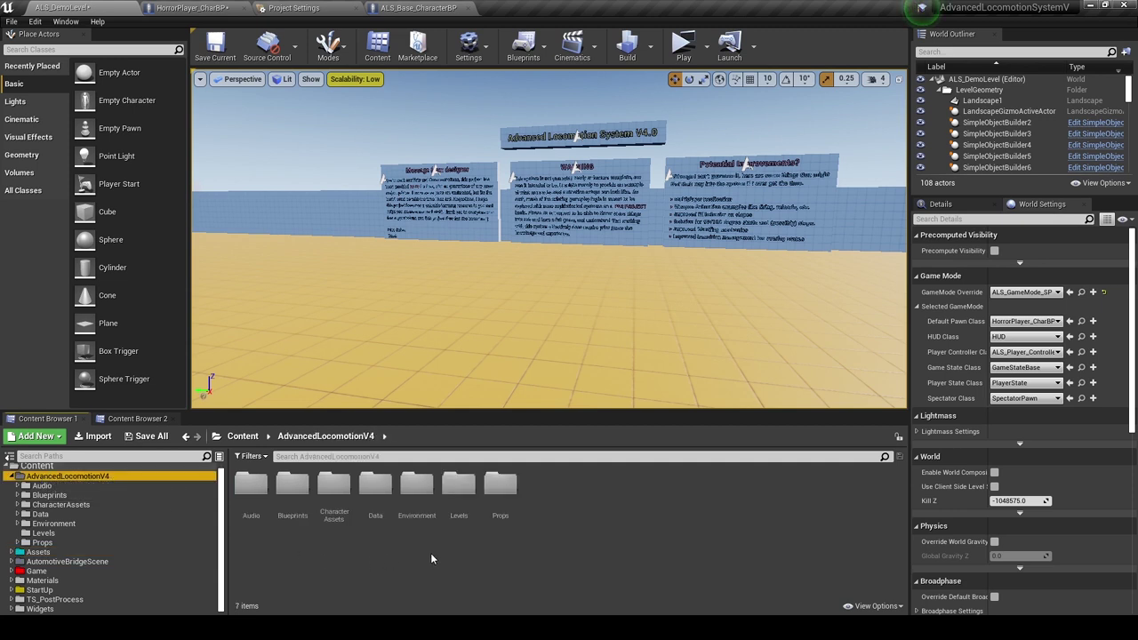
pyautogui.doubleClick(501, 518)
pyautogui.doubleClick(293, 516)
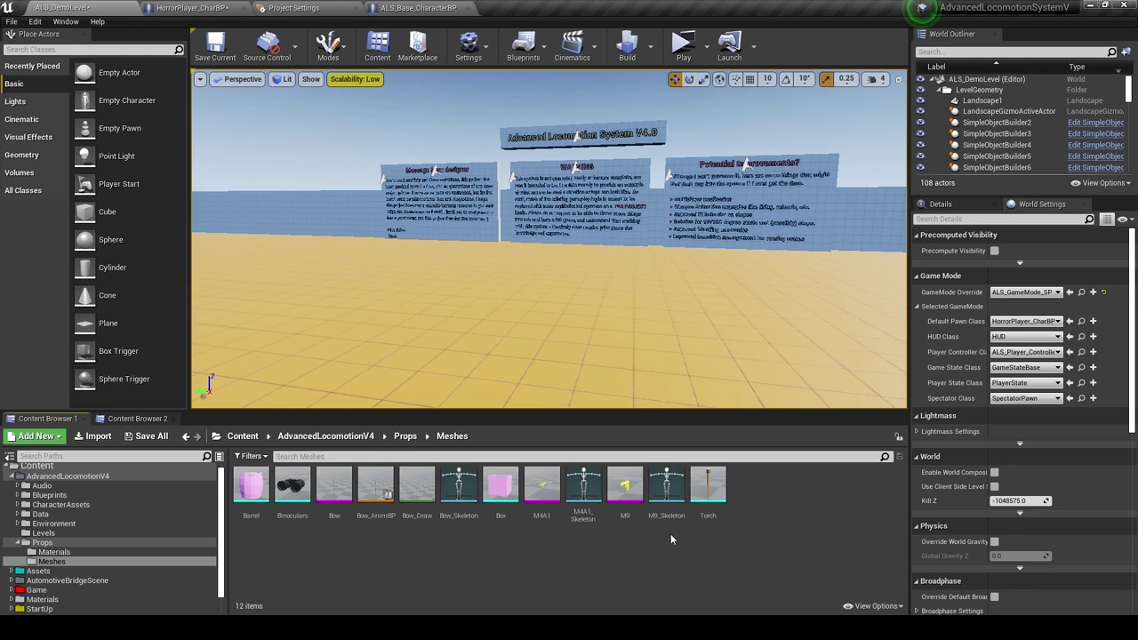
pyautogui.doubleClick(709, 512)
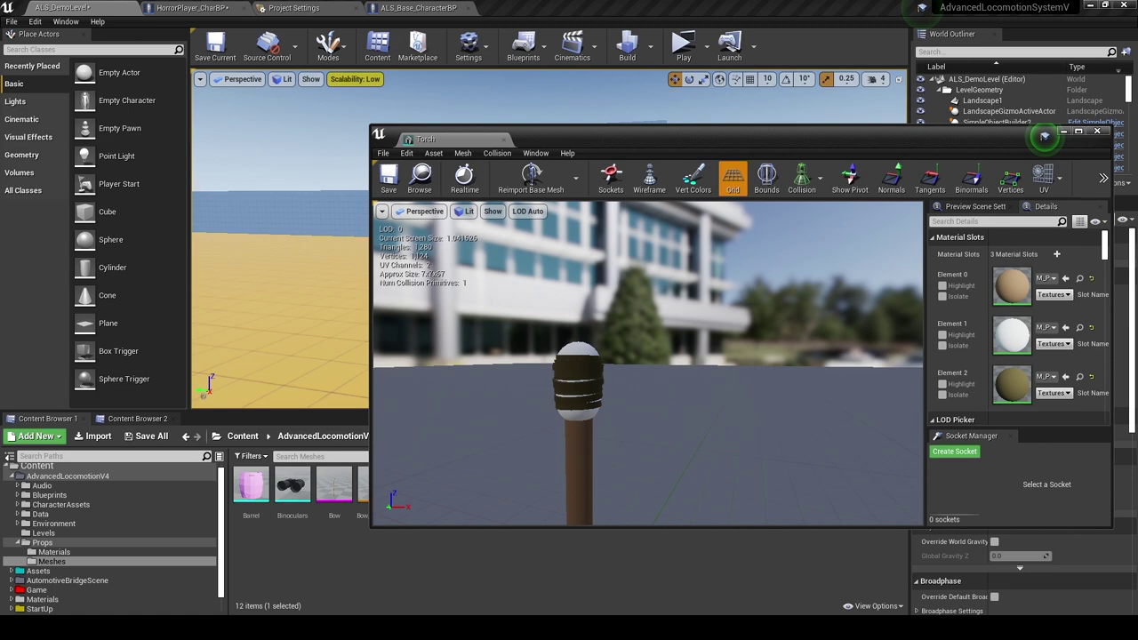
pyautogui.click(1097, 131)
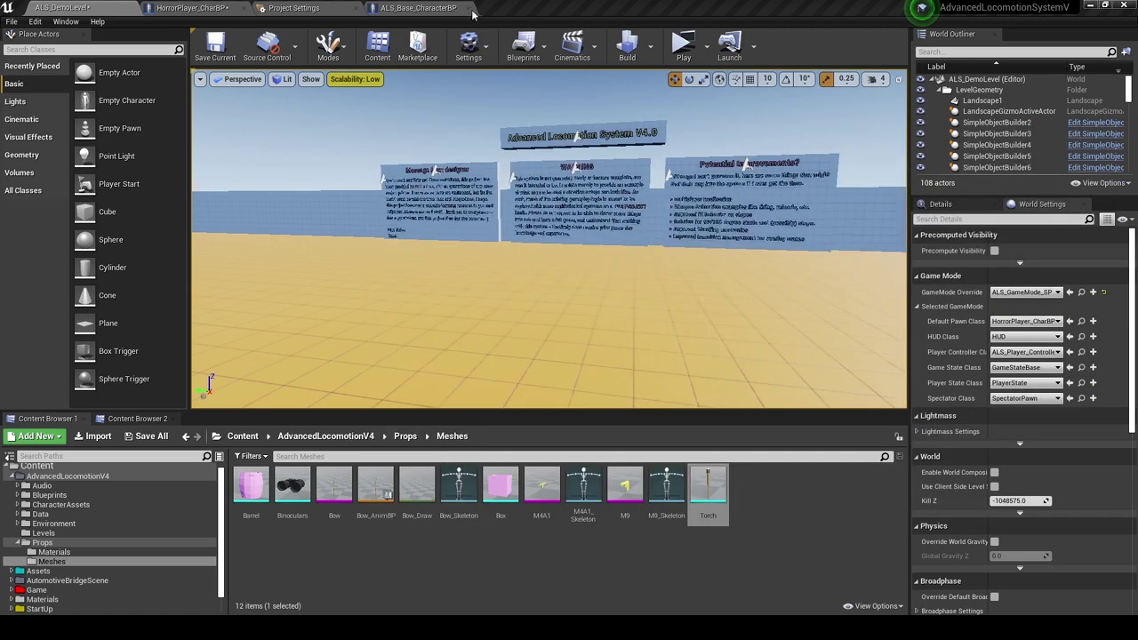
pyautogui.moveTo(498, 7); pyautogui.dragTo(503, 8)
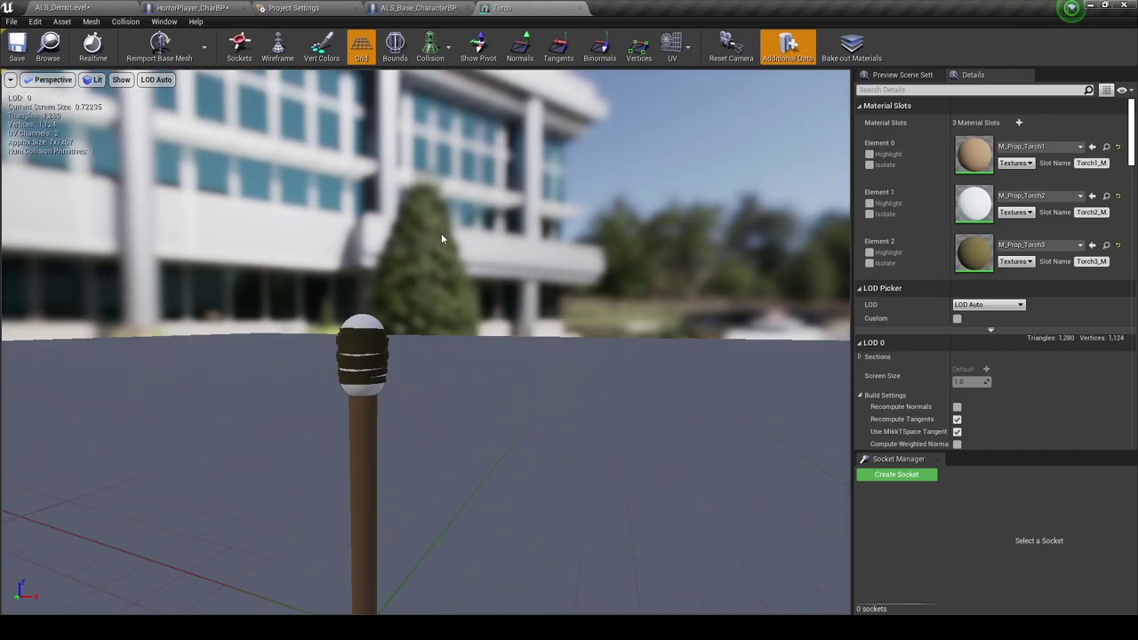
pyautogui.moveTo(441, 232); pyautogui.dragTo(441, 233, button='right')
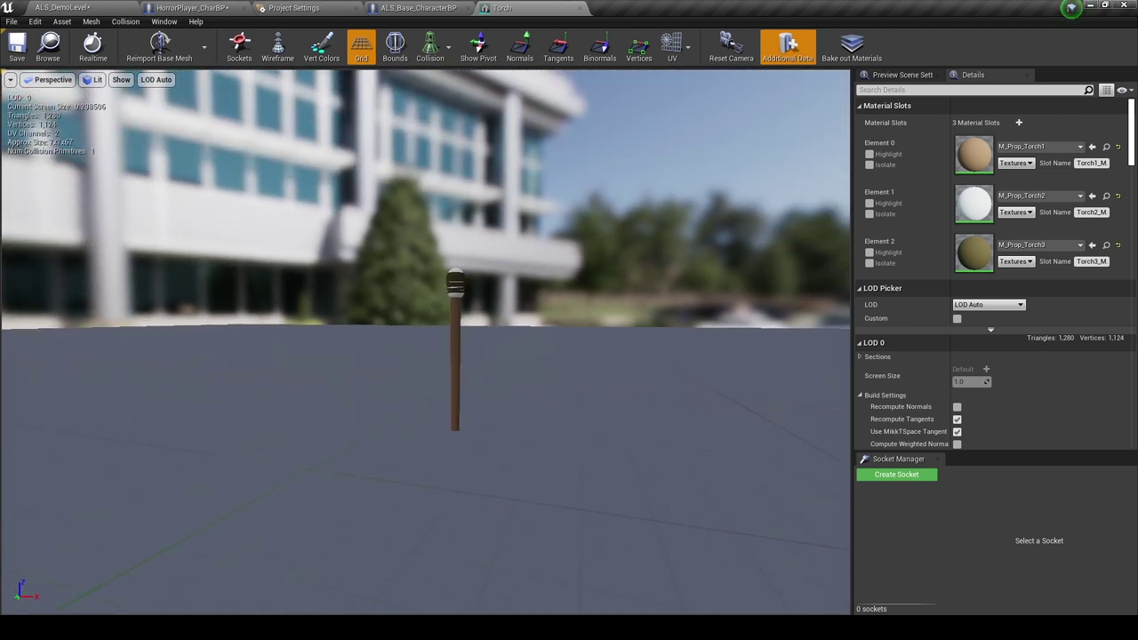
# Return to the ALS_DemoLevel editor and open Player_UI from the Game > HUD folder.
pyautogui.click(85, 11)
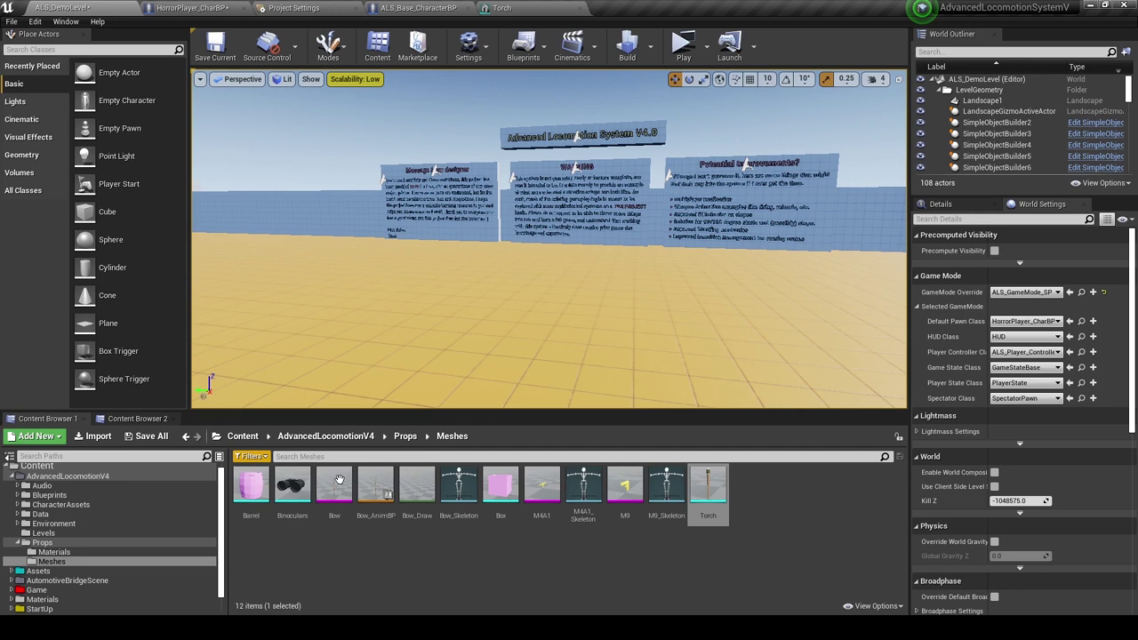
pyautogui.click(31, 552)
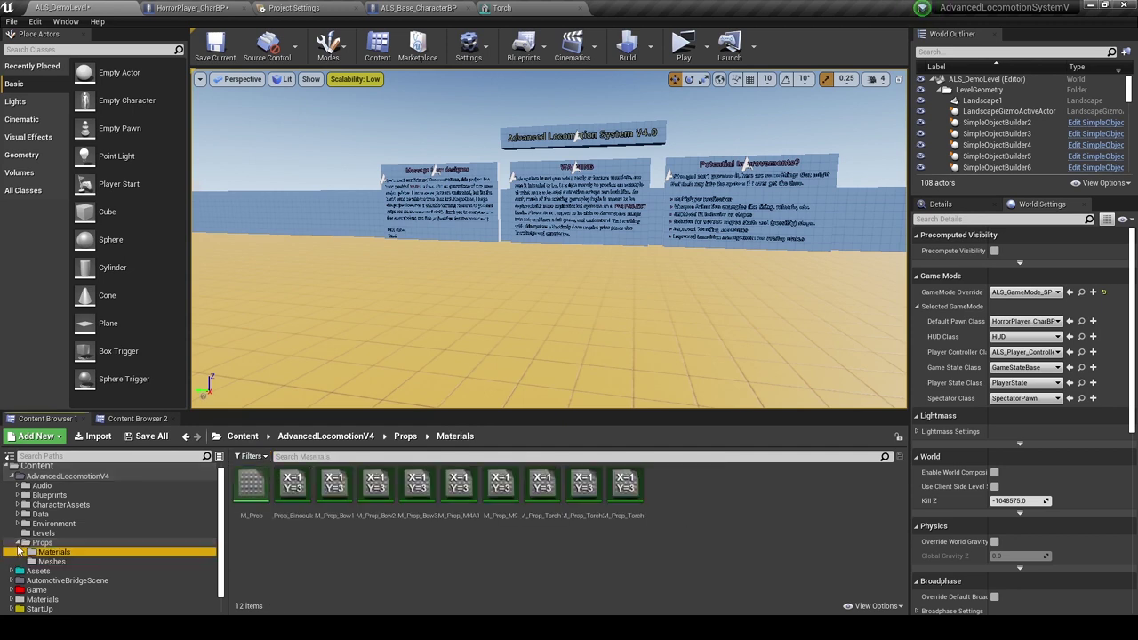
pyautogui.click(18, 542)
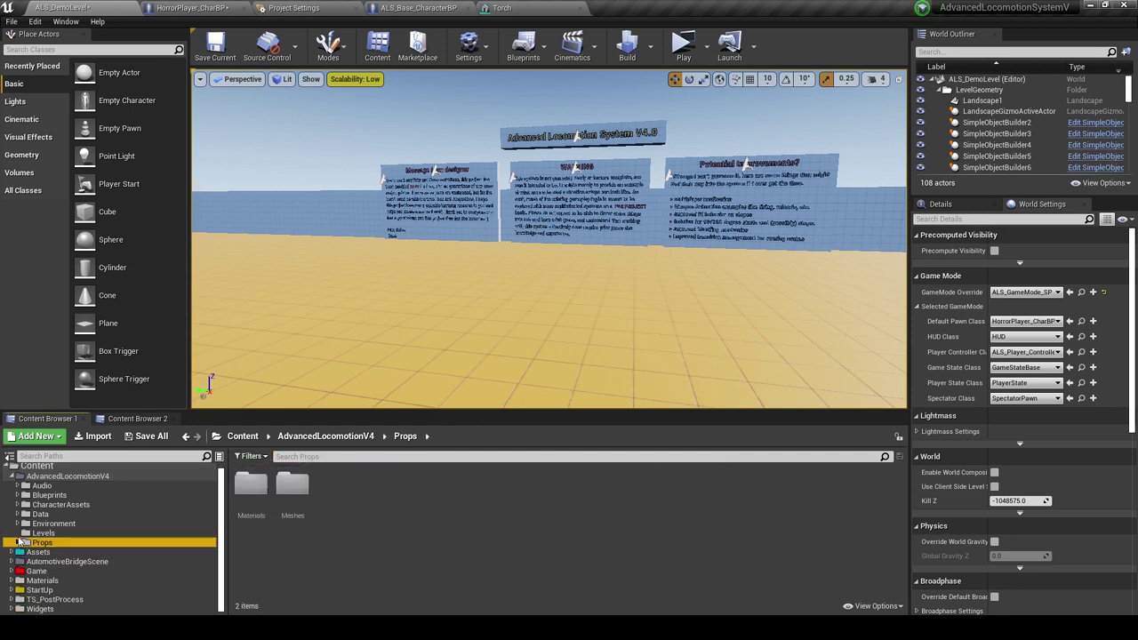
pyautogui.click(14, 477)
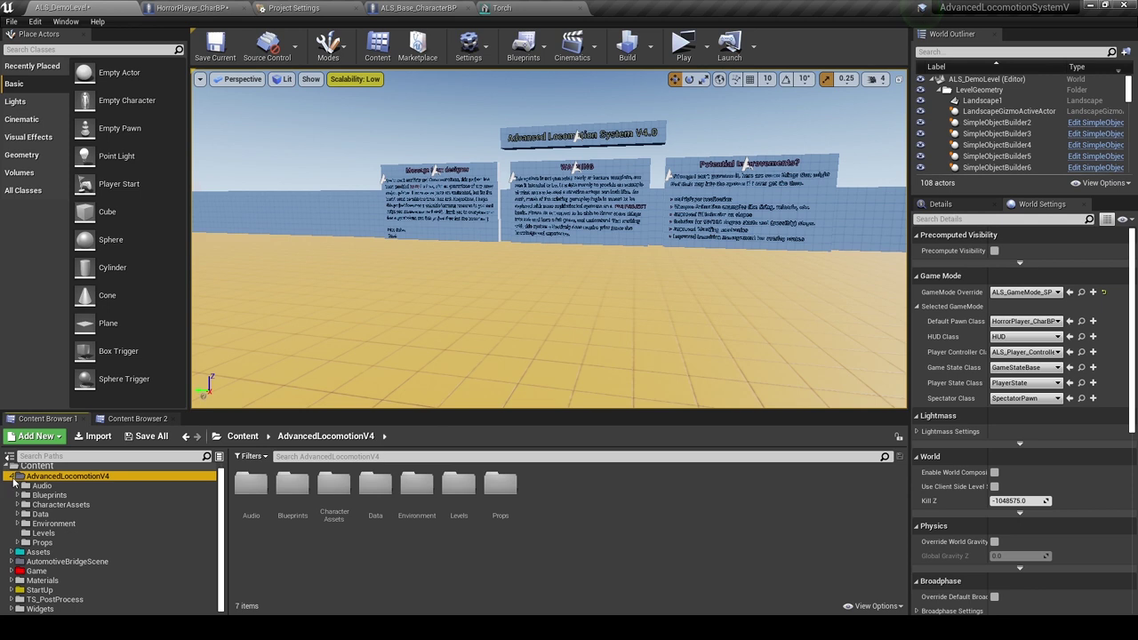
pyautogui.click(13, 476)
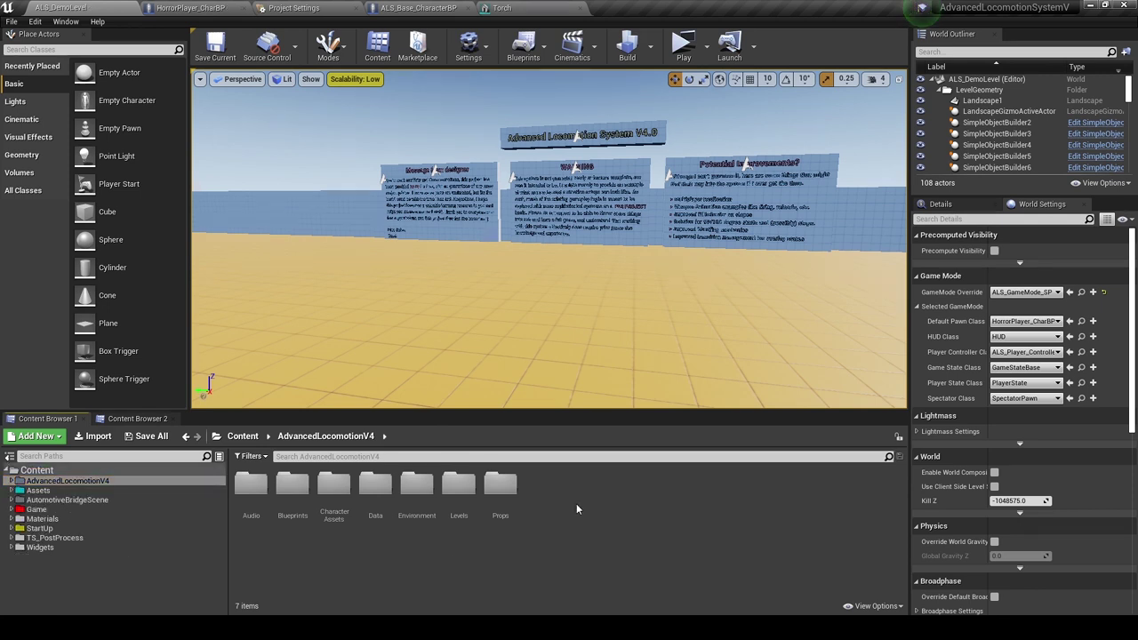
pyautogui.click(64, 512)
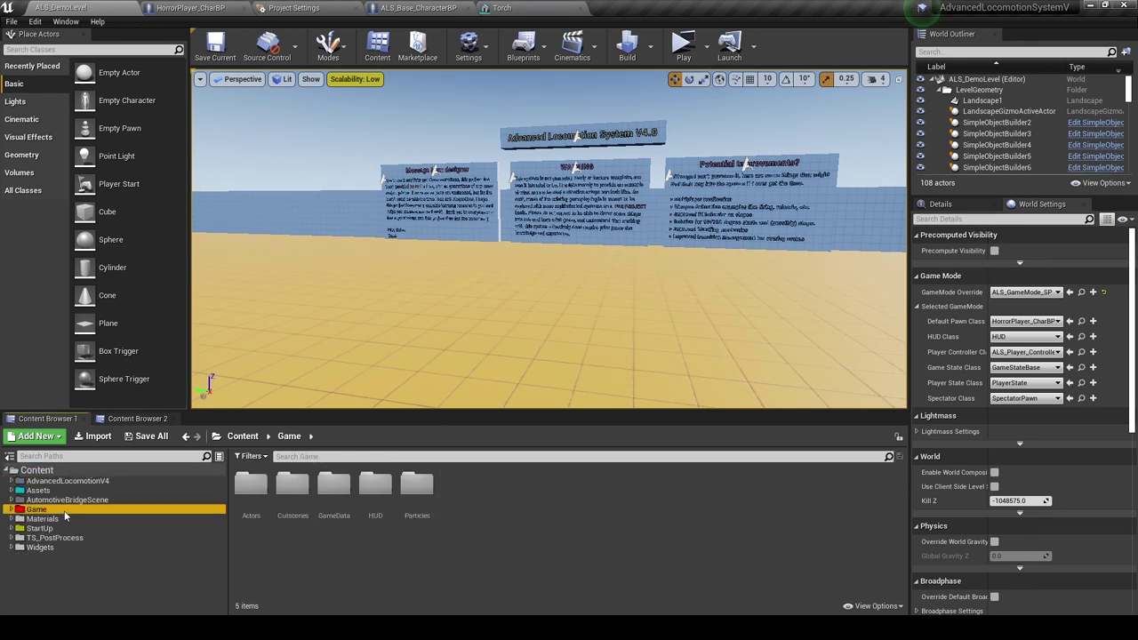
pyautogui.doubleClick(375, 484)
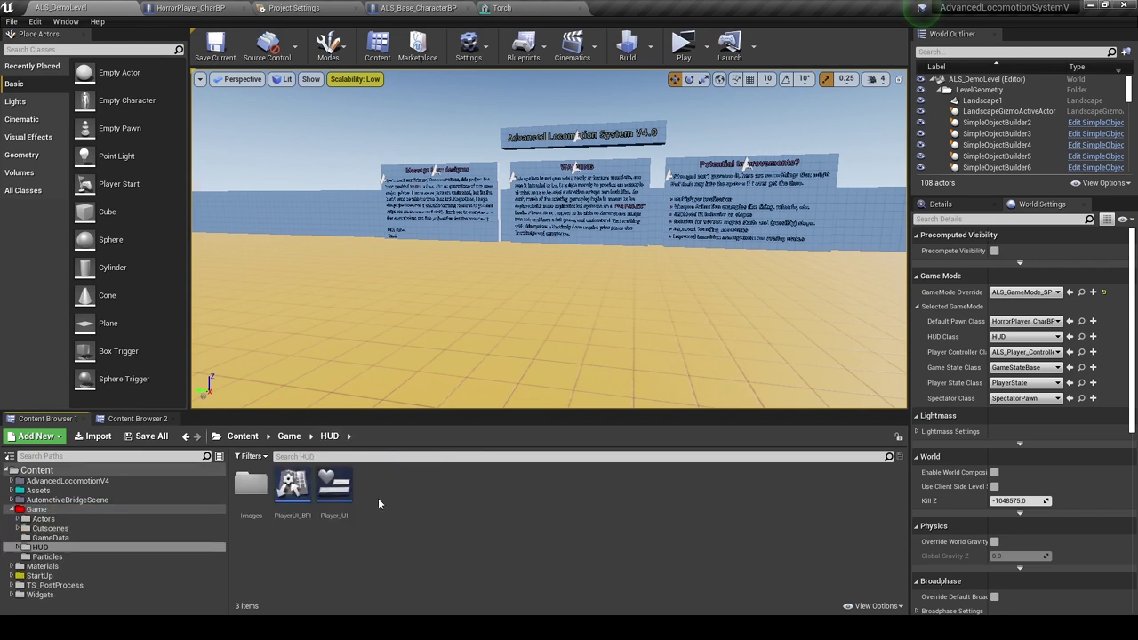
pyautogui.doubleClick(344, 514)
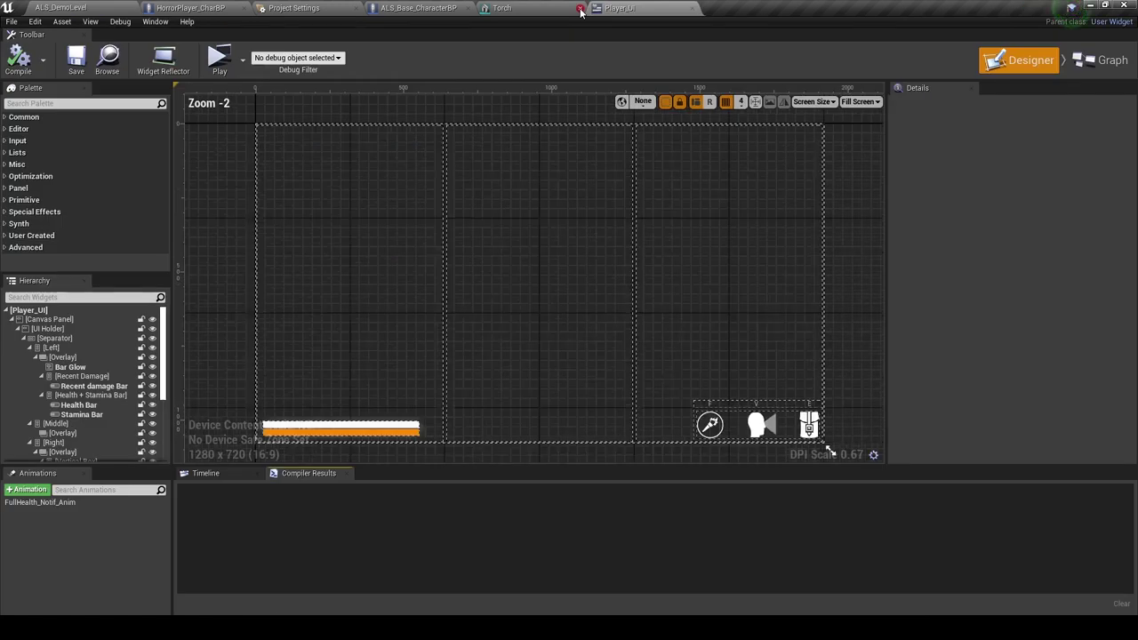
# Close the ALS_Base_CharacterBP and Project Settings tabs and place Player_UI beside the level tab.
pyautogui.click(468, 8)
pyautogui.click(355, 8)
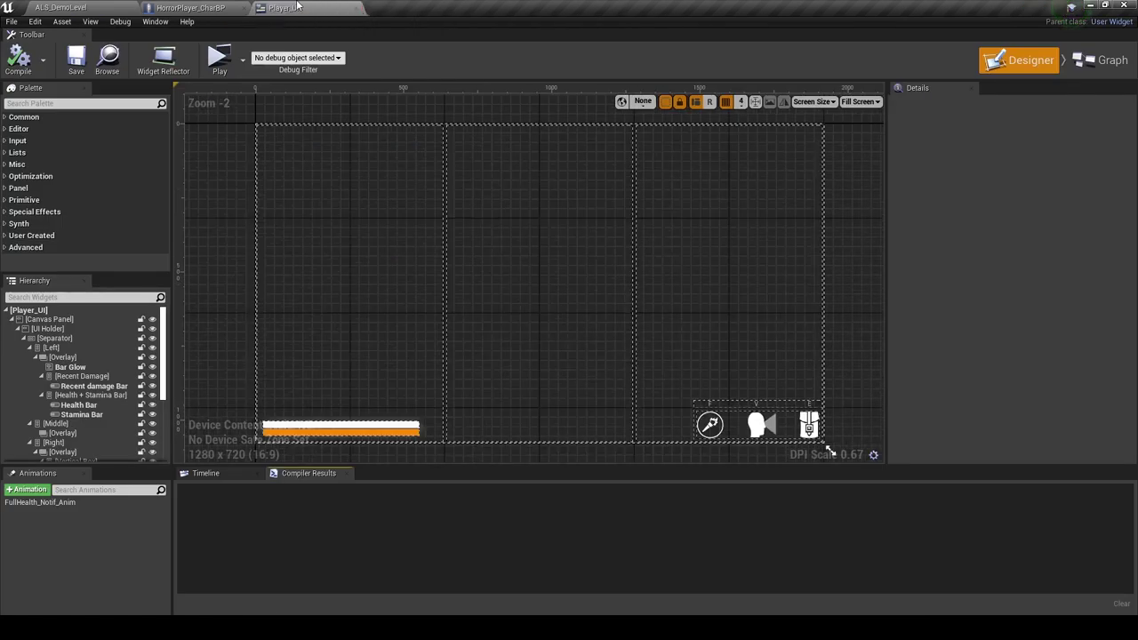
pyautogui.moveTo(293, 8); pyautogui.dragTo(178, 8)
pyautogui.scroll(1, 536, 322)
pyautogui.scroll(2, 487, 407)
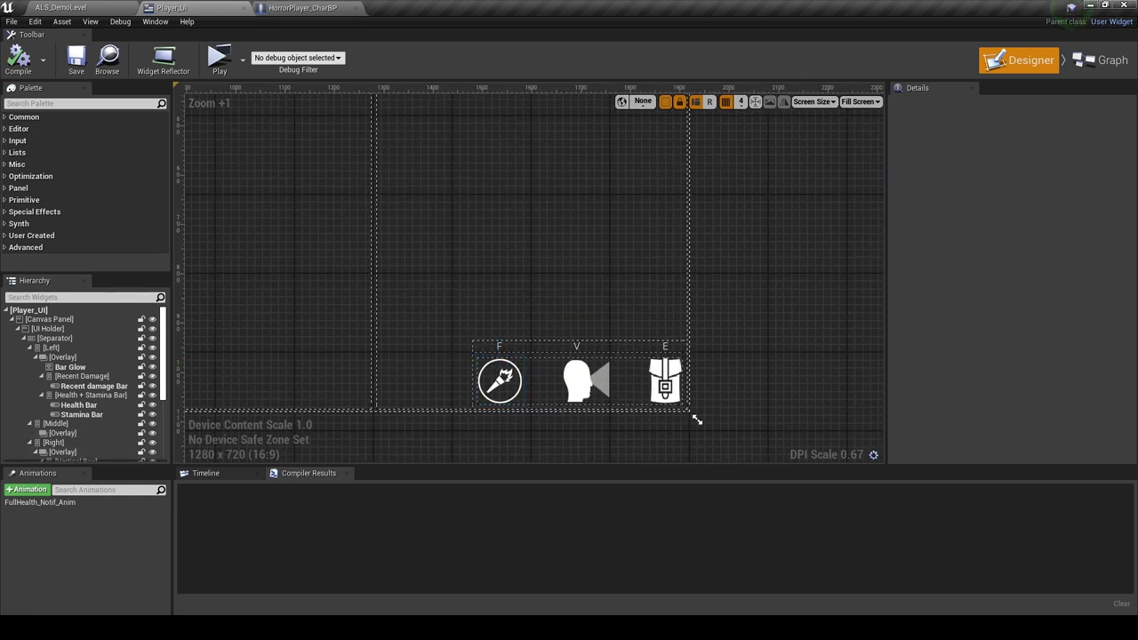
# Launch Notepad from system search and start a note about the torch animation.
pyautogui.press('super')
pyautogui.write('notepad')
pyautogui.press('Return')
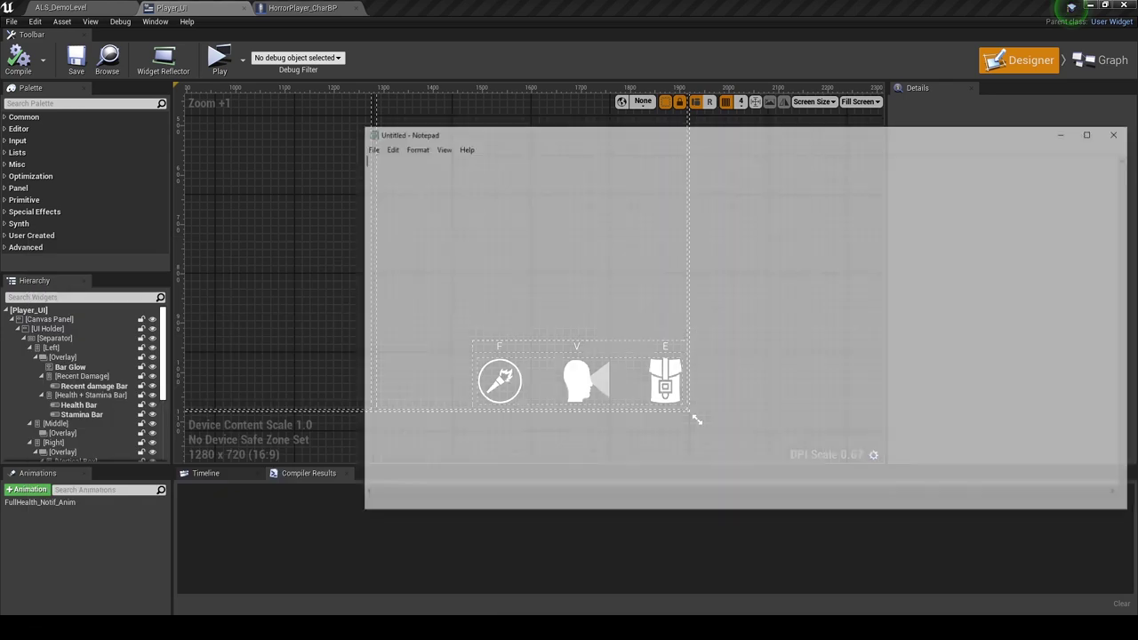
pyautogui.write('I will ve')
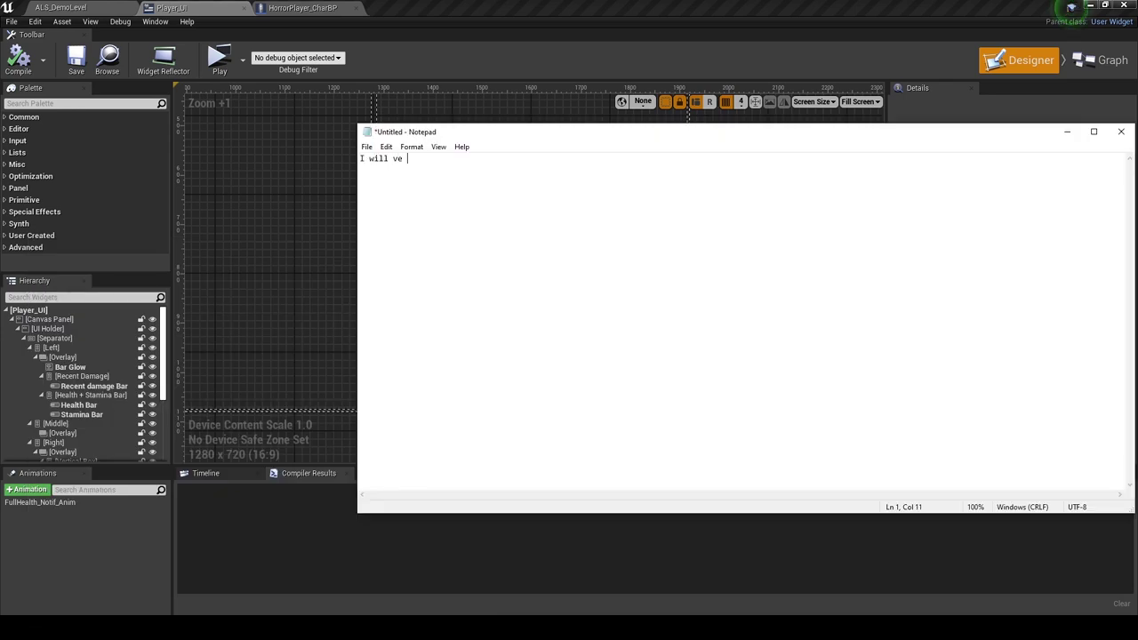
pyautogui.write('le animation')
pyautogui.write(' for t')
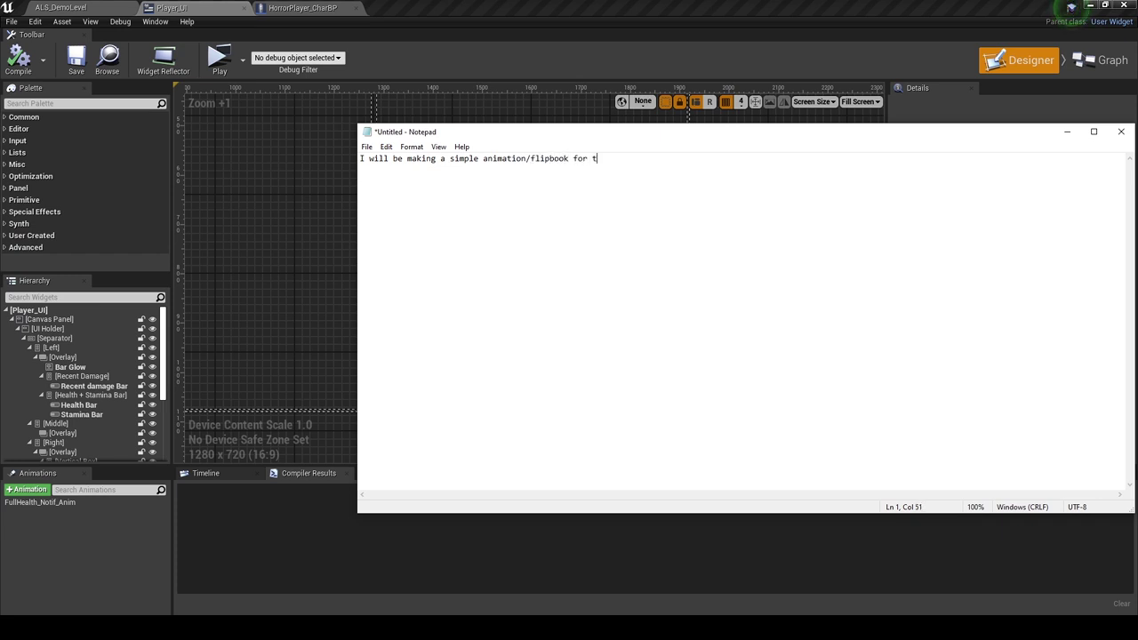
pyautogui.write('n in the')
pyautogui.write(' HUD when it is')
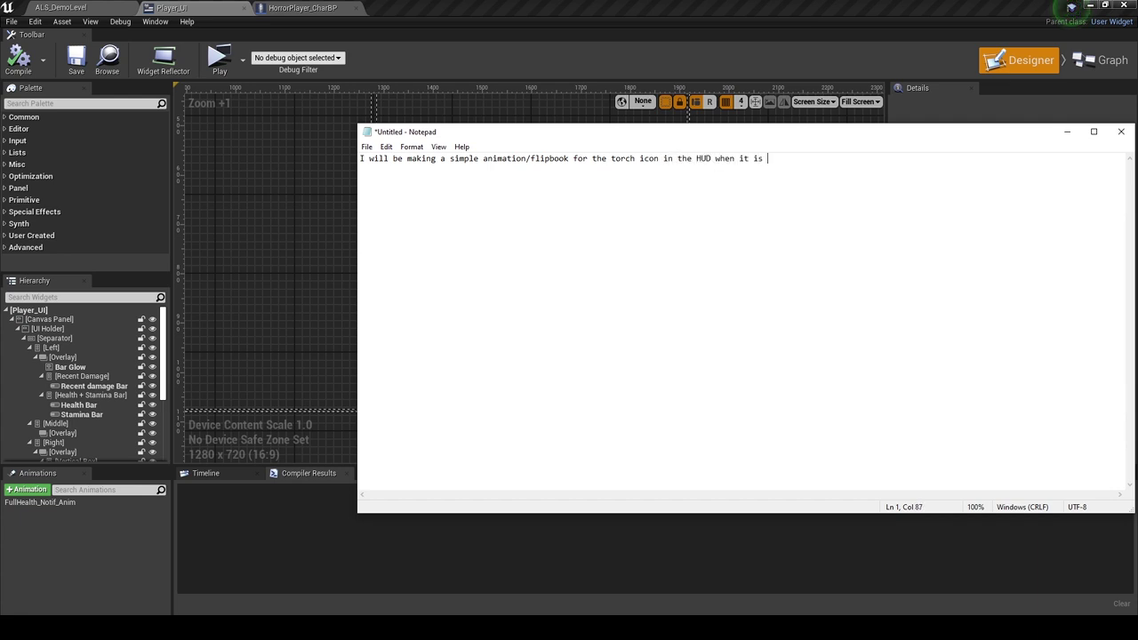
# Replace 'user' with 'player has their' in the note and start a new line.
pyautogui.press('BackSpace')
pyautogui.press('BackSpace')
pyautogui.press('BackSpace')
pyautogui.write('player has their torch')
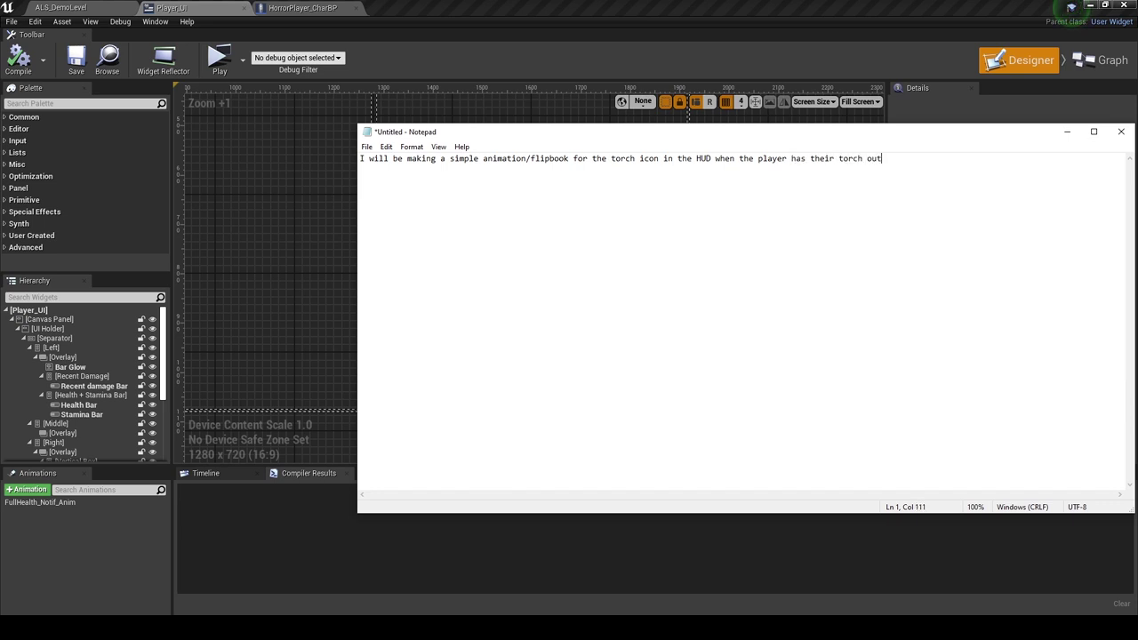
pyautogui.press('Return')
# Hide Notepad and open the Flipbook Texture Tool purchase page in Chrome.
pyautogui.click(338, 288)
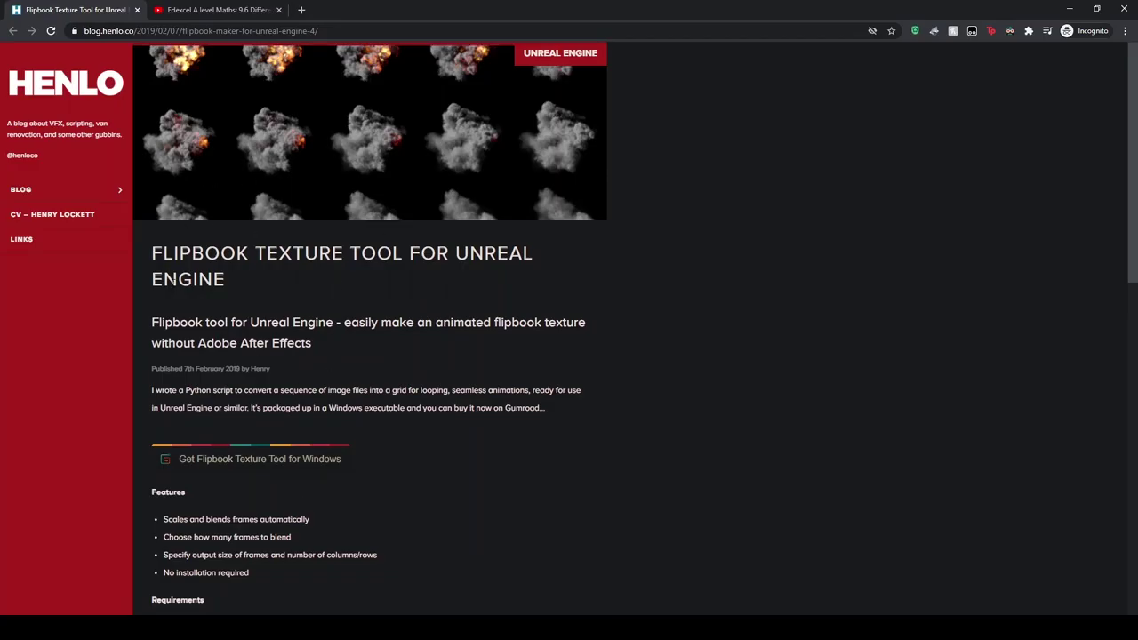
pyautogui.click(256, 34)
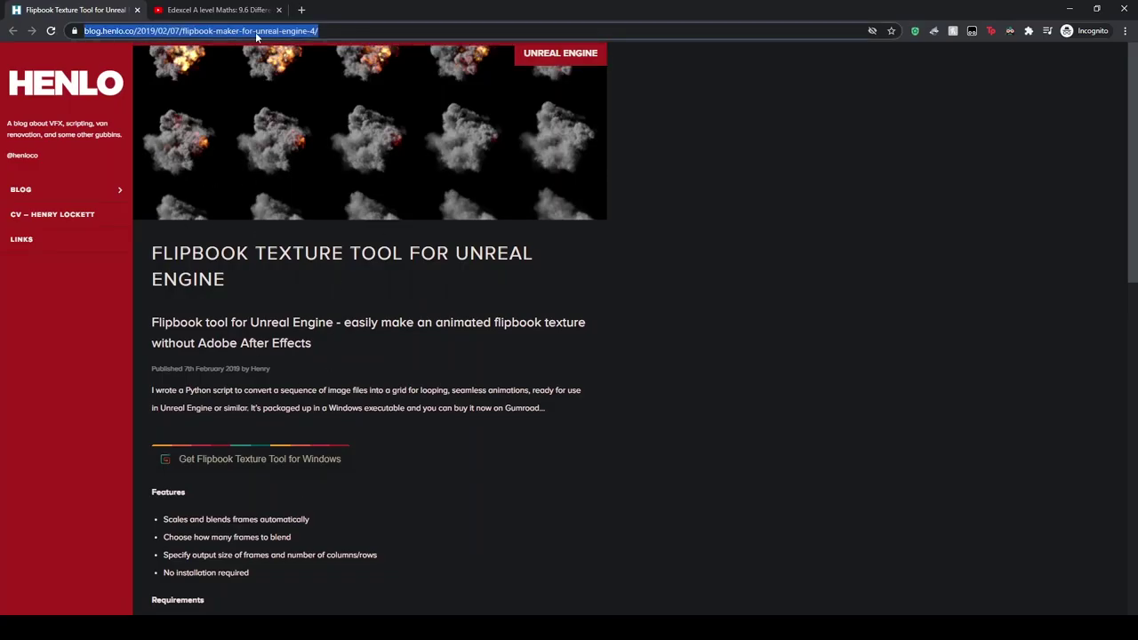
pyautogui.click(238, 460)
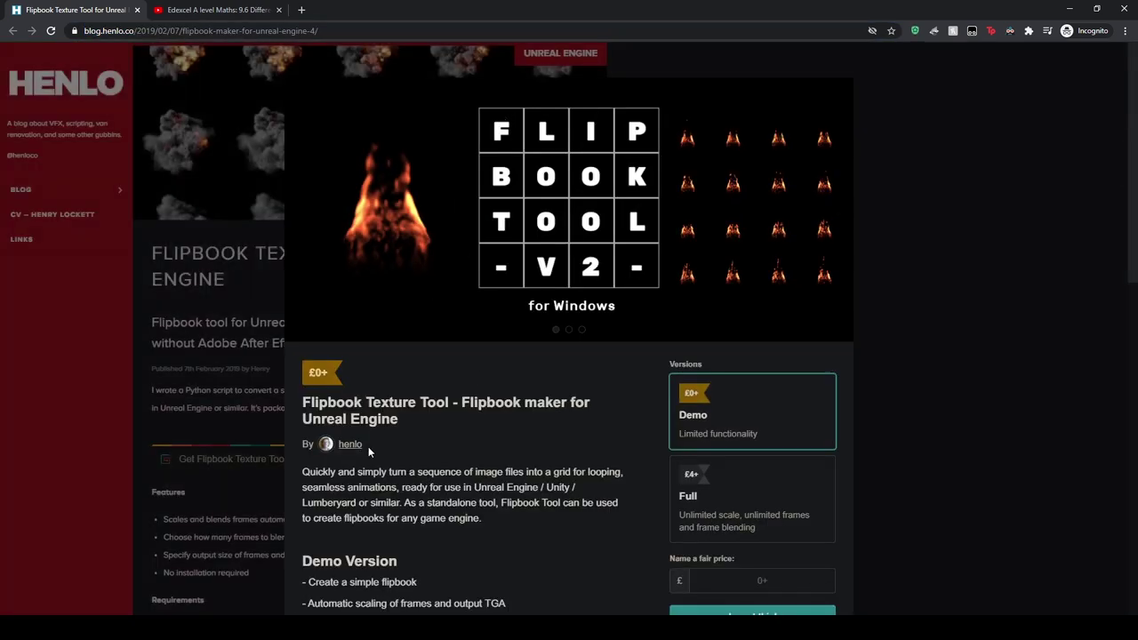
pyautogui.moveTo(337, 444); pyautogui.dragTo(397, 454)
# Add a line crediting the tool's creator to the note, then show the desktop.
pyautogui.hotkey('alt', 'Tab')
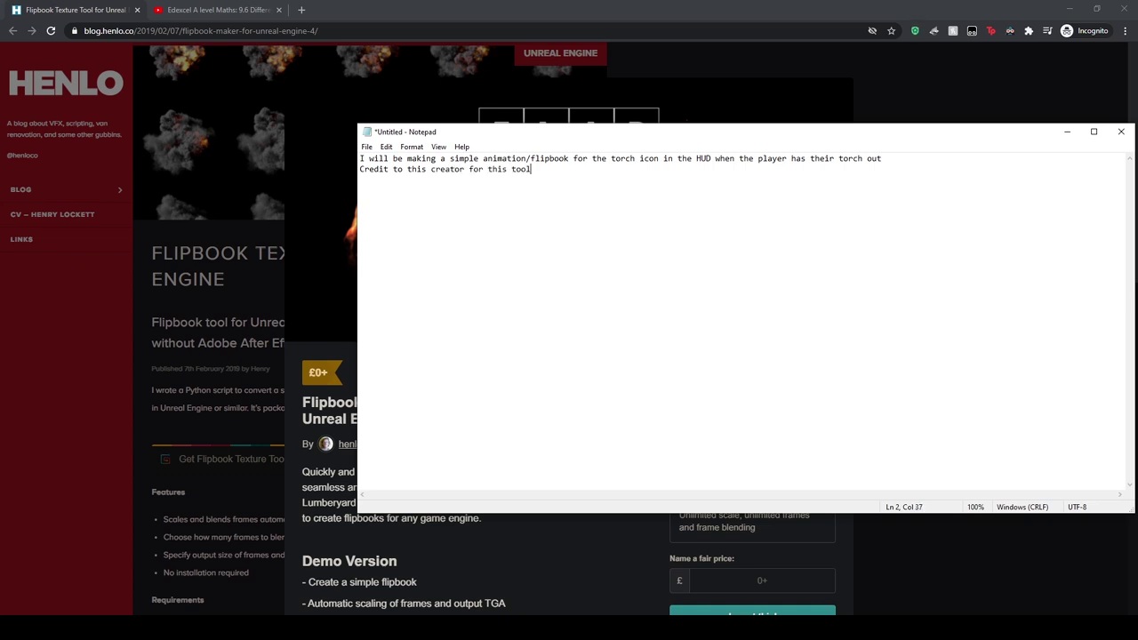
pyautogui.write('ing this to make the flipbook im')
pyautogui.write('age and I will provide a link')
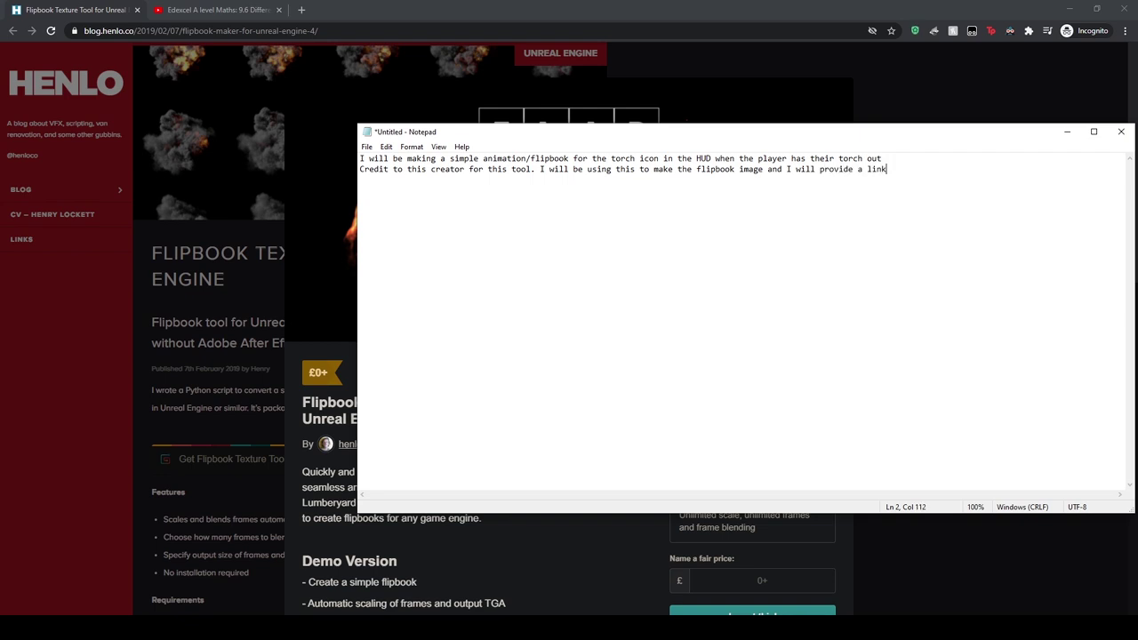
pyautogui.write('this in the description below!')
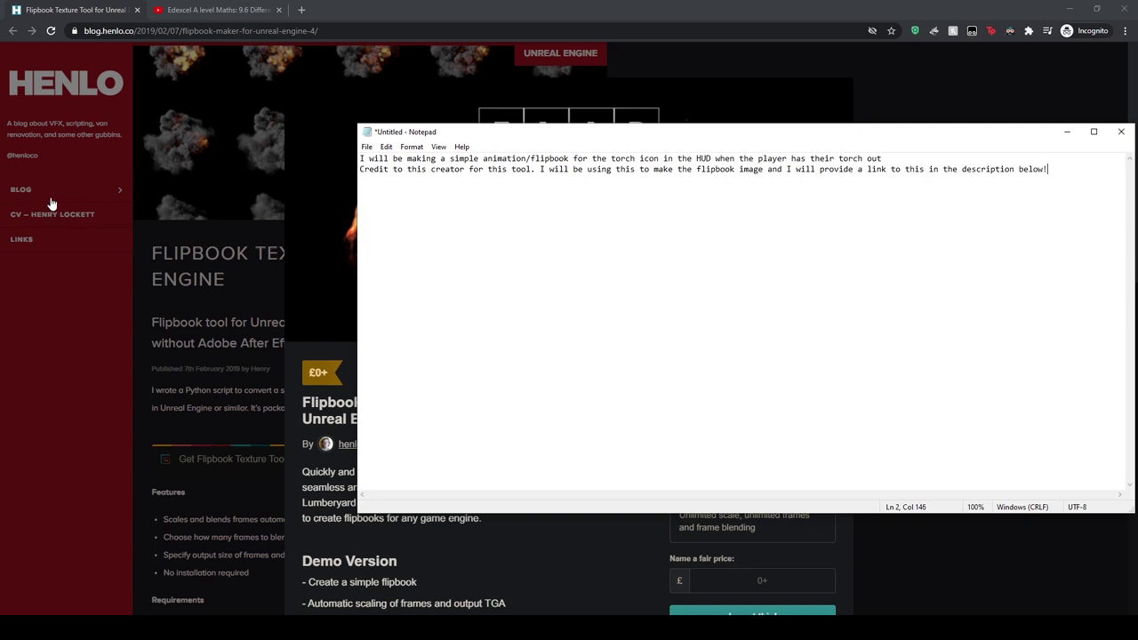
pyautogui.click(78, 18)
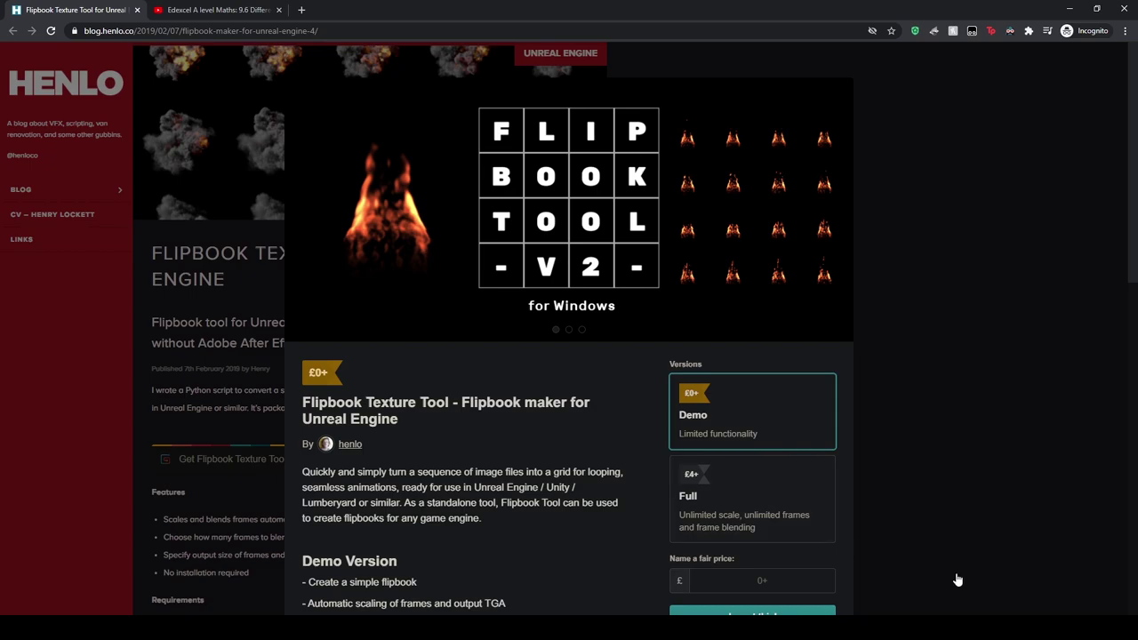
pyautogui.click(1118, 612)
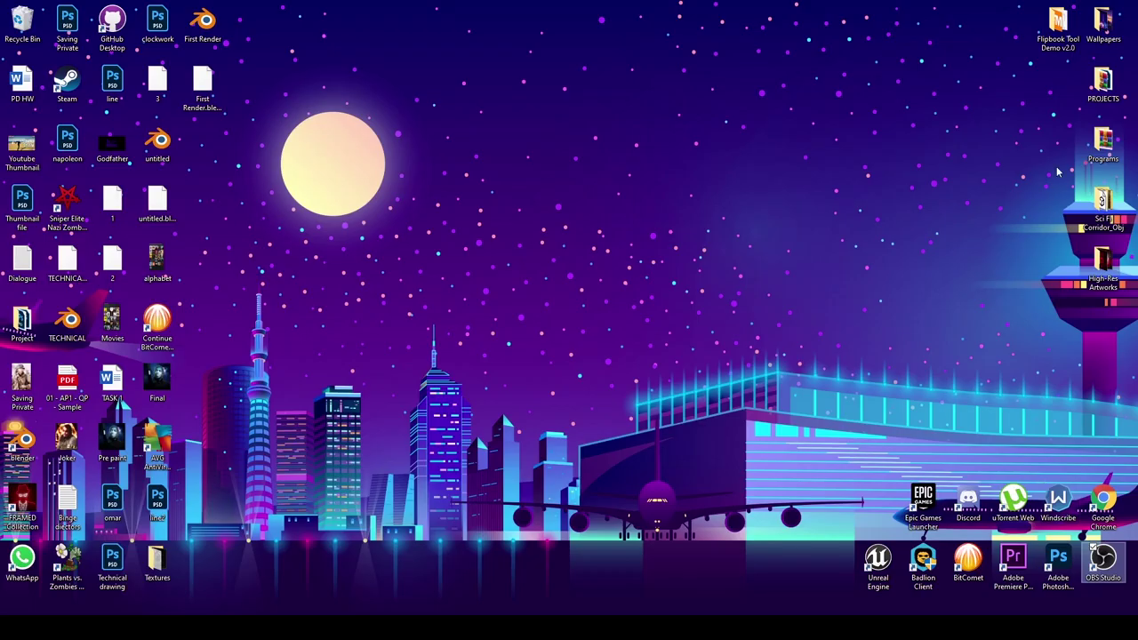
# Open the Flipbook Tool Demo v2.0 folder and inspect the 16 TARGA torch frames.
pyautogui.doubleClick(1049, 30)
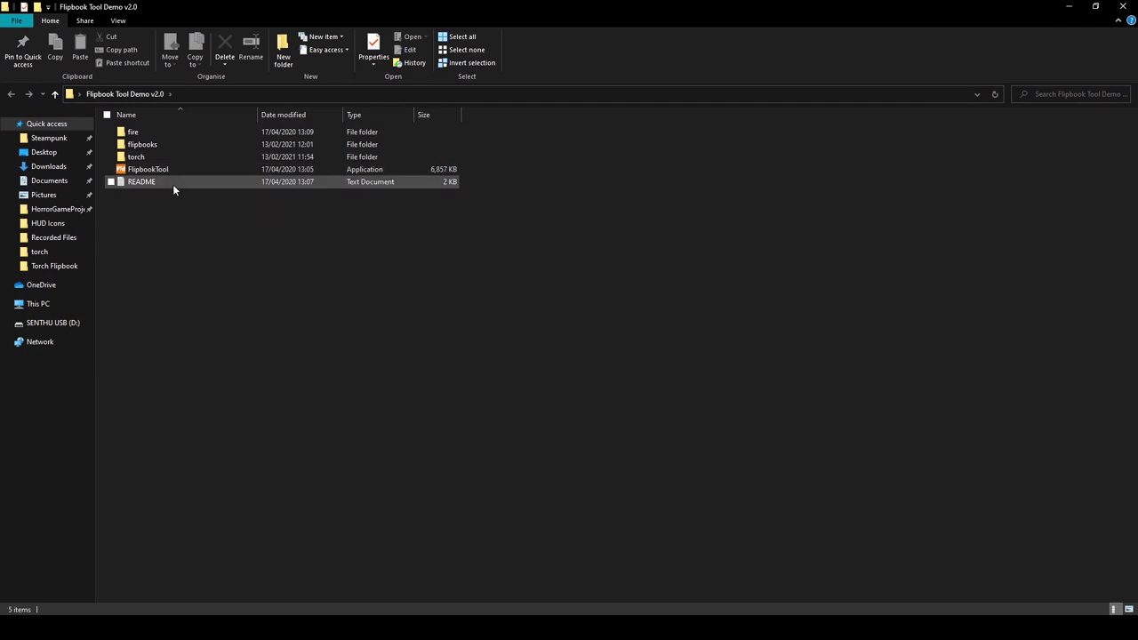
pyautogui.click(147, 171)
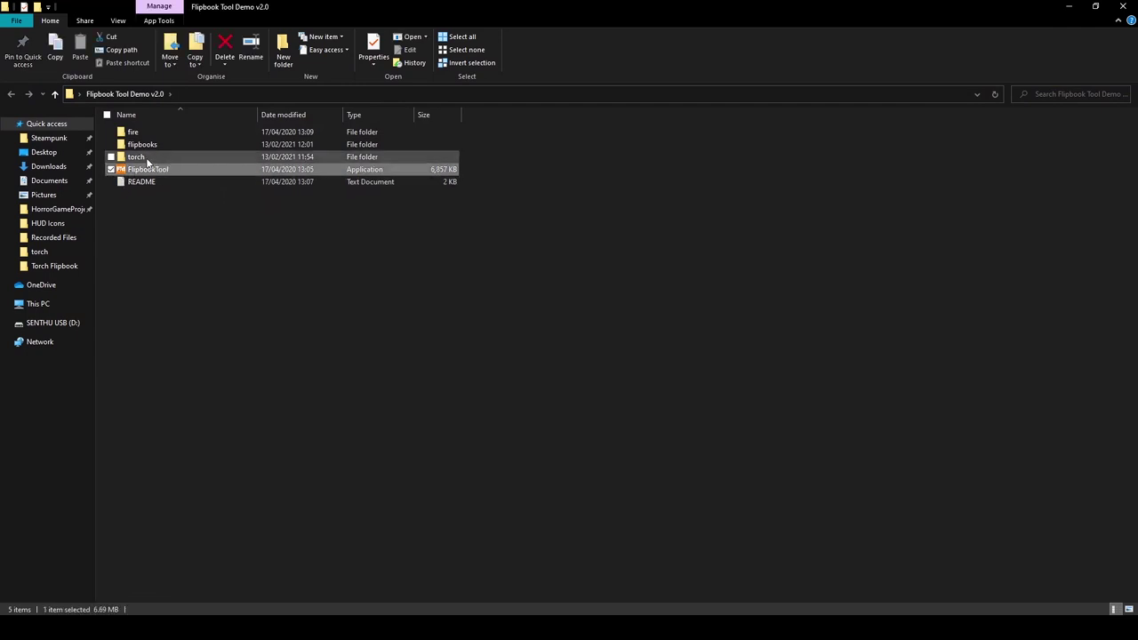
pyautogui.click(149, 159)
pyautogui.doubleClick(149, 158)
pyautogui.moveTo(130, 208); pyautogui.dragTo(1115, 134)
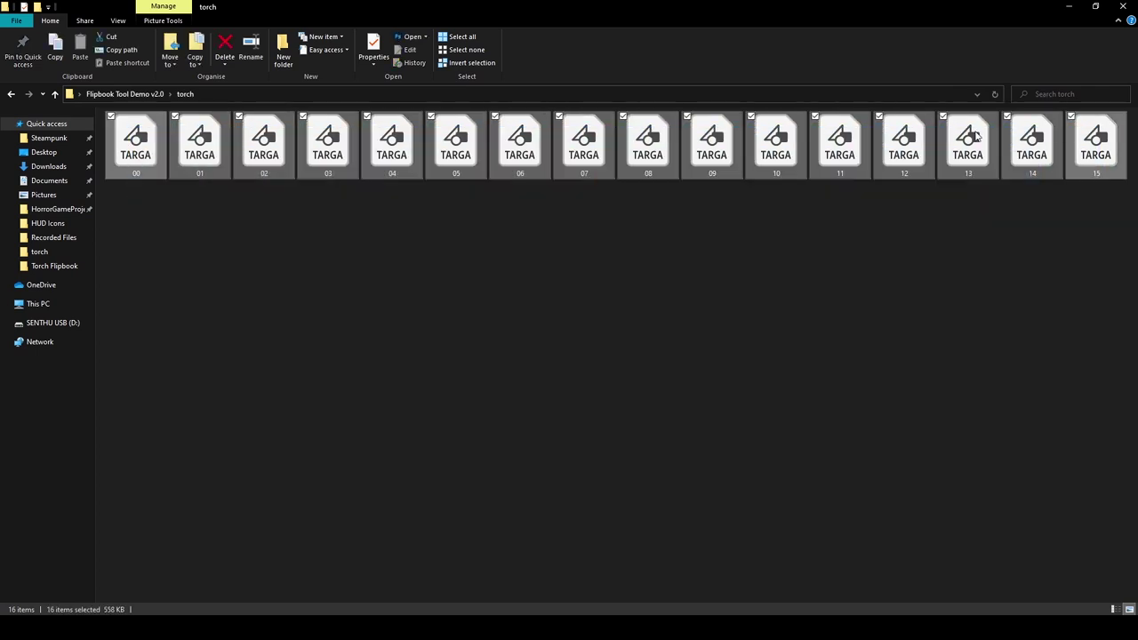
pyautogui.click(11, 93)
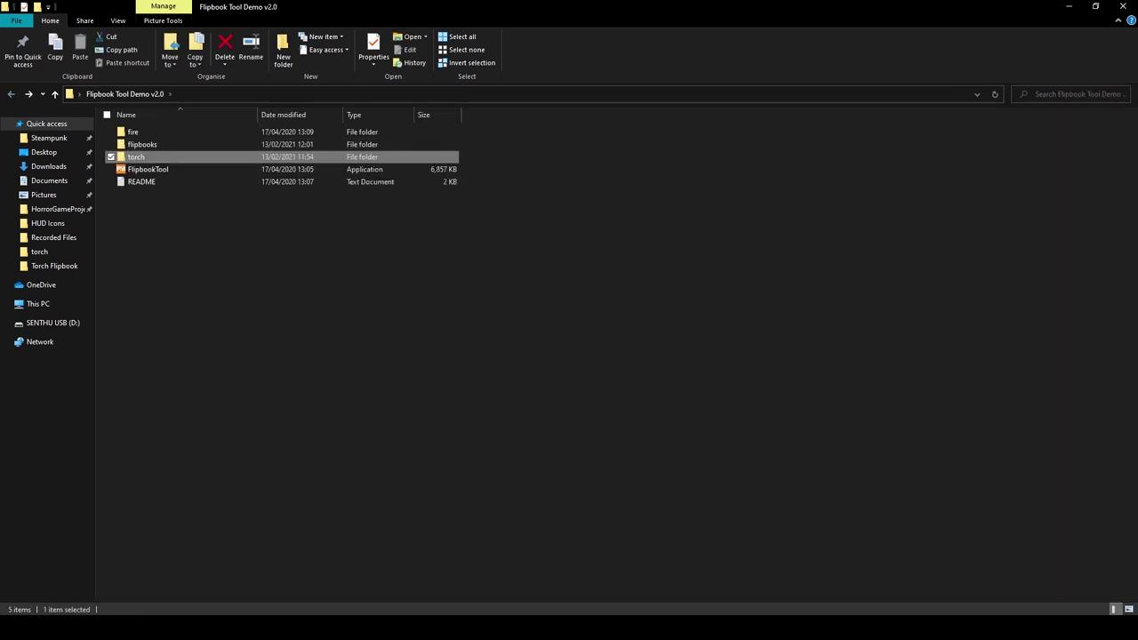
# Note that the 16-image torch folder is shared, then check the flipbooks folder.
pyautogui.hotkey('alt', 'Tab')
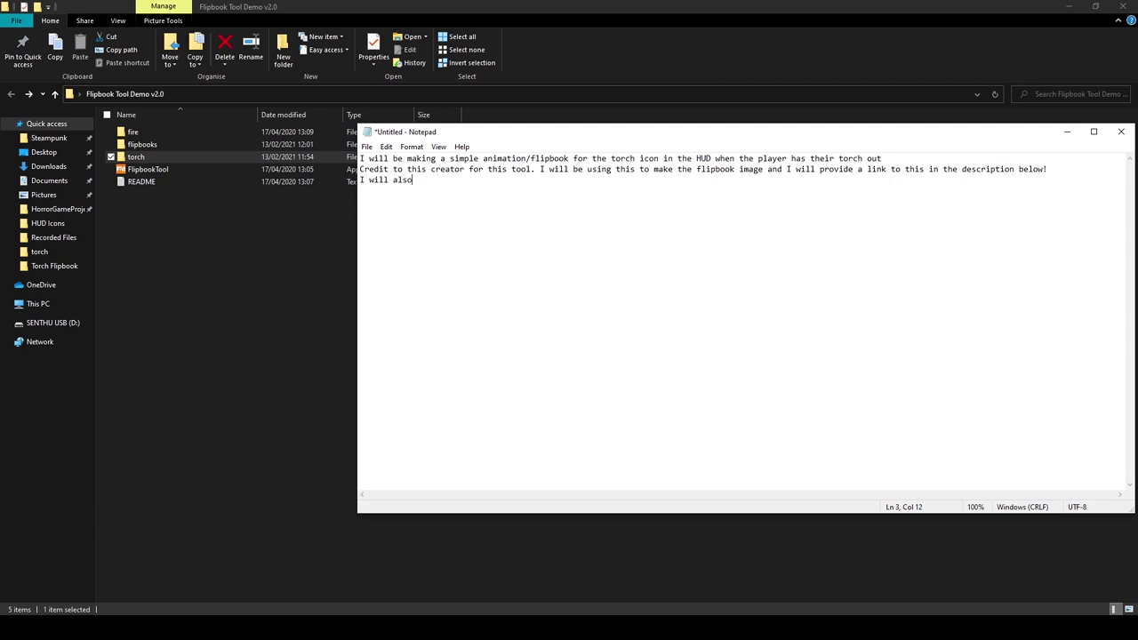
pyautogui.press('BackSpace')
pyautogui.press('BackSpace')
pyautogui.press('BackSpace')
pyautogui.write('gi')
pyautogui.write('ve out t')
pyautogui.write('er that contain')
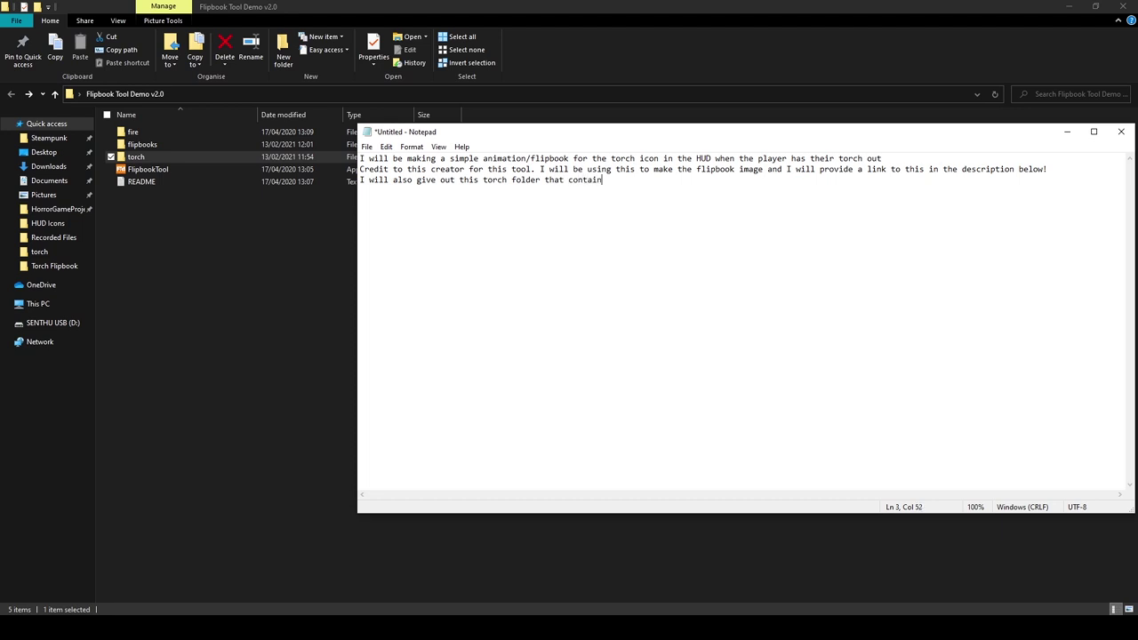
pyautogui.write('image')
pyautogui.write('s which')
pyautogui.write(' I made. You will need t')
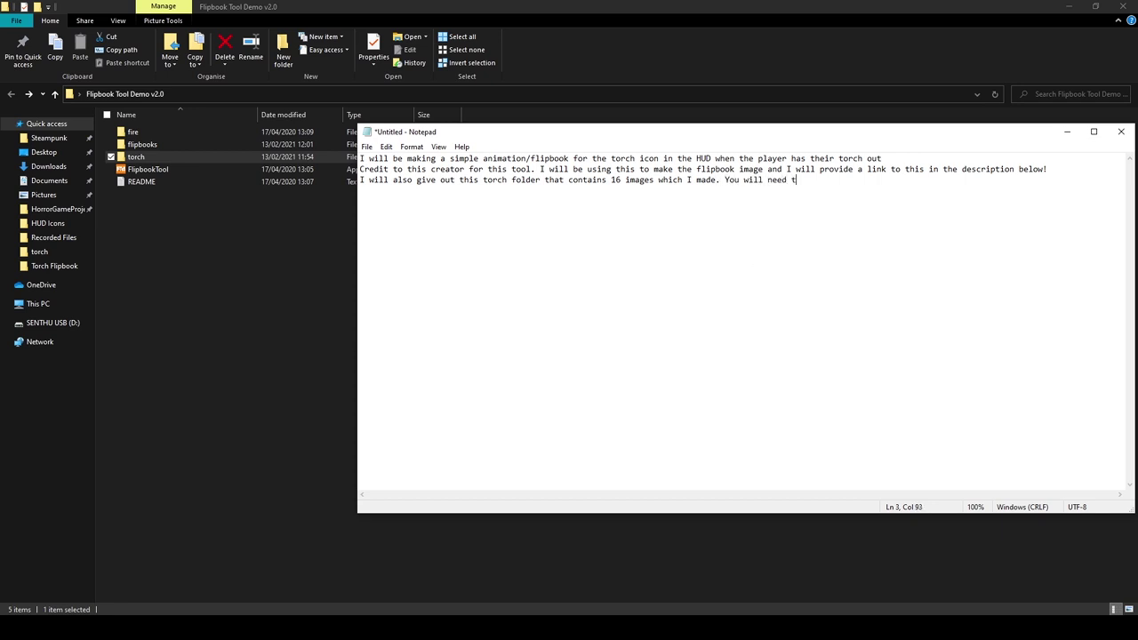
pyautogui.write('e folder as the flipbook tool as shown')
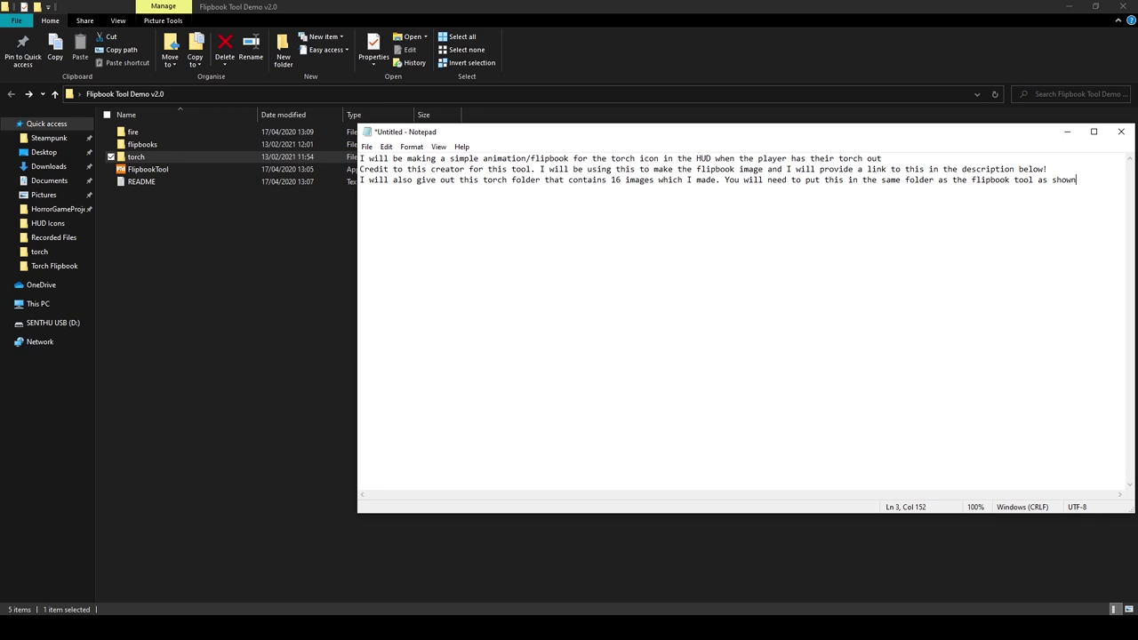
pyautogui.click(204, 218)
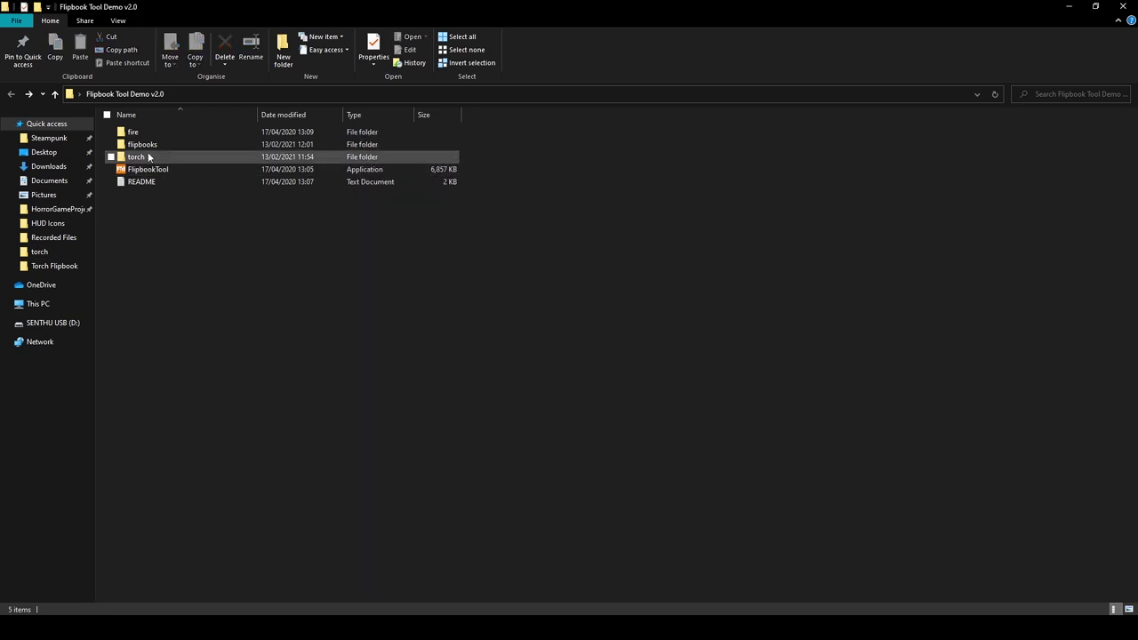
pyautogui.doubleClick(142, 145)
pyautogui.click(12, 95)
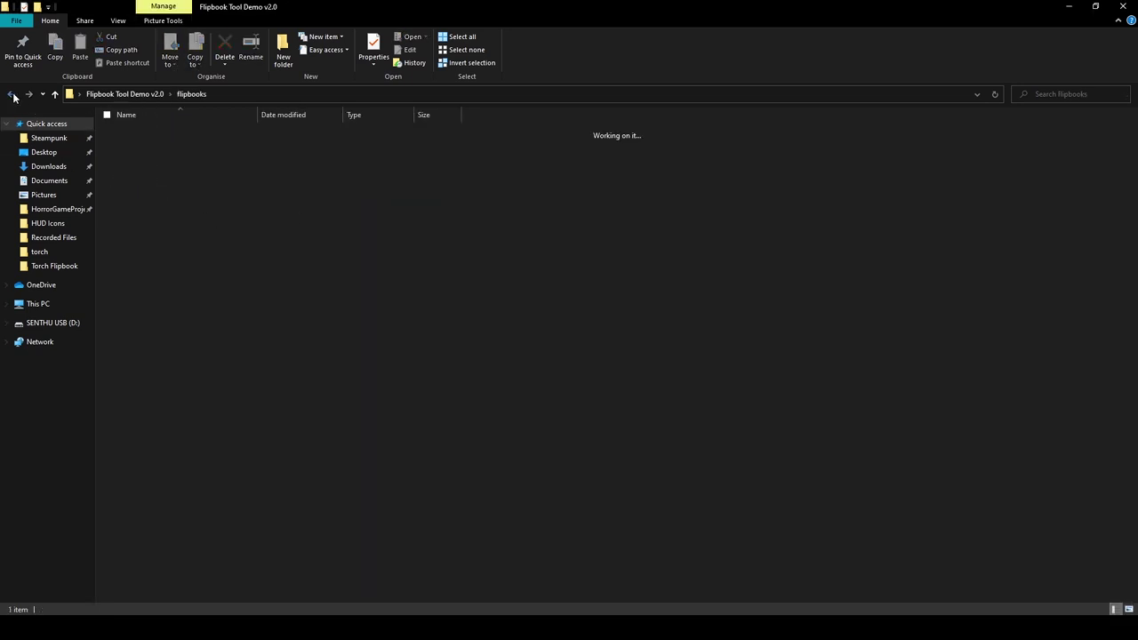
# Generate the torch flipbook in FlipbookTool with 256 px frames in a 4x4 grid.
pyautogui.doubleClick(155, 174)
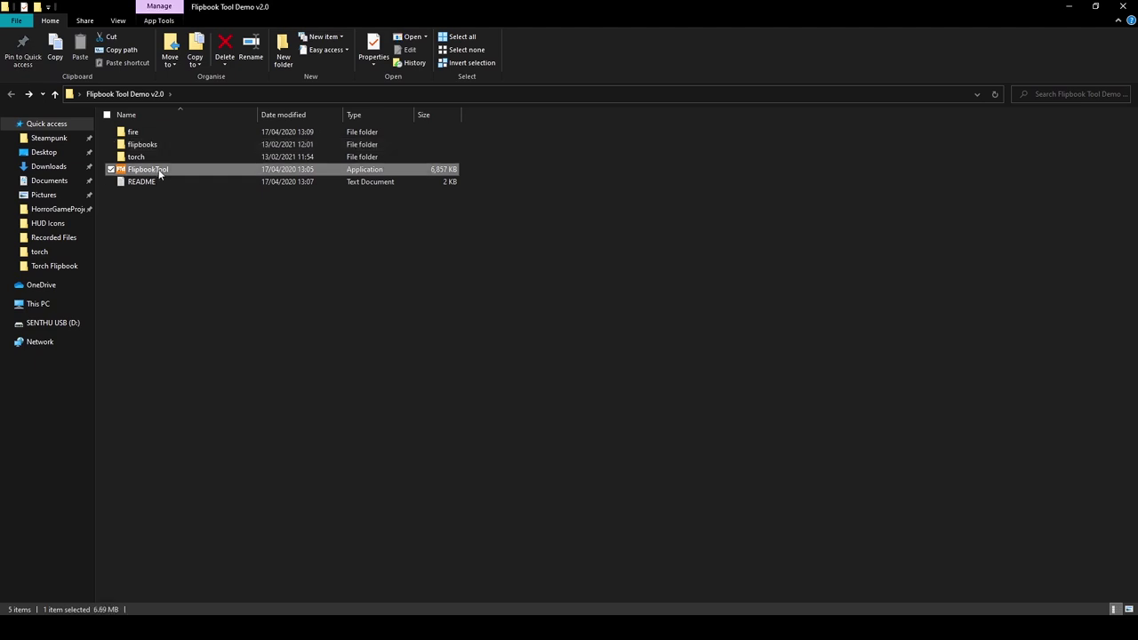
pyautogui.moveTo(293, 44)
pyautogui.mouseDown()
pyautogui.moveTo(600, 140)
pyautogui.moveTo(573, 156)
pyautogui.mouseUp()
pyautogui.write('2')
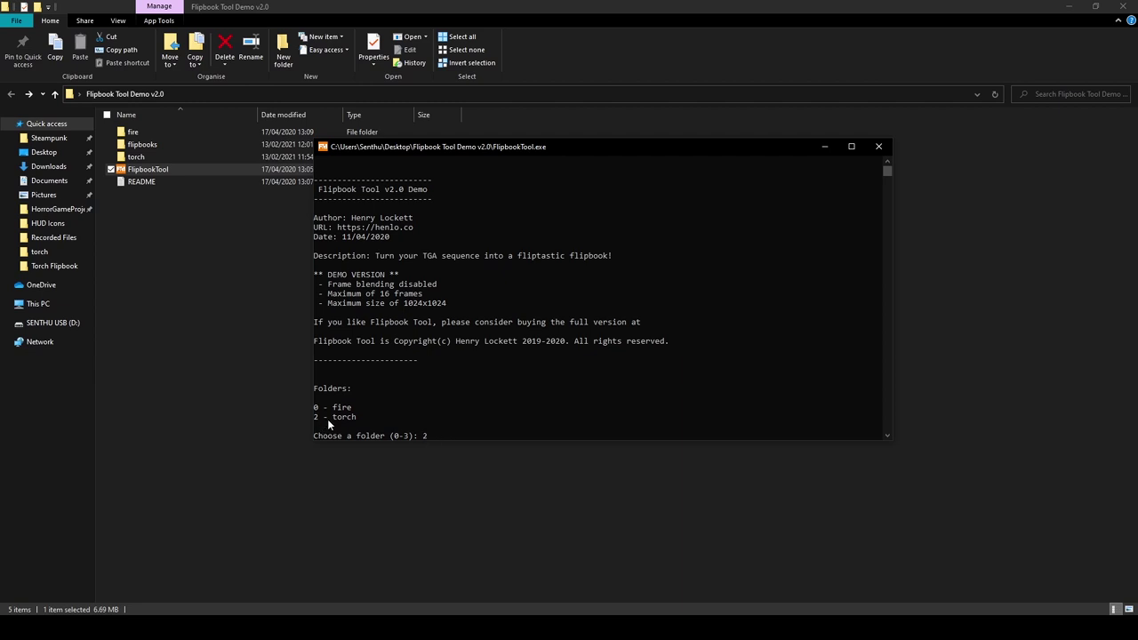
pyautogui.press('Return')
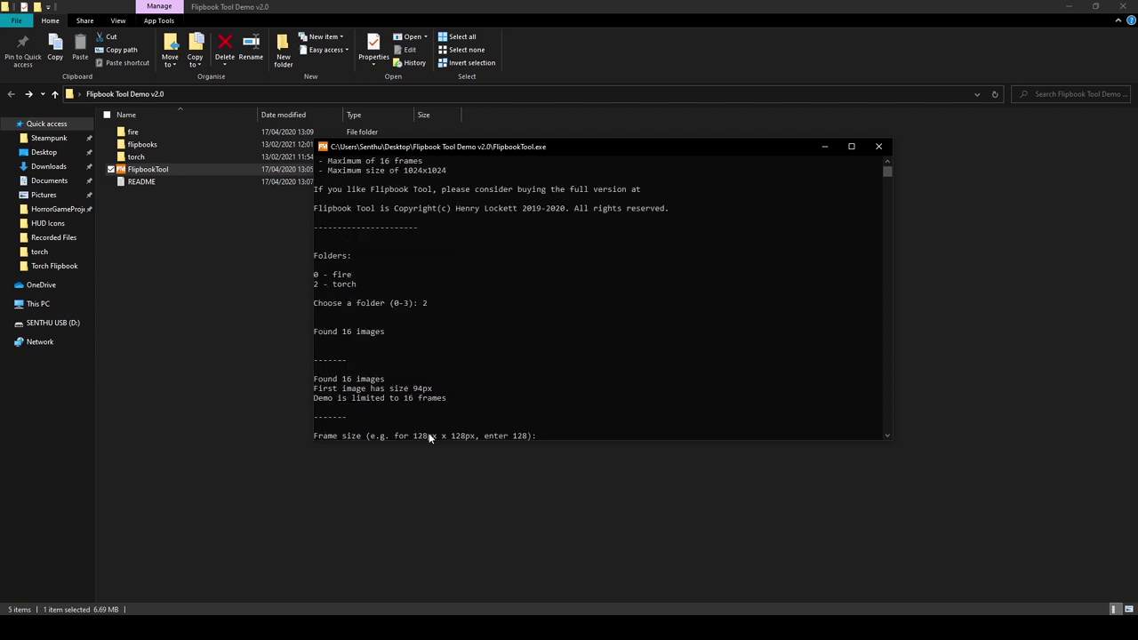
pyautogui.write('256')
pyautogui.press('Return')
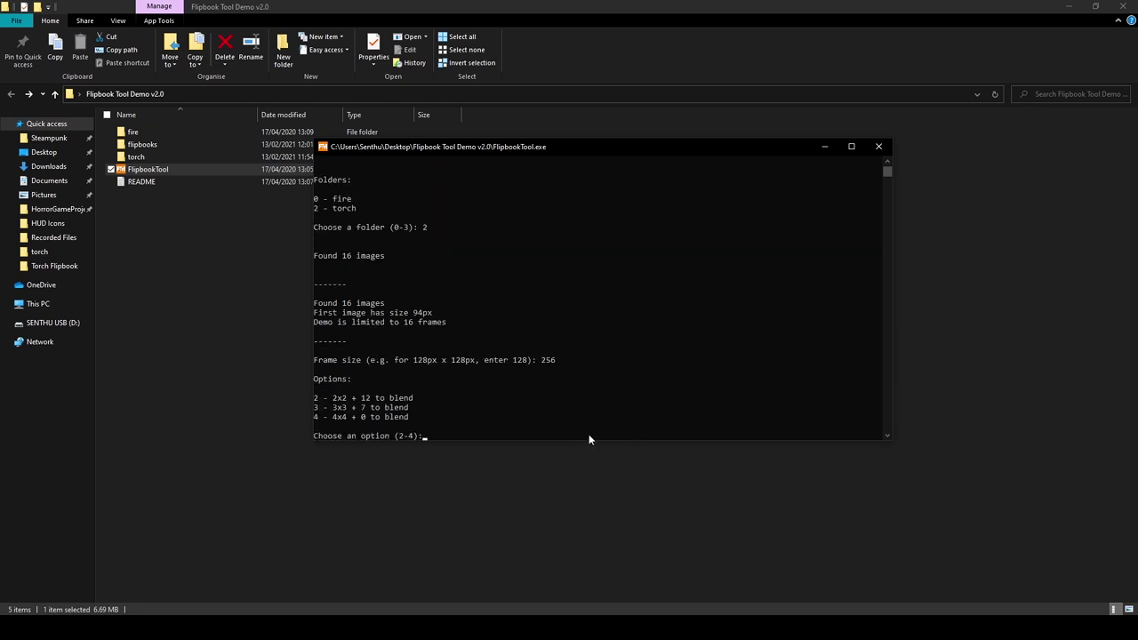
pyautogui.write('4')
pyautogui.press('Return')
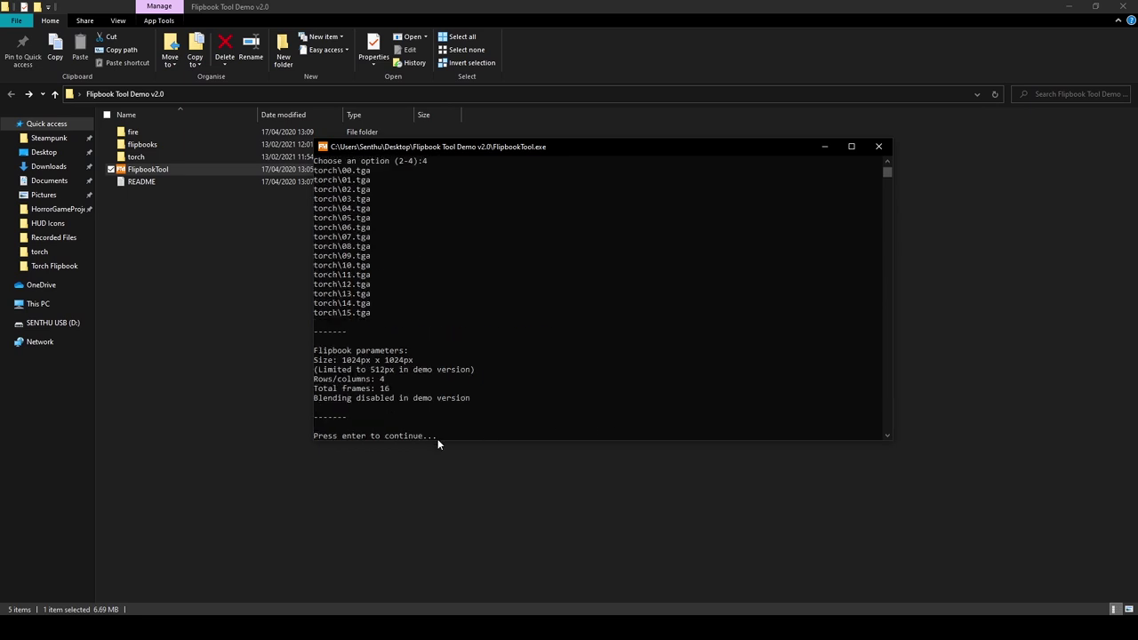
pyautogui.press('Return')
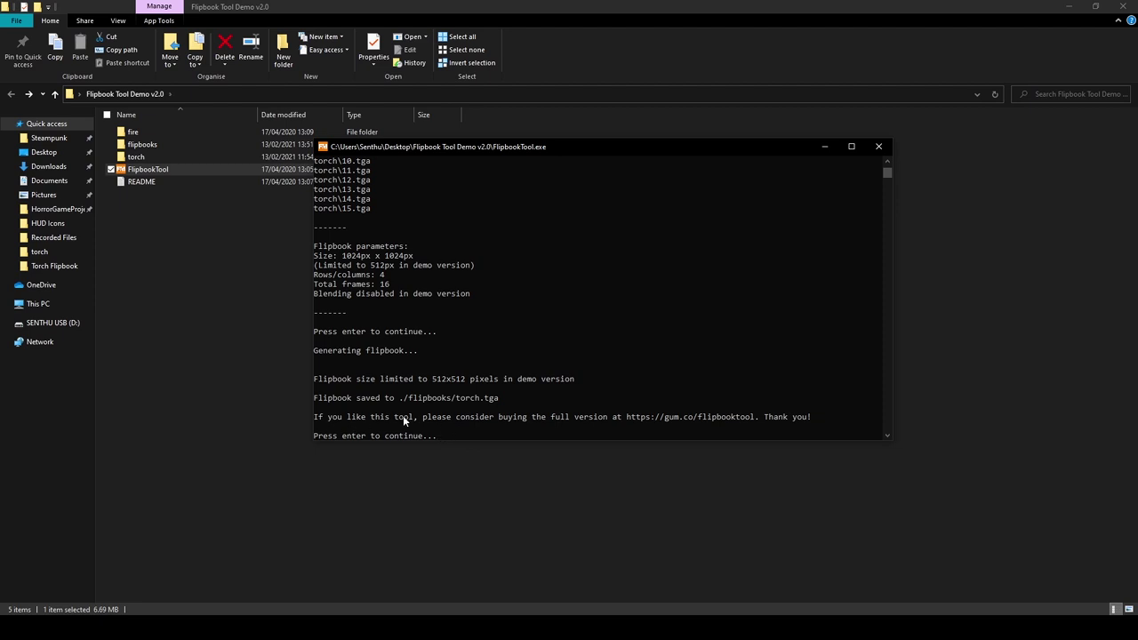
# Rename the generated torch image in the flipbooks folder to torch_flipbook.
pyautogui.click(880, 147)
pyautogui.doubleClick(174, 147)
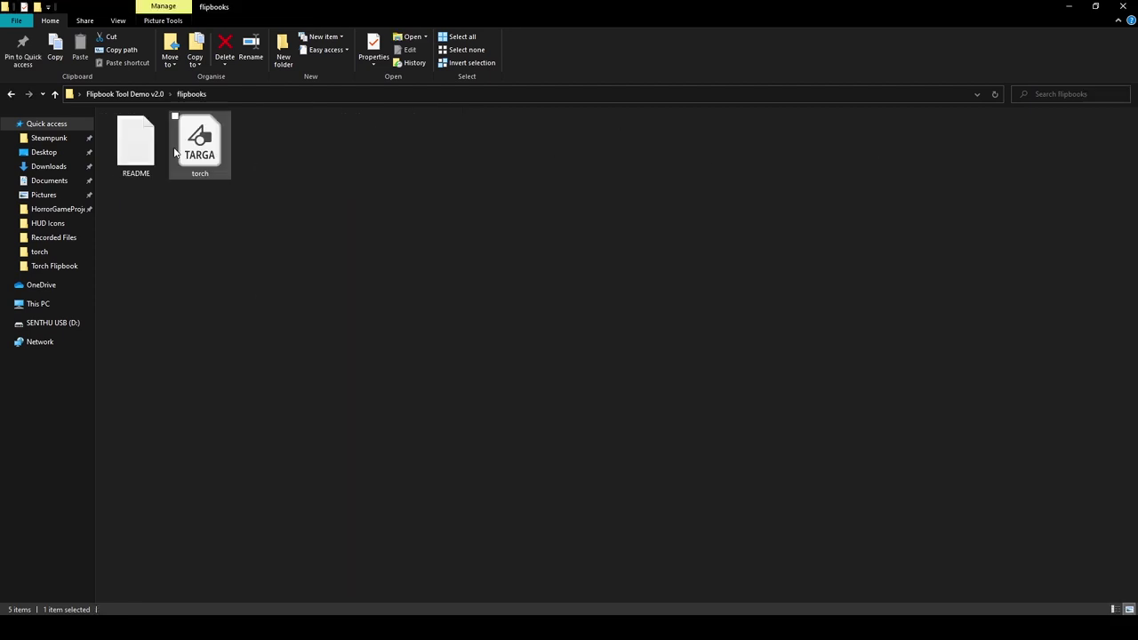
pyautogui.click(200, 156)
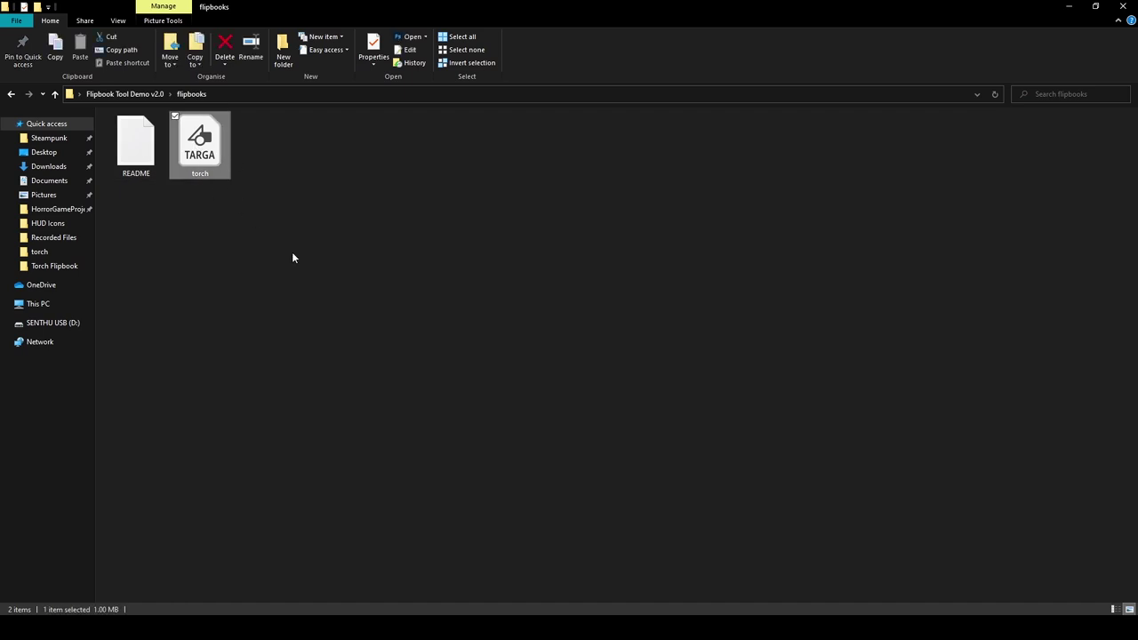
pyautogui.press('F2')
pyautogui.write('_flipbook')
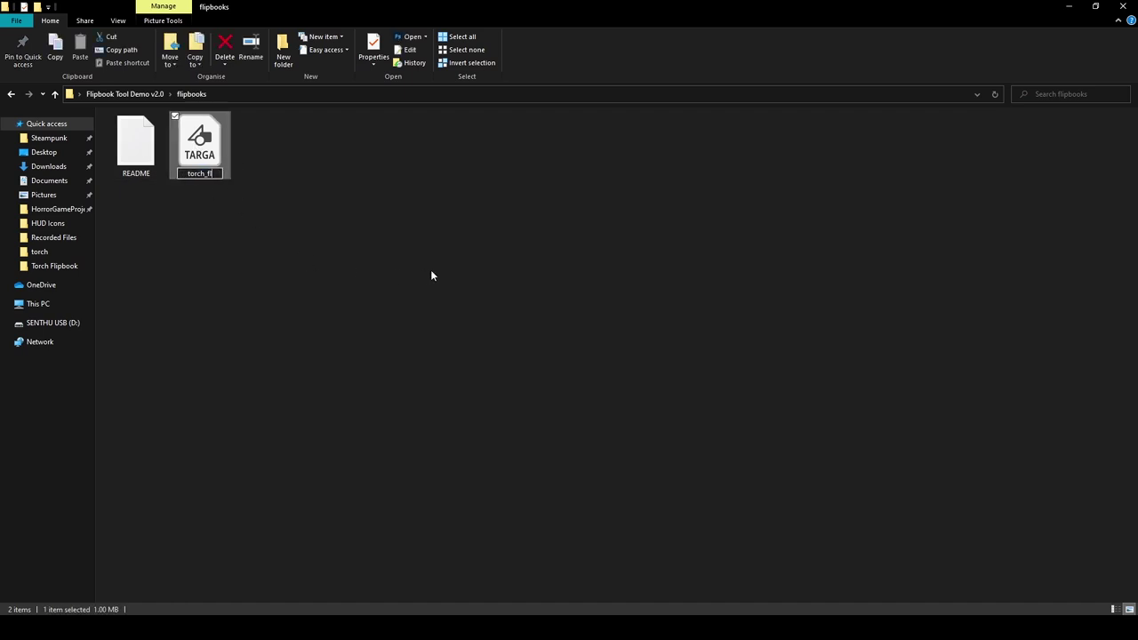
pyautogui.press('Return')
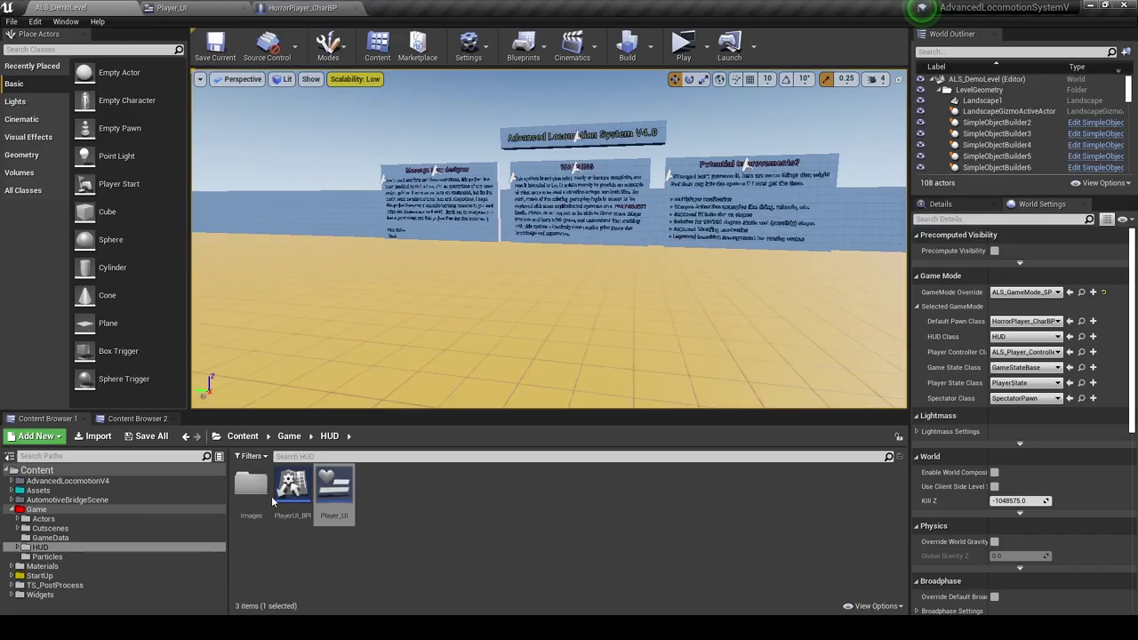
# Create a TorchFlipbook folder in HUD Images and import torch_flipbook into it.
pyautogui.doubleClick(253, 488)
pyautogui.rightClick(349, 553)
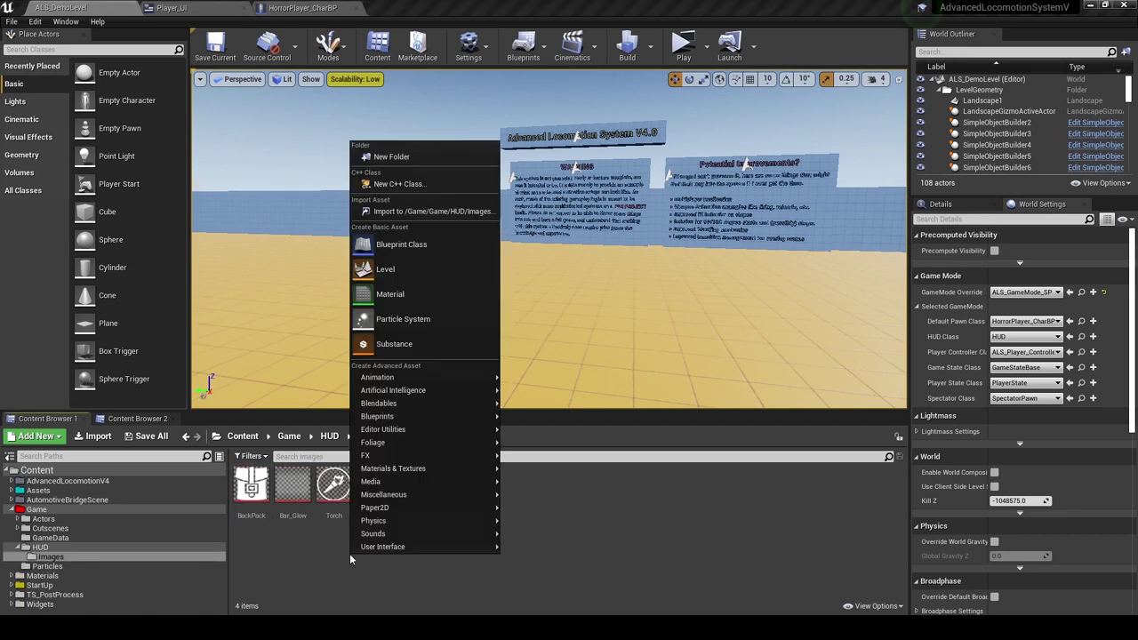
pyautogui.click(404, 156)
pyautogui.write('Torch')
pyautogui.write('I')
pyautogui.write('lipbook')
pyautogui.press('Return')
pyautogui.press('Return')
pyautogui.click(391, 627)
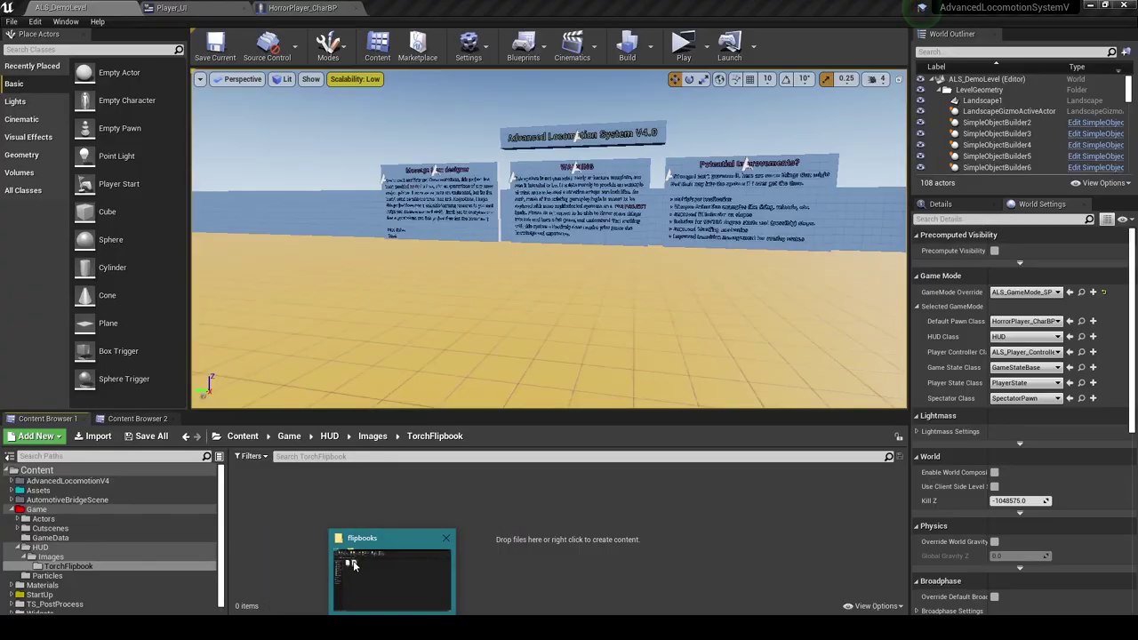
pyautogui.click(391, 578)
pyautogui.moveTo(199, 143)
pyautogui.mouseDown()
pyautogui.moveTo(275, 225)
pyautogui.moveTo(437, 593)
pyautogui.mouseUp()
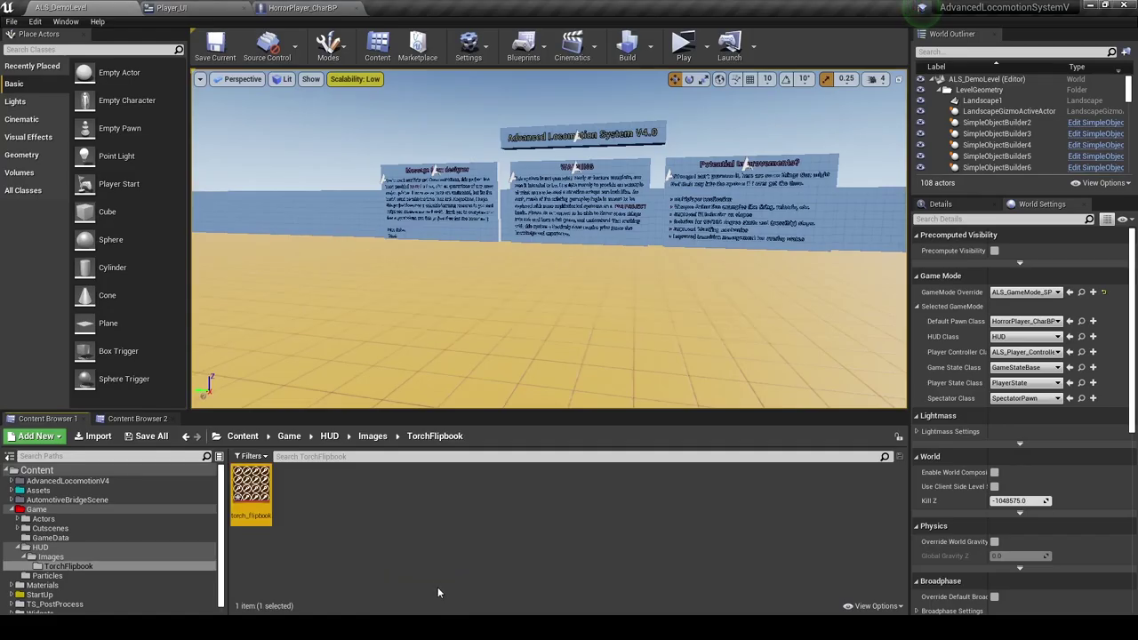
# Give torch_flipbook UserInterface2D compression and the UI texture group, and save it.
pyautogui.doubleClick(252, 502)
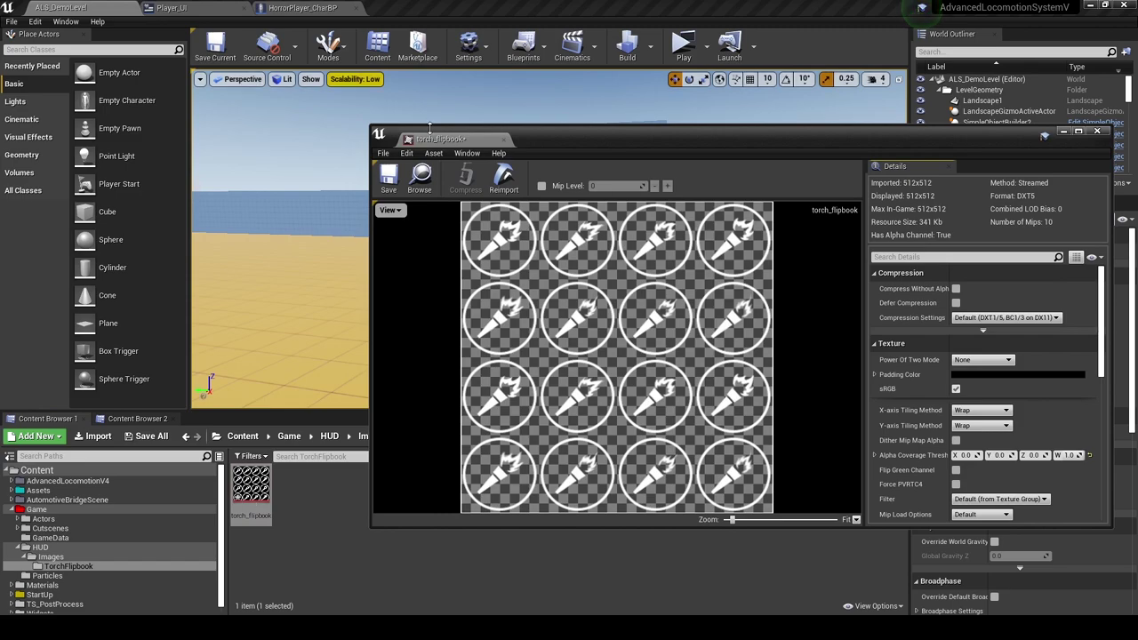
pyautogui.moveTo(434, 140); pyautogui.dragTo(398, 13)
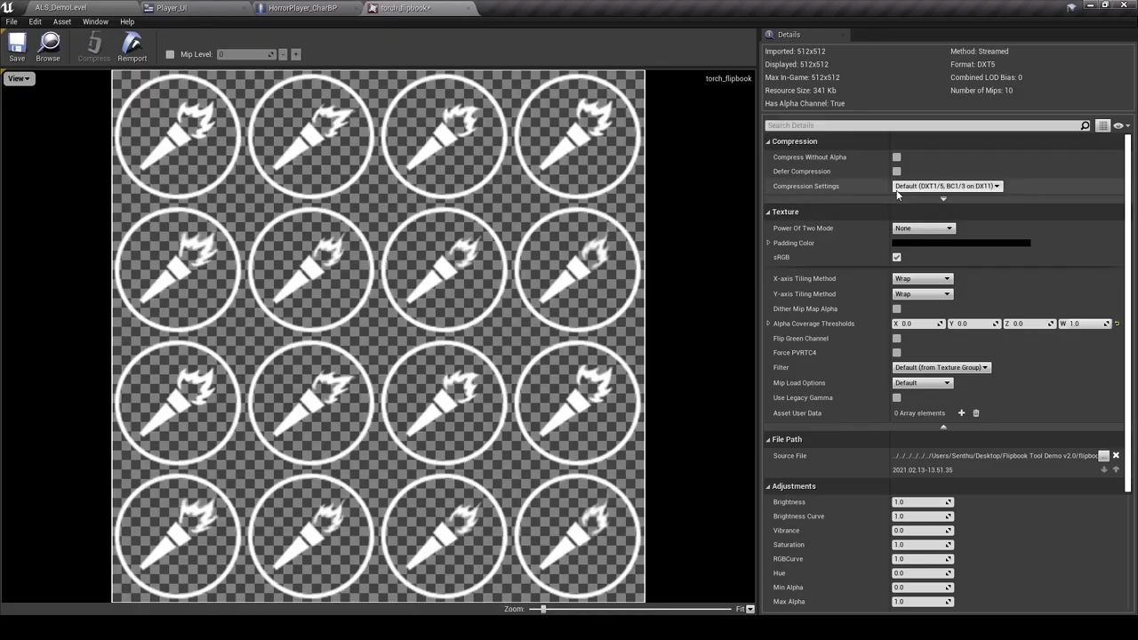
pyautogui.click(933, 186)
pyautogui.click(924, 249)
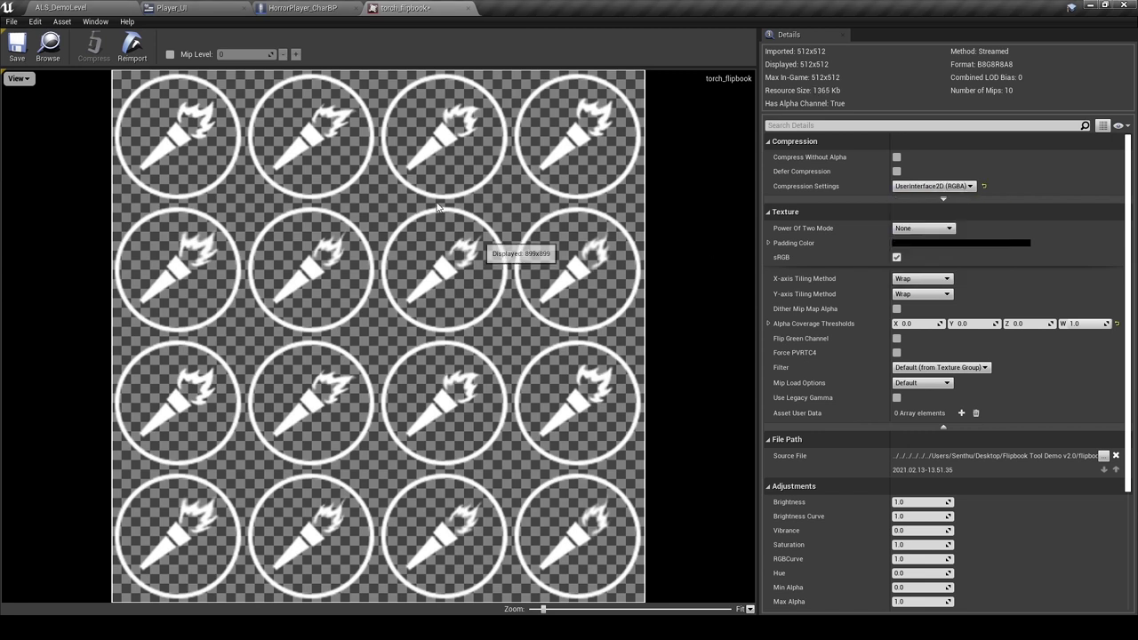
pyautogui.scroll(-3, 918, 335)
pyautogui.scroll(-5, 919, 335)
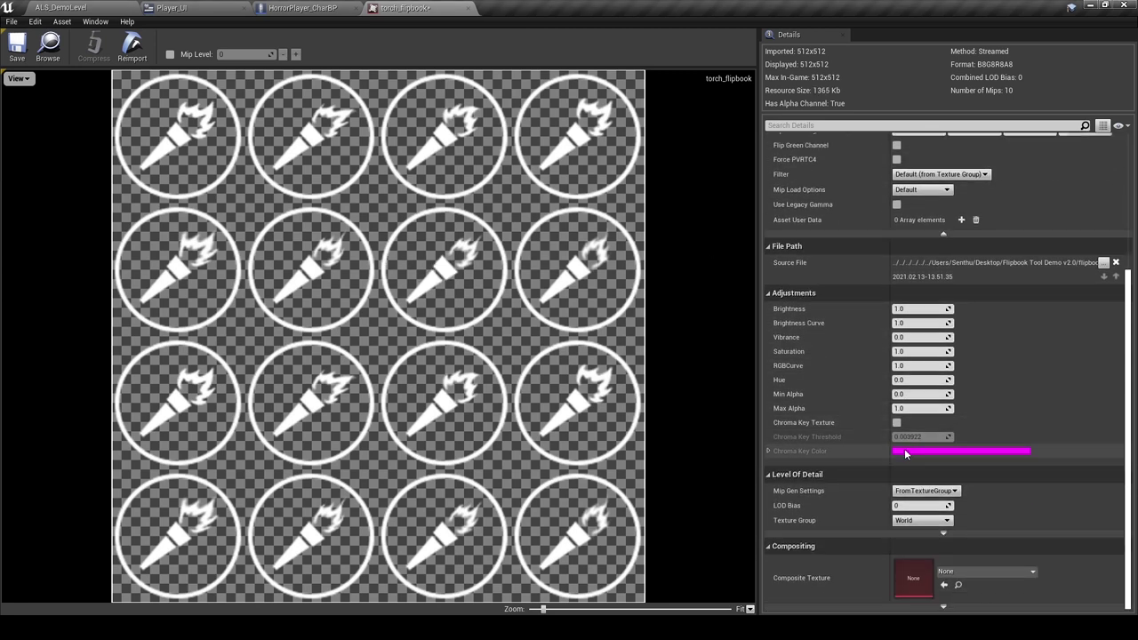
pyautogui.click(908, 521)
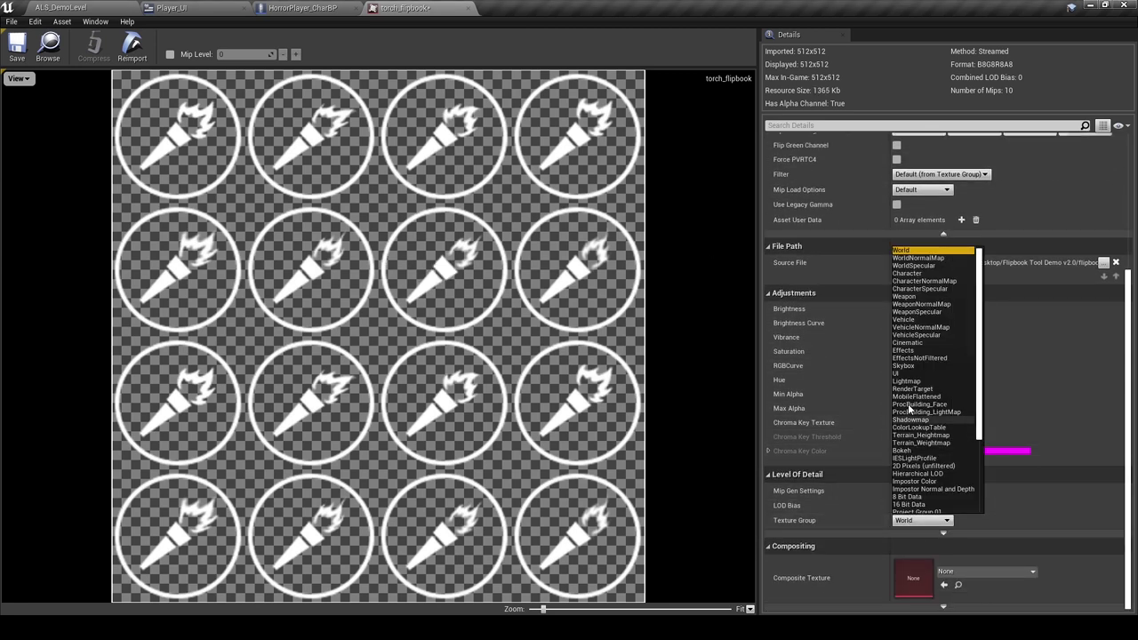
pyautogui.click(904, 373)
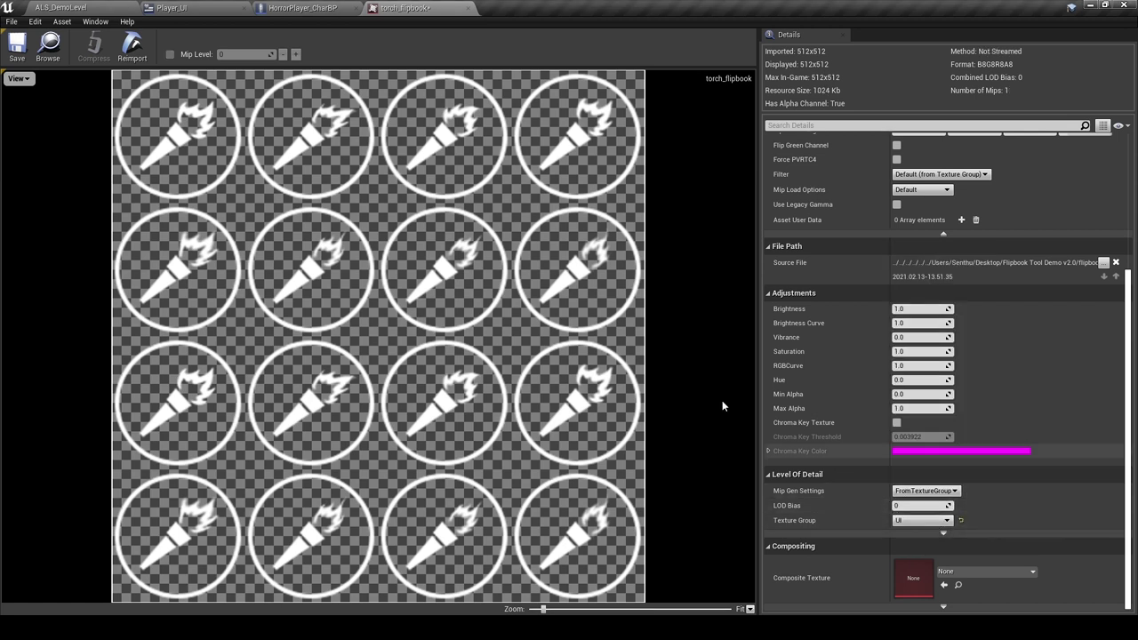
pyautogui.click(12, 54)
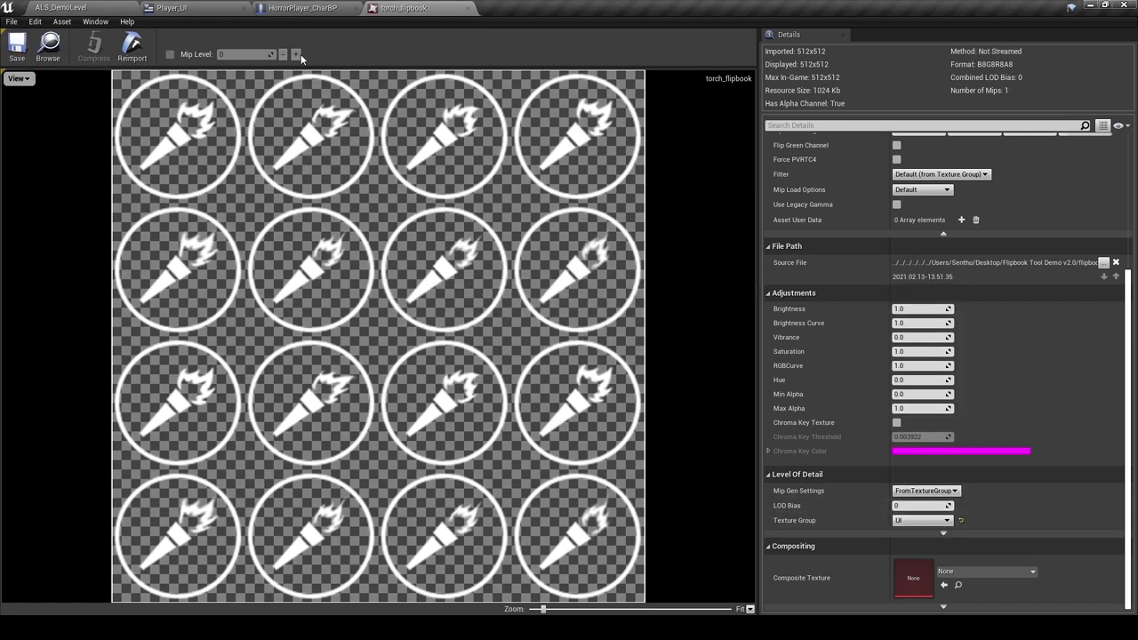
pyautogui.click(470, 8)
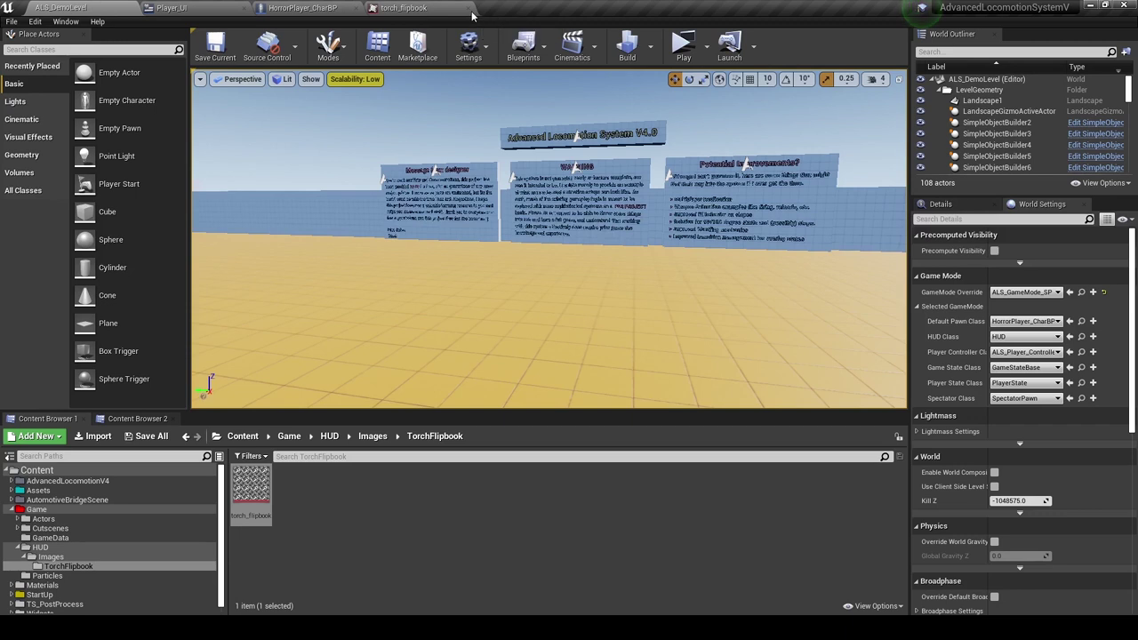
# Create a material named TorchFlipBook_Mat in the TorchFlipbook folder.
pyautogui.rightClick(318, 494)
pyautogui.click(373, 246)
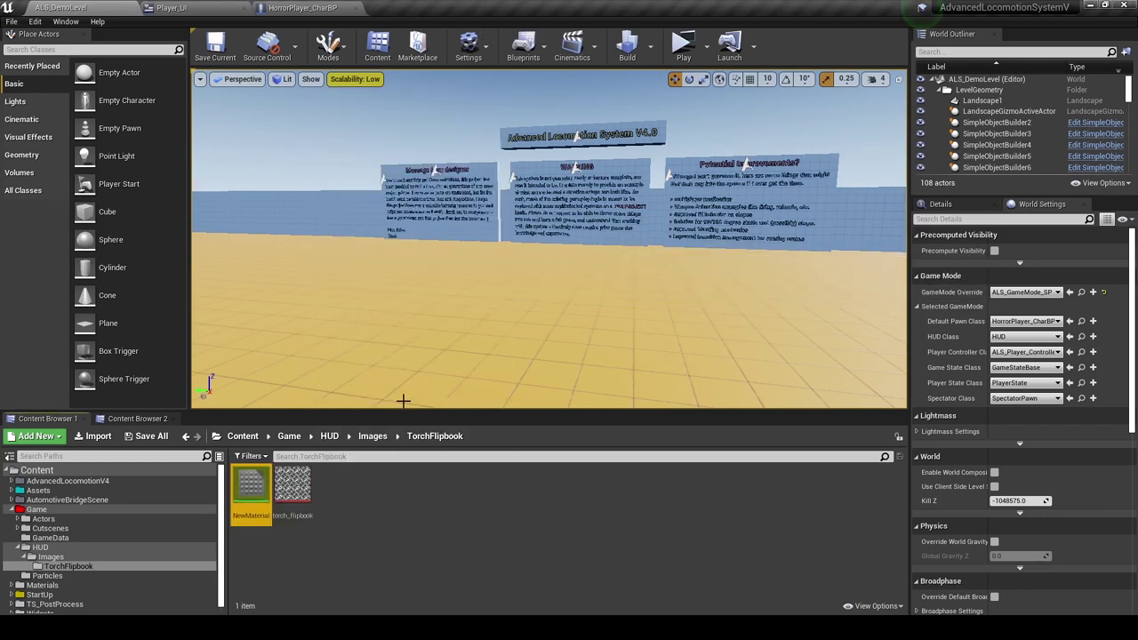
pyautogui.write('Torch')
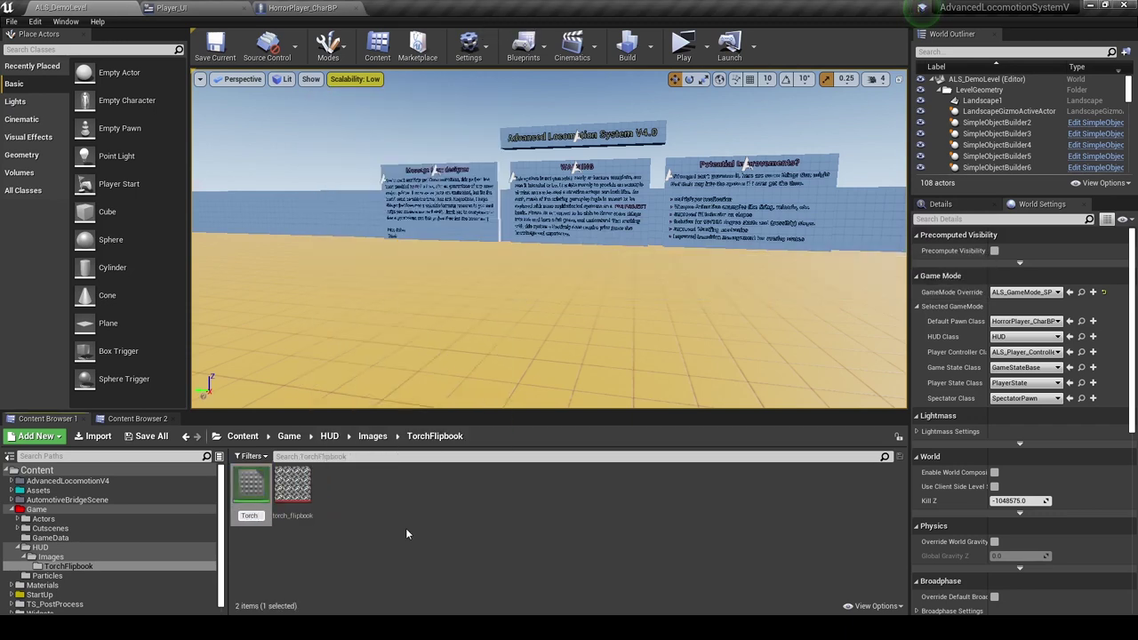
pyautogui.write('FlipBook_Mat')
pyautogui.press('Return')
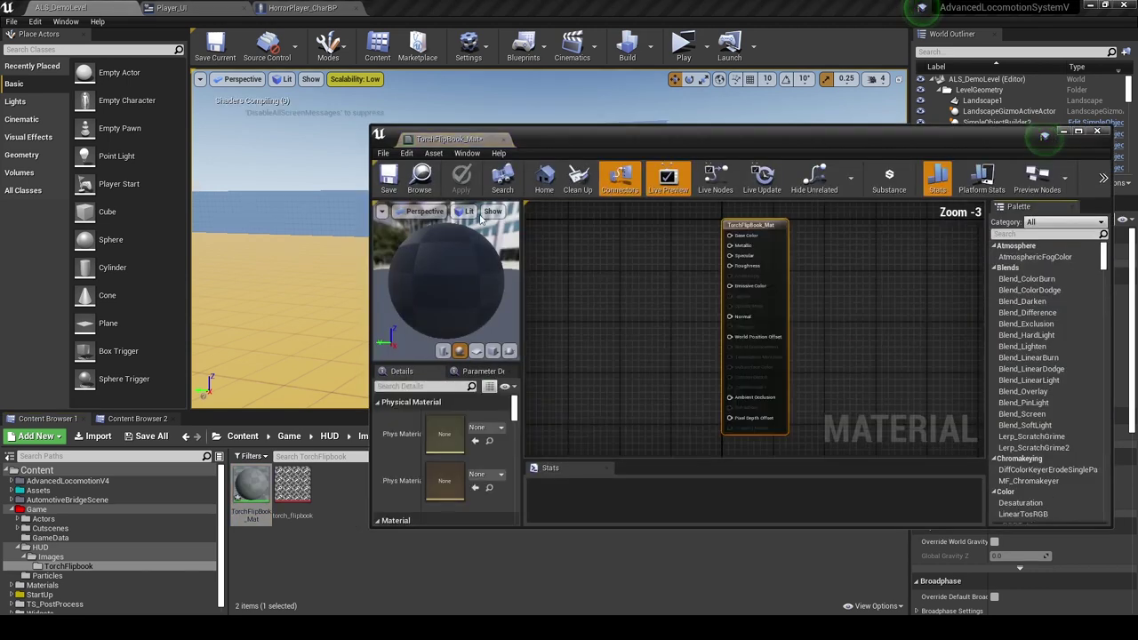
# Set TorchFlipBook_Mat's Material Domain to User Interface and Blend Mode to Translucent.
pyautogui.moveTo(454, 140); pyautogui.dragTo(413, 8)
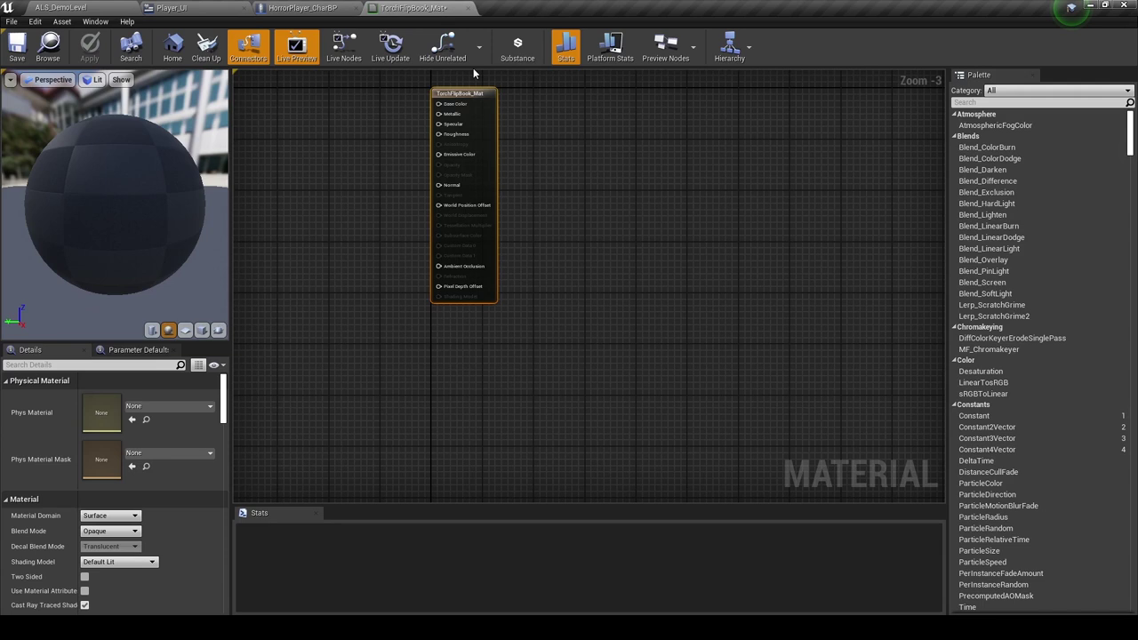
pyautogui.scroll(1, 635, 252)
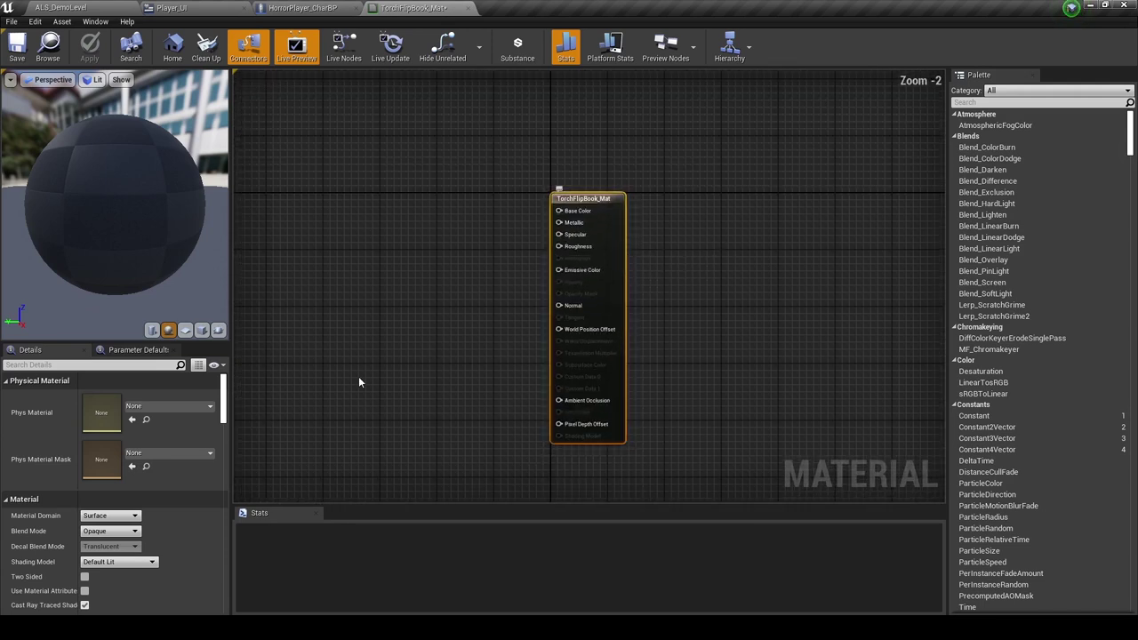
pyautogui.click(105, 516)
pyautogui.click(96, 525)
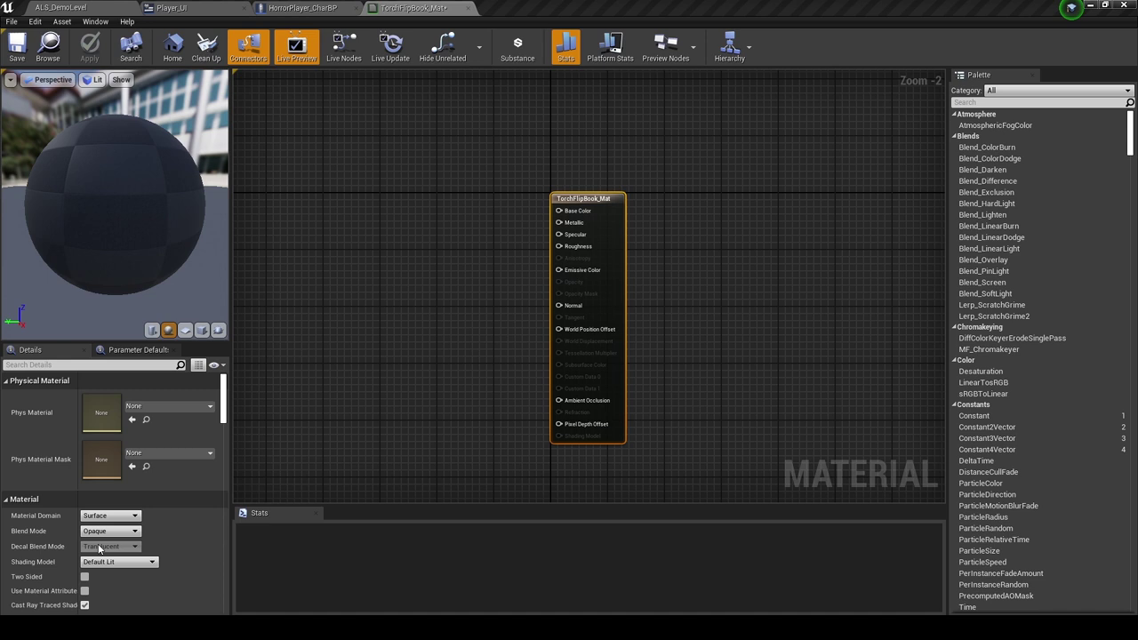
pyautogui.click(108, 413)
pyautogui.click(109, 437)
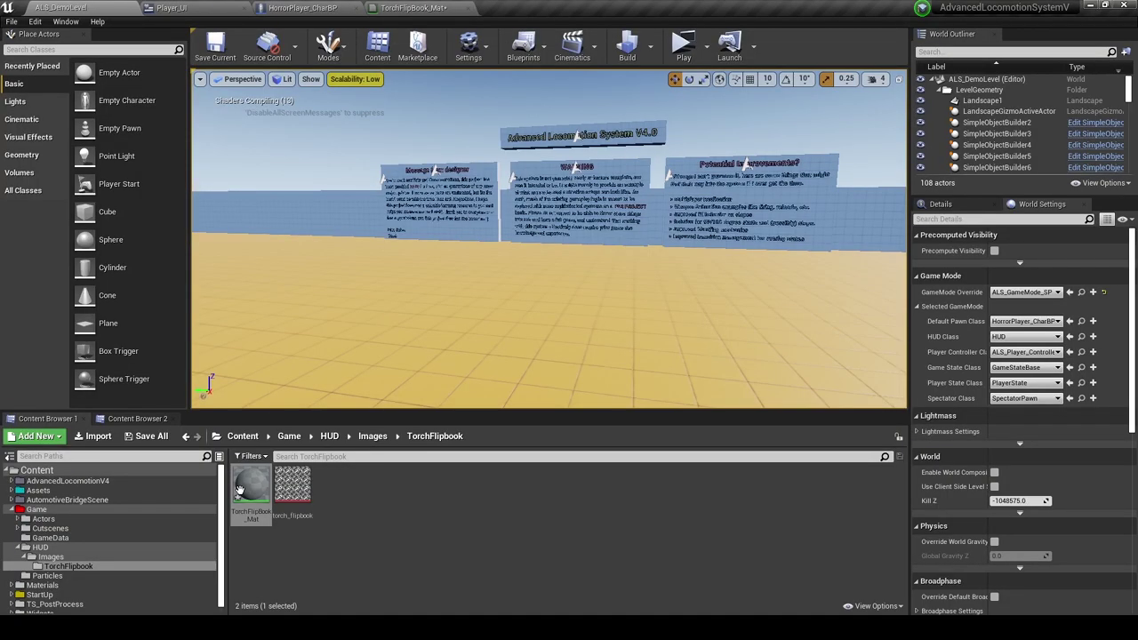
# Wire the texture's RGB to Final Color and alpha to Opacity, then place a FlipBook node.
pyautogui.doubleClick(239, 490)
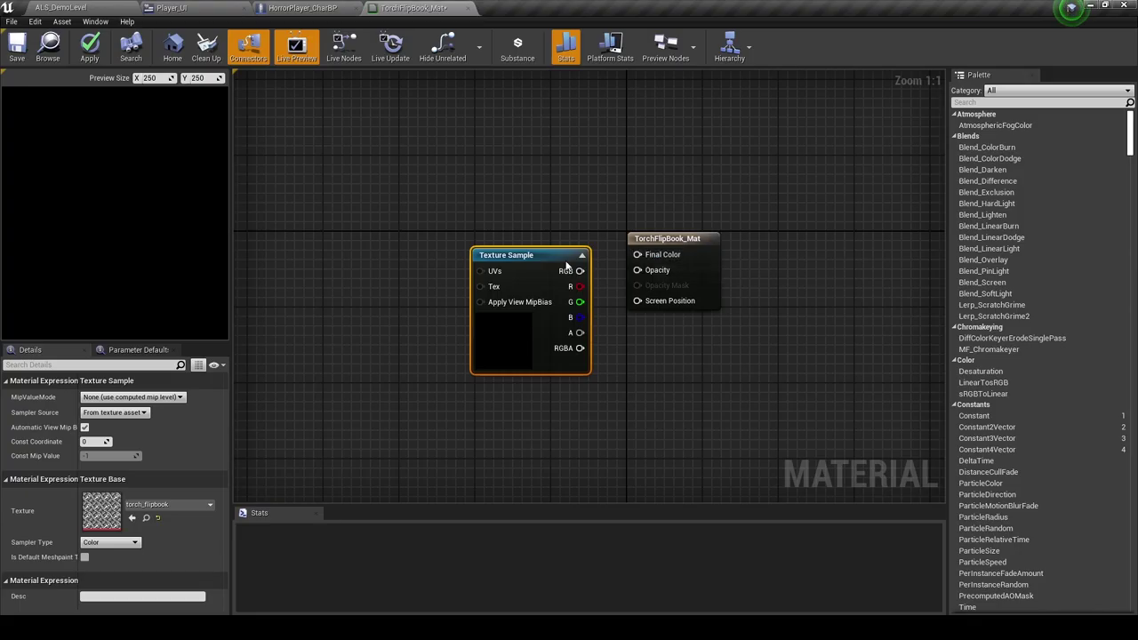
pyautogui.moveTo(565, 261); pyautogui.dragTo(560, 246)
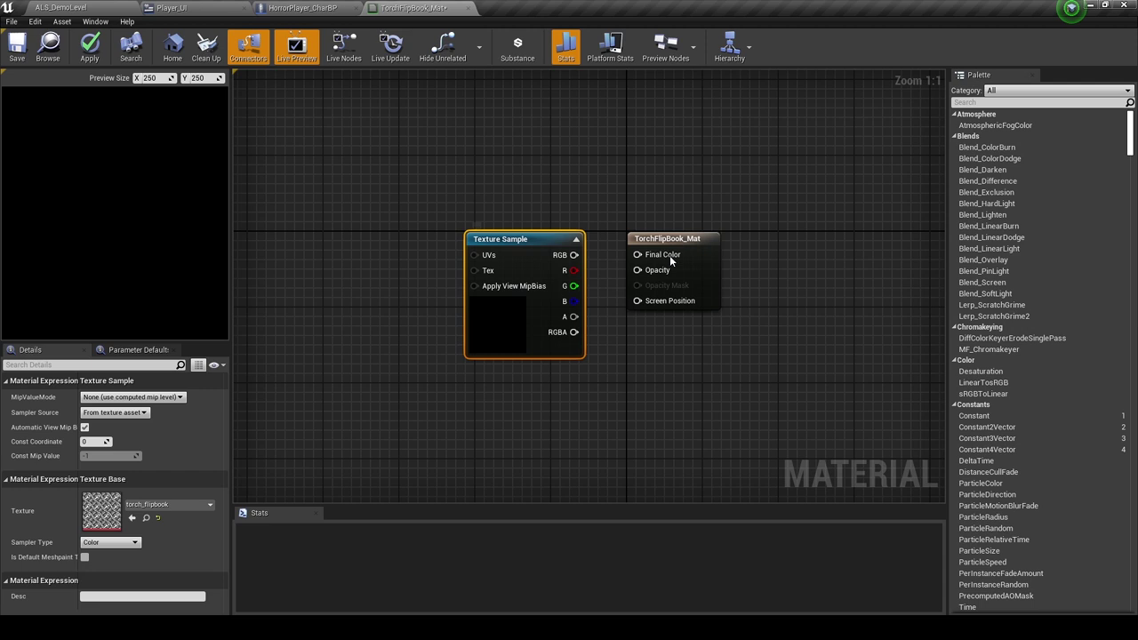
pyautogui.moveTo(669, 255); pyautogui.dragTo(575, 255)
pyautogui.moveTo(573, 317); pyautogui.dragTo(636, 270)
pyautogui.moveTo(601, 272); pyautogui.dragTo(681, 277, button='right')
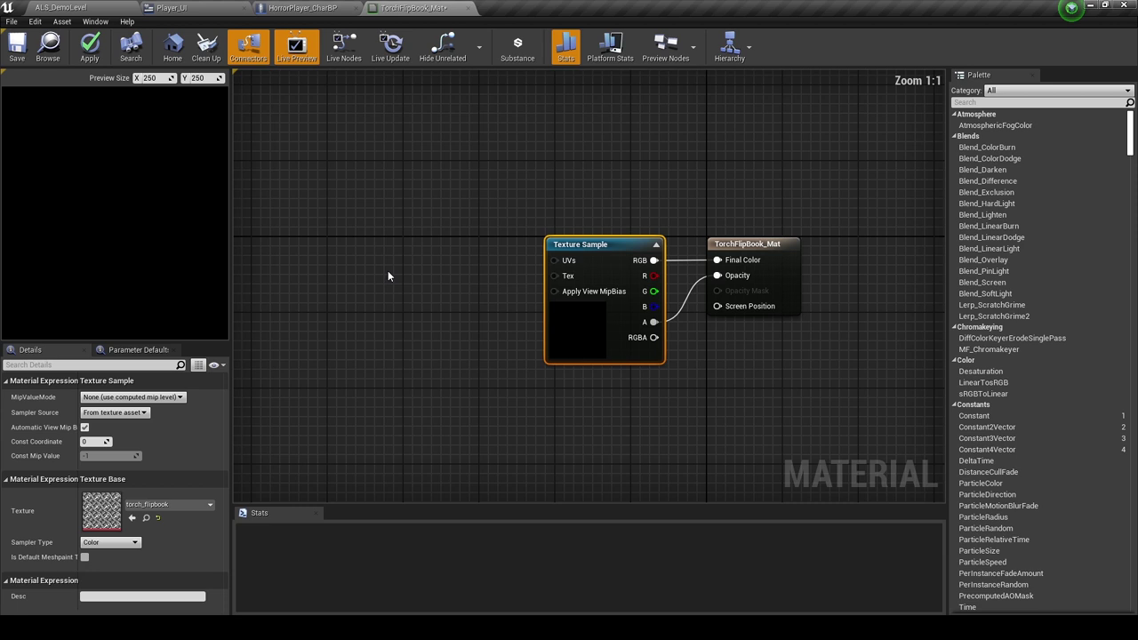
pyautogui.hotkey('ctrl', 'v')
pyautogui.moveTo(462, 277)
pyautogui.mouseDown()
pyautogui.moveTo(410, 265)
pyautogui.moveTo(444, 245)
pyautogui.mouseUp()
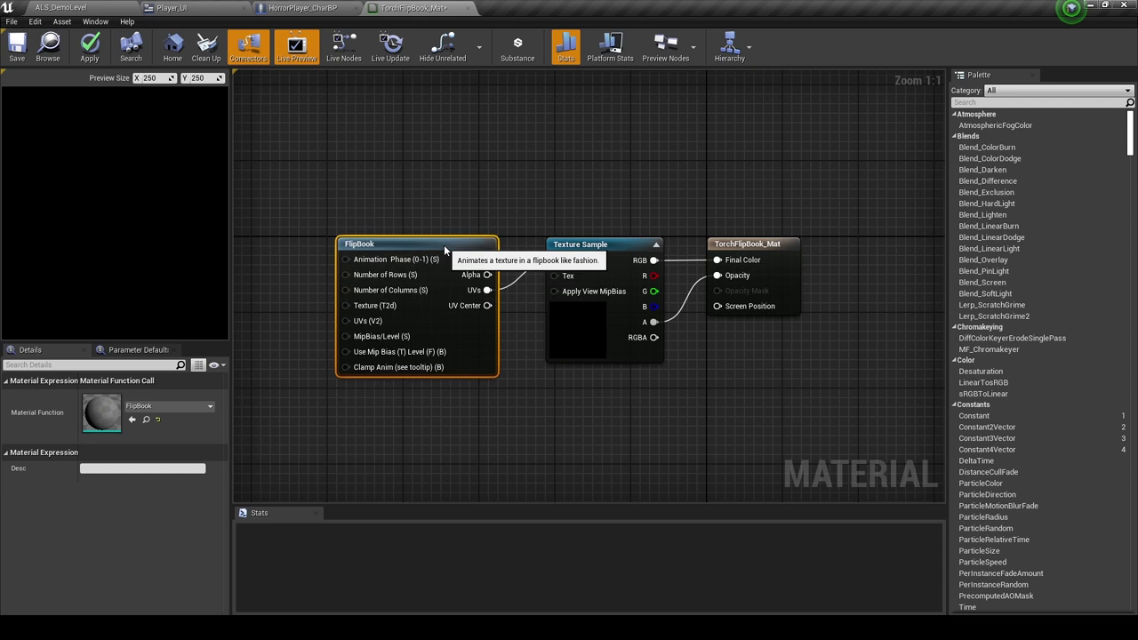
# Feed a Constant of 4 into the FlipBook's rows and columns.
pyautogui.moveTo(443, 245); pyautogui.dragTo(610, 258, button='right')
pyautogui.click(415, 303)
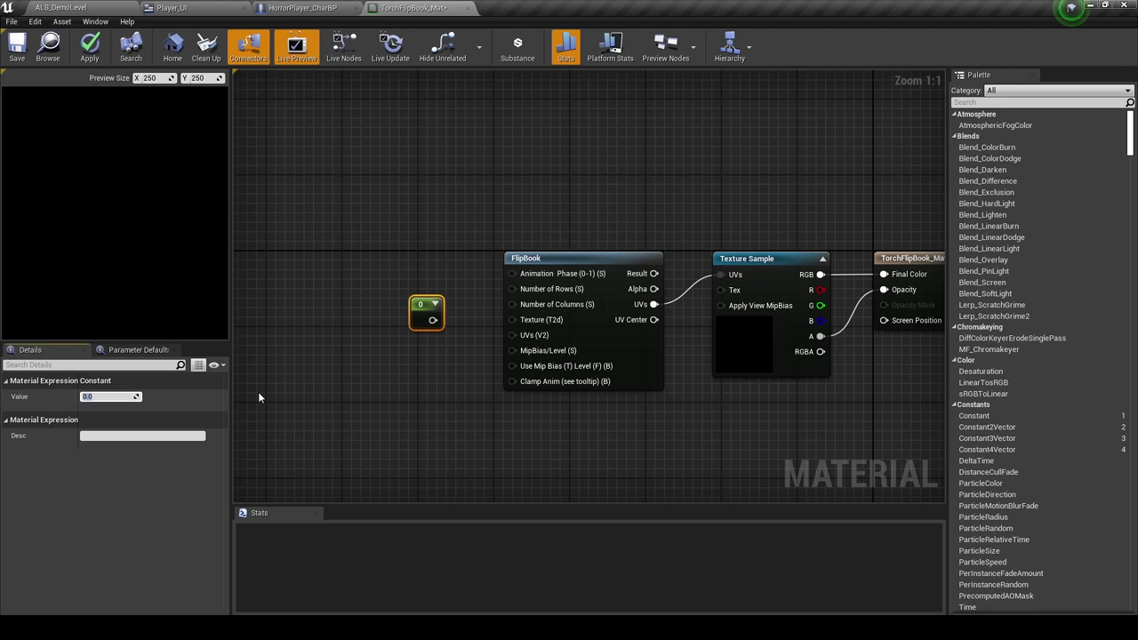
pyautogui.write('4')
pyautogui.moveTo(432, 320); pyautogui.dragTo(438, 325)
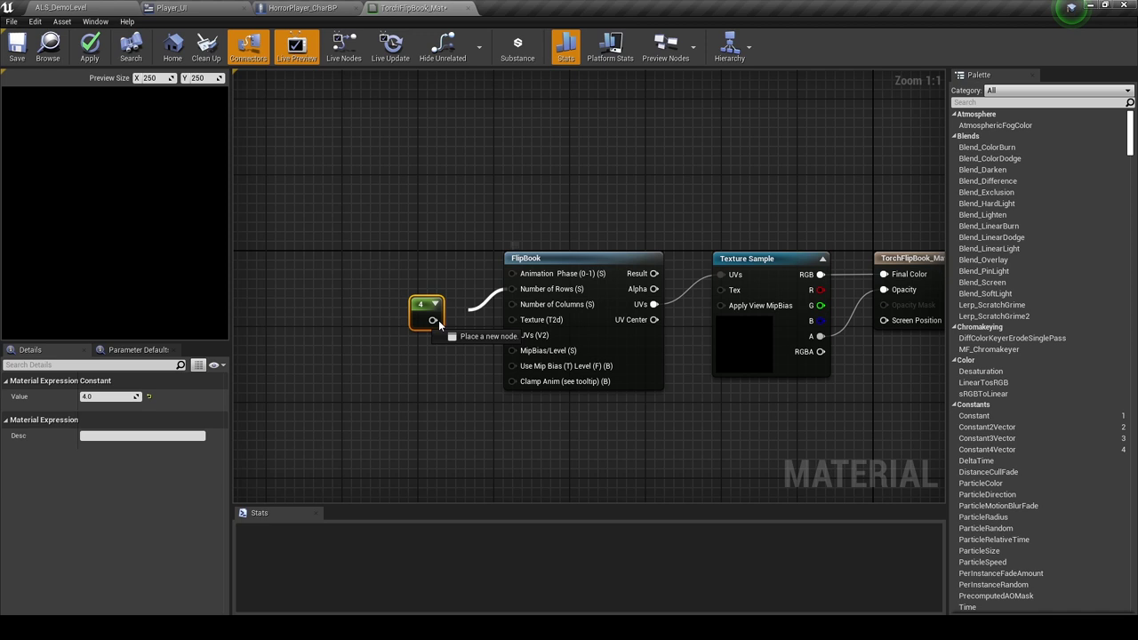
# Drive Animation Phase with Time, Frac and Multiply nodes, and add a Scalar Parameter.
pyautogui.moveTo(439, 320); pyautogui.dragTo(466, 216)
pyautogui.write('time')
pyautogui.press('Return')
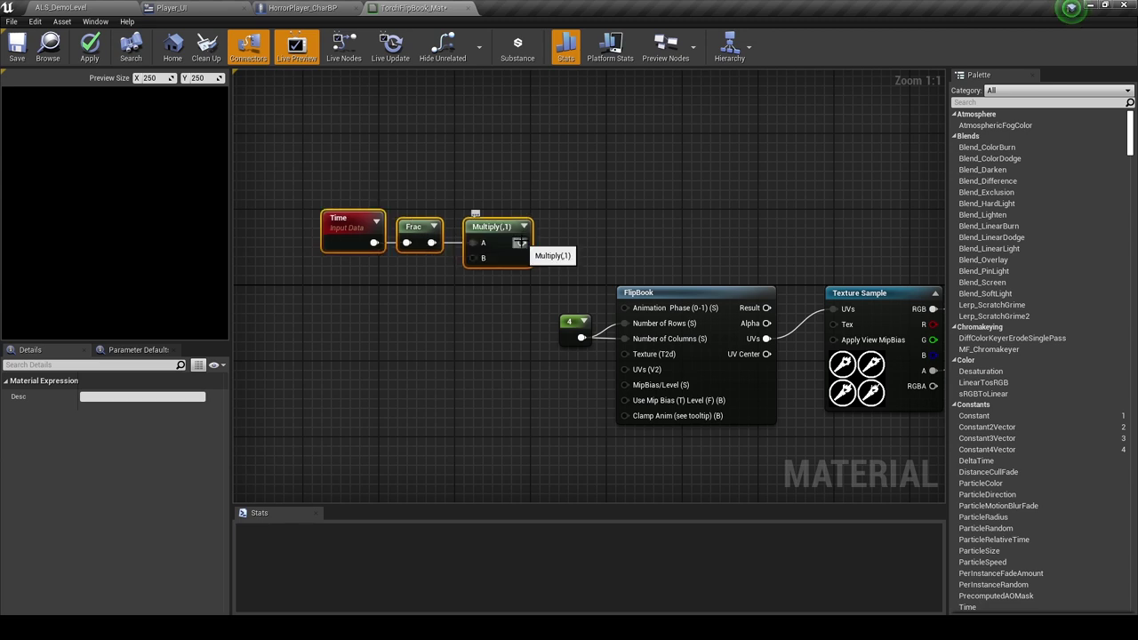
pyautogui.moveTo(520, 242); pyautogui.dragTo(628, 308)
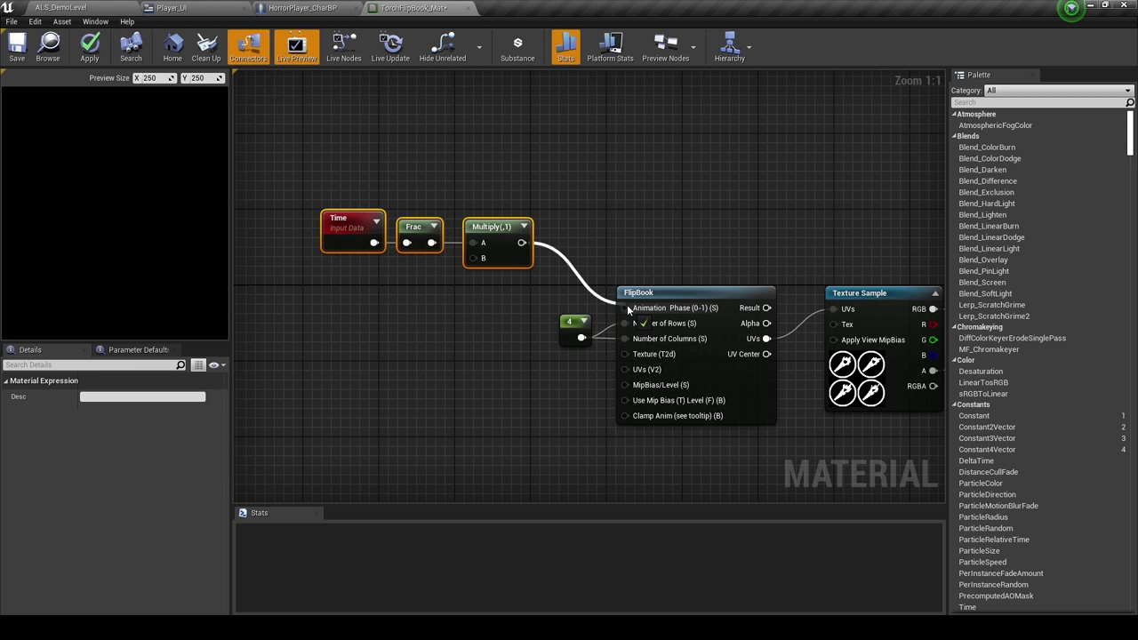
pyautogui.click(389, 300)
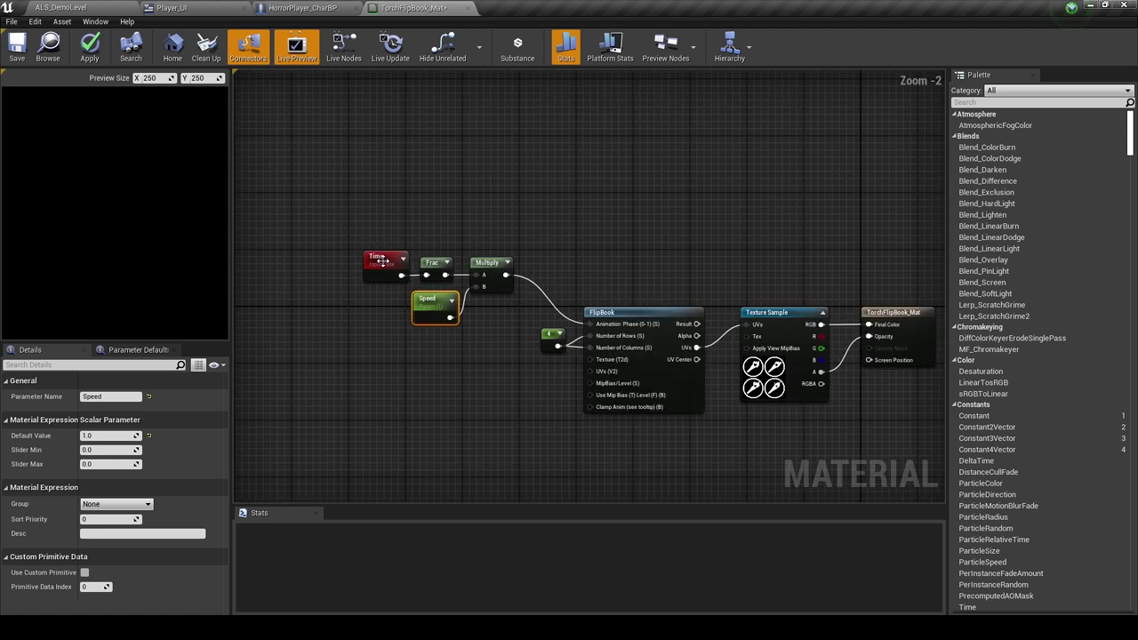
# Comment the Time, Frac, Multiply and Speed nodes: 'Calculates the speed to play the flipbook at'.
pyautogui.moveTo(382, 260); pyautogui.dragTo(503, 326)
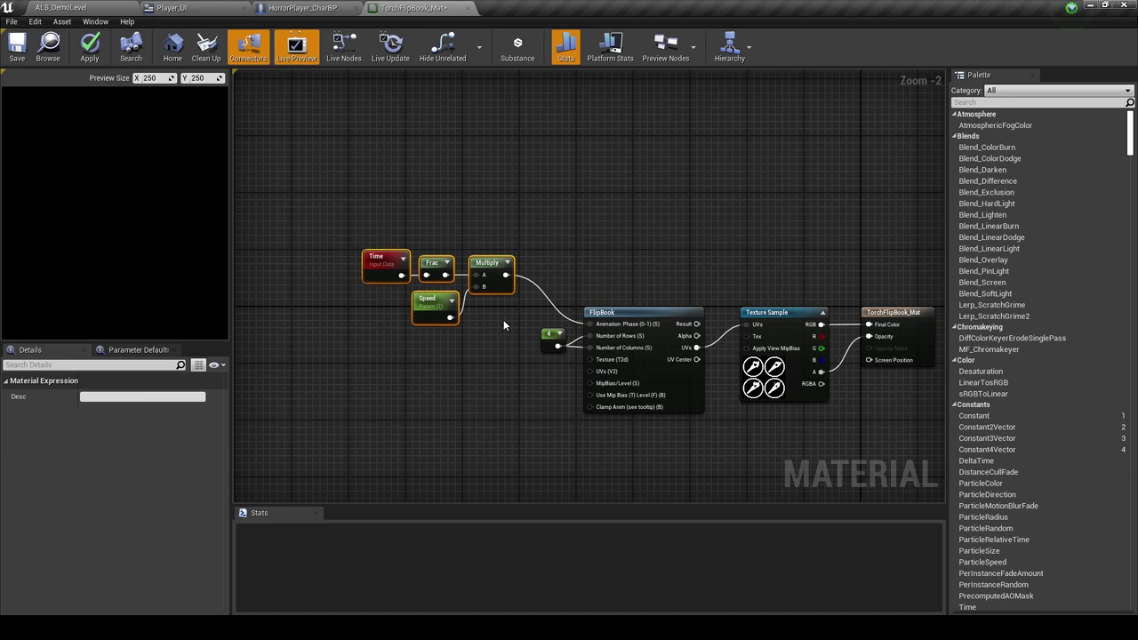
pyautogui.write('cCalculates the speed t')
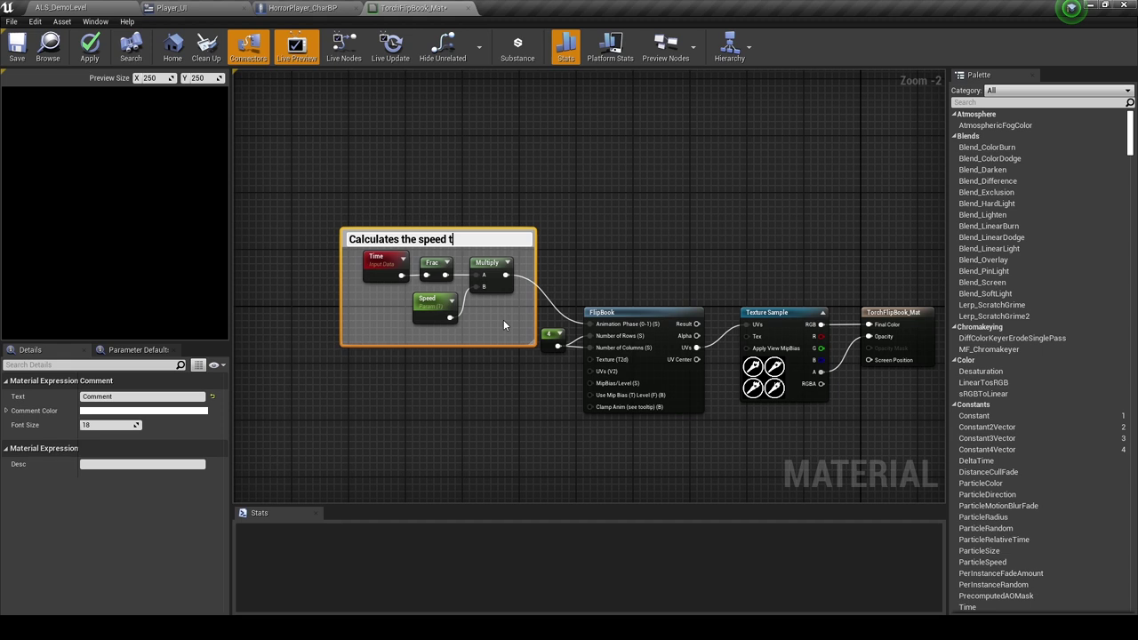
pyautogui.write('o play the flipbook at (frac tak')
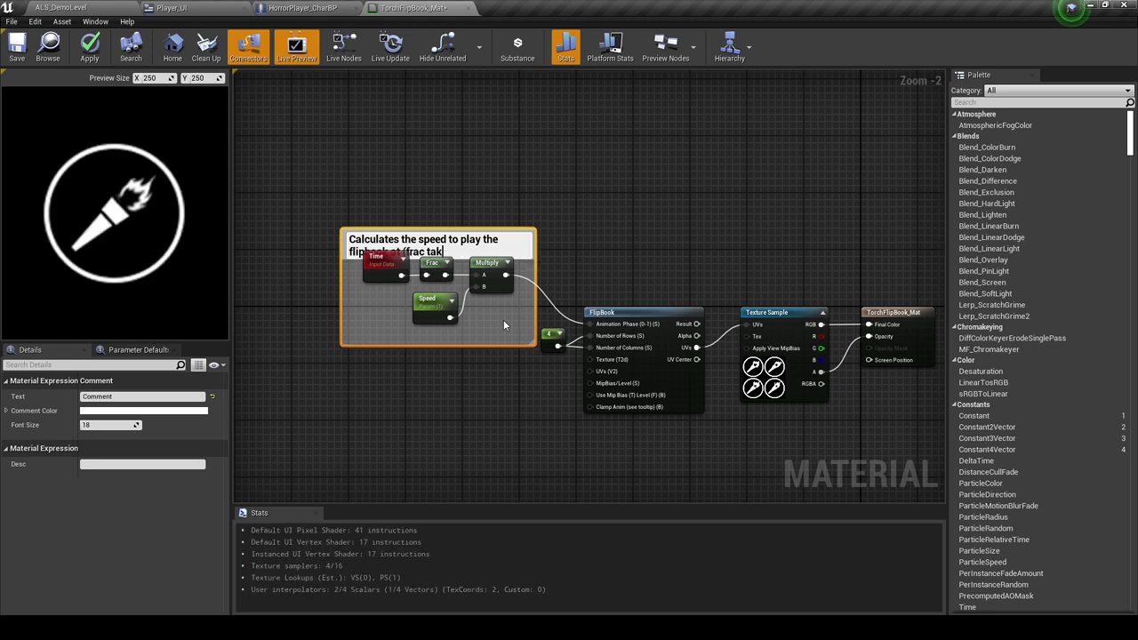
pyautogui.write('es the decimal pa')
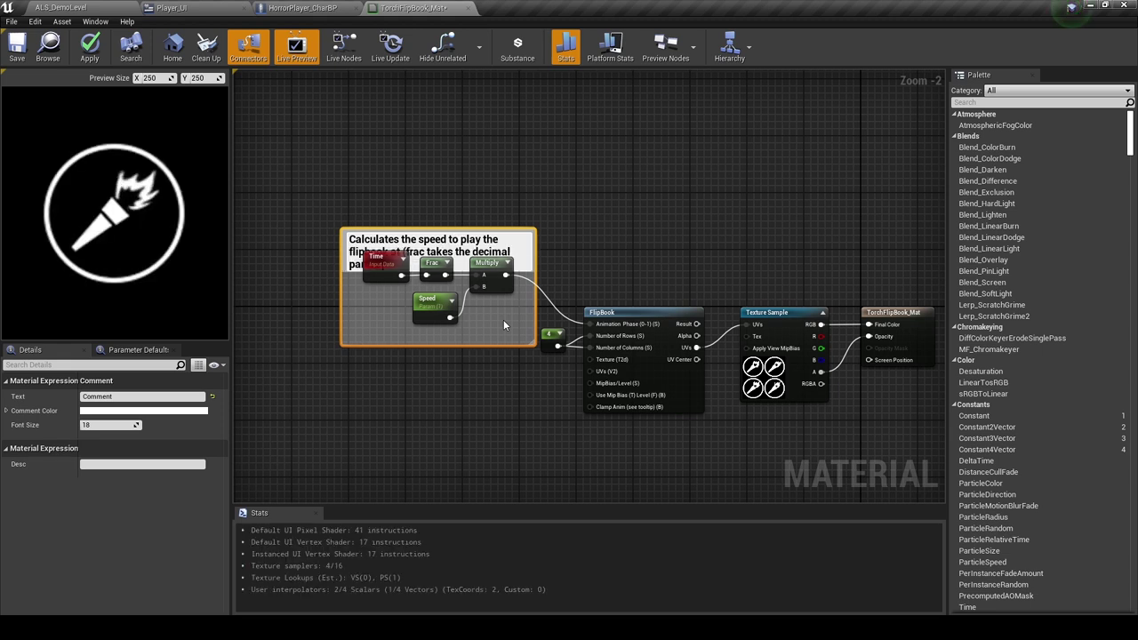
pyautogui.write('time)')
pyautogui.press('Return')
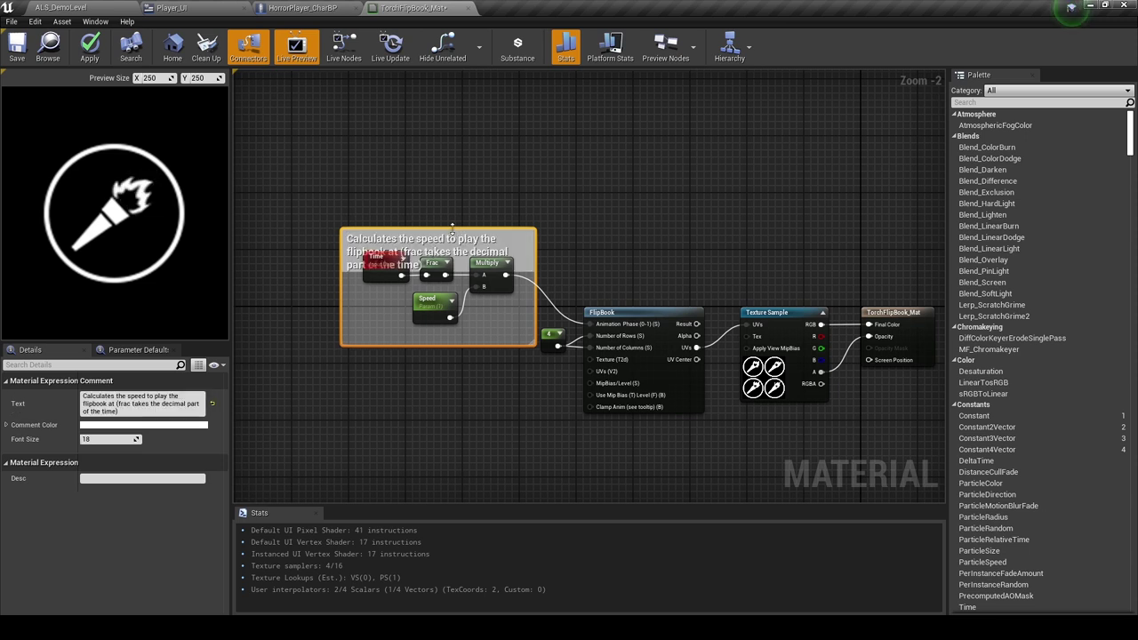
# Comment the 4, FlipBook and Texture Sample nodes, explaining the rows/columns FlipBook plugged into UV.
pyautogui.moveTo(551, 342); pyautogui.dragTo(392, 326, button='right')
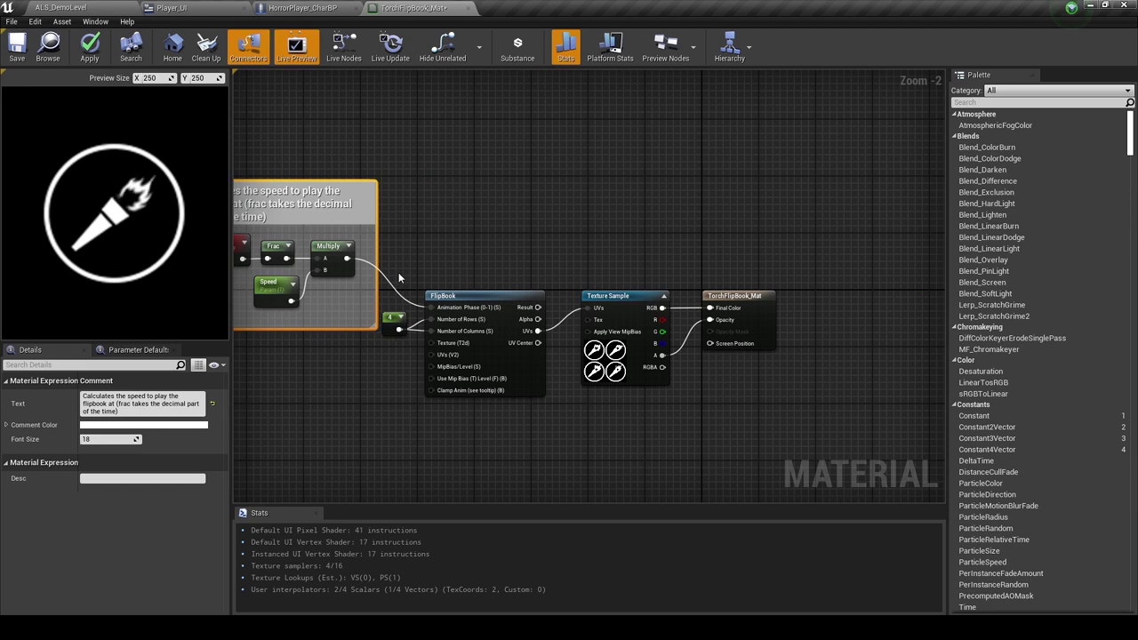
pyautogui.moveTo(400, 273); pyautogui.dragTo(646, 402)
pyautogui.write('cFlipbook node with the no of rows + co')
pyautogui.write('lumn')
pyautogui.write('s defined')
pyautogui.write('. Plugged into the UV so the t position is dffected.')
pyautogui.press('Return')
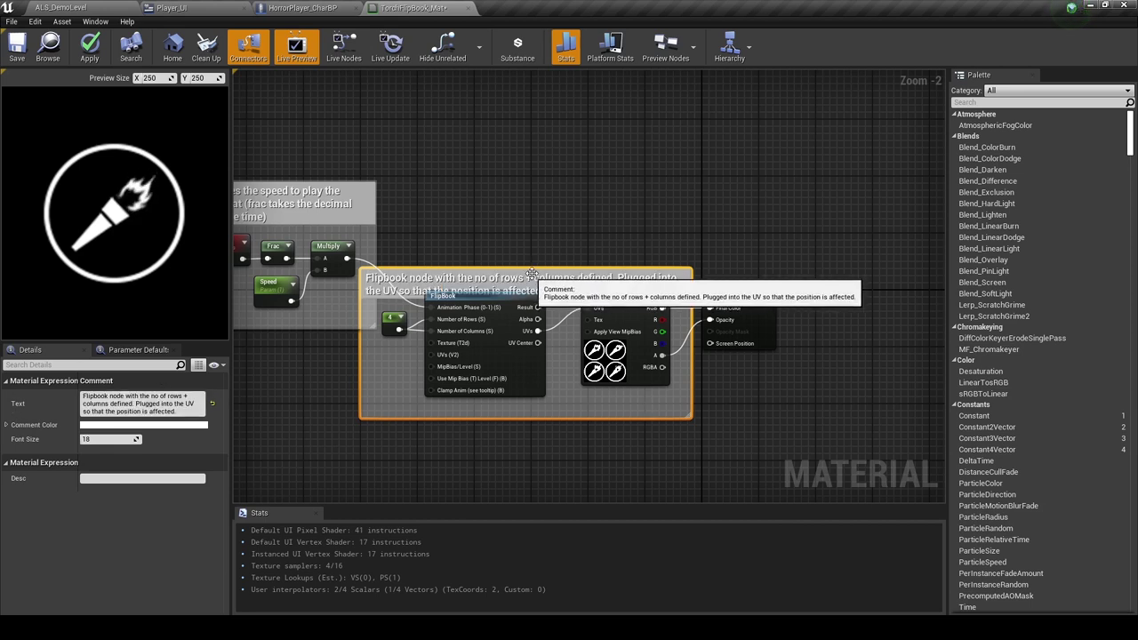
pyautogui.moveTo(291, 201); pyautogui.dragTo(417, 208, button='right')
# Colour both comment boxes full red.
pyautogui.moveTo(418, 208); pyautogui.dragTo(380, 211)
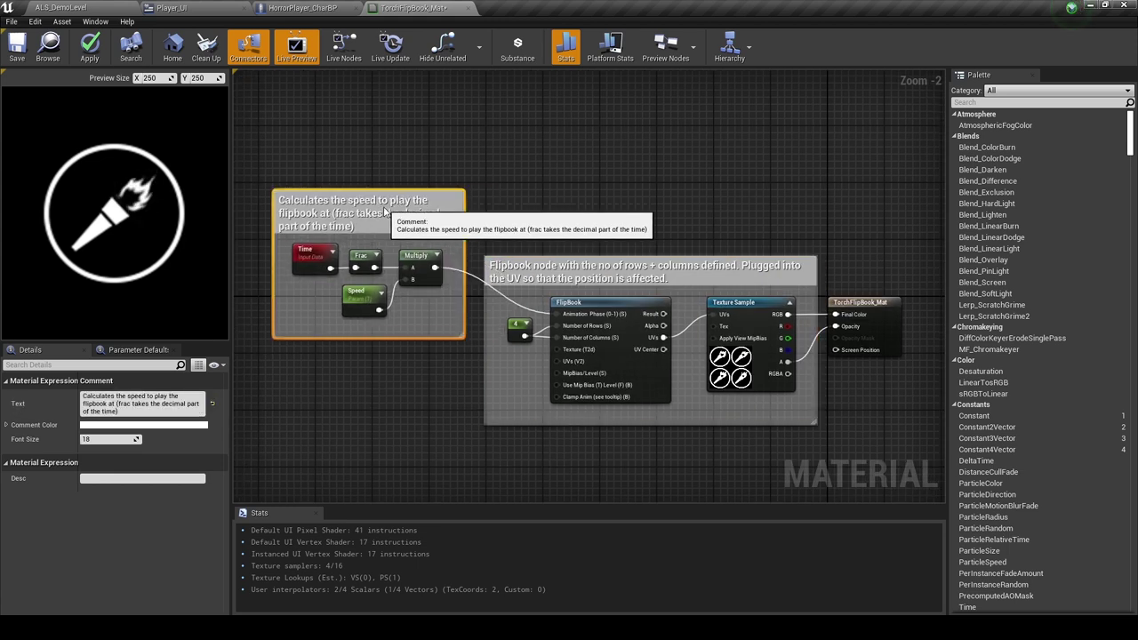
pyautogui.click(93, 412)
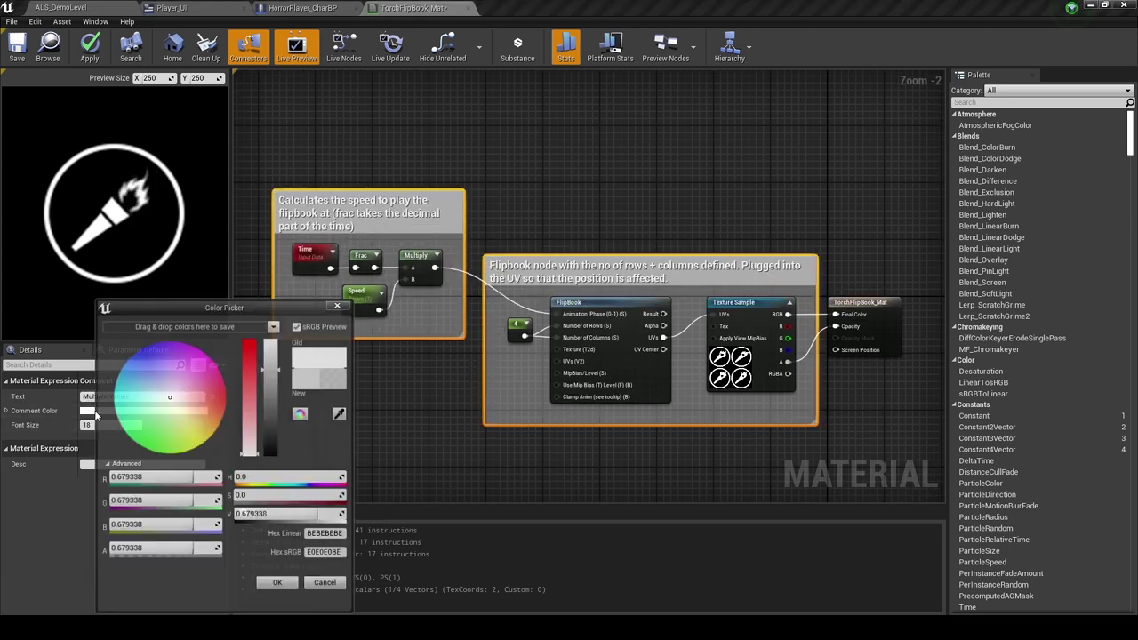
pyautogui.moveTo(169, 398); pyautogui.dragTo(276, 391)
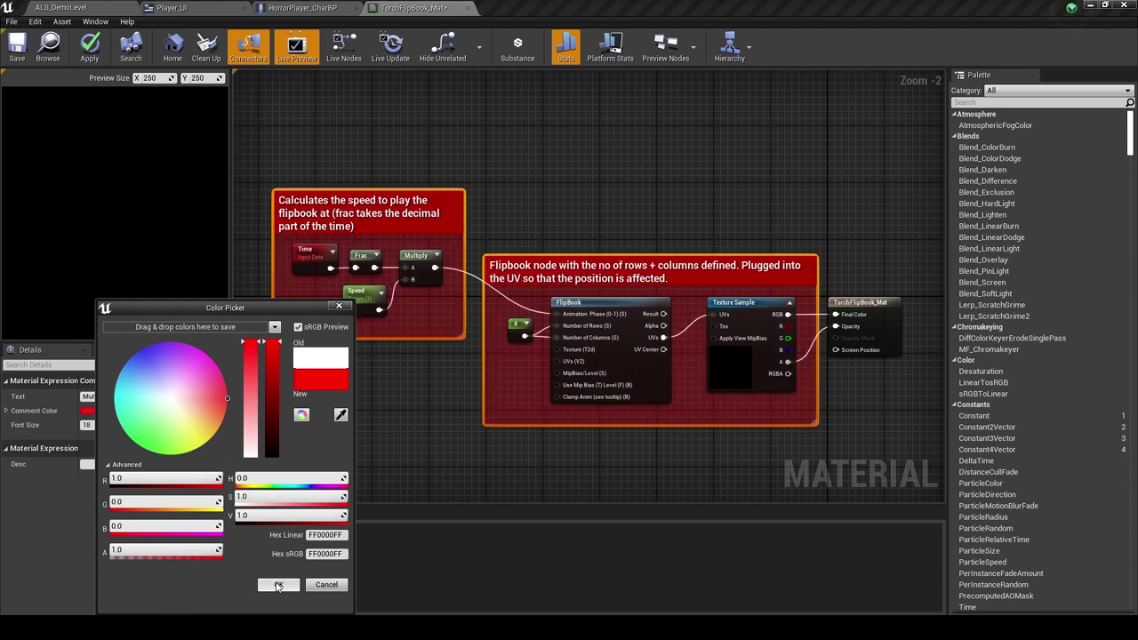
pyautogui.click(278, 584)
# Apply the changes to TorchFlipBook_Mat.
pyautogui.click(317, 394)
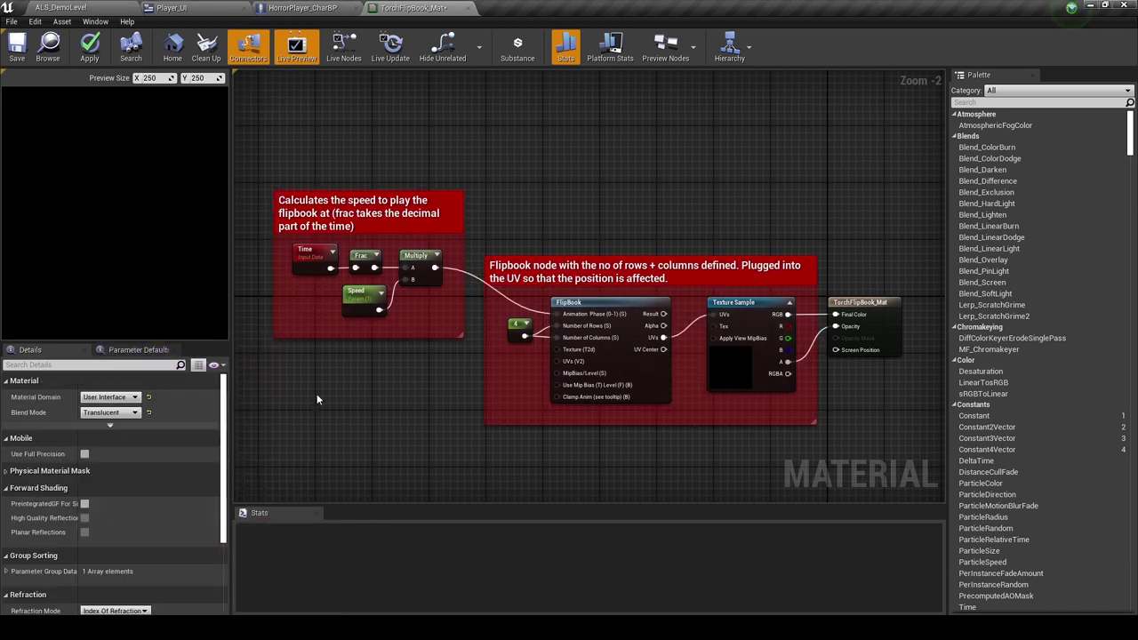
pyautogui.scroll(-3, 317, 394)
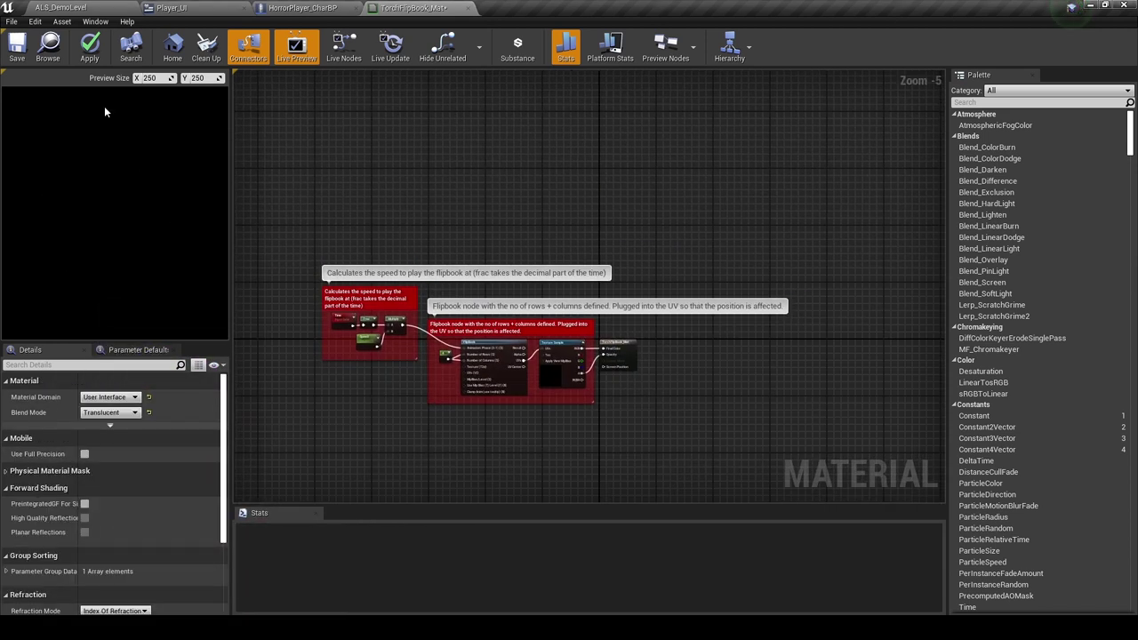
pyautogui.click(93, 51)
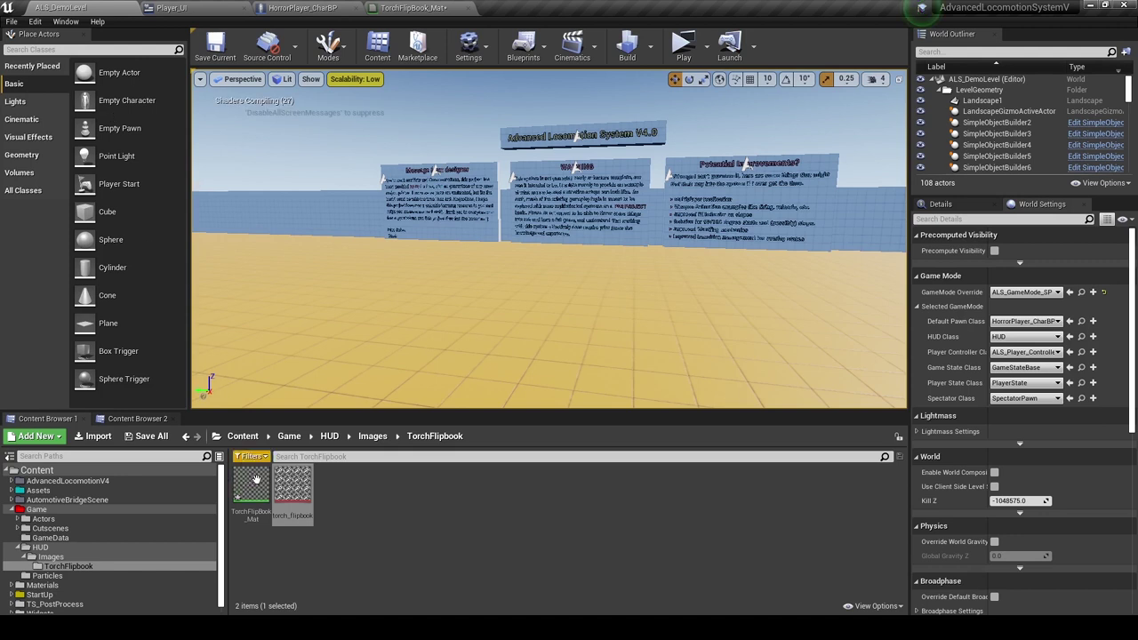
# Create a material instance of TorchFlipBook_Mat named TorchFlipBook_Mat_Inst.
pyautogui.rightClick(256, 485)
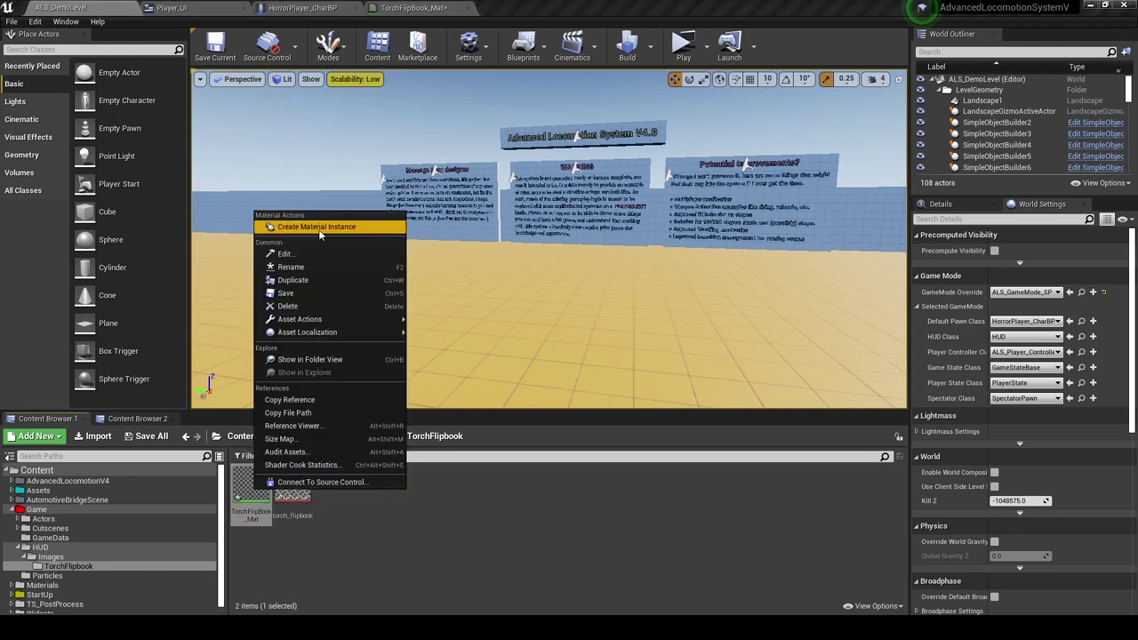
pyautogui.click(318, 228)
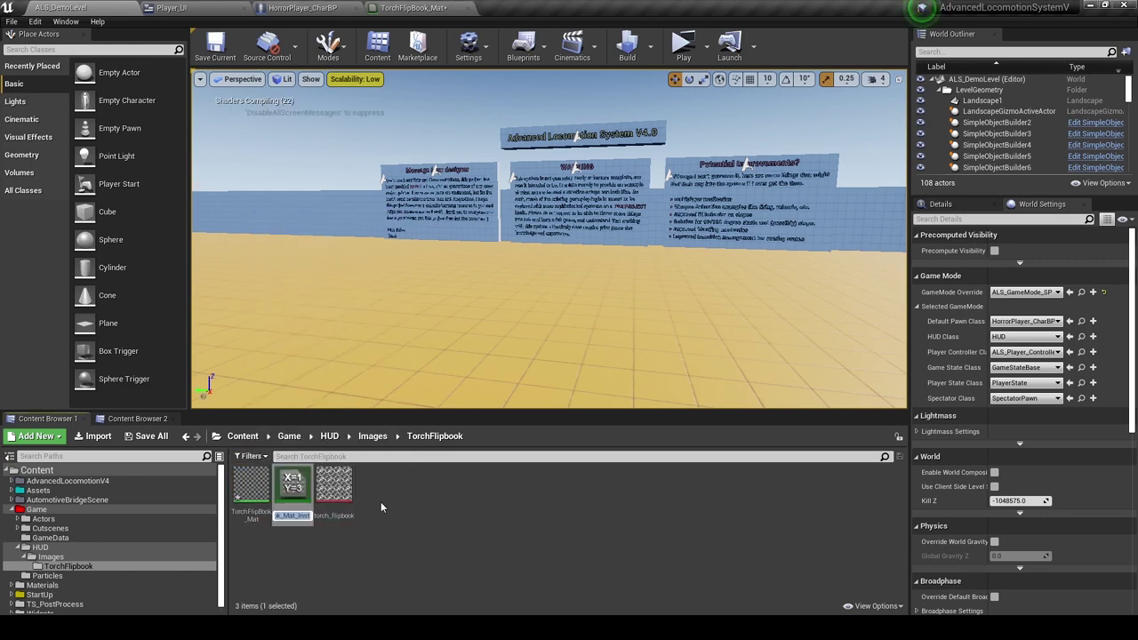
pyautogui.press('Return')
# Close the material editor, then open TorchFlipBook_Mat_Inst docked with the other editors.
pyautogui.click(471, 9)
pyautogui.doubleClick(280, 493)
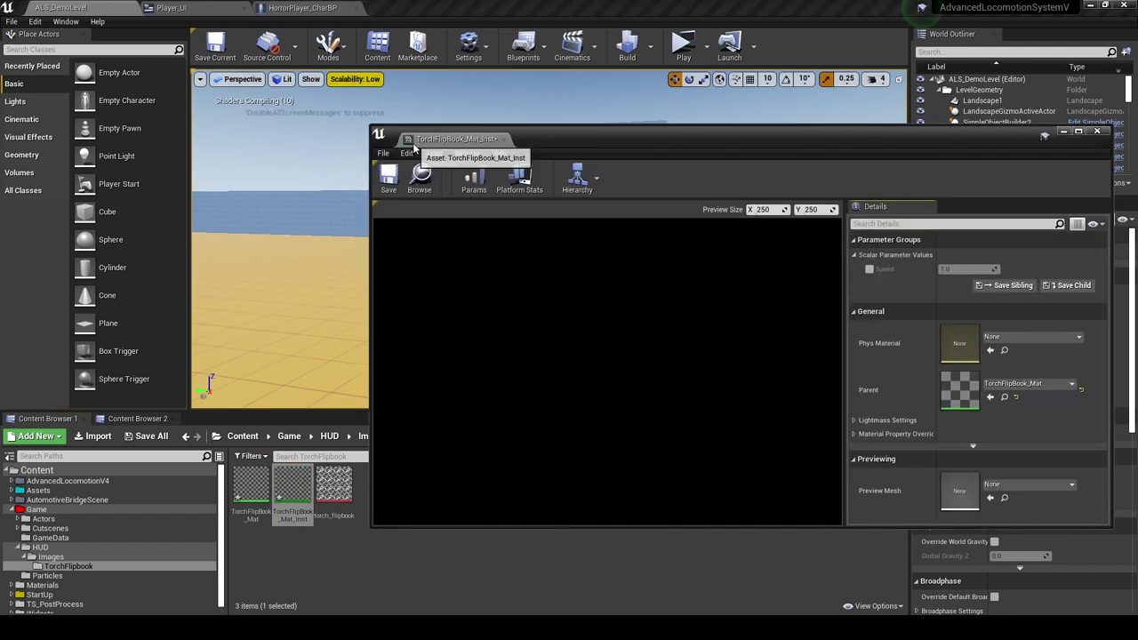
pyautogui.moveTo(410, 127)
pyautogui.mouseDown()
pyautogui.moveTo(218, 11)
pyautogui.moveTo(191, 9)
pyautogui.mouseUp()
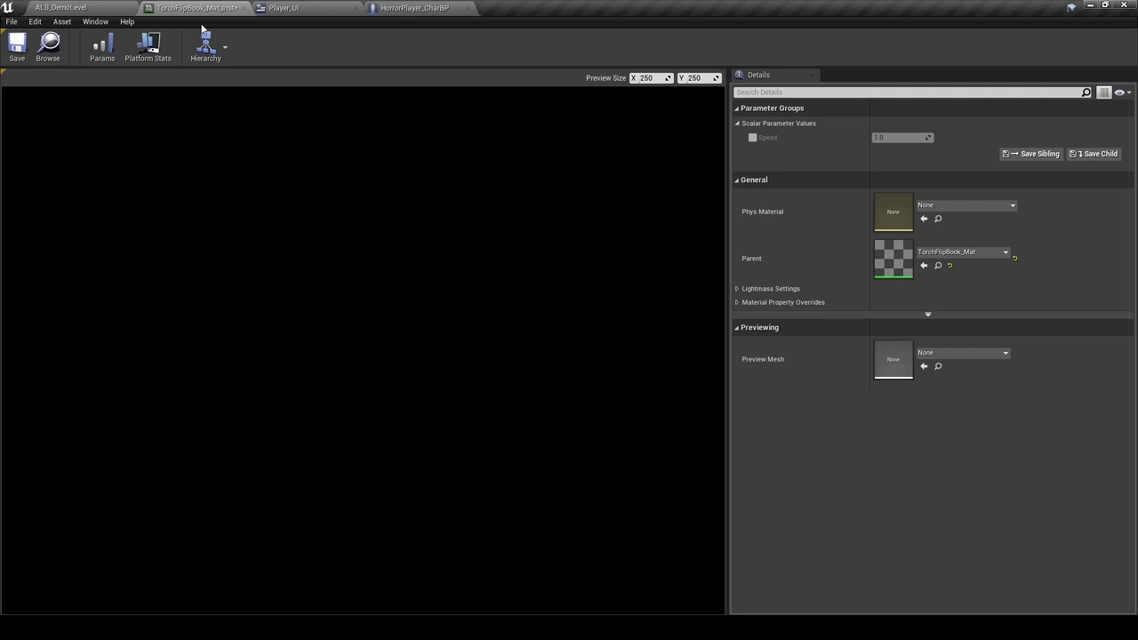
# Save both modified torch materials from the level editor.
pyautogui.click(117, 7)
pyautogui.click(151, 435)
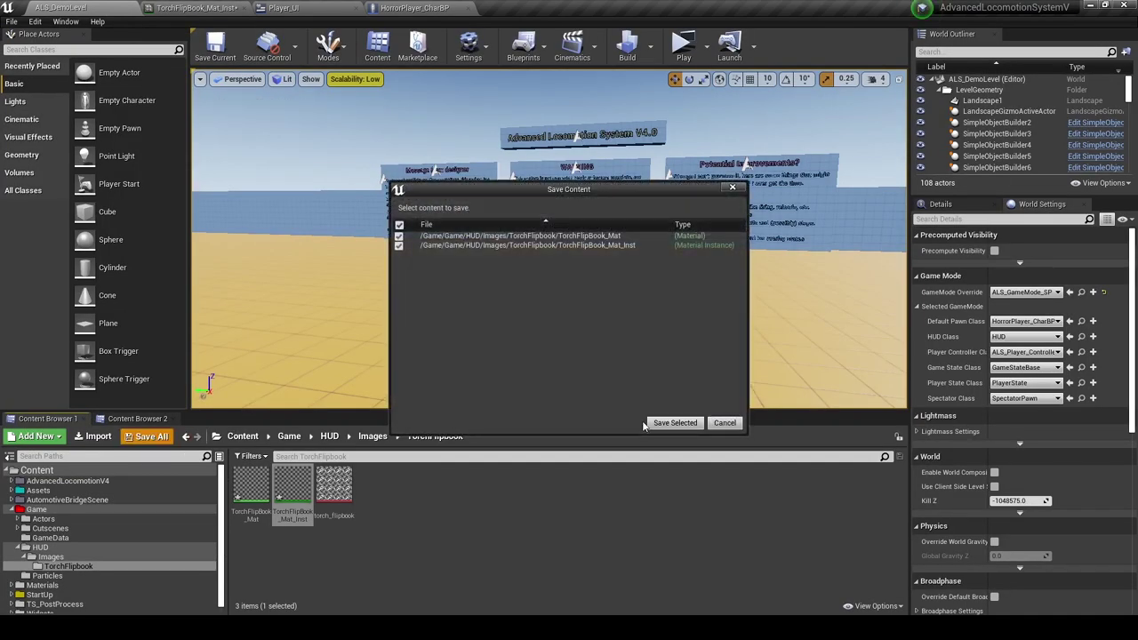
pyautogui.click(662, 420)
# Override TorchFlipBook_Mat_Inst's Speed parameter with a new value and save the instance.
pyautogui.click(205, 8)
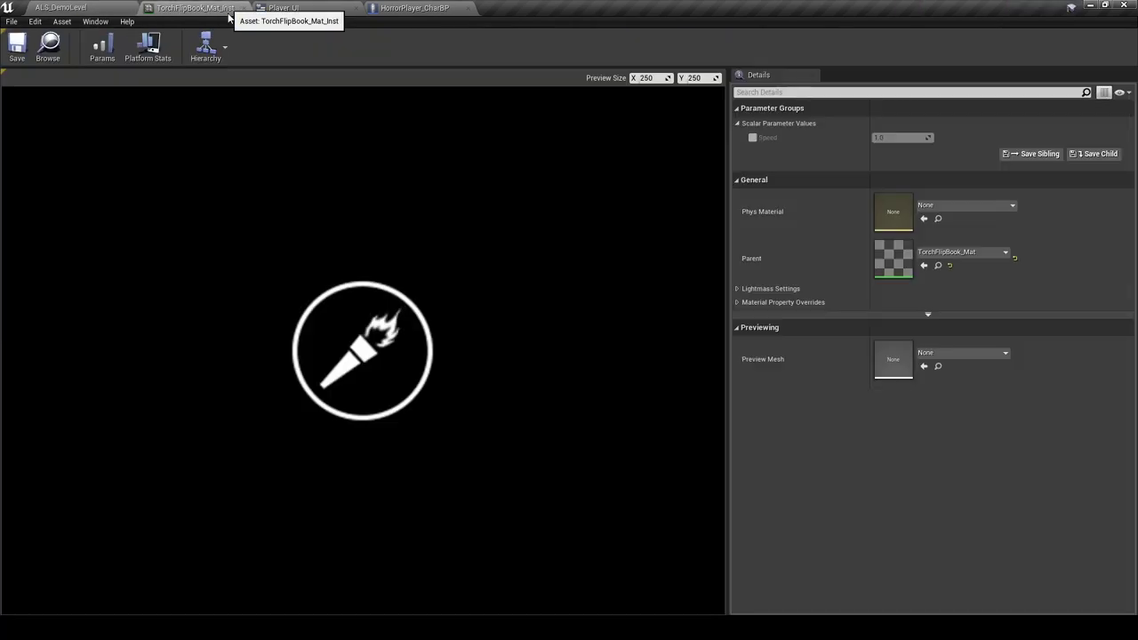
pyautogui.click(752, 138)
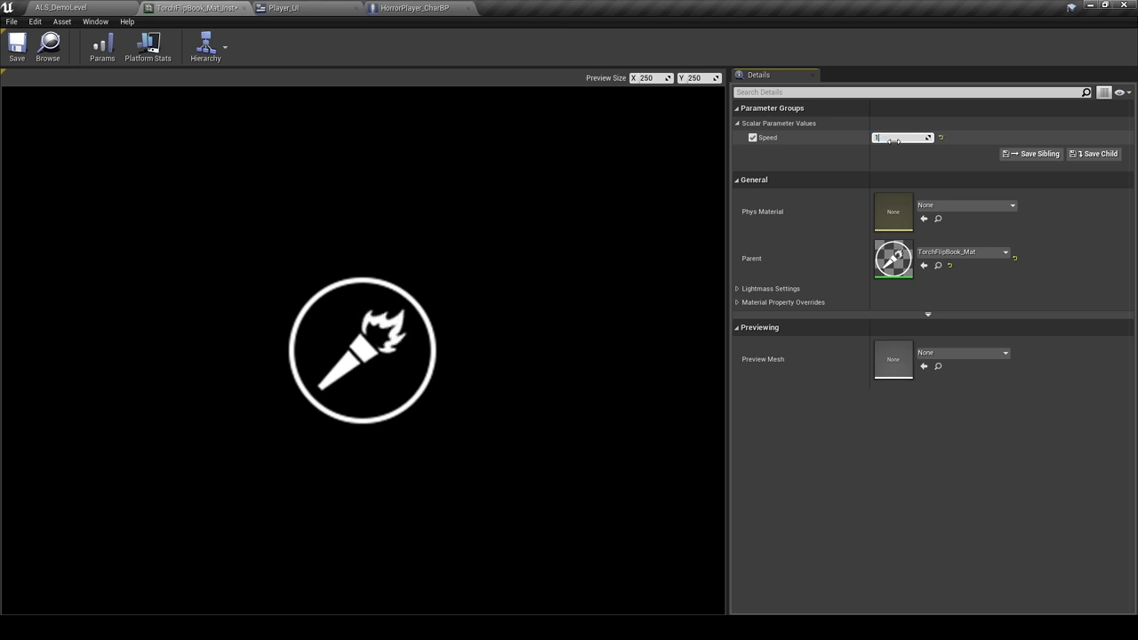
pyautogui.write('0.2')
pyautogui.press('Return')
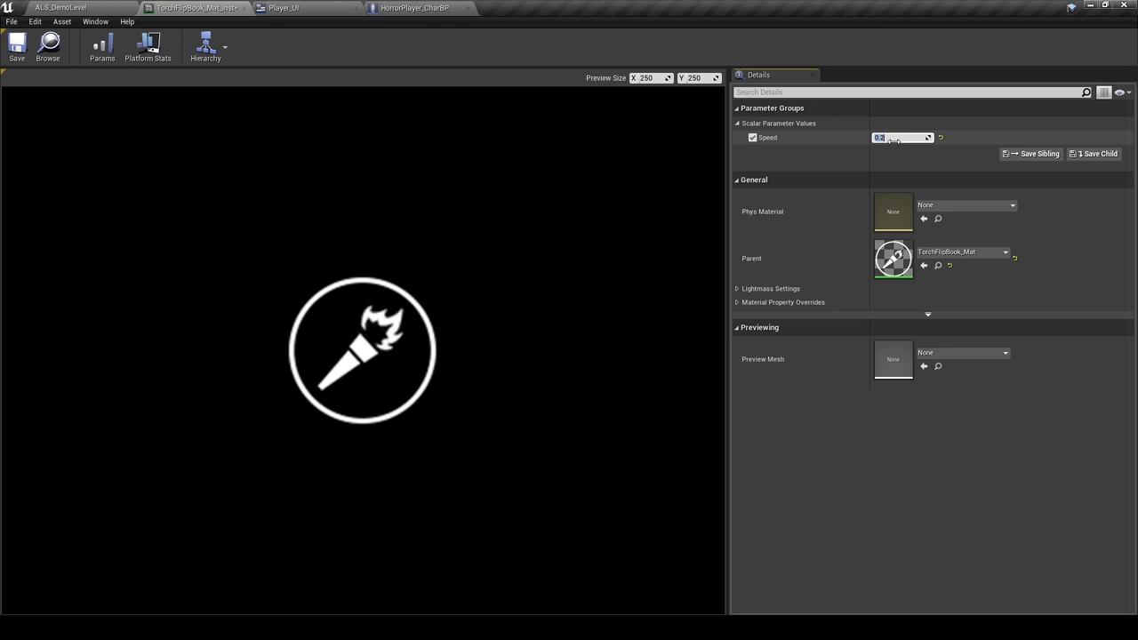
pyautogui.write('21.2')
pyautogui.press('Return')
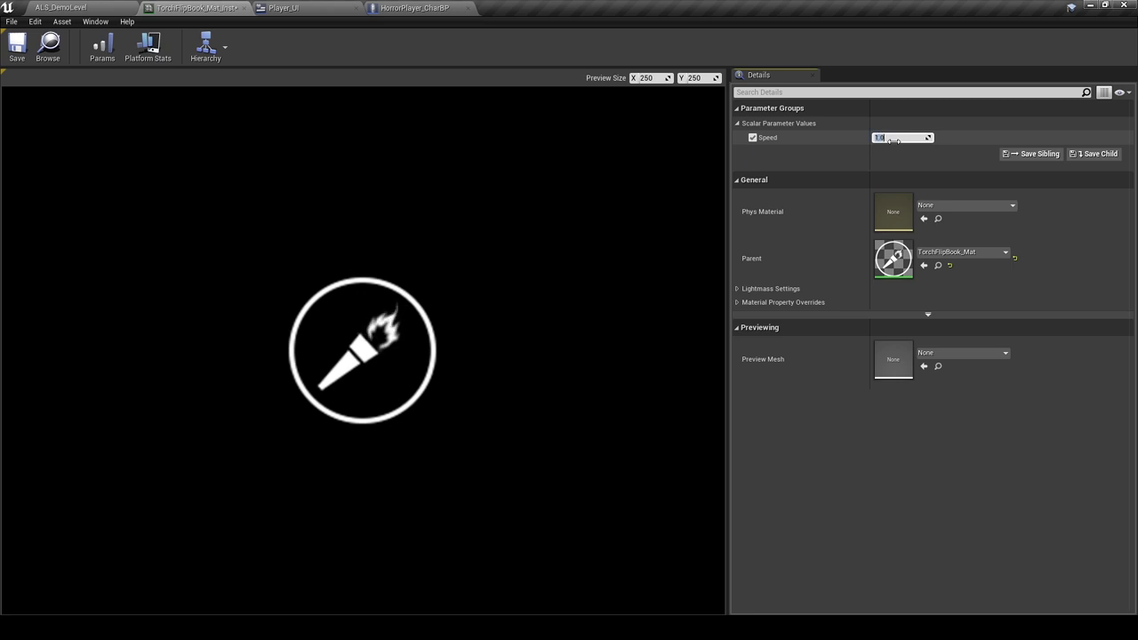
pyautogui.click(17, 44)
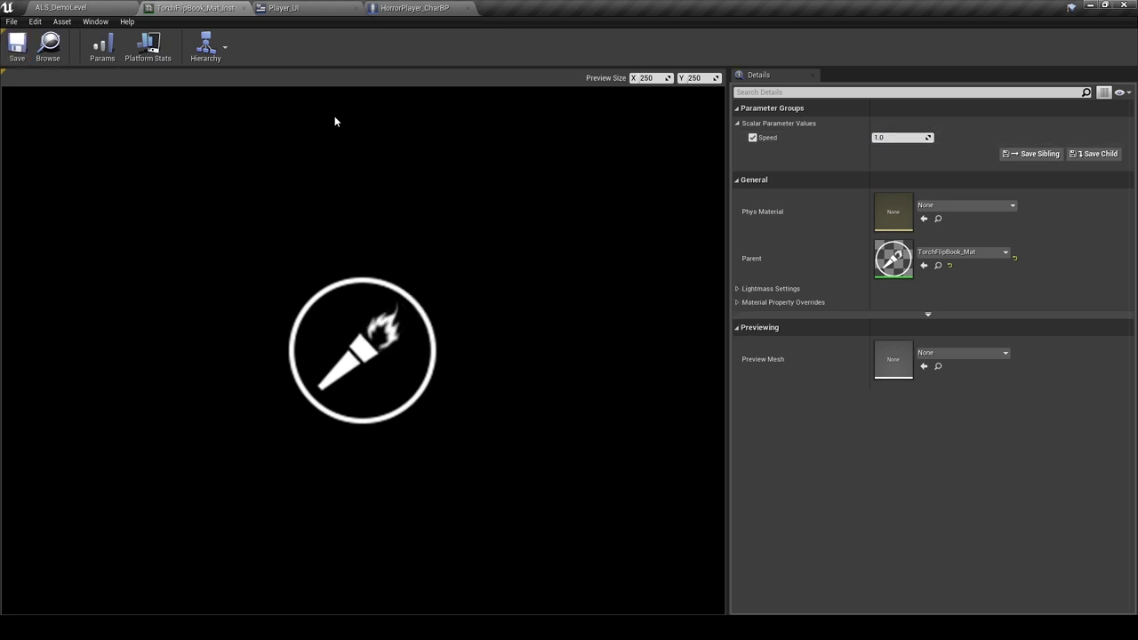
pyautogui.click(283, 7)
# Set the Torch image's brush to TorchFlipBook_Mat_Inst and compile Player_UI.
pyautogui.click(631, 406)
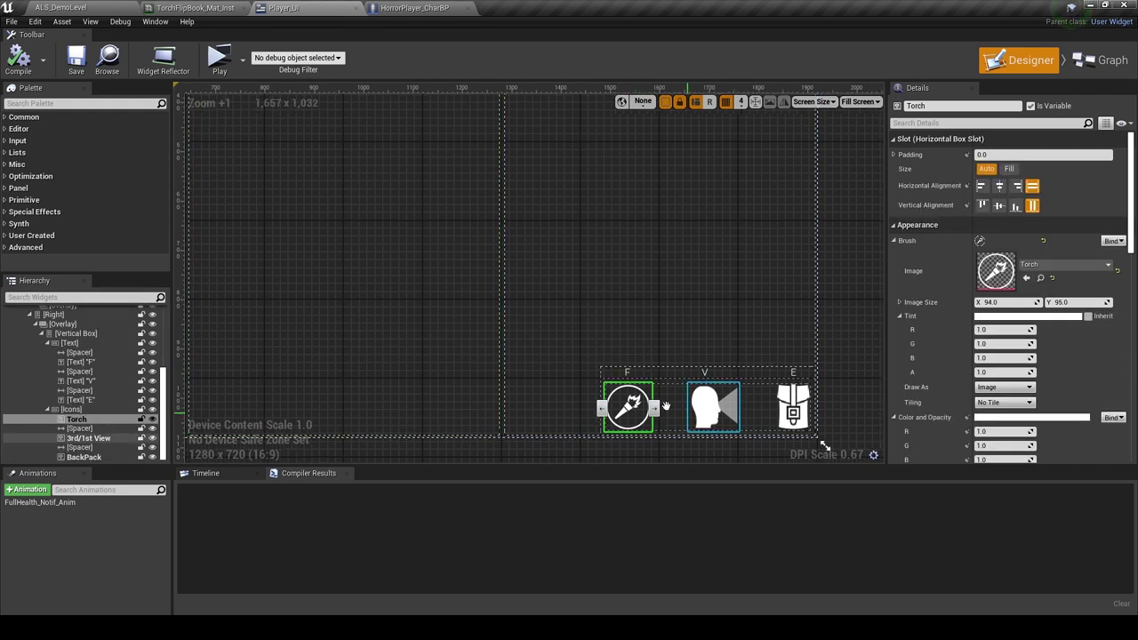
pyautogui.moveTo(665, 406); pyautogui.dragTo(462, 318, button='right')
pyautogui.scroll(1, 478, 323)
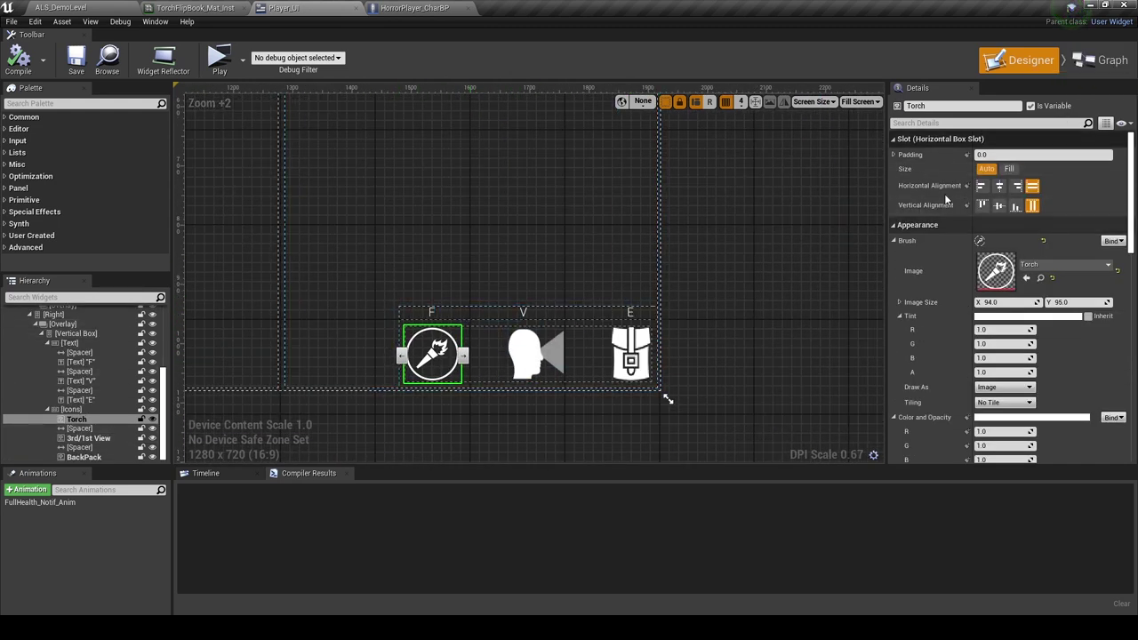
pyautogui.click(71, 7)
pyautogui.doubleClick(302, 515)
pyautogui.click(333, 7)
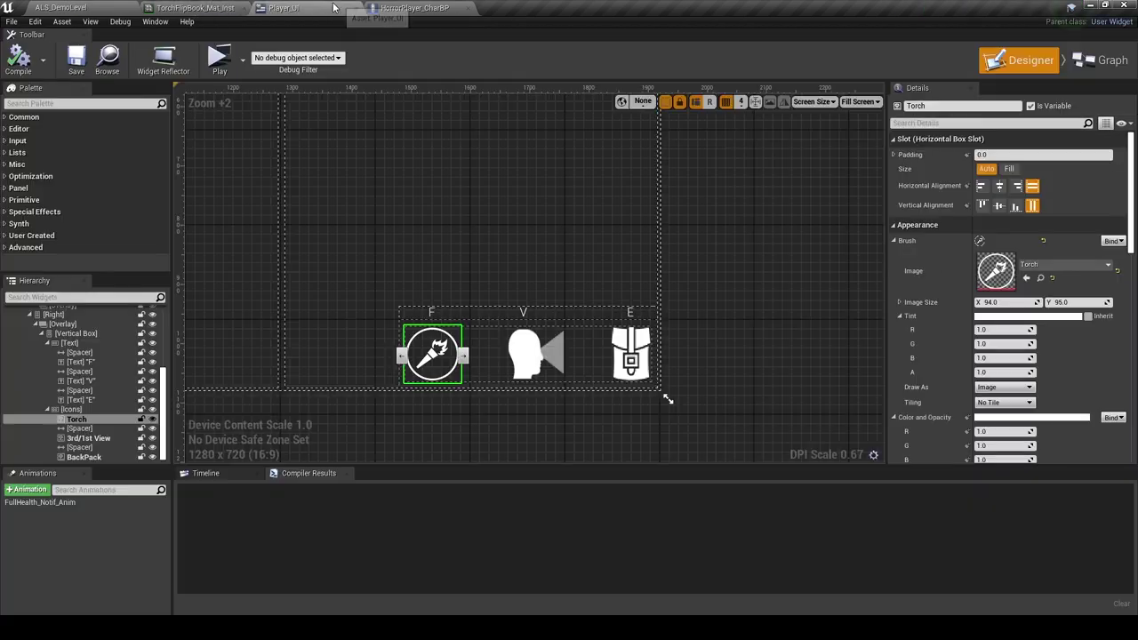
pyautogui.click(1026, 277)
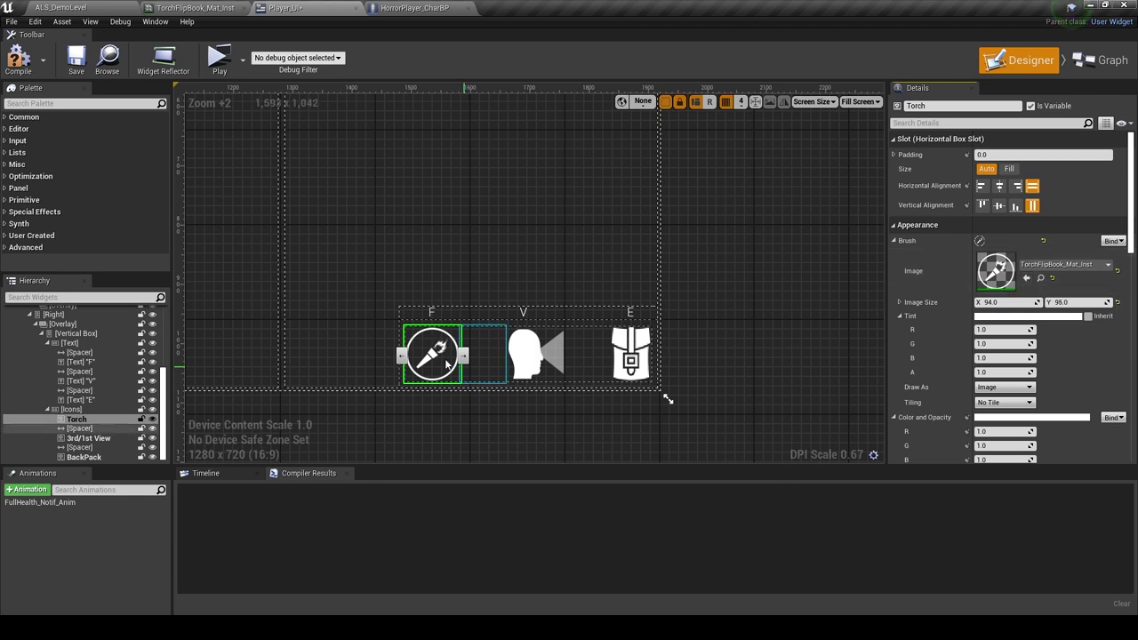
pyautogui.click(18, 60)
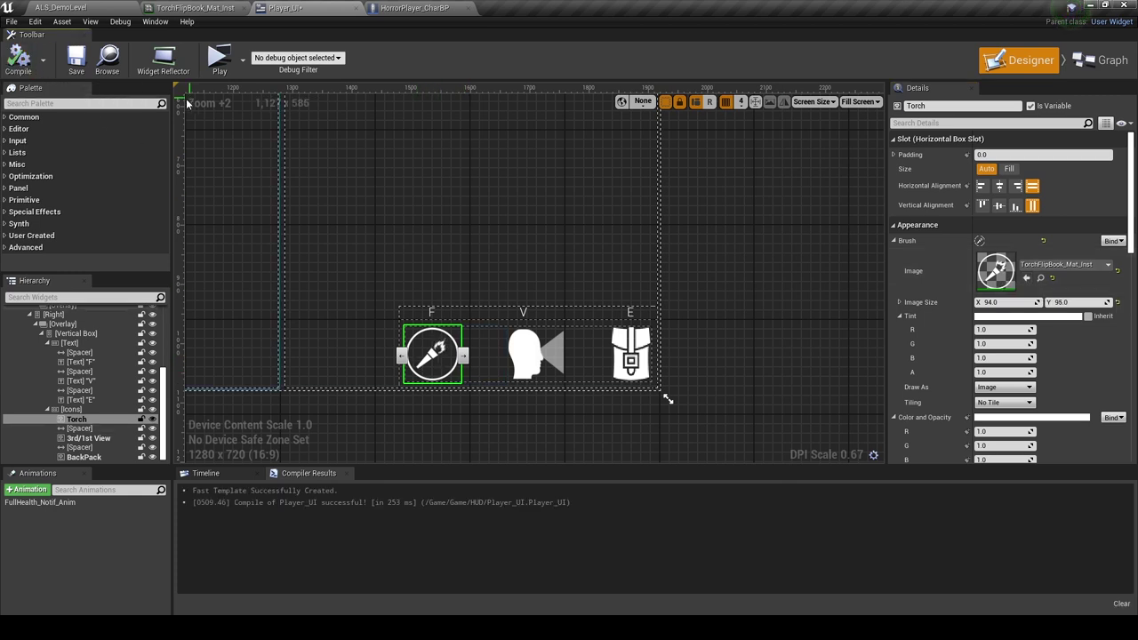
pyautogui.click(391, 8)
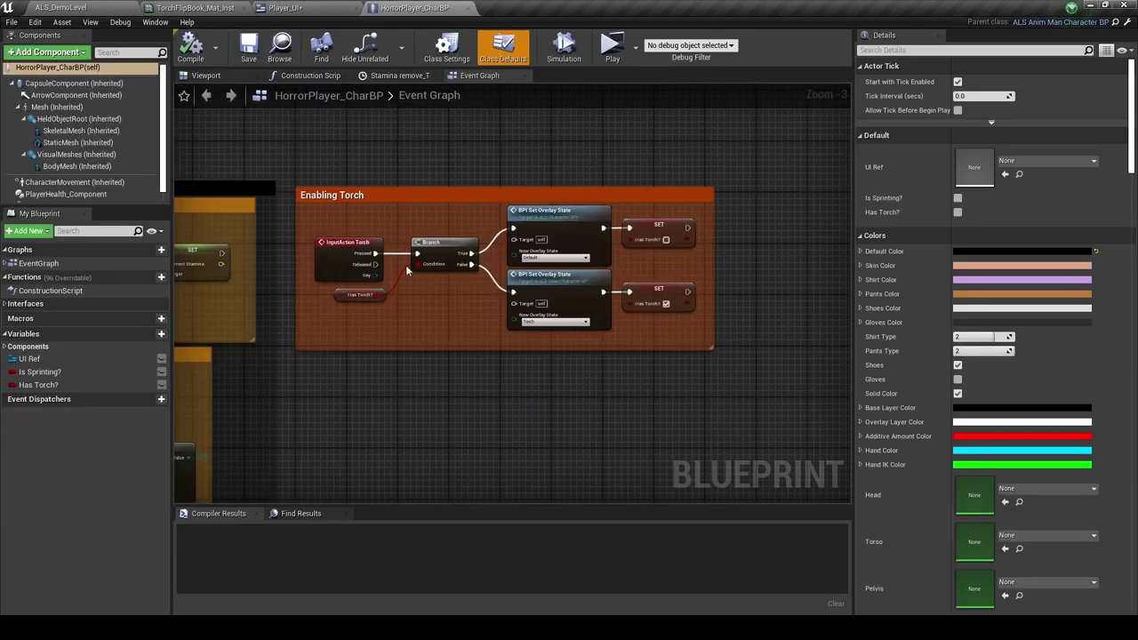
# Open the Player_BPI interface from HorrorPlayer_CharBP's class settings.
pyautogui.scroll(-2, 422, 299)
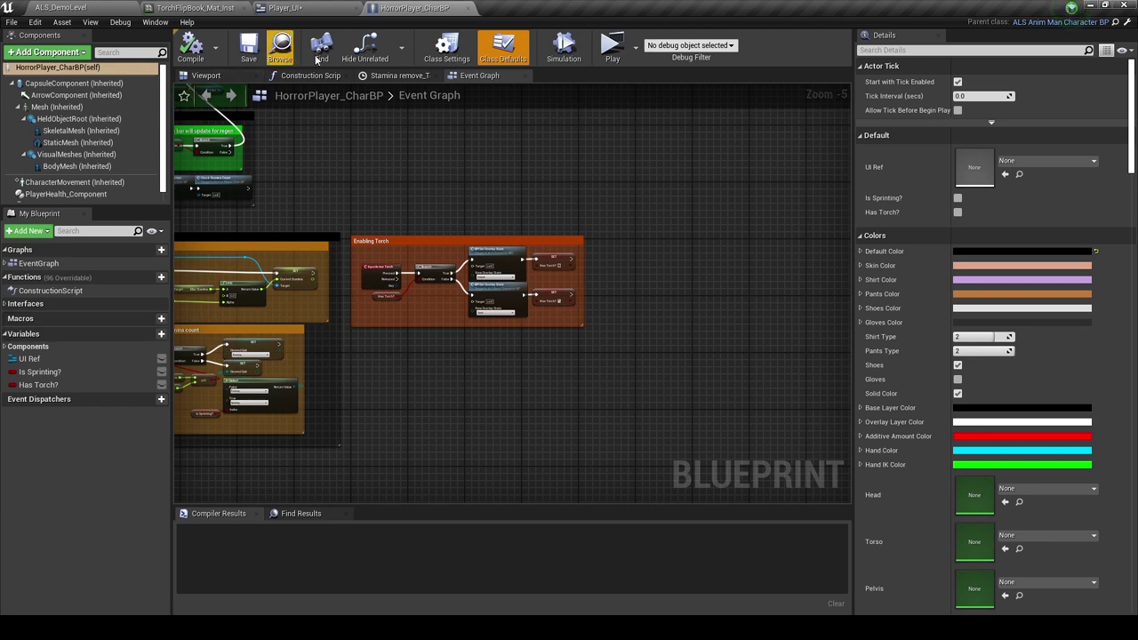
pyautogui.click(446, 49)
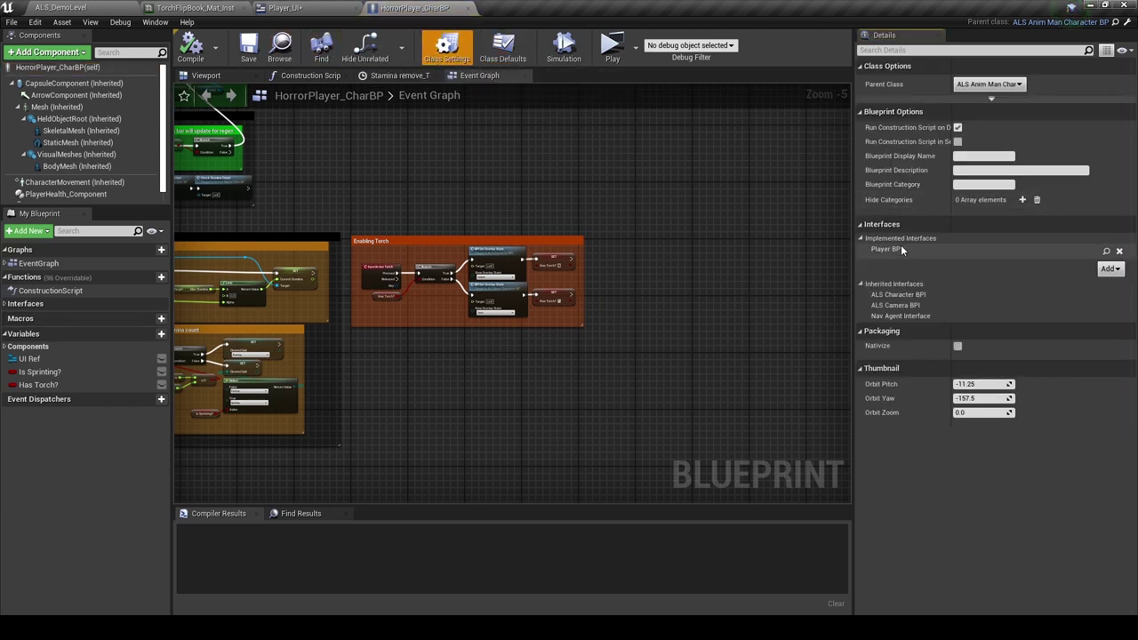
pyautogui.click(1106, 250)
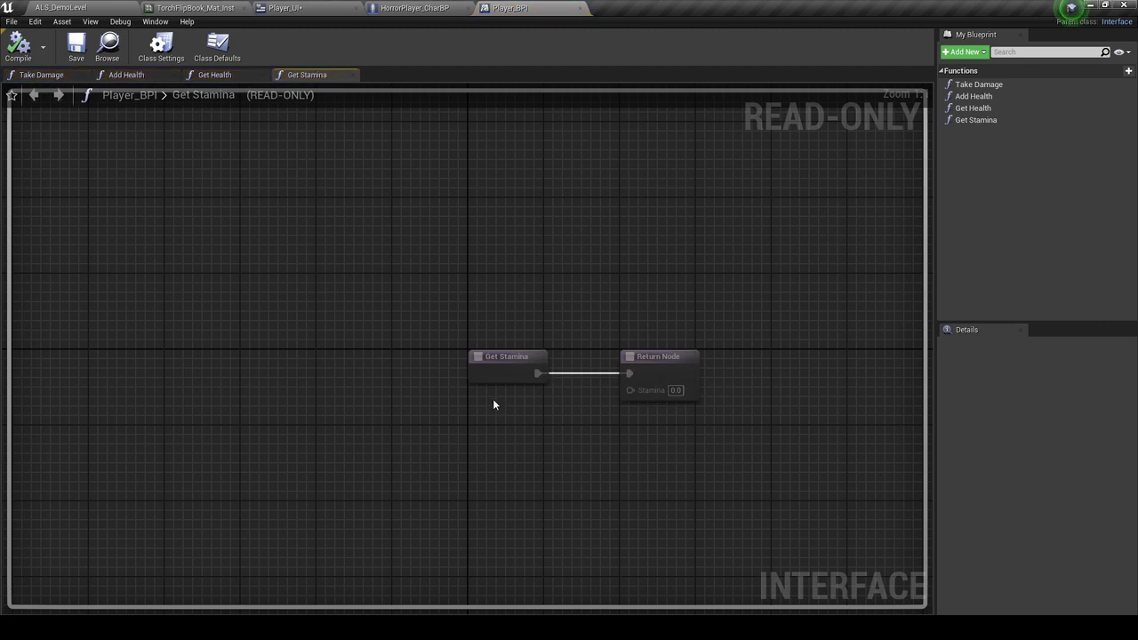
# Add a Has Torch? function with a Boolean output named Has?
pyautogui.click(1128, 71)
pyautogui.write('Ha')
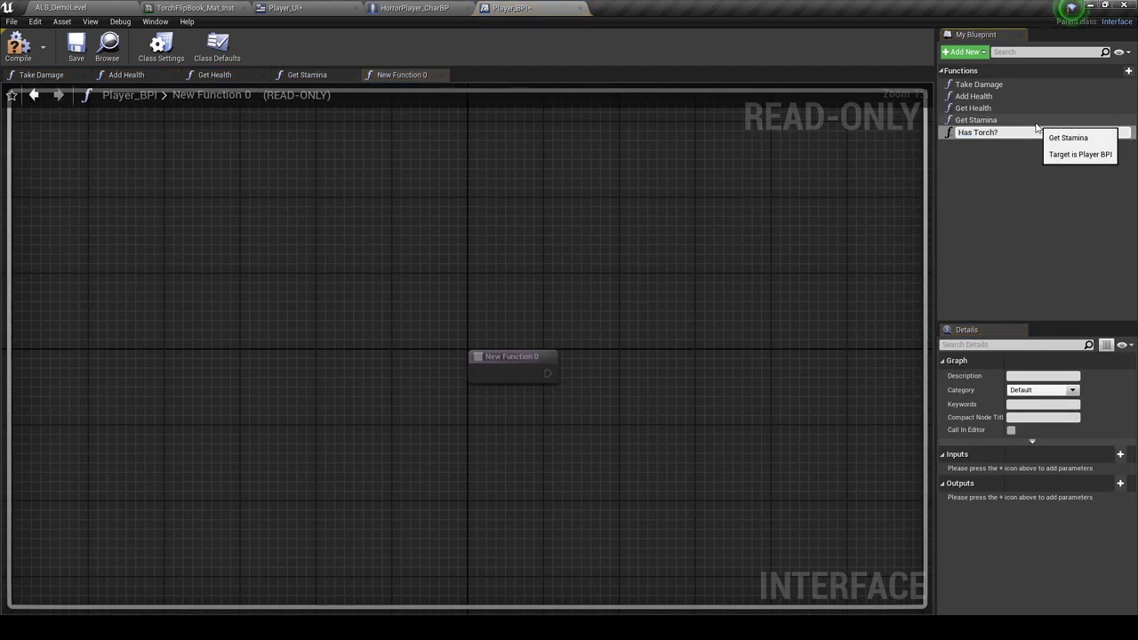
pyautogui.press('Return')
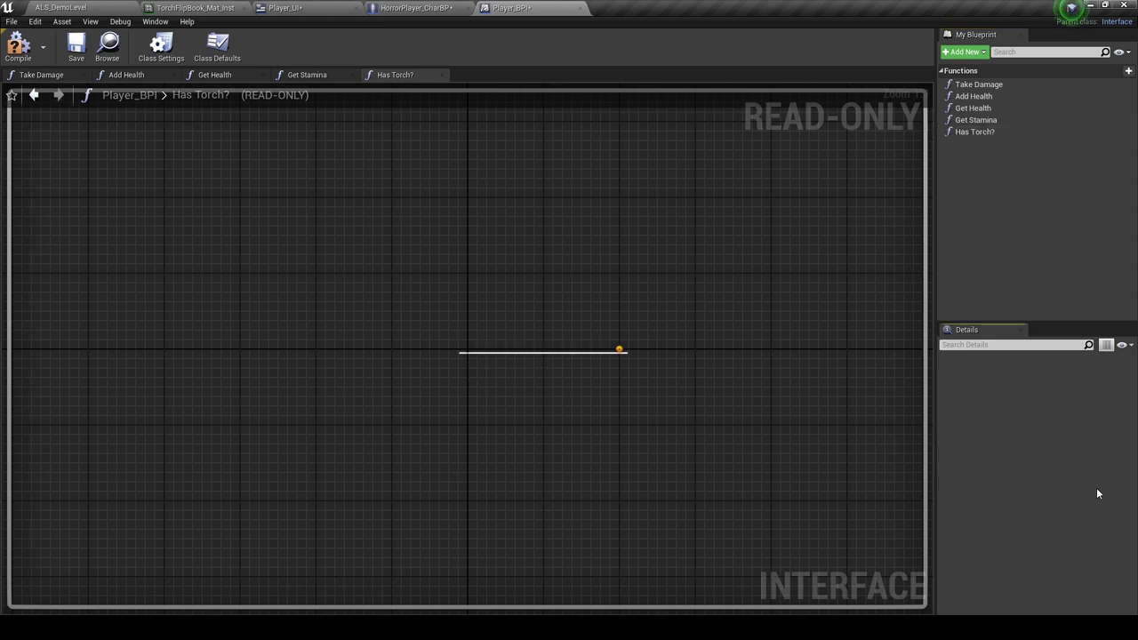
pyautogui.click(1119, 482)
pyautogui.write('Has?')
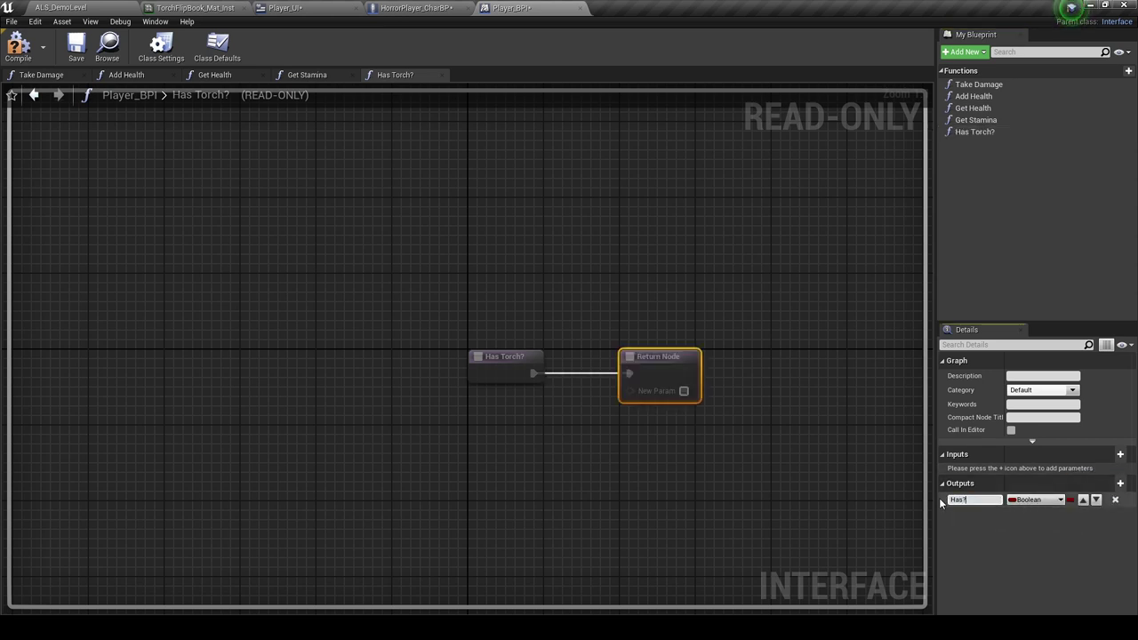
pyautogui.press('Return')
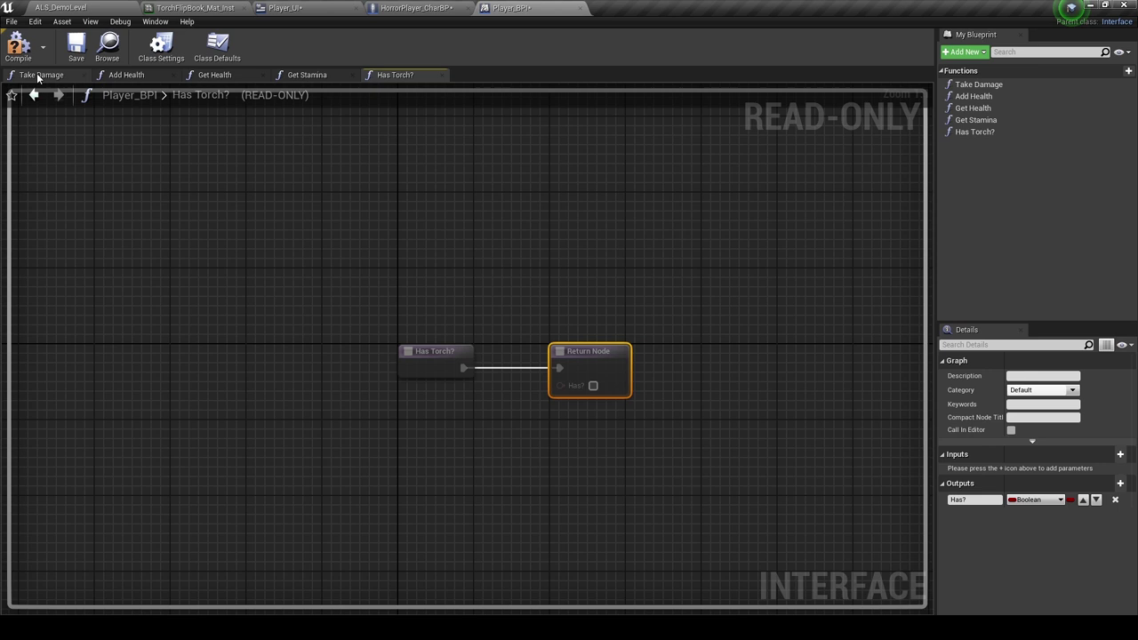
pyautogui.click(444, 8)
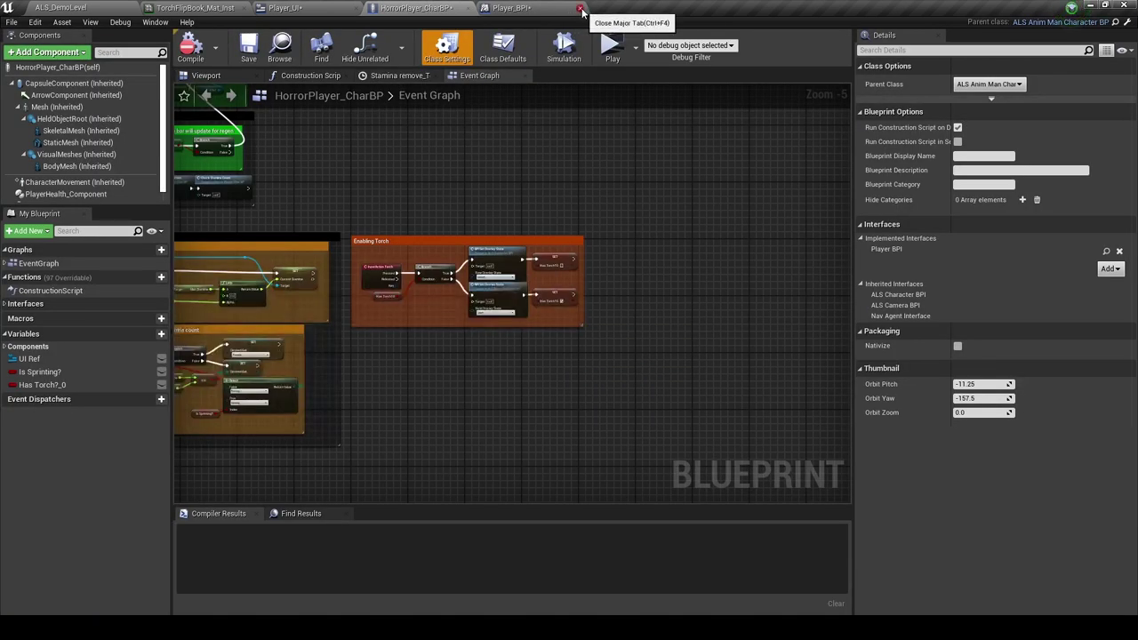
# Compile HorrorPlayer_CharBP and open its Has Torch? interface function graph.
pyautogui.click(582, 10)
pyautogui.click(25, 303)
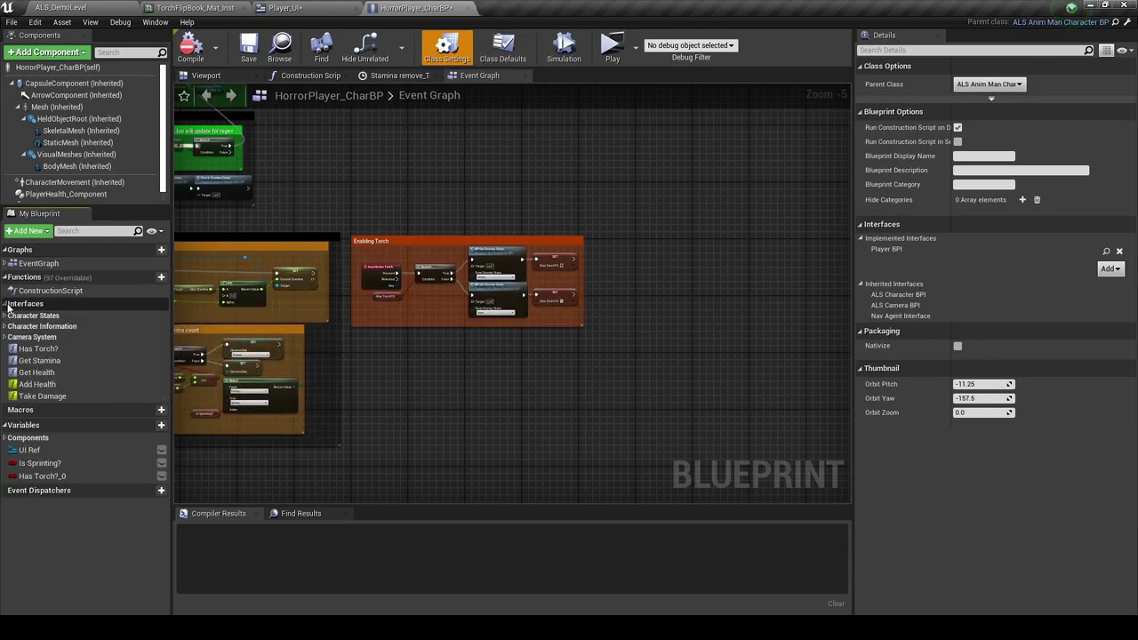
pyautogui.click(38, 349)
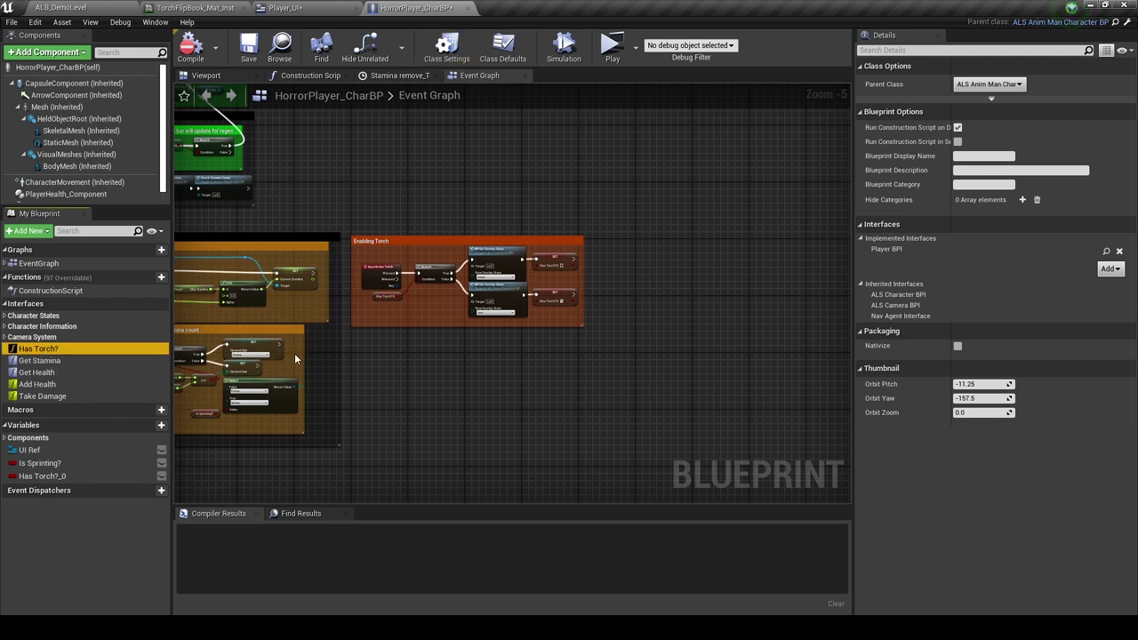
pyautogui.click(191, 46)
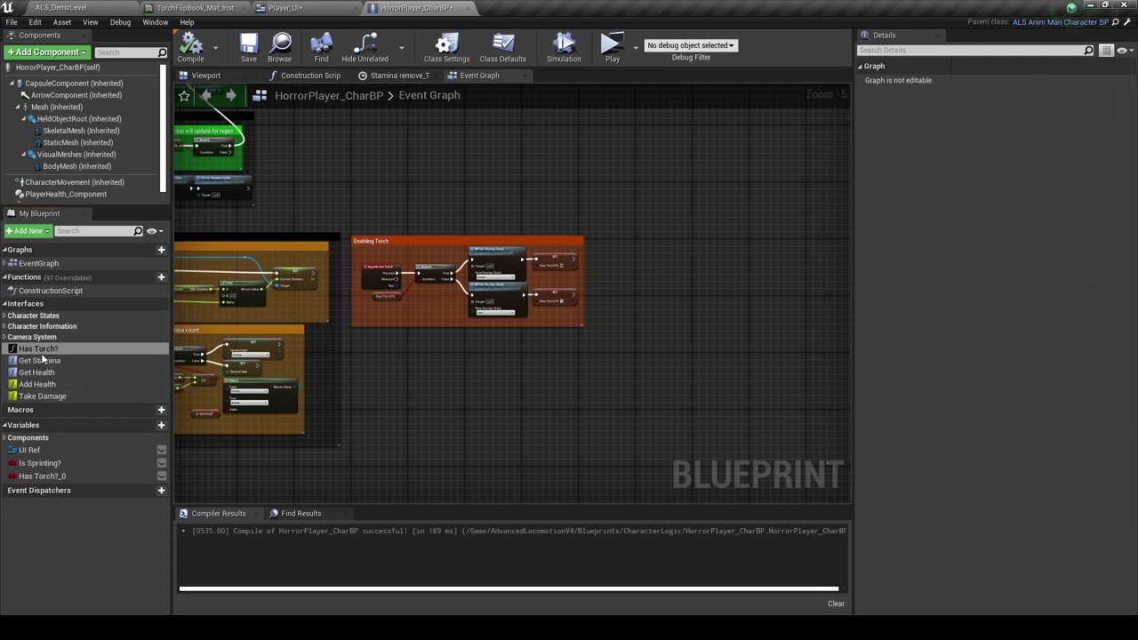
pyautogui.doubleClick(40, 349)
# Return the torch boolean, renamed Torch enabled, from Has Torch? and compile.
pyautogui.moveTo(42, 476)
pyautogui.mouseDown()
pyautogui.moveTo(475, 363)
pyautogui.moveTo(587, 353)
pyautogui.mouseUp()
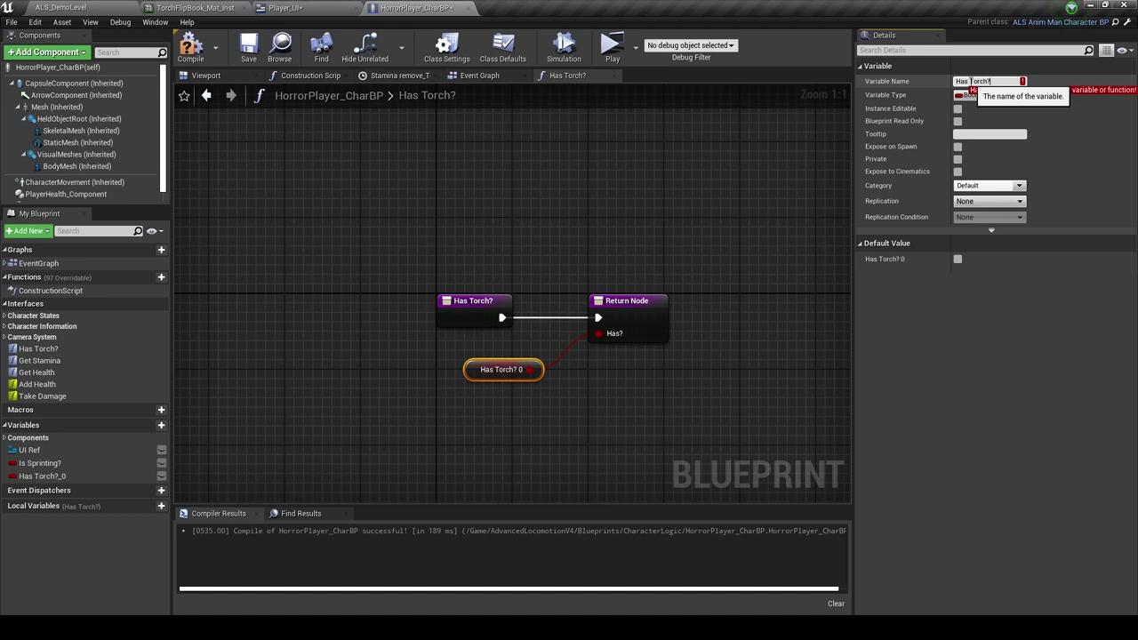
pyautogui.hotkey('ctrl', 'a')
pyautogui.write('Torc')
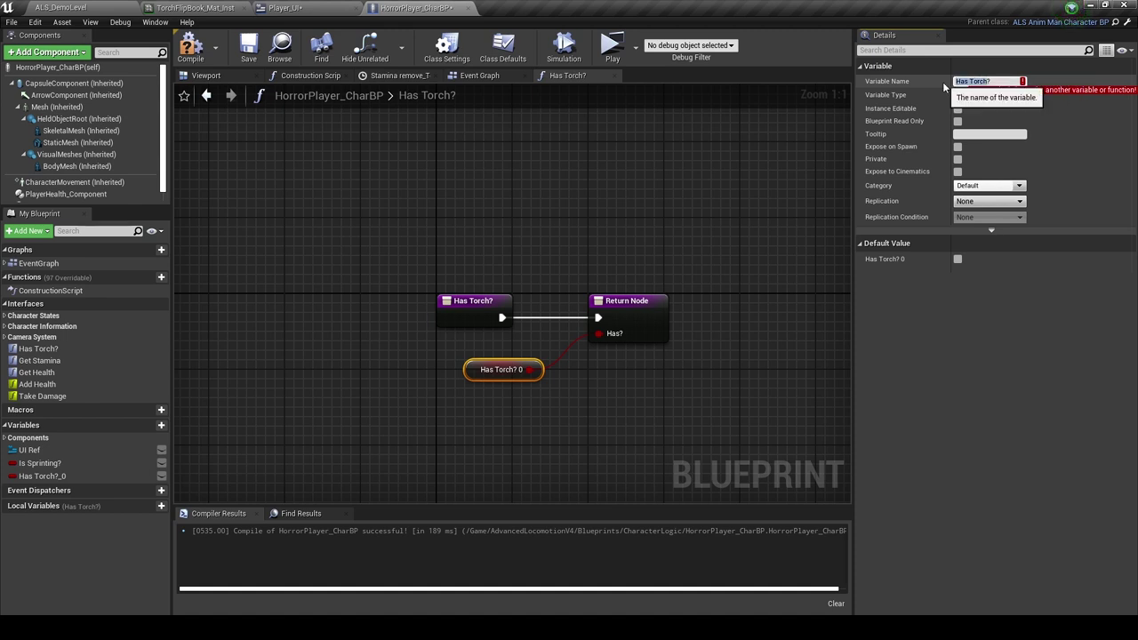
pyautogui.write('h out?')
pyautogui.press('Return')
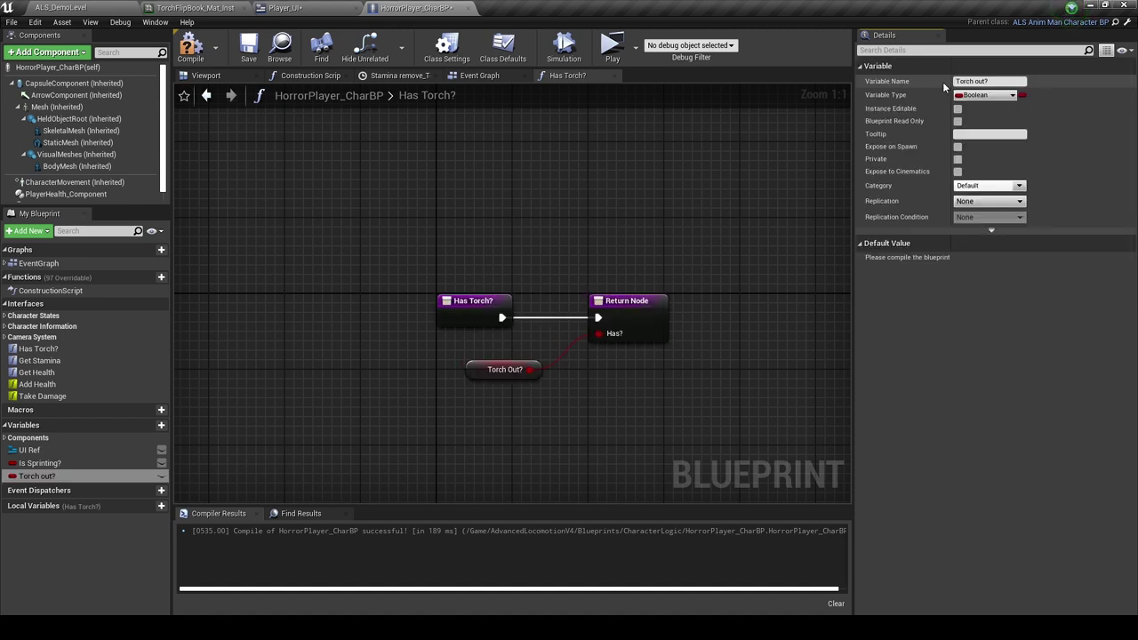
pyautogui.moveTo(485, 369); pyautogui.dragTo(485, 360)
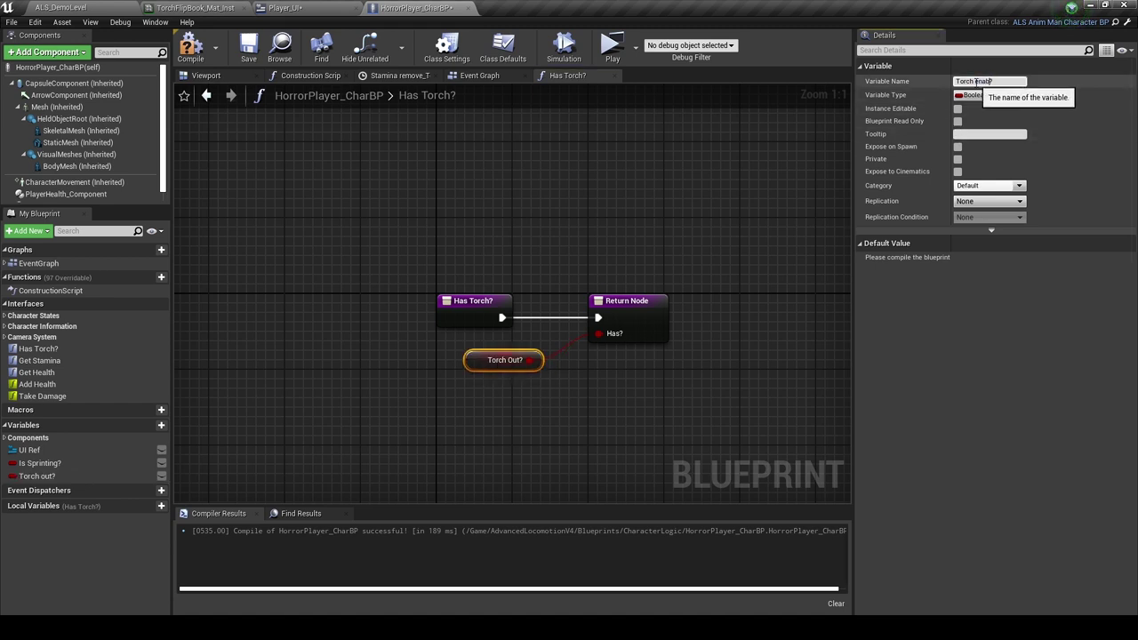
pyautogui.write('led')
pyautogui.press('Return')
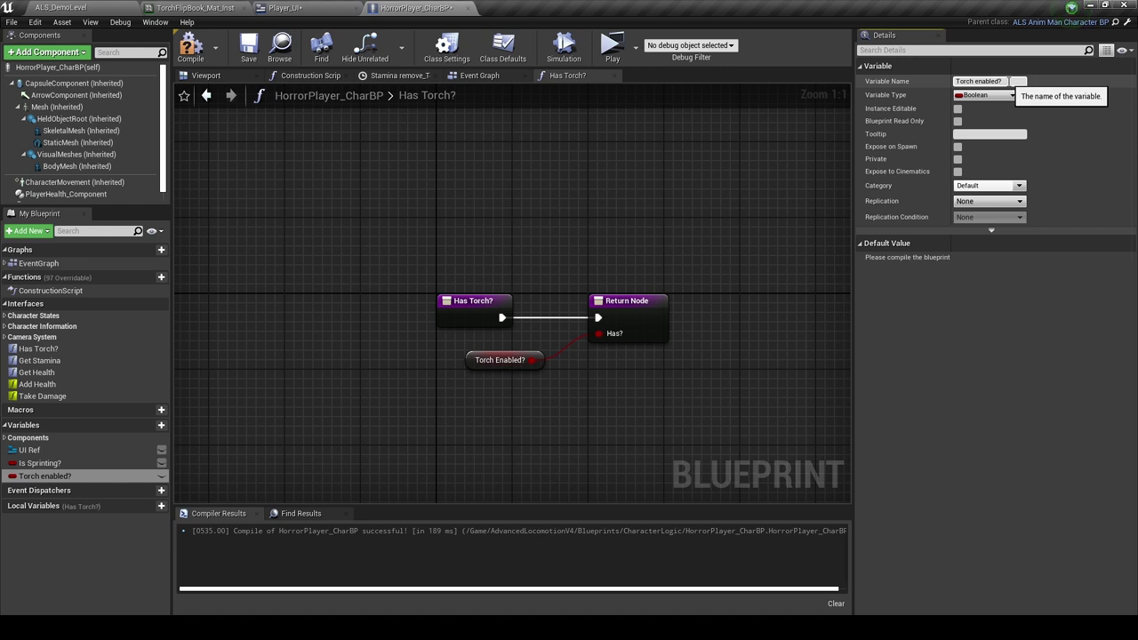
pyautogui.moveTo(461, 230); pyautogui.dragTo(387, 232, button='right')
pyautogui.click(190, 46)
pyautogui.click(490, 73)
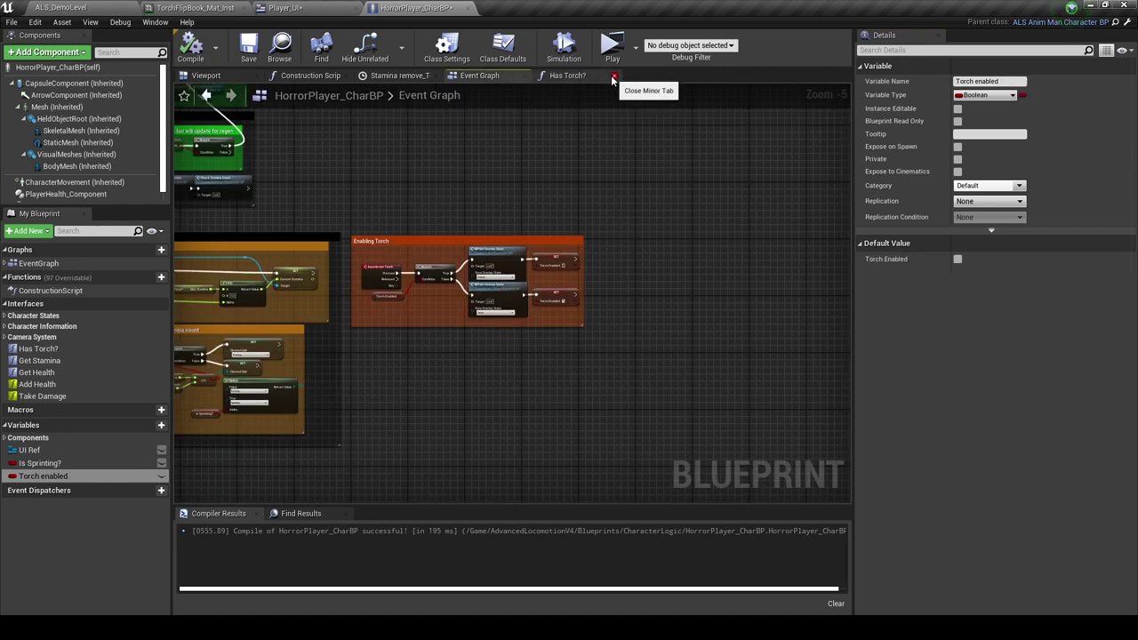
pyautogui.click(612, 77)
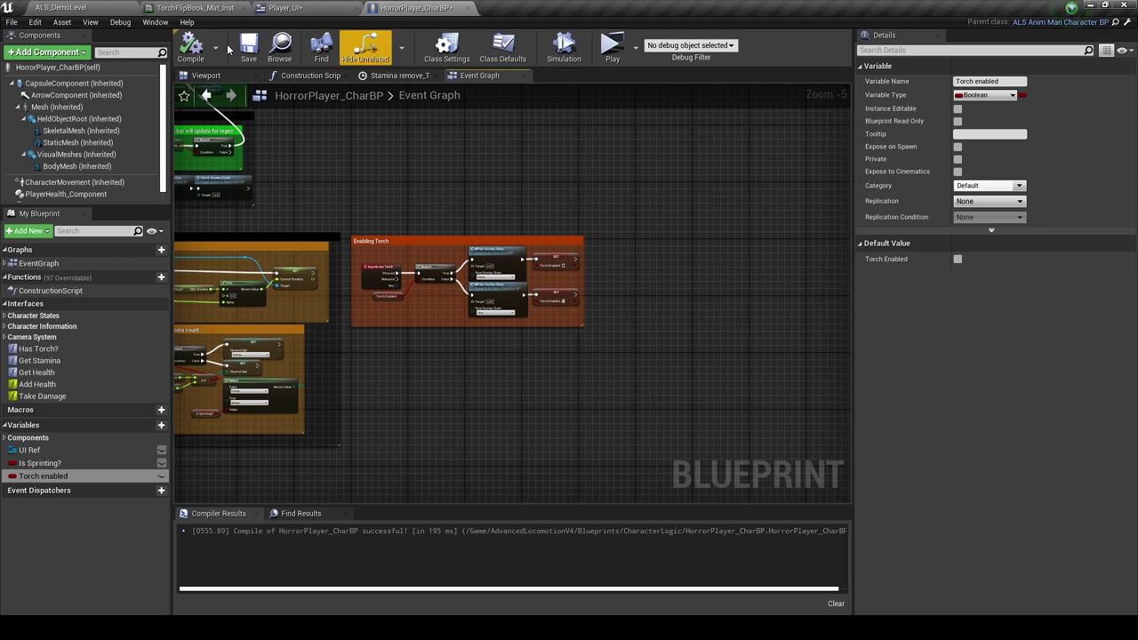
pyautogui.click(284, 8)
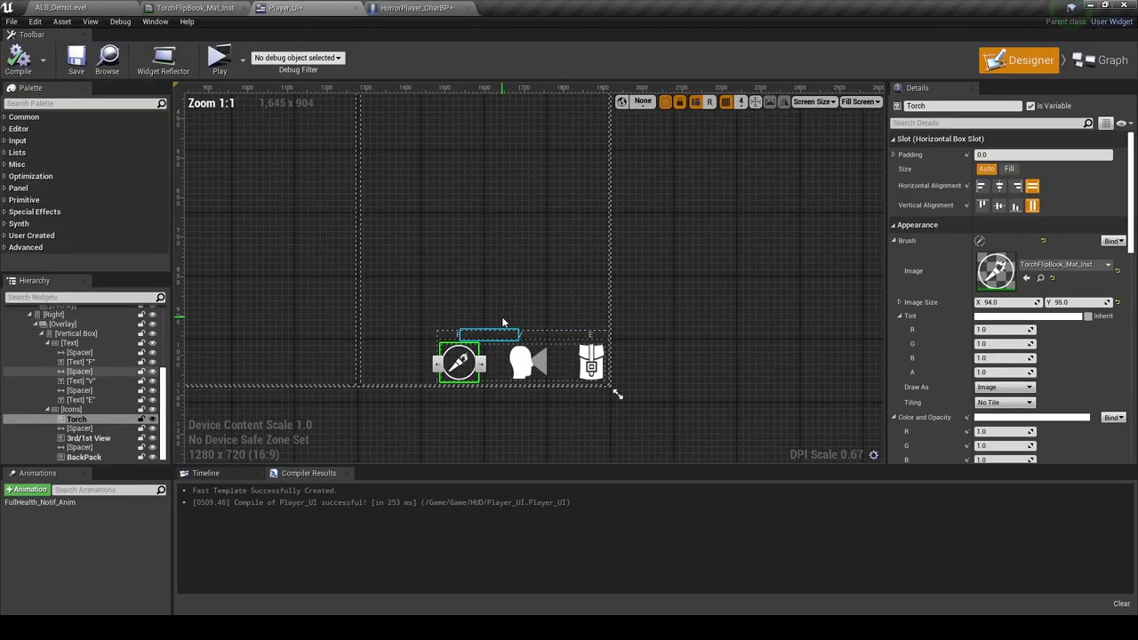
# Add a custom event named Torch on to Player_UI's event graph.
pyautogui.click(1088, 68)
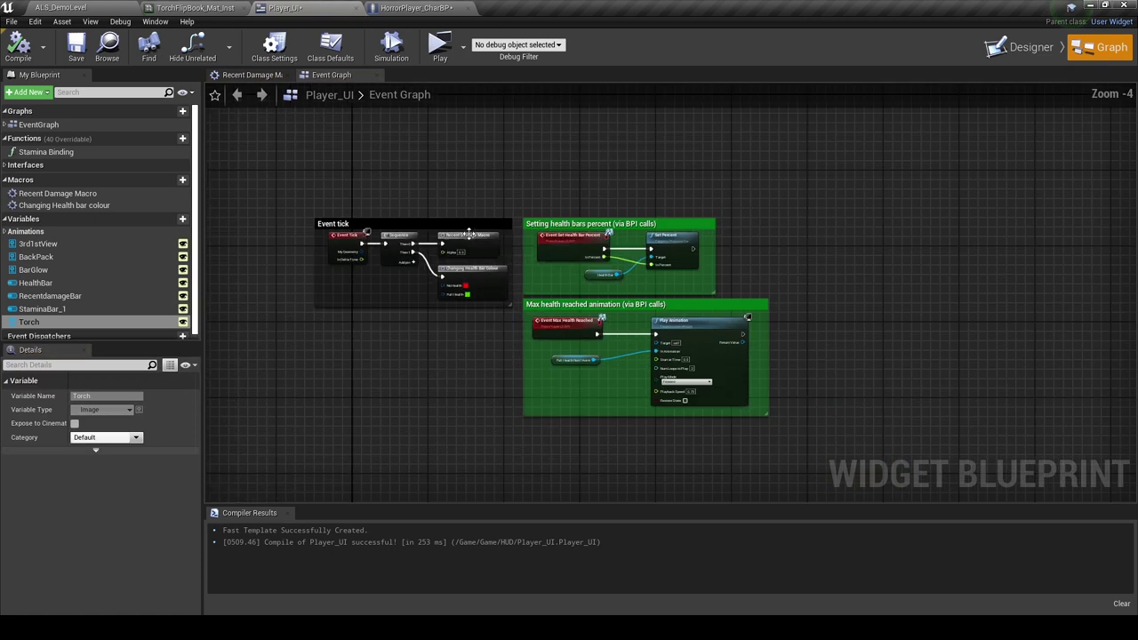
pyautogui.scroll(-2, 465, 234)
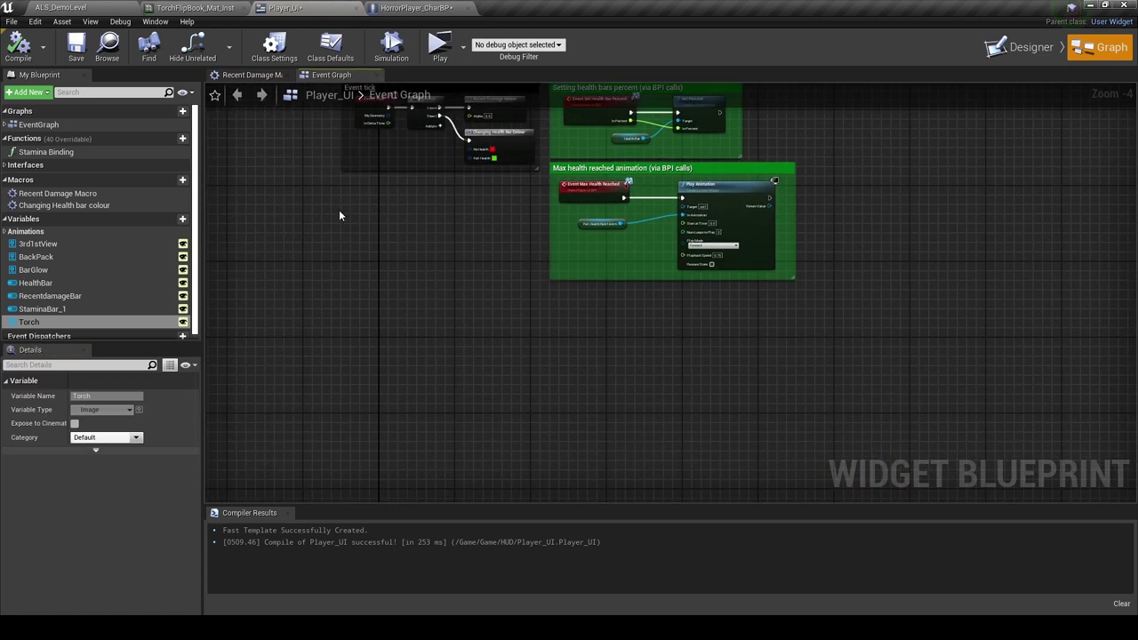
pyautogui.rightClick(339, 215)
pyautogui.write('custom')
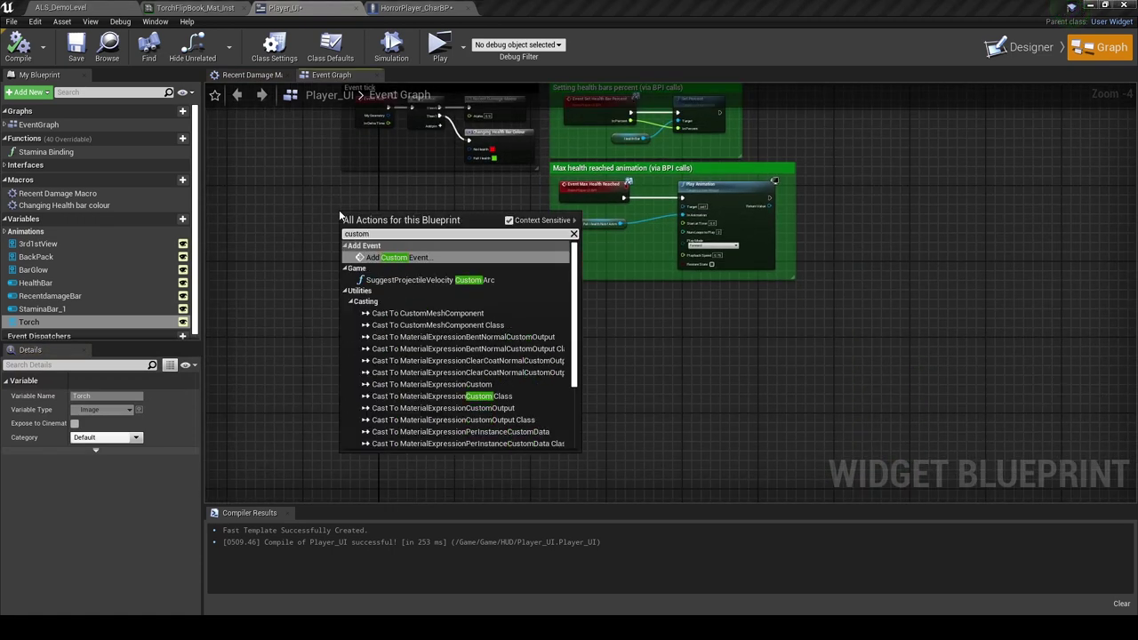
pyautogui.write(' event')
pyautogui.press('Return')
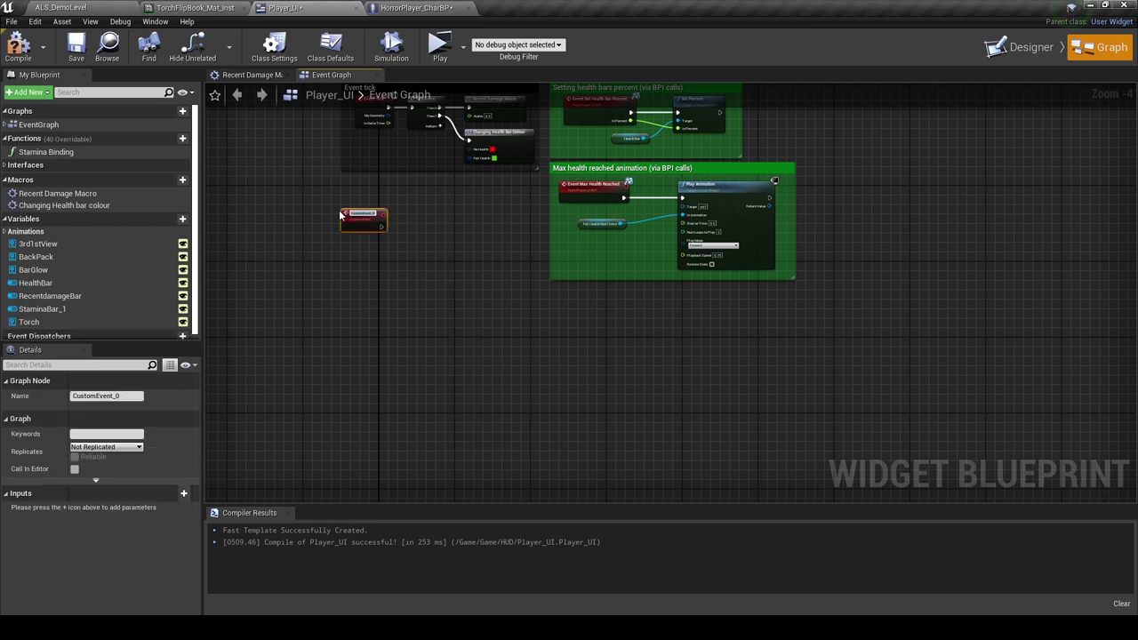
pyautogui.scroll(2, 353, 194)
pyautogui.scroll(2, 352, 192)
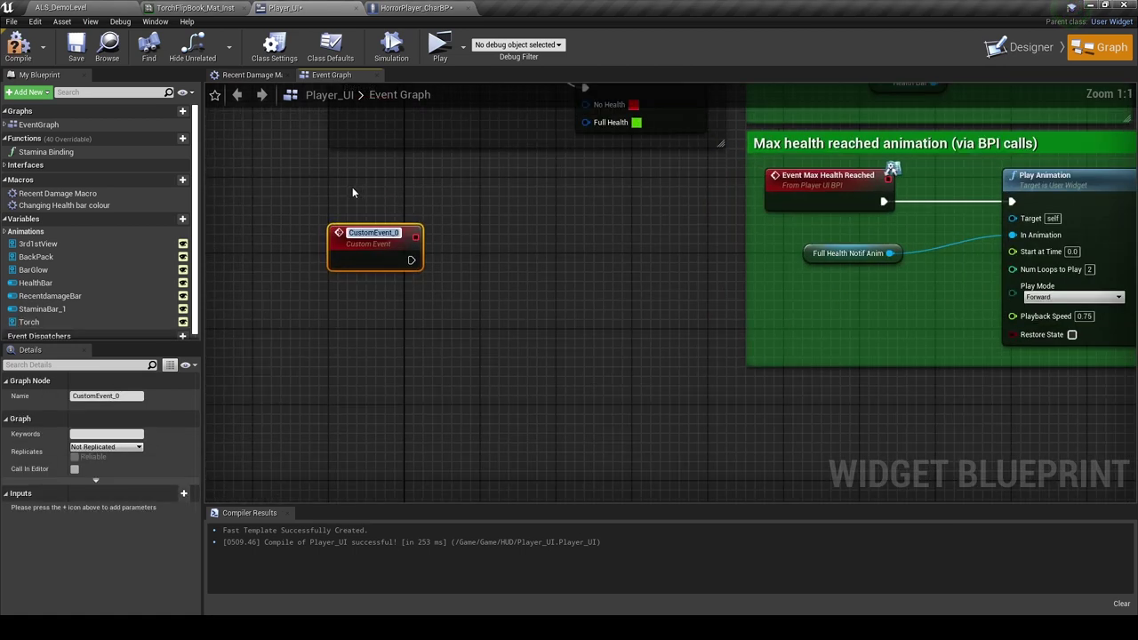
pyautogui.write('Torch on')
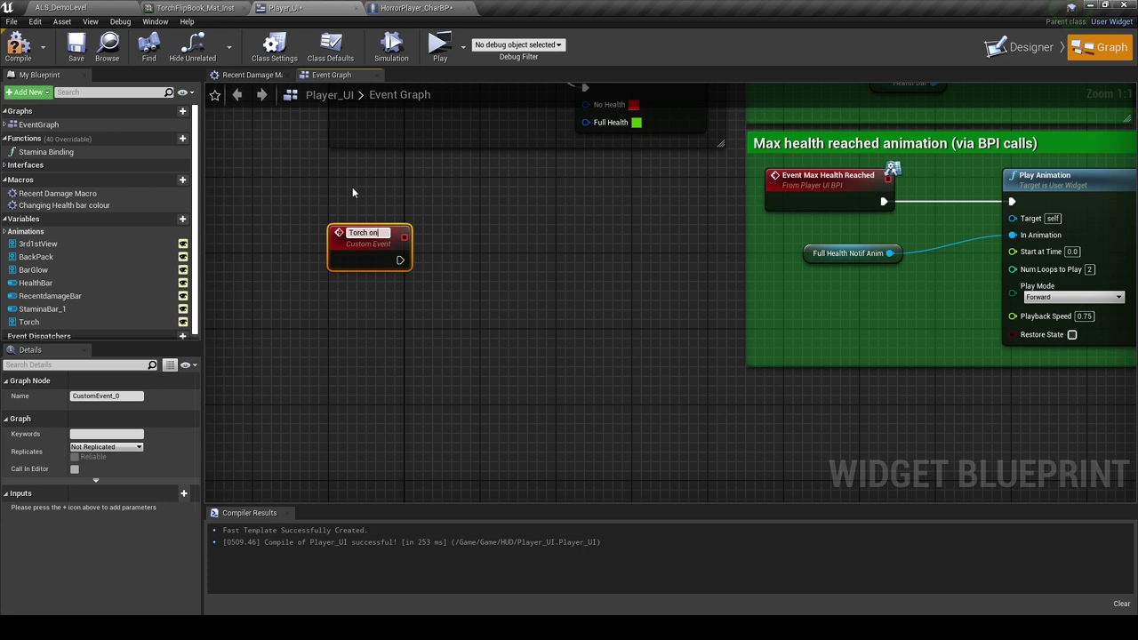
pyautogui.press('Return')
# Place Torch on below the green health comment, glancing at the Designer and material instance.
pyautogui.scroll(-2, 352, 192)
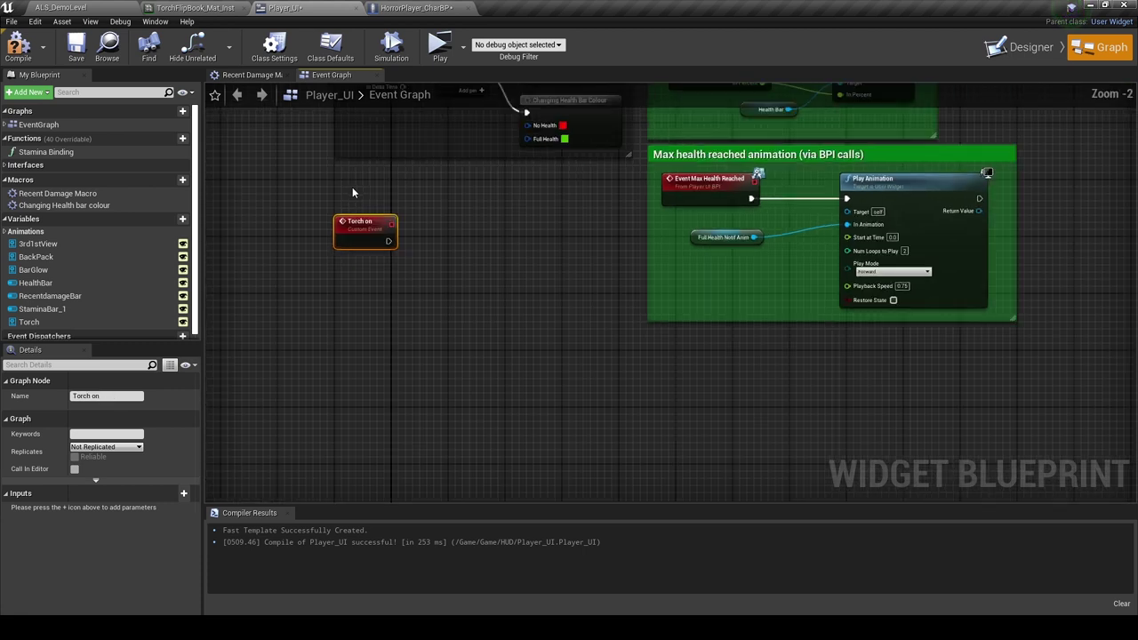
pyautogui.moveTo(344, 237); pyautogui.dragTo(667, 360)
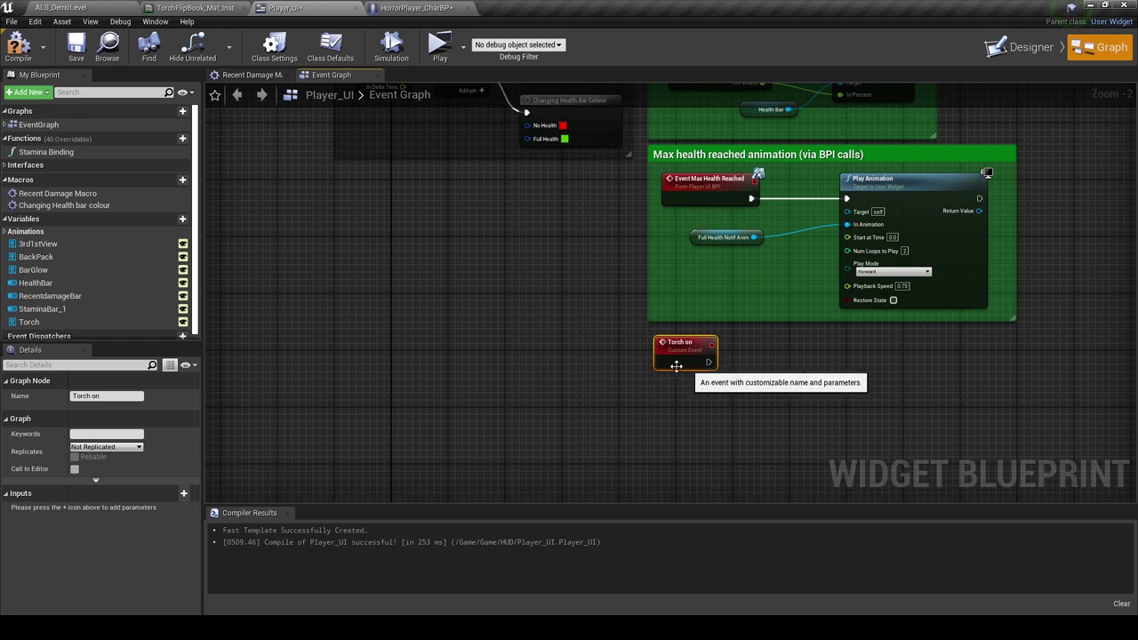
pyautogui.moveTo(667, 360); pyautogui.dragTo(414, 324, button='right')
pyautogui.scroll(2, 534, 356)
pyautogui.moveTo(534, 356); pyautogui.dragTo(502, 355, button='right')
pyautogui.click(1022, 47)
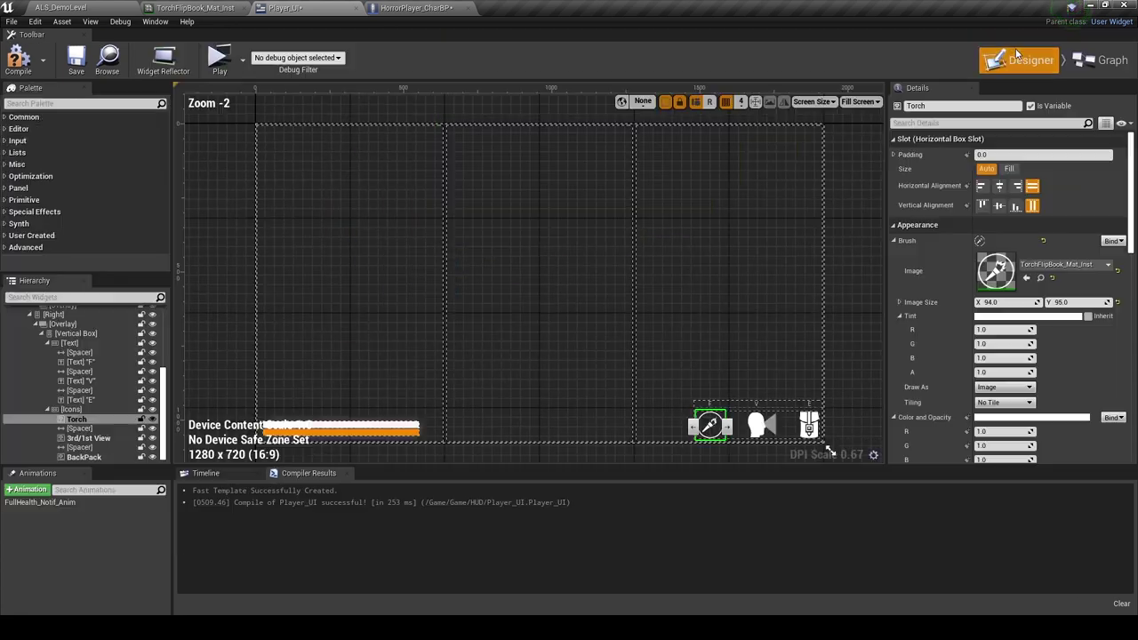
pyautogui.scroll(2, 751, 400)
pyautogui.scroll(4, 736, 416)
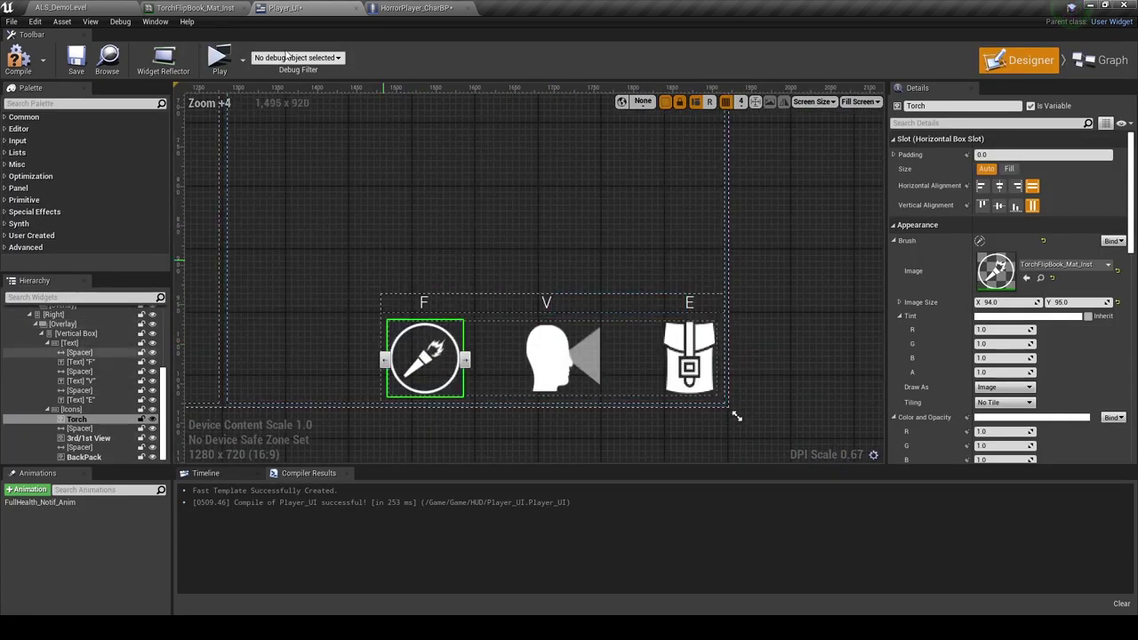
pyautogui.click(196, 7)
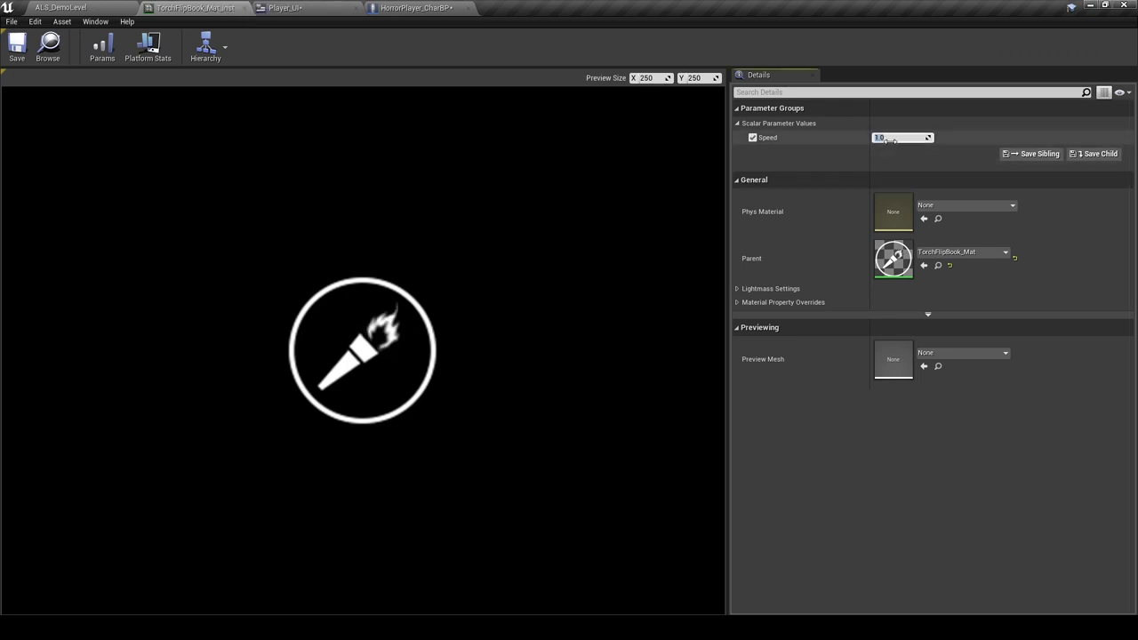
pyautogui.click(275, 7)
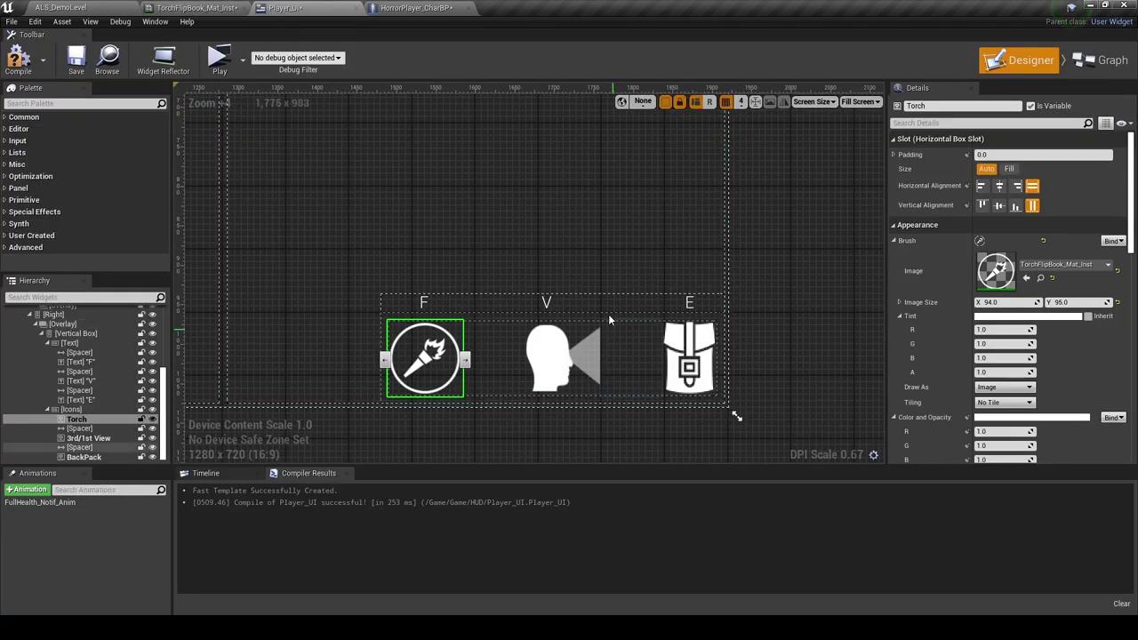
pyautogui.click(1107, 60)
# Add a Create Dynamic Material Instance node executed from the Torch on event.
pyautogui.rightClick(437, 358)
pyautogui.write('dynamic material')
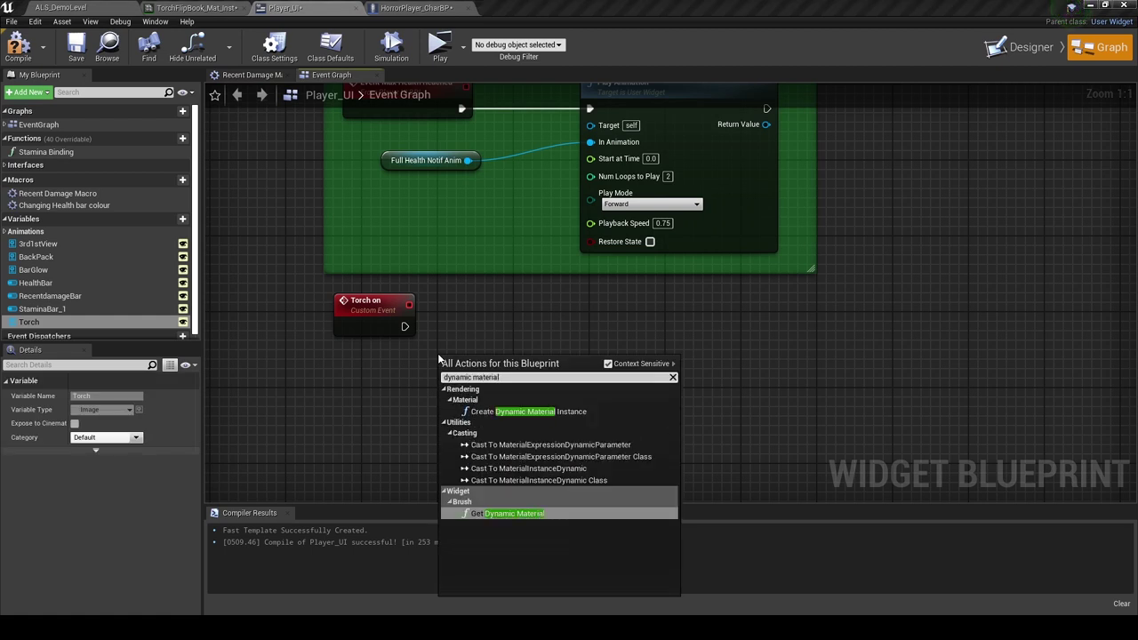
pyautogui.click(524, 412)
pyautogui.moveTo(515, 376); pyautogui.dragTo(553, 328)
pyautogui.moveTo(484, 327); pyautogui.dragTo(405, 326)
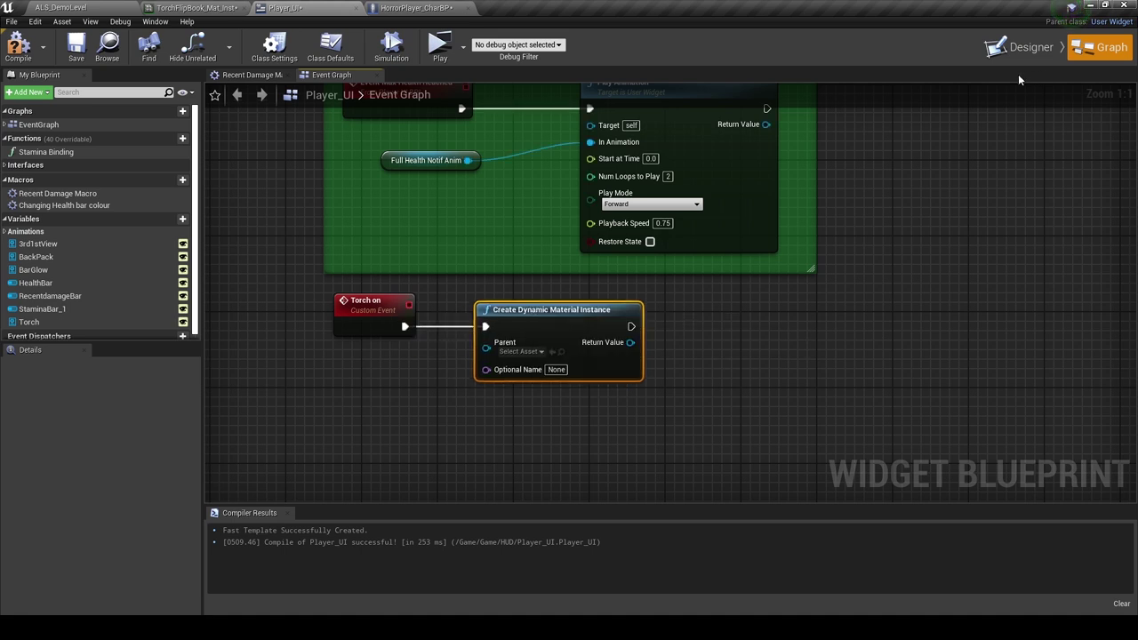
pyautogui.click(1018, 49)
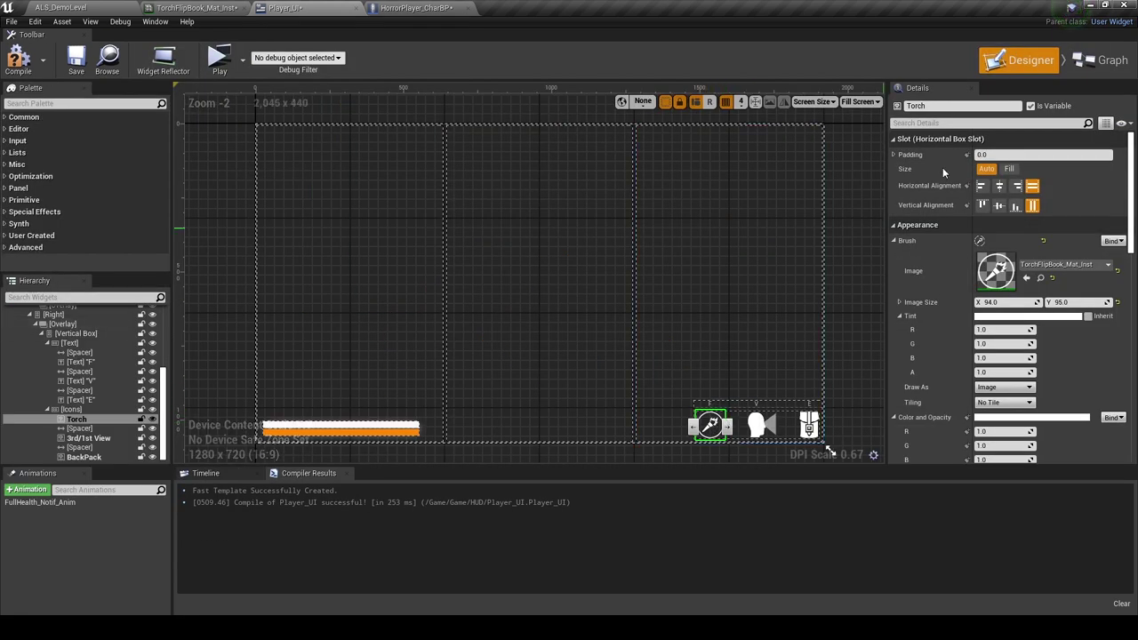
pyautogui.click(1102, 60)
# Add a Torch getter and Get Dynamic Material, feeding the instance's Parent input.
pyautogui.moveTo(30, 322)
pyautogui.mouseDown()
pyautogui.moveTo(264, 397)
pyautogui.moveTo(392, 383)
pyautogui.mouseUp()
pyautogui.write('get material')
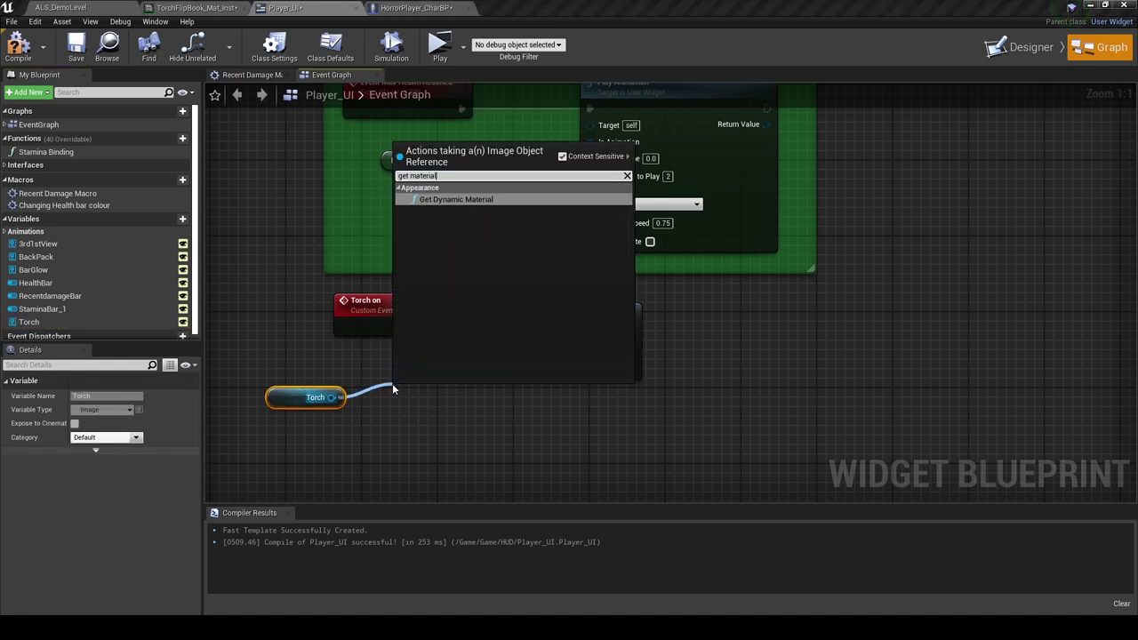
pyautogui.press('Return')
pyautogui.moveTo(404, 326); pyautogui.dragTo(402, 420)
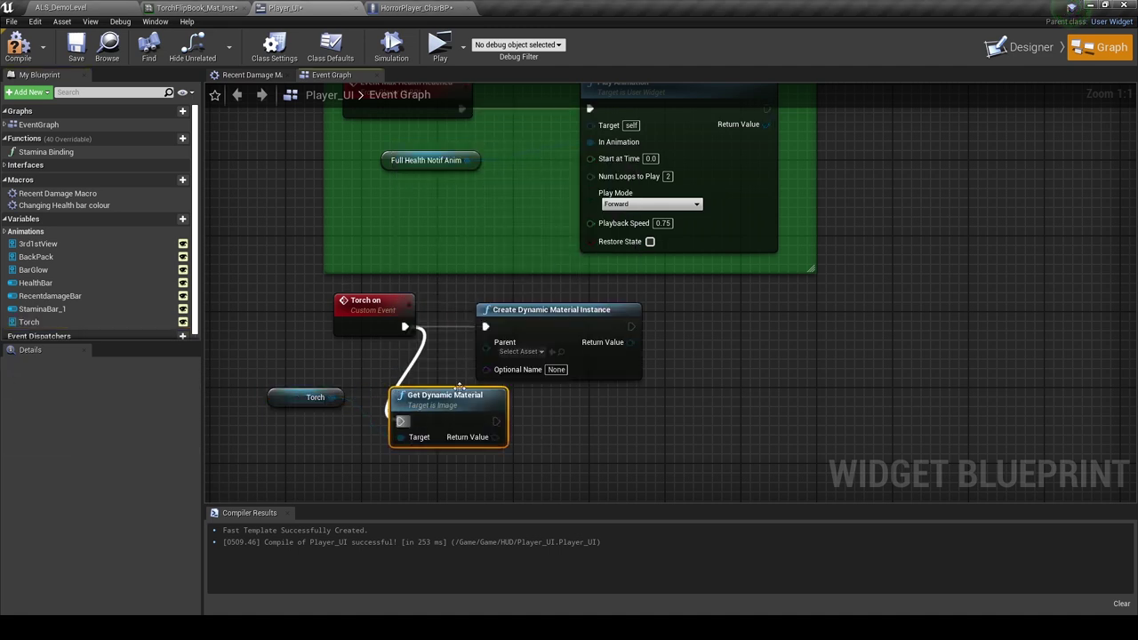
pyautogui.moveTo(551, 309); pyautogui.dragTo(655, 318)
pyautogui.click(366, 300)
pyautogui.moveTo(426, 400)
pyautogui.mouseDown()
pyautogui.moveTo(482, 314)
pyautogui.moveTo(474, 305)
pyautogui.mouseUp()
pyautogui.moveTo(311, 395); pyautogui.dragTo(378, 358)
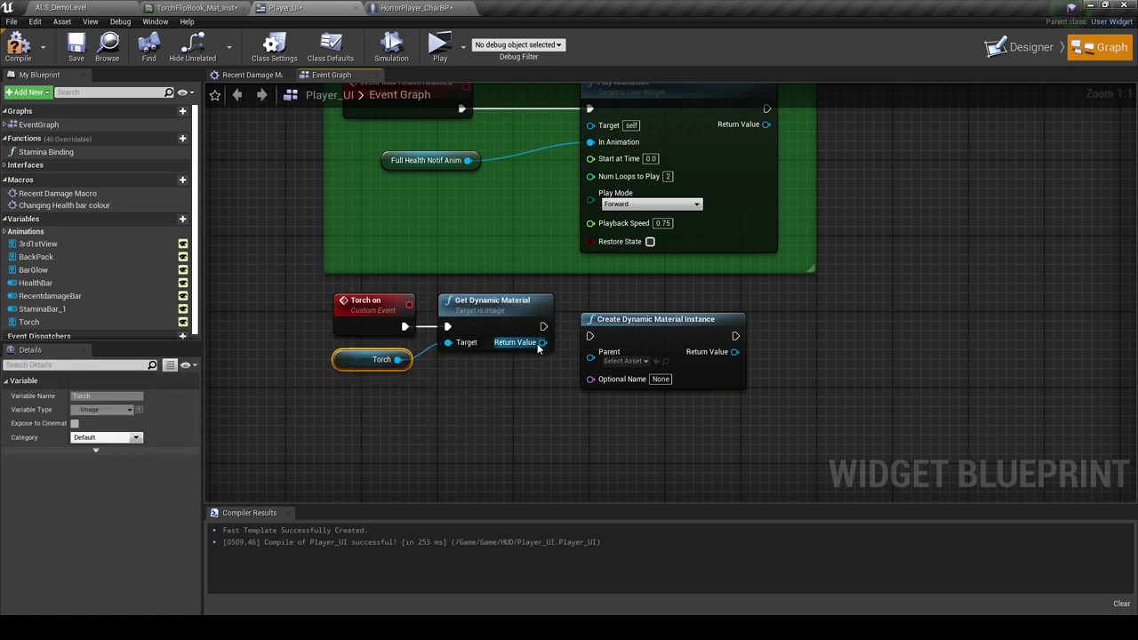
pyautogui.moveTo(542, 343); pyautogui.dragTo(591, 357)
pyautogui.moveTo(543, 327); pyautogui.dragTo(590, 336)
pyautogui.moveTo(622, 318); pyautogui.dragTo(622, 309)
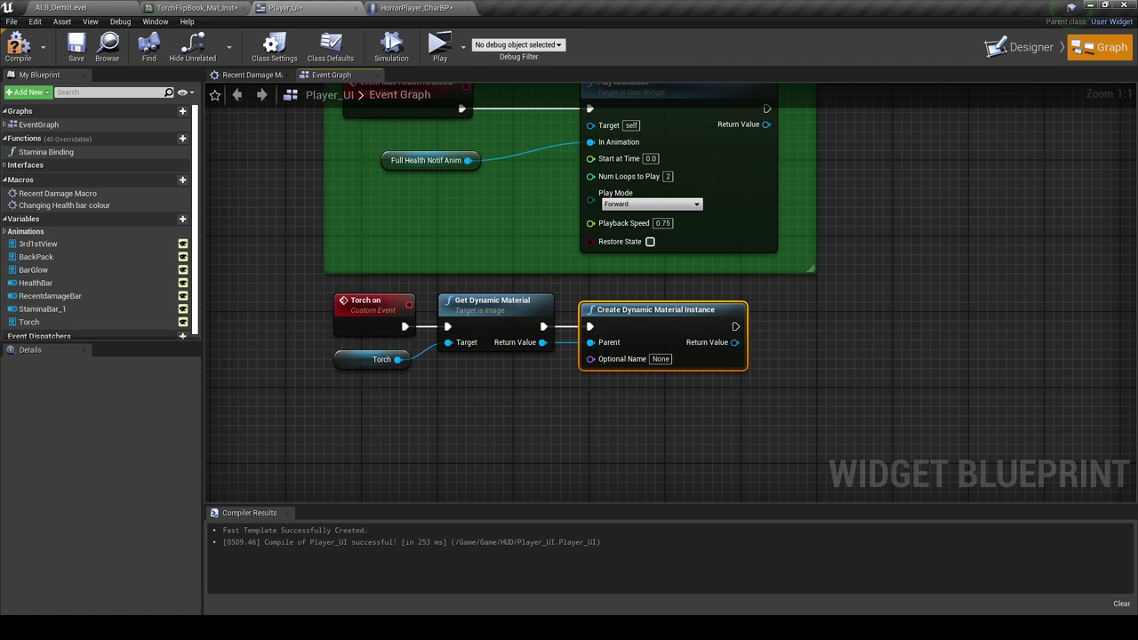
pyautogui.moveTo(713, 341); pyautogui.dragTo(527, 341, button='right')
pyautogui.moveTo(542, 342); pyautogui.dragTo(612, 347)
# Add Set Brush from Material for the Torch image and wire its execution.
pyautogui.click(258, 356)
pyautogui.rightClick(259, 356)
pyautogui.moveTo(214, 360); pyautogui.dragTo(403, 400)
pyautogui.write('set ma')
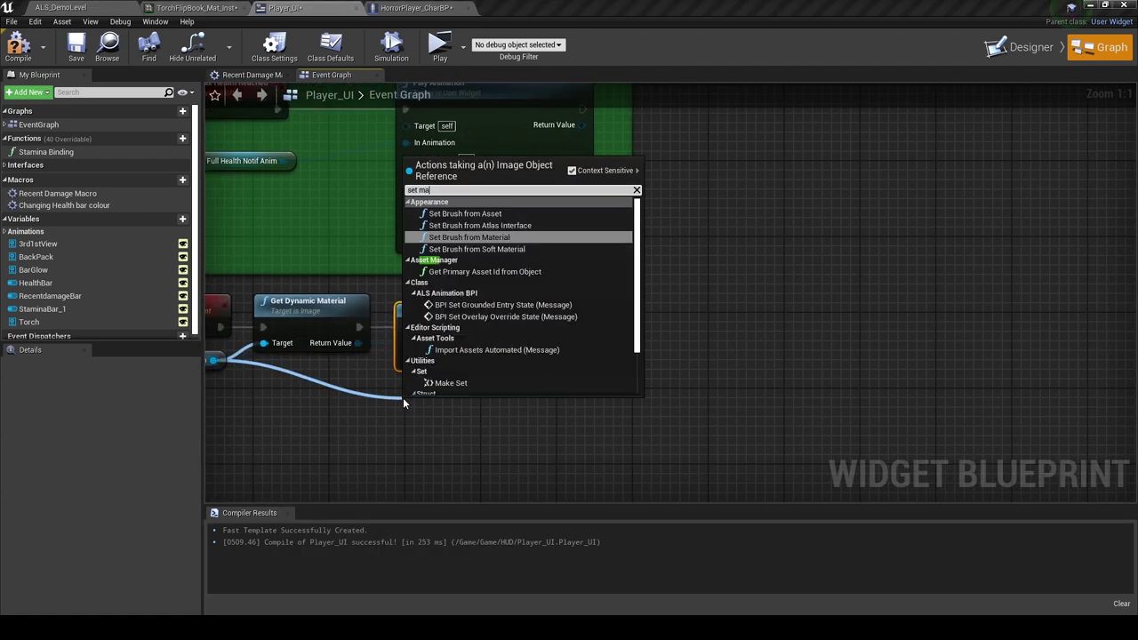
pyautogui.write('te')
pyautogui.press('Return')
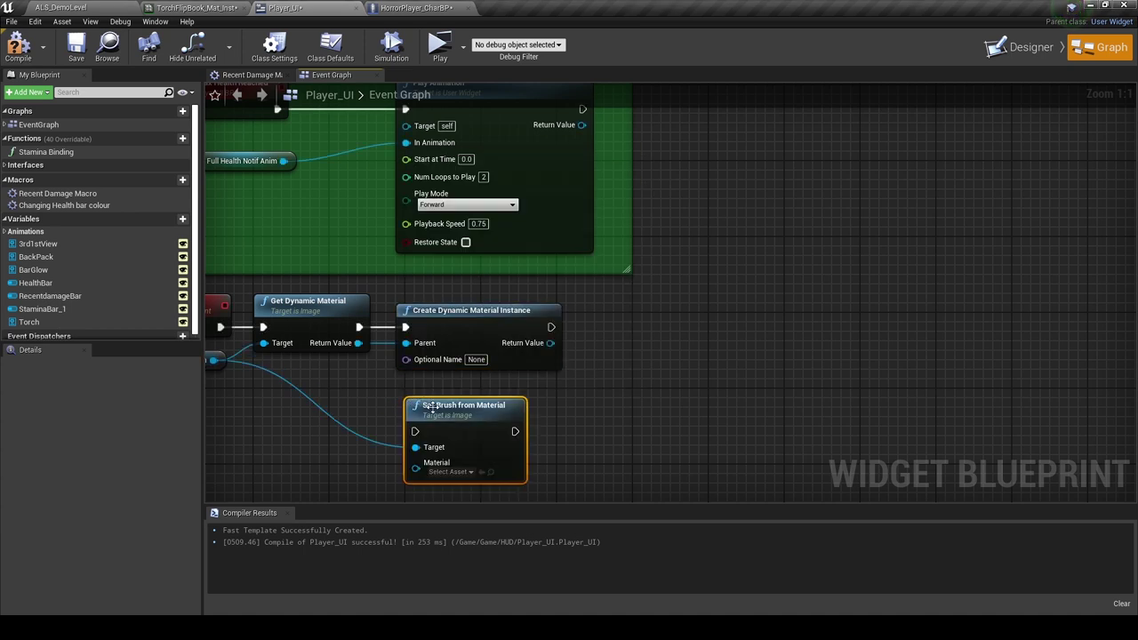
pyautogui.moveTo(430, 407); pyautogui.dragTo(629, 313)
pyautogui.moveTo(552, 328); pyautogui.dragTo(614, 336)
pyautogui.moveTo(569, 418); pyautogui.dragTo(624, 413, button='right')
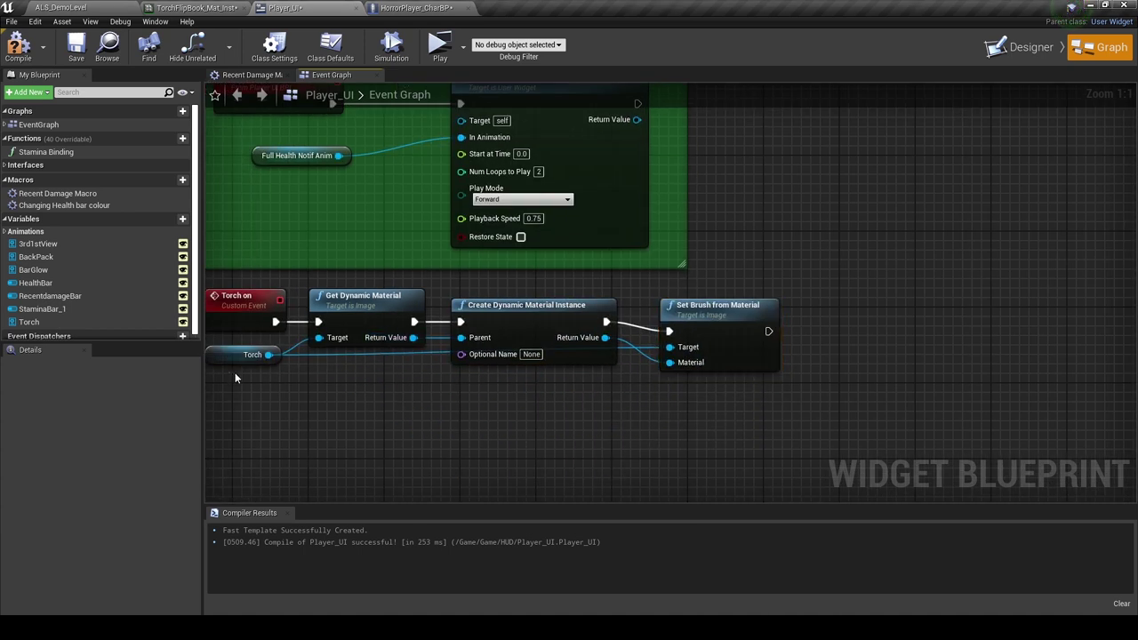
# Tidy the chain with level reroute points on the Torch-to-Target wire.
pyautogui.click(250, 357)
pyautogui.moveTo(696, 330); pyautogui.dragTo(742, 337, button='right')
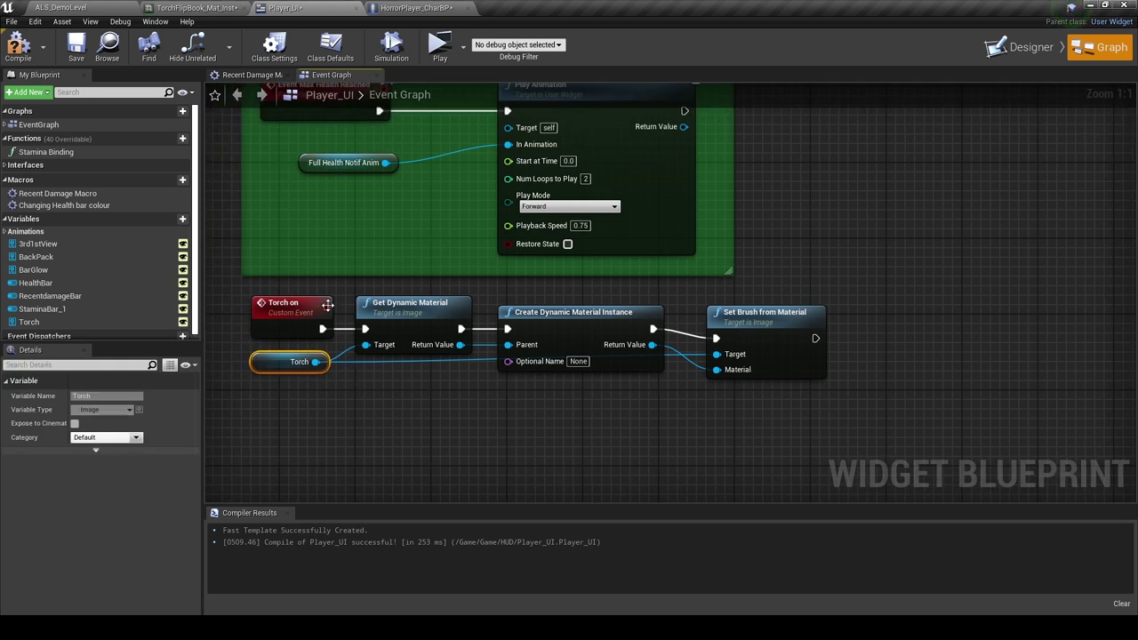
pyautogui.moveTo(335, 289); pyautogui.dragTo(836, 378)
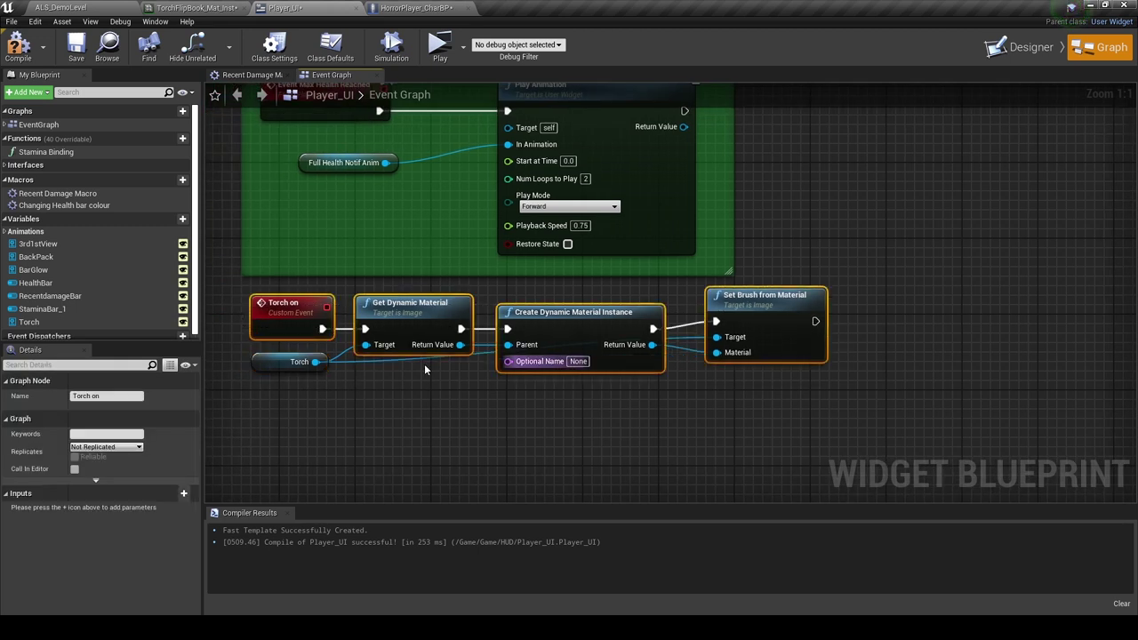
pyautogui.doubleClick(350, 360)
pyautogui.moveTo(356, 362)
pyautogui.mouseDown()
pyautogui.moveTo(404, 399)
pyautogui.moveTo(645, 410)
pyautogui.mouseUp()
pyautogui.click(757, 315)
pyautogui.moveTo(758, 316); pyautogui.dragTo(757, 326)
pyautogui.click(548, 415)
pyautogui.hotkey('alt', 'shift', 'w')
pyautogui.moveTo(672, 396); pyautogui.dragTo(412, 402, button='right')
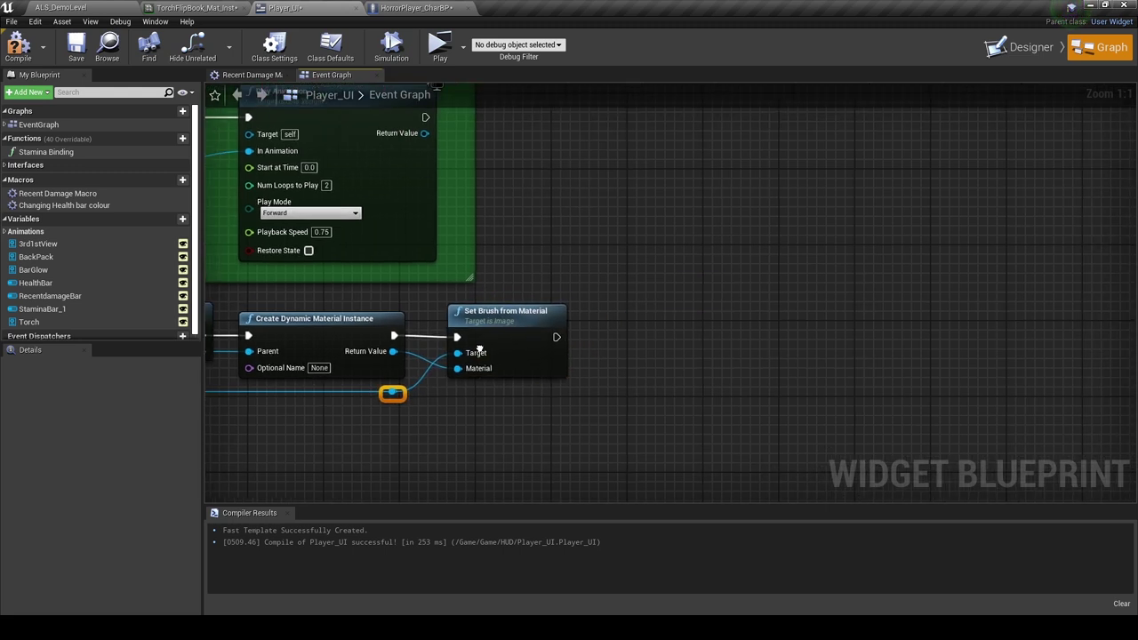
# Add Set Scalar Parameter Value after Set Brush, targeting the dynamic material instance.
pyautogui.moveTo(393, 351); pyautogui.dragTo(459, 400)
pyautogui.write('set scalar par')
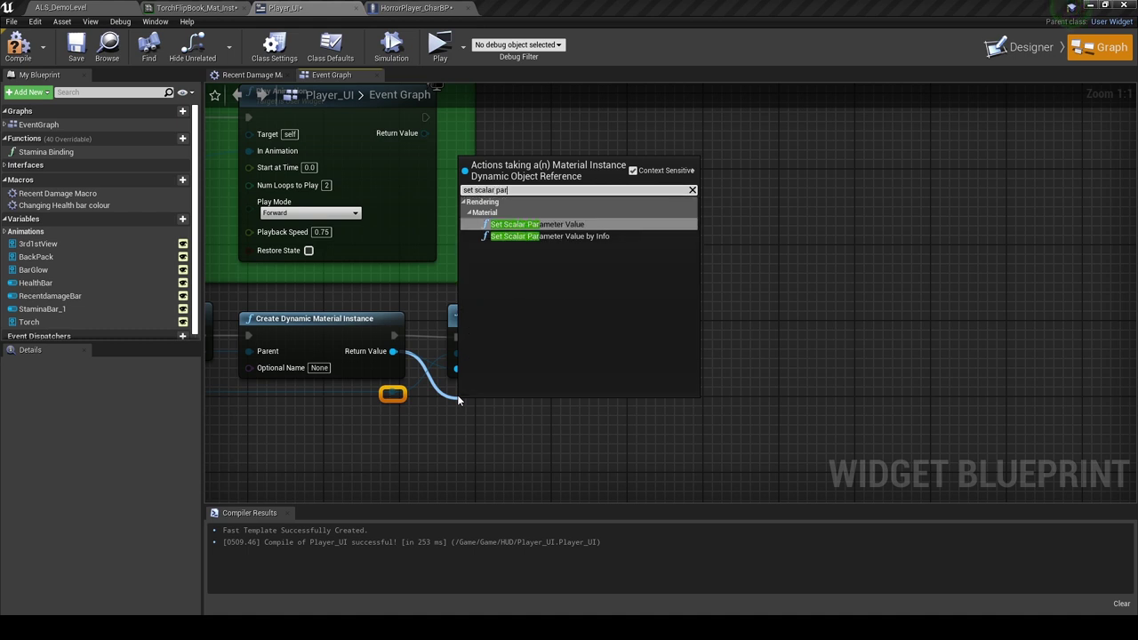
pyautogui.press('Return')
pyautogui.moveTo(471, 402); pyautogui.dragTo(631, 309)
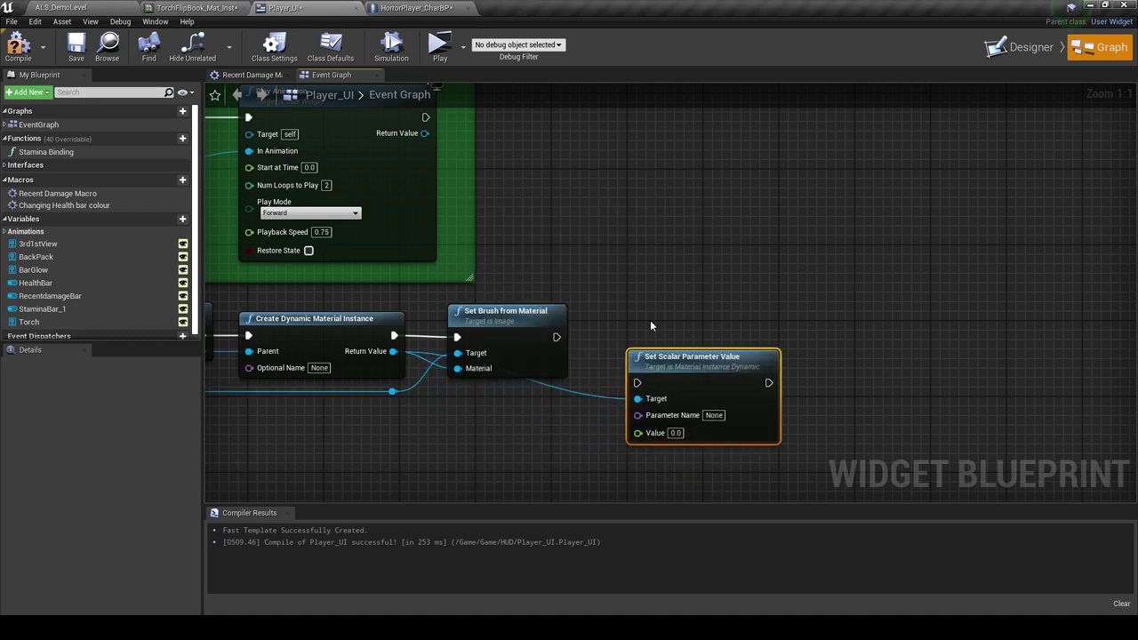
pyautogui.moveTo(556, 337); pyautogui.dragTo(630, 329)
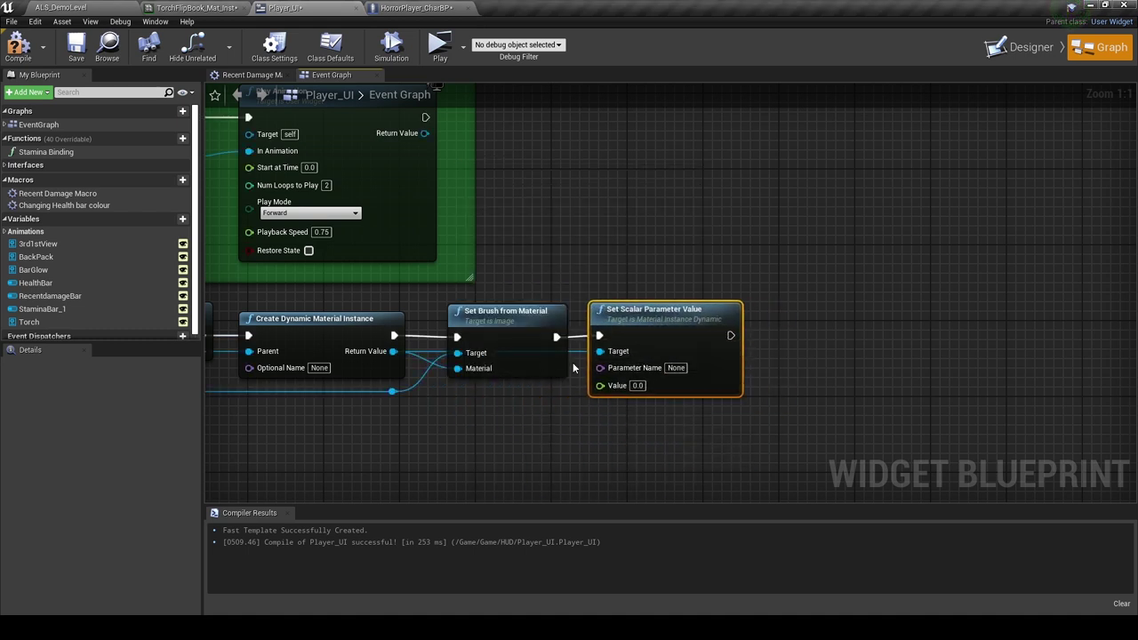
pyautogui.moveTo(581, 357); pyautogui.dragTo(579, 349)
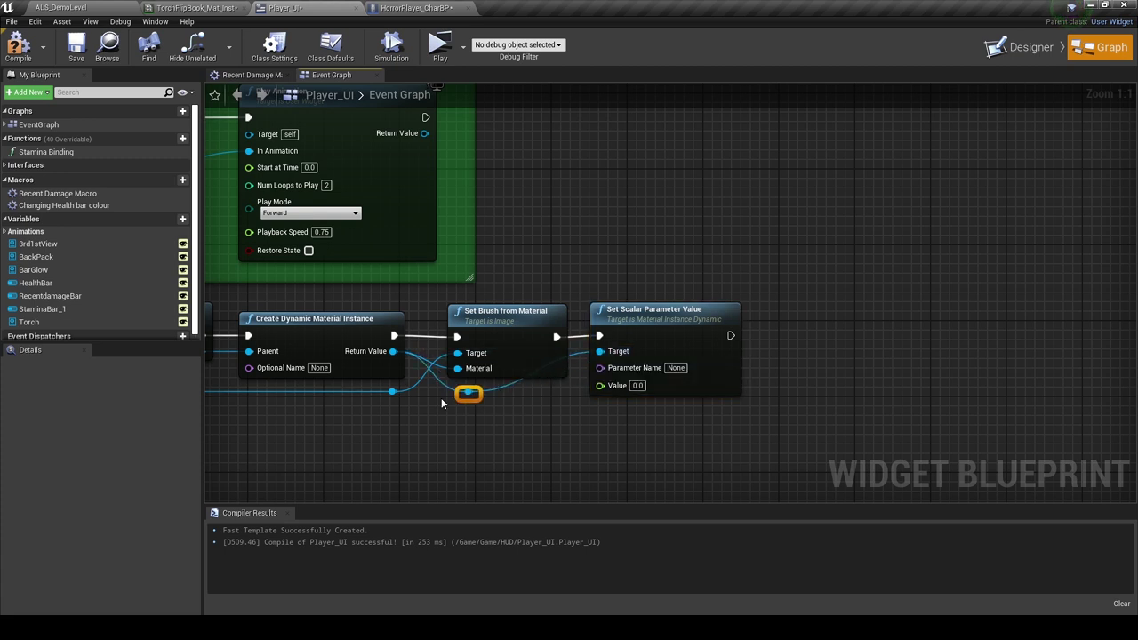
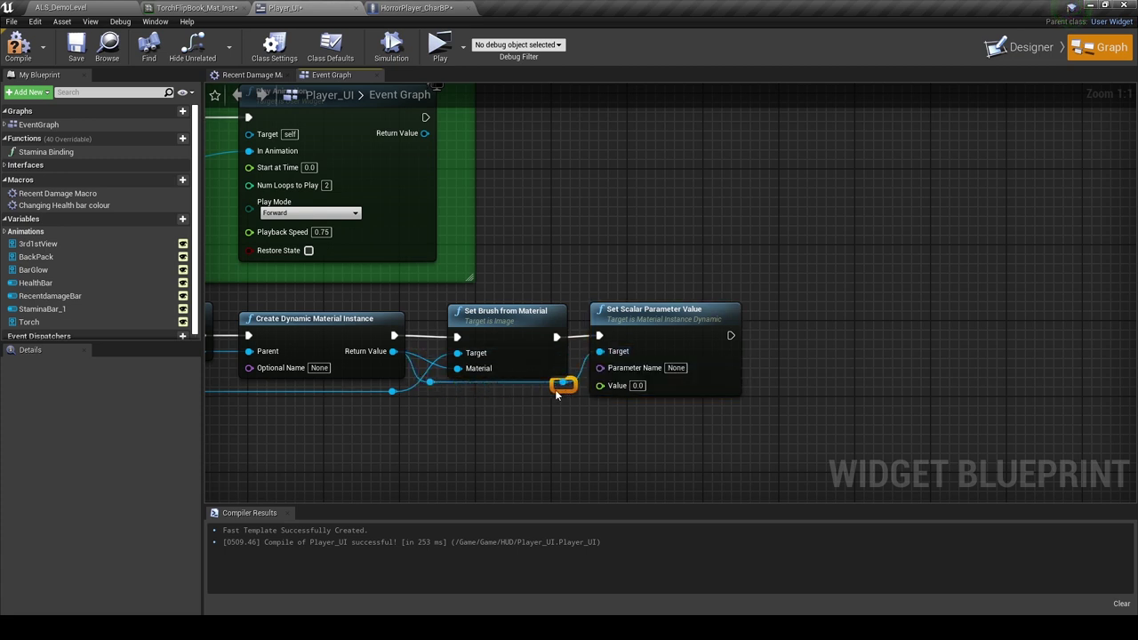
# Align the reroute knots and move the Set Brush and Set Scalar nodes up.
pyautogui.press('q')
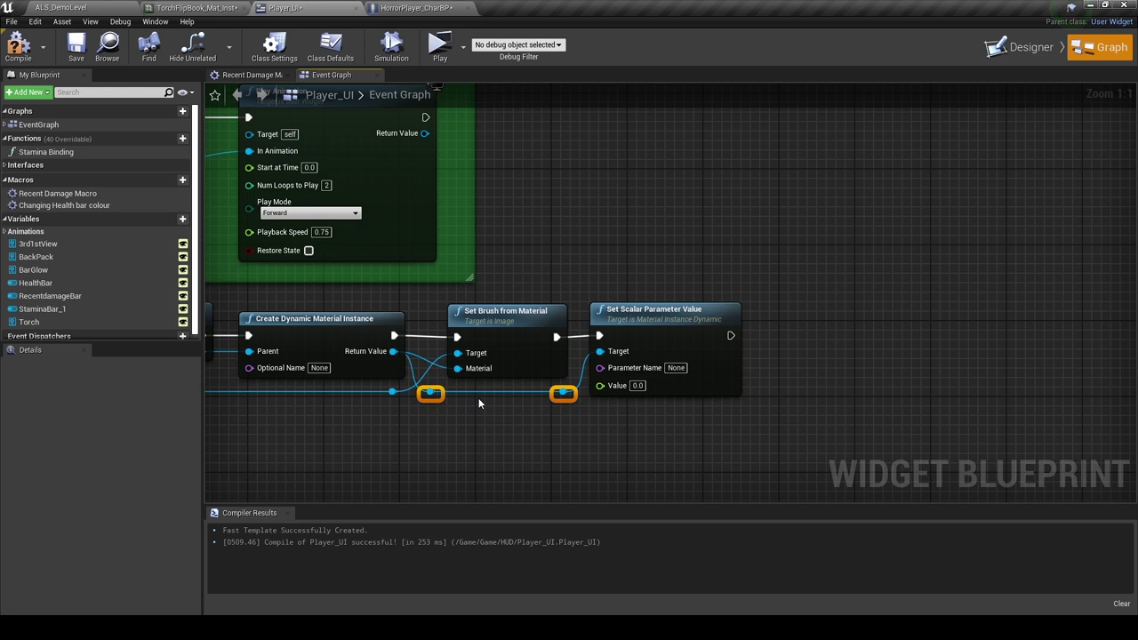
pyautogui.moveTo(608, 341)
pyautogui.mouseDown(button='right')
pyautogui.moveTo(557, 336)
pyautogui.moveTo(711, 336)
pyautogui.mouseUp(button='right')
pyautogui.scroll(-1, 711, 336)
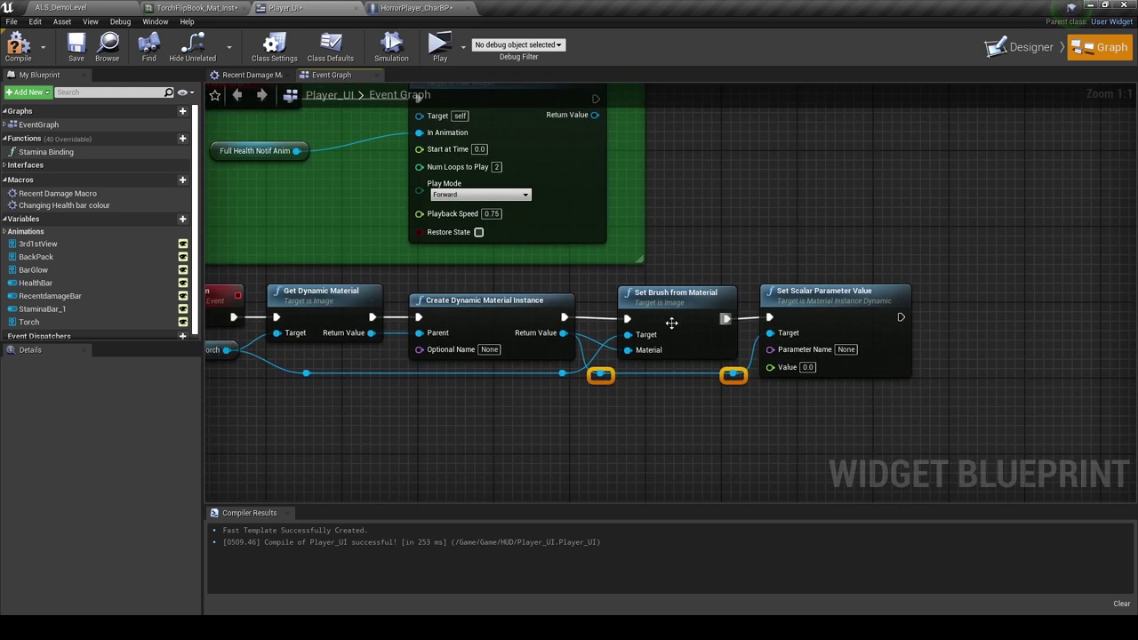
pyautogui.moveTo(898, 400); pyautogui.dragTo(623, 280)
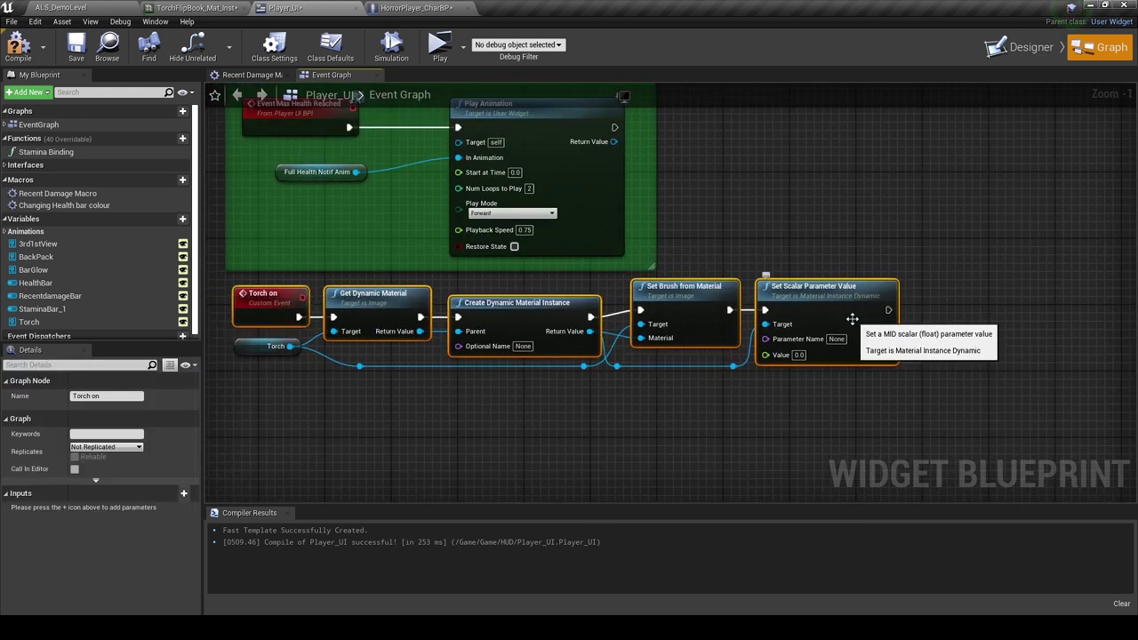
pyautogui.click(803, 398)
pyautogui.scroll(-1, 531, 349)
# Set the scalar parameter name to Speed with value 1.0, and compile Player_UI.
pyautogui.click(790, 341)
pyautogui.write('Speed')
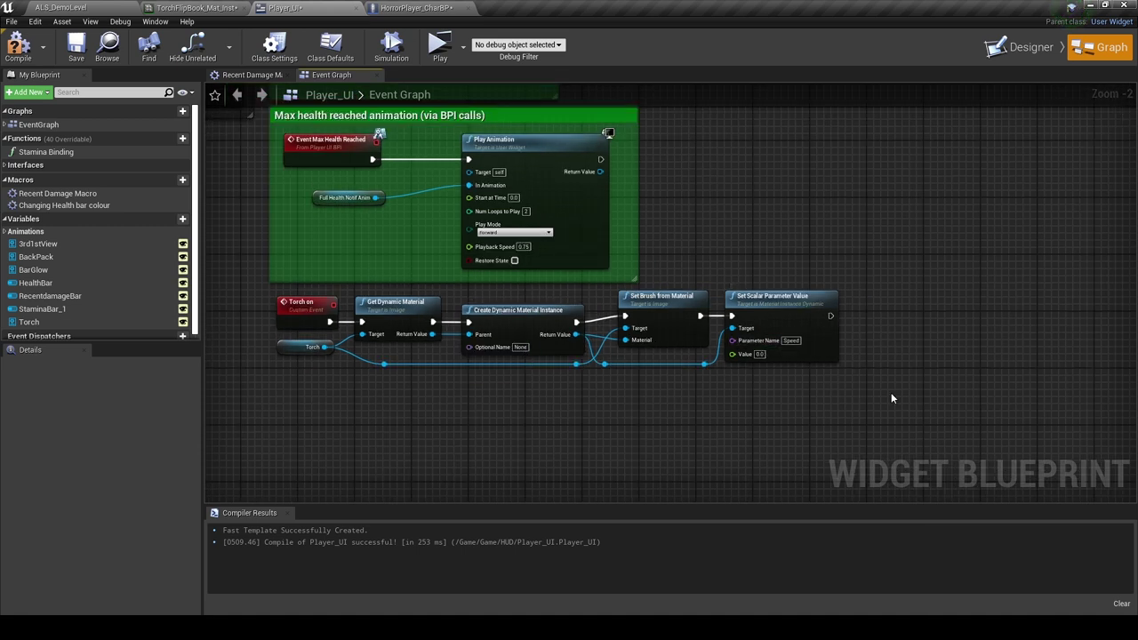
pyautogui.click(759, 353)
pyautogui.click(17, 56)
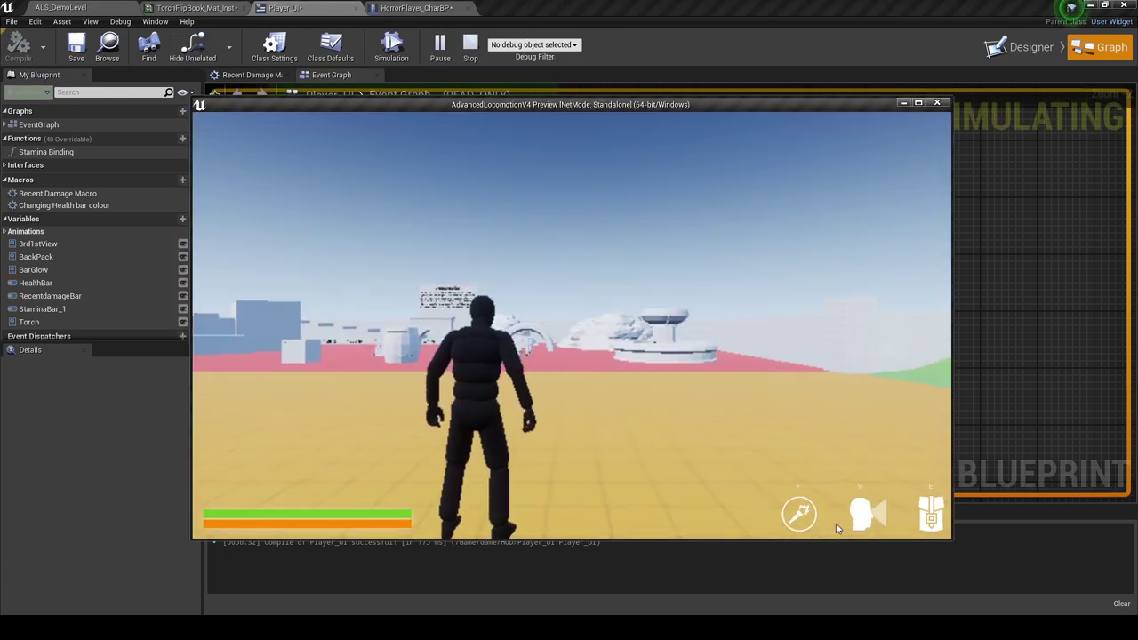
# Run a quick test play of the level and stop it.
pyautogui.click(399, 395)
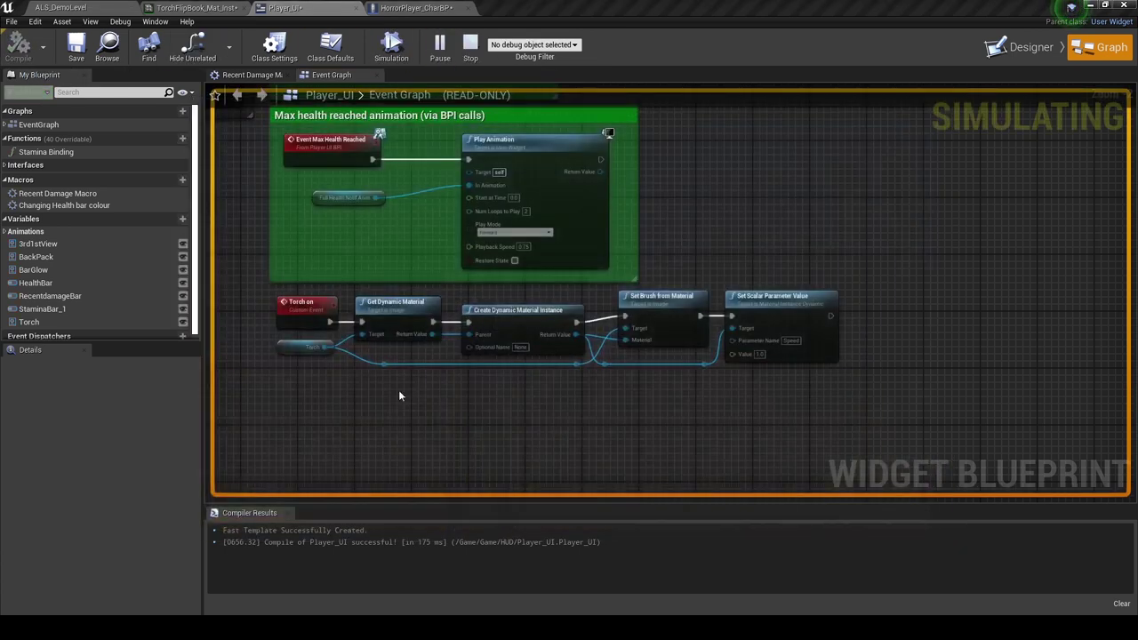
pyautogui.press('Escape')
pyautogui.moveTo(399, 396); pyautogui.dragTo(582, 175, button='right')
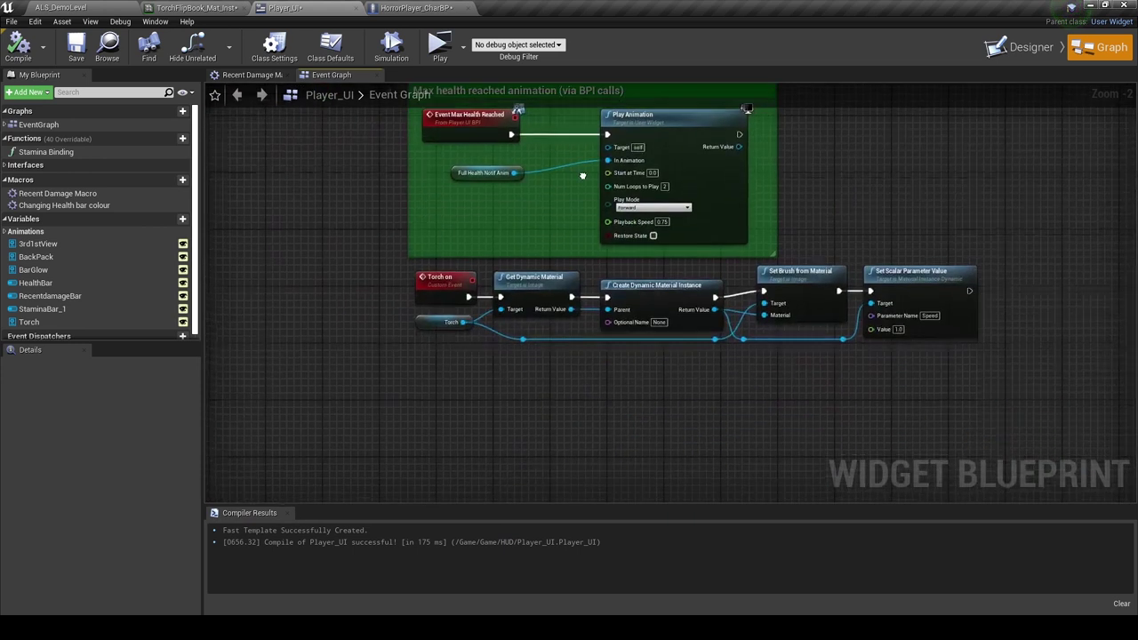
# Add an Event Construct node whose execution output calls Torch On.
pyautogui.rightClick(456, 384)
pyautogui.write('egin play')
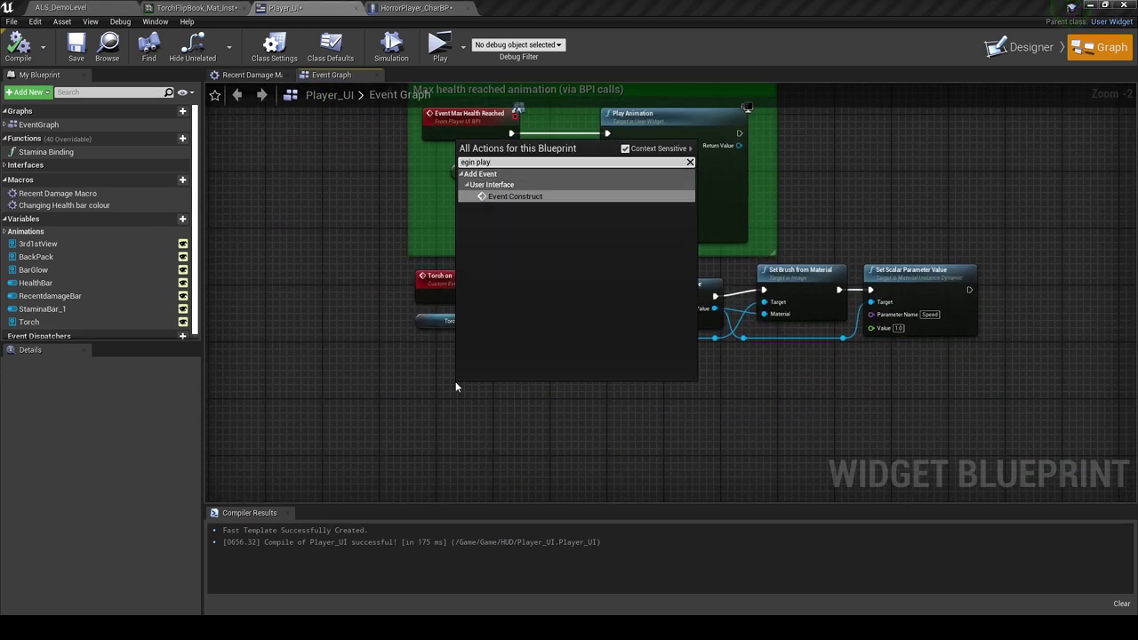
pyautogui.press('Return')
pyautogui.moveTo(520, 402); pyautogui.dragTo(556, 405)
pyautogui.write('torch o')
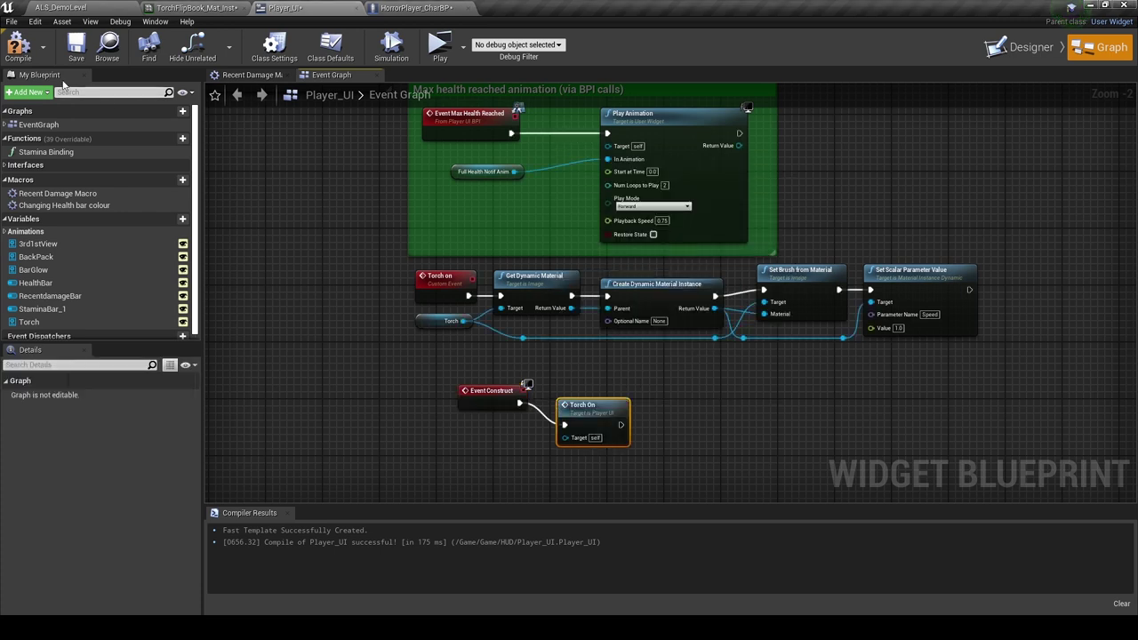
# Play-test the level to check the torch effect on construct, then stop.
pyautogui.click(439, 46)
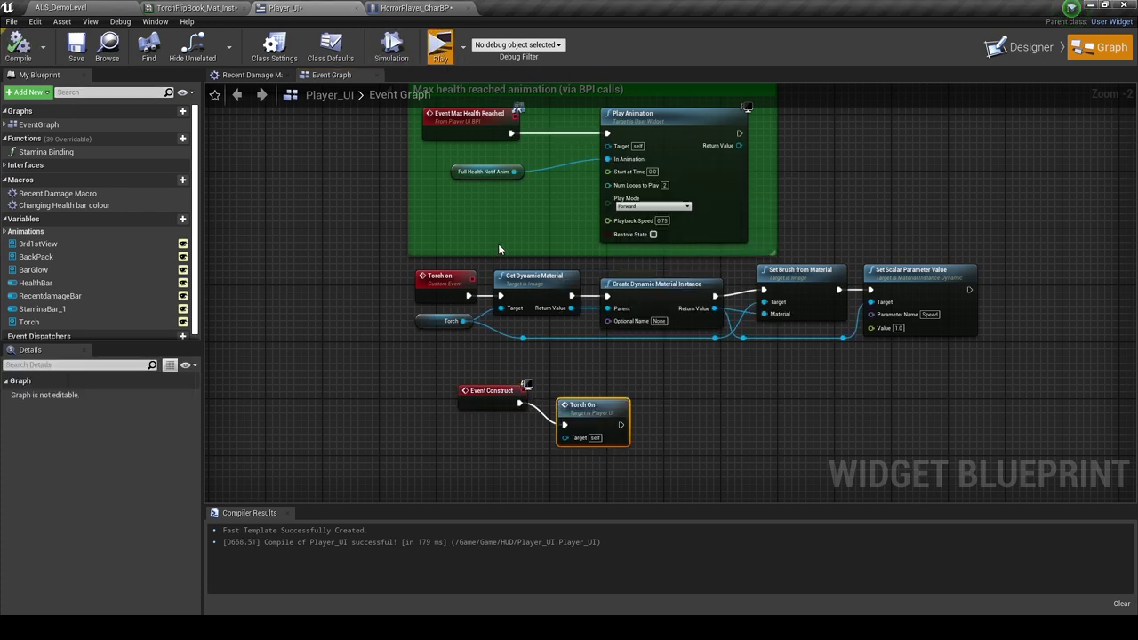
pyautogui.click(498, 275)
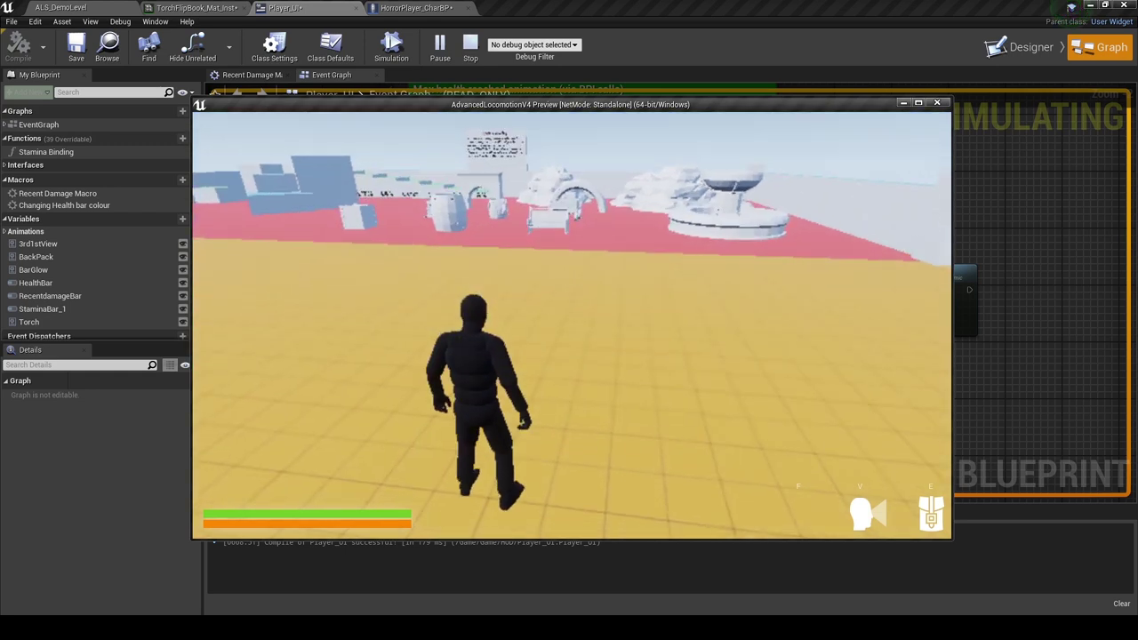
pyautogui.press('Escape')
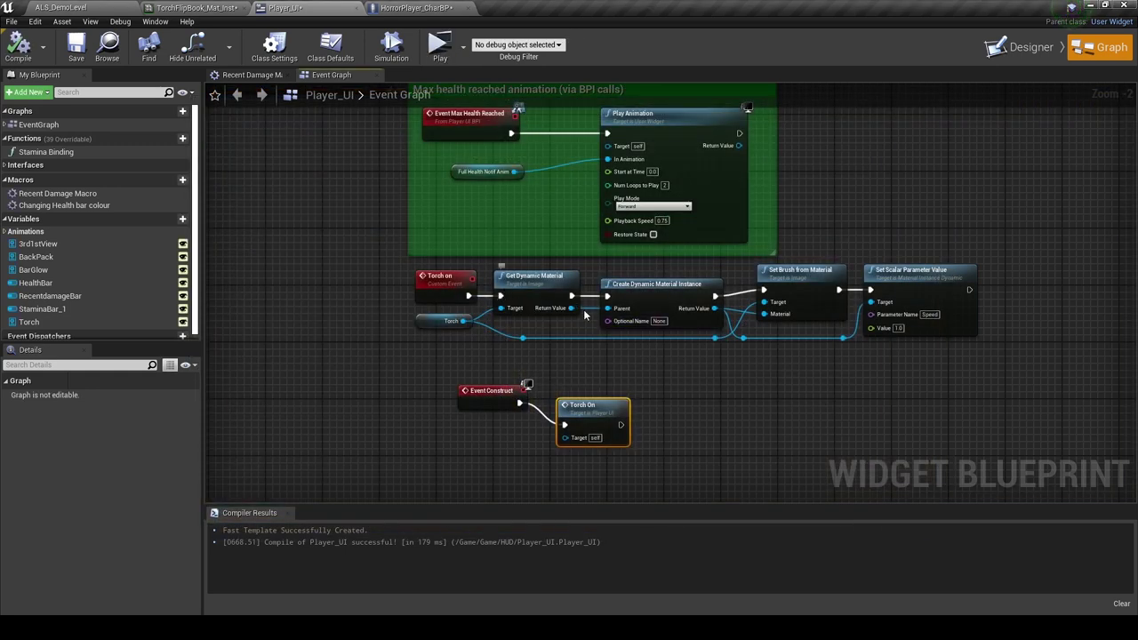
# Set TorchFlipBook_Mat_Inst as Create Dynamic Material Instance's Parent and play-test the torch icon.
pyautogui.scroll(1, 584, 314)
pyautogui.scroll(1, 578, 316)
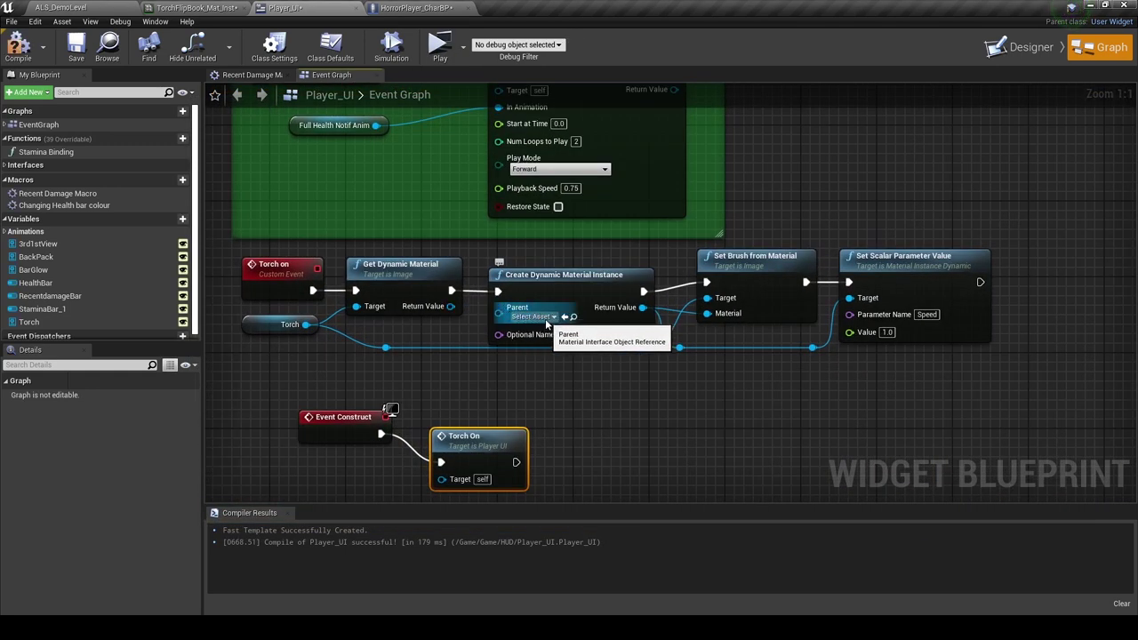
pyautogui.click(182, 10)
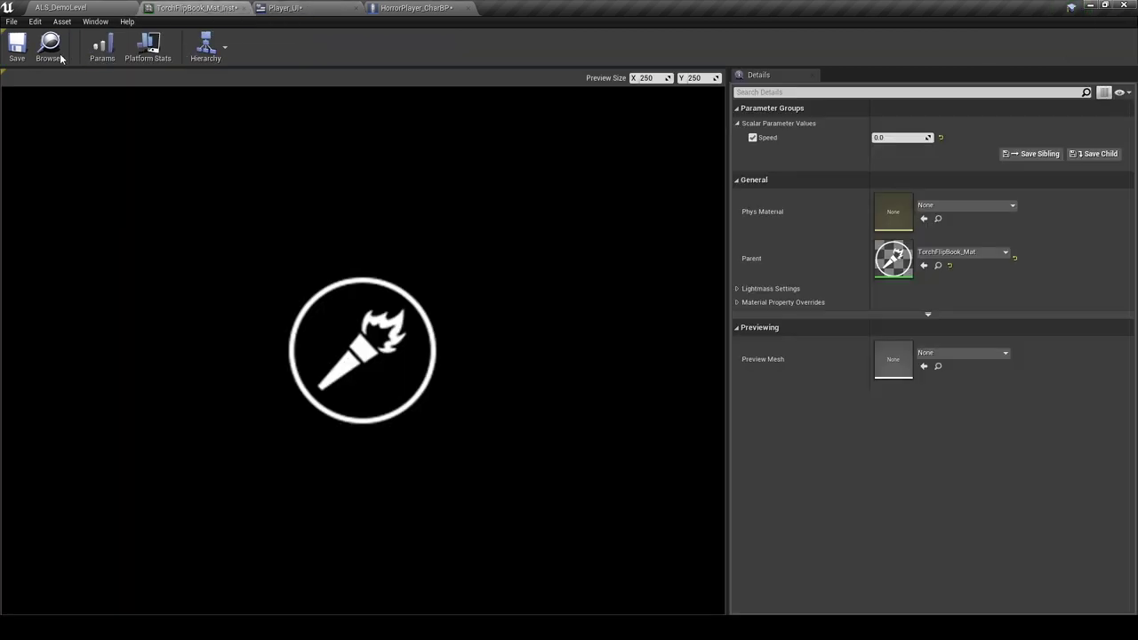
pyautogui.click(60, 57)
pyautogui.click(283, 8)
pyautogui.click(565, 318)
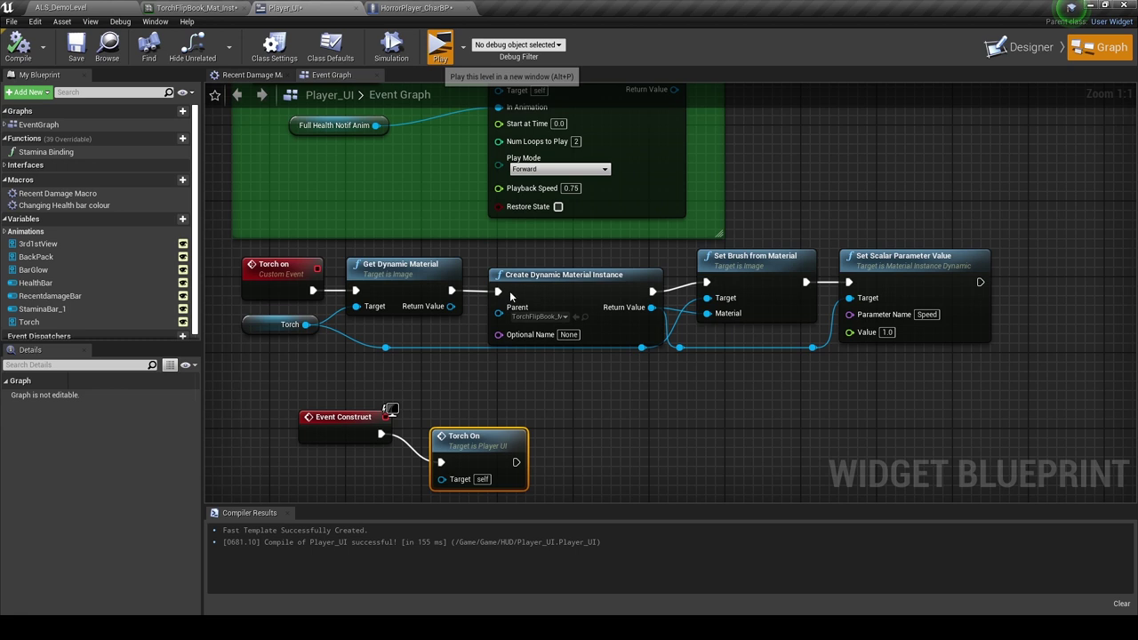
pyautogui.hotkey('alt', 'p')
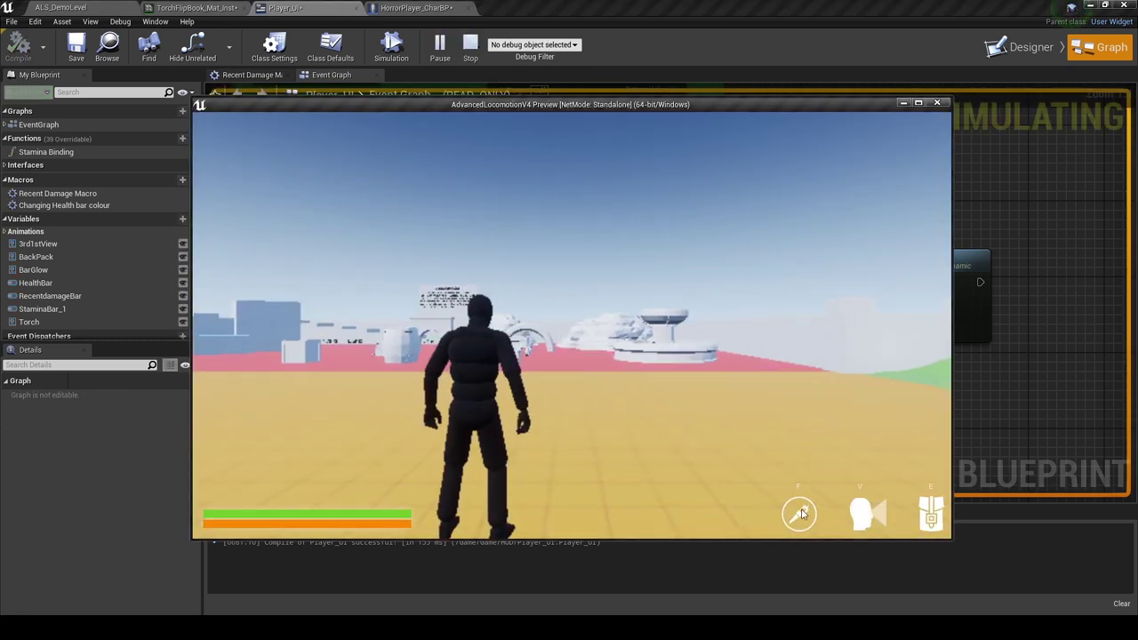
pyautogui.press('Escape')
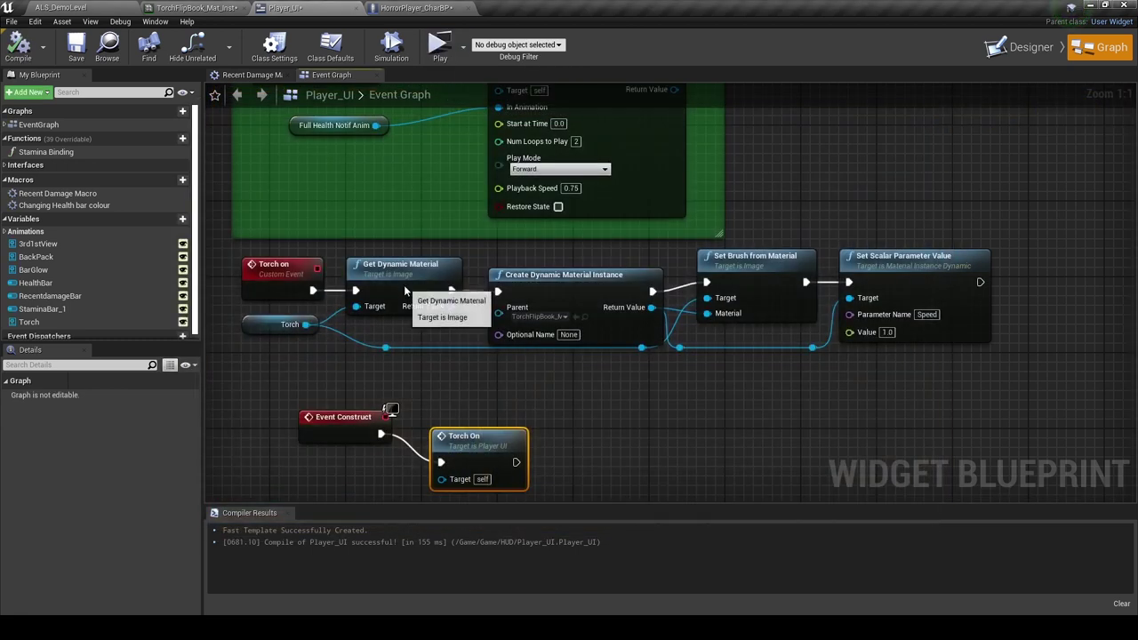
# Delete Get Dynamic Material and wire Torch on straight into Create Dynamic Material Instance.
pyautogui.click(391, 266)
pyautogui.press('Delete')
pyautogui.moveTo(313, 289)
pyautogui.mouseDown()
pyautogui.moveTo(497, 290)
pyautogui.moveTo(395, 288)
pyautogui.mouseUp()
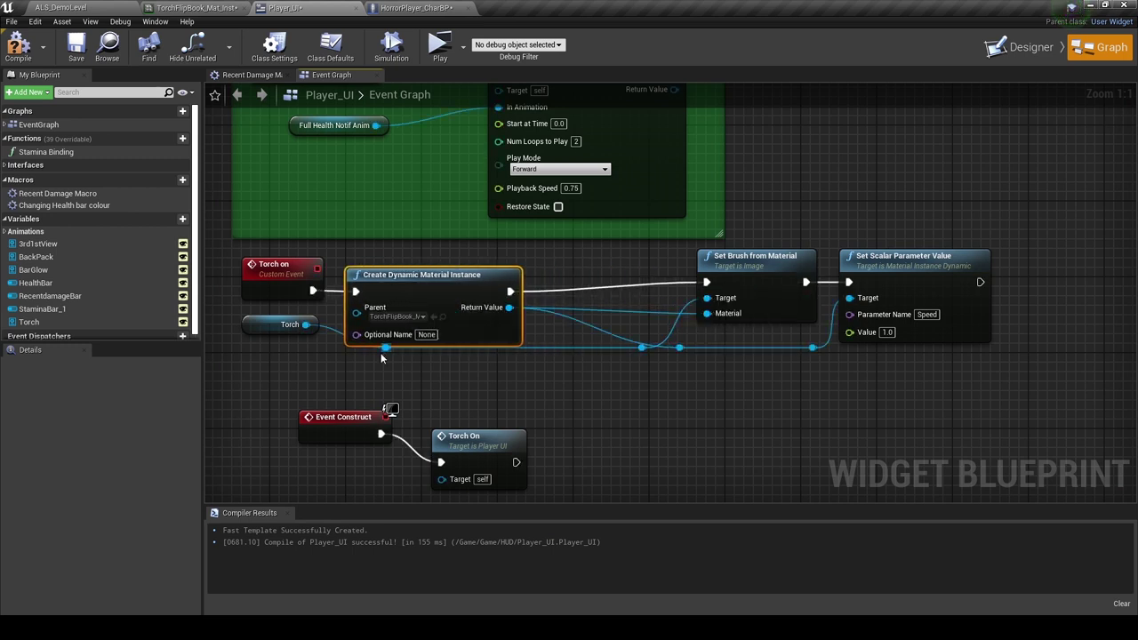
pyautogui.click(353, 363)
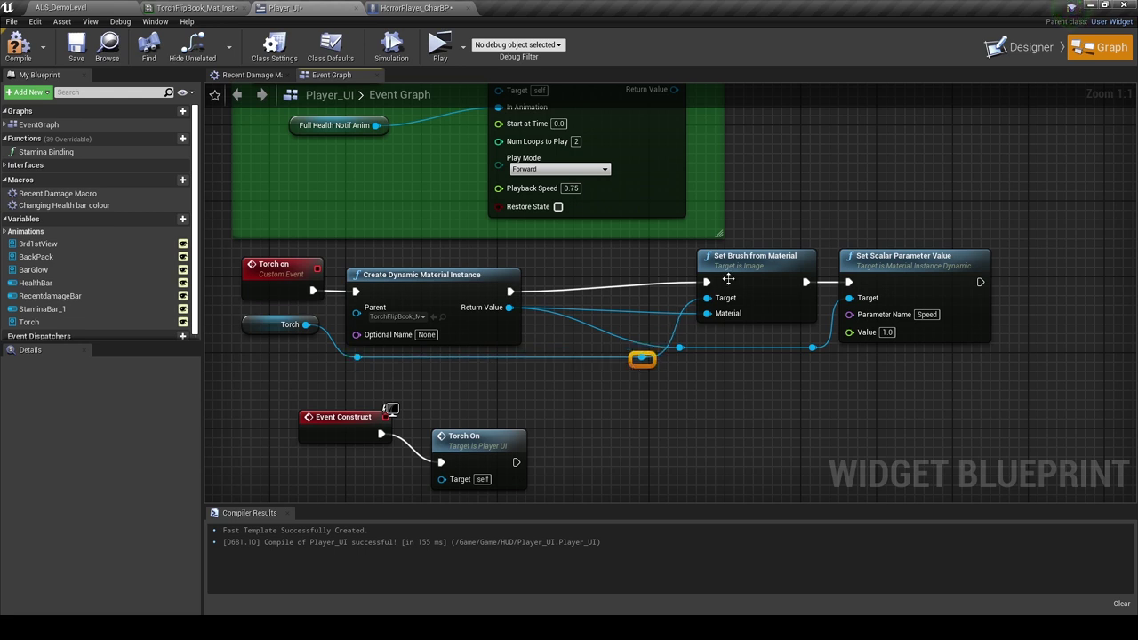
# Nudge the Set Brush and Set Scalar nodes down and delete the Event Construct test call.
pyautogui.moveTo(728, 279); pyautogui.dragTo(728, 289)
pyautogui.moveTo(870, 284); pyautogui.dragTo(870, 293)
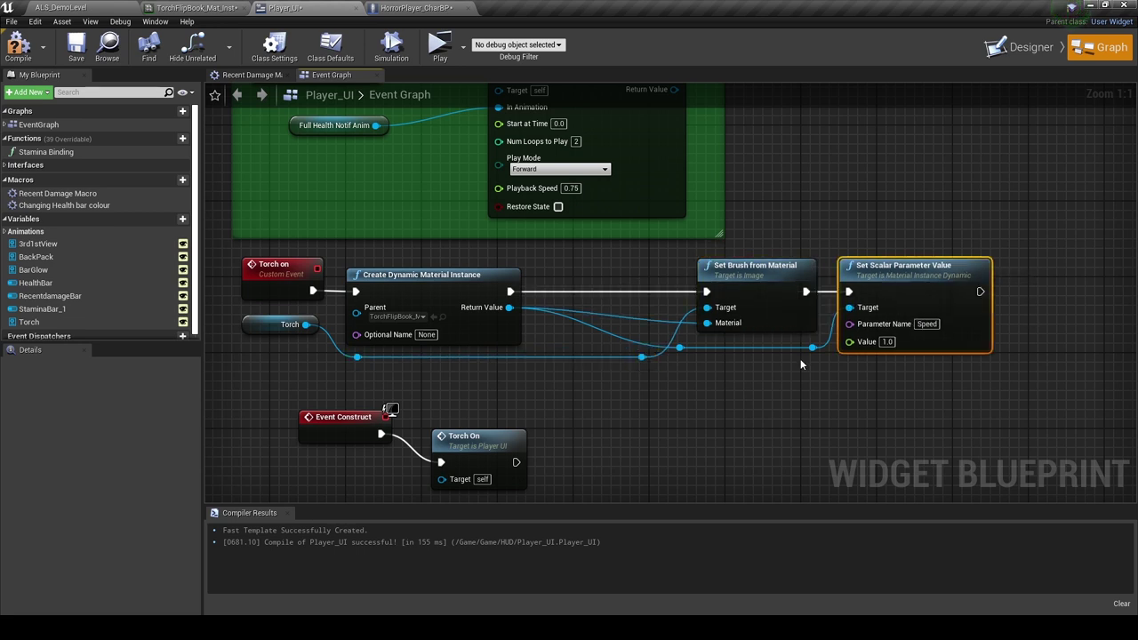
pyautogui.scroll(-1, 543, 398)
pyautogui.moveTo(327, 391); pyautogui.dragTo(596, 496)
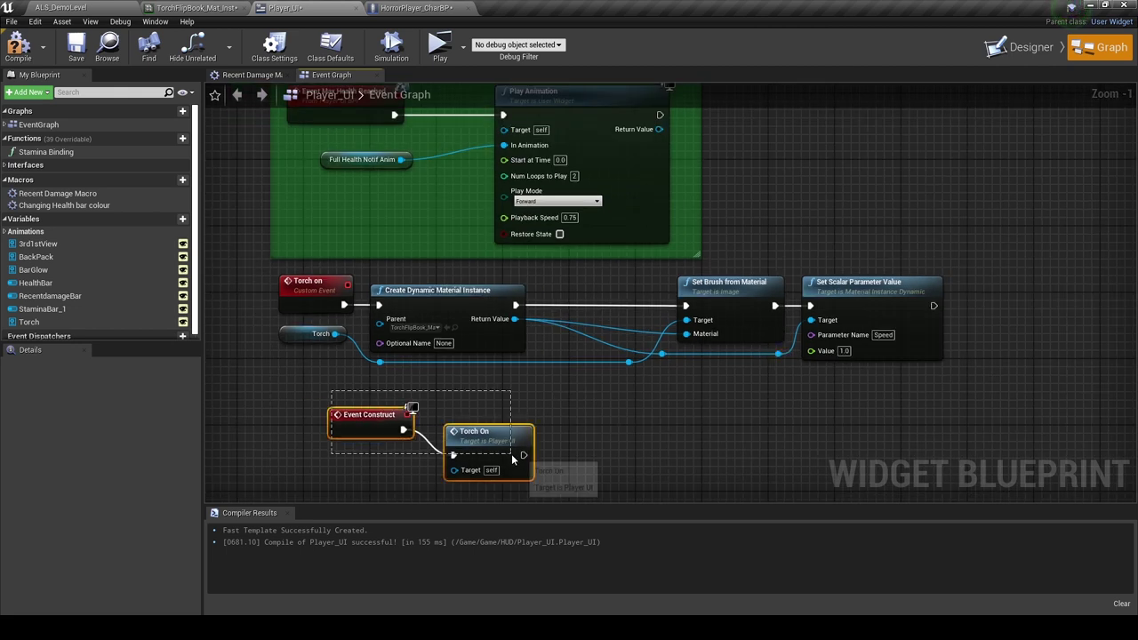
pyautogui.press('Delete')
# Expose a Value float input on Torch on feeding the Speed value, then clear the reroute knots.
pyautogui.click(307, 304)
pyautogui.moveTo(826, 352); pyautogui.dragTo(324, 299)
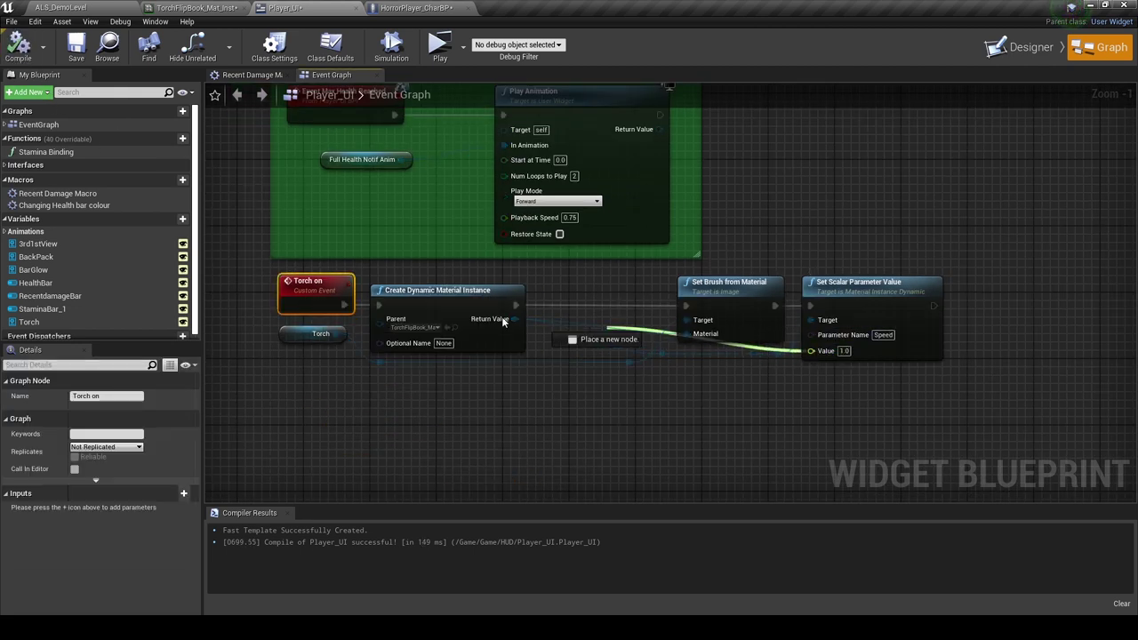
pyautogui.doubleClick(741, 352)
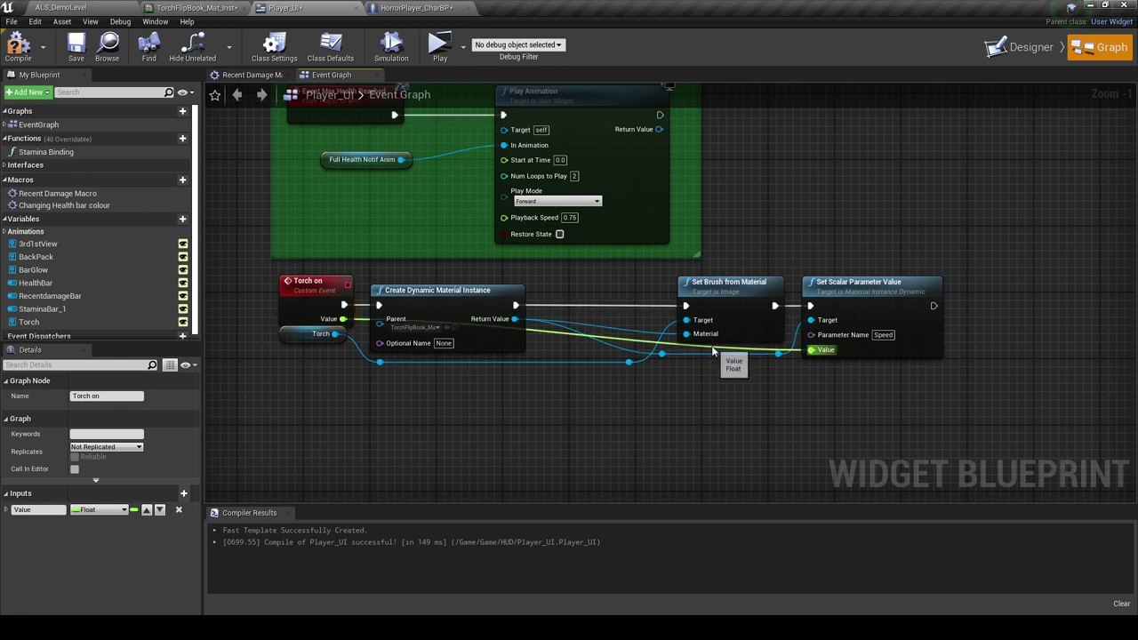
pyautogui.moveTo(716, 350); pyautogui.dragTo(740, 392)
pyautogui.doubleClick(489, 343)
pyautogui.moveTo(489, 343); pyautogui.dragTo(477, 394)
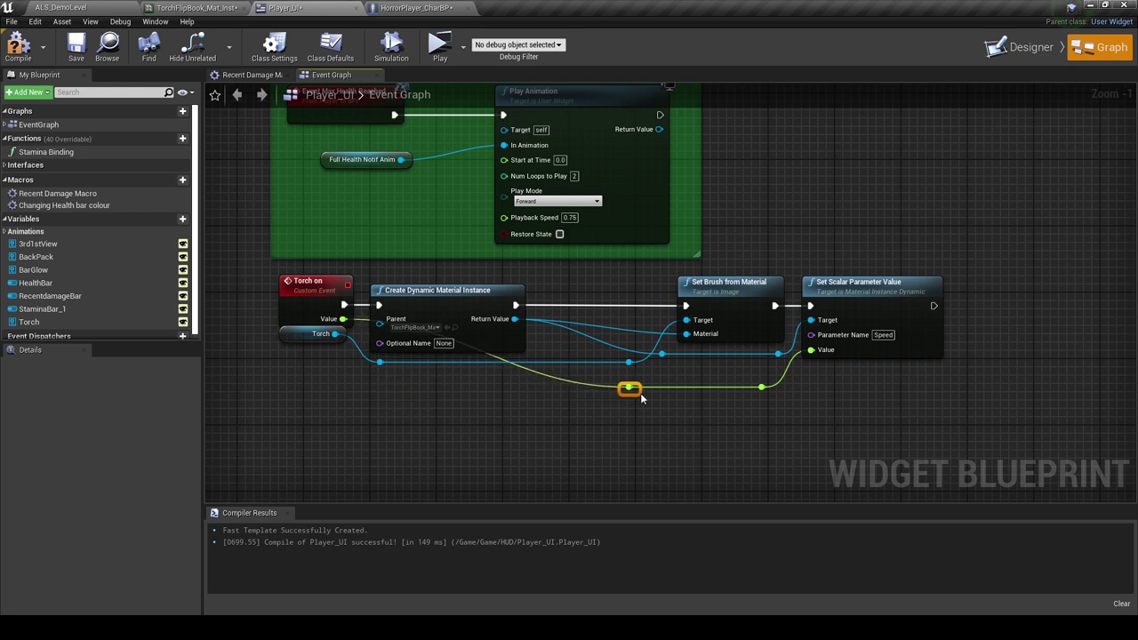
pyautogui.press('Delete')
# Feed Value from a Select Float picked by a new boolean input on Torch on, removing the Value input.
pyautogui.moveTo(810, 349)
pyautogui.mouseDown()
pyautogui.moveTo(784, 400)
pyautogui.moveTo(695, 370)
pyautogui.mouseUp()
pyautogui.write('select')
pyautogui.press('Return')
pyautogui.moveTo(686, 420); pyautogui.dragTo(343, 293)
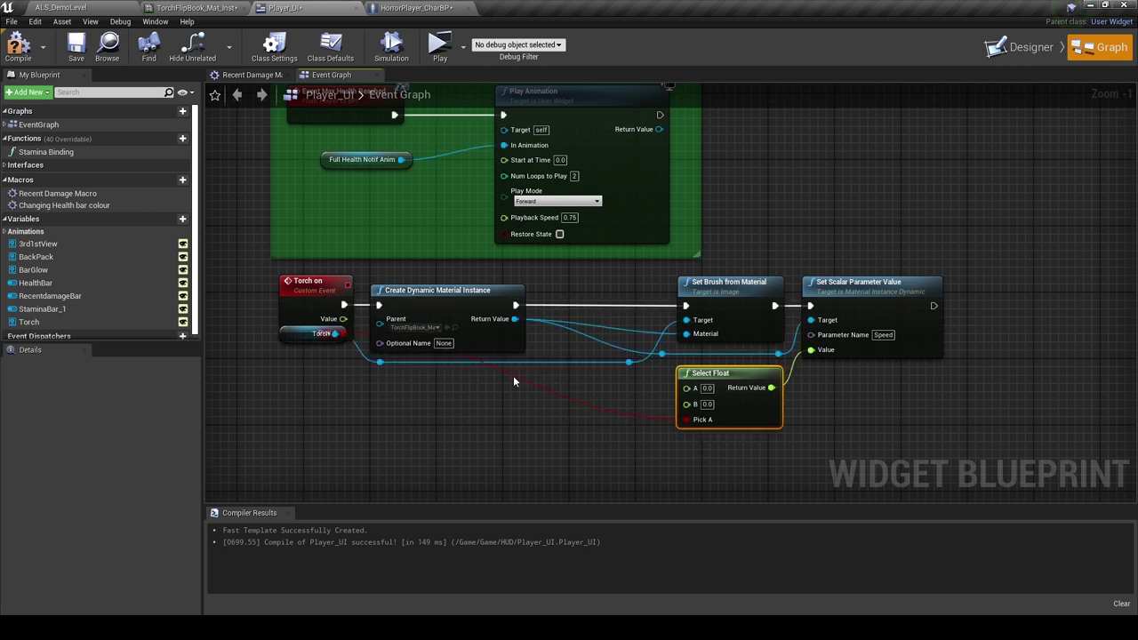
pyautogui.click(290, 294)
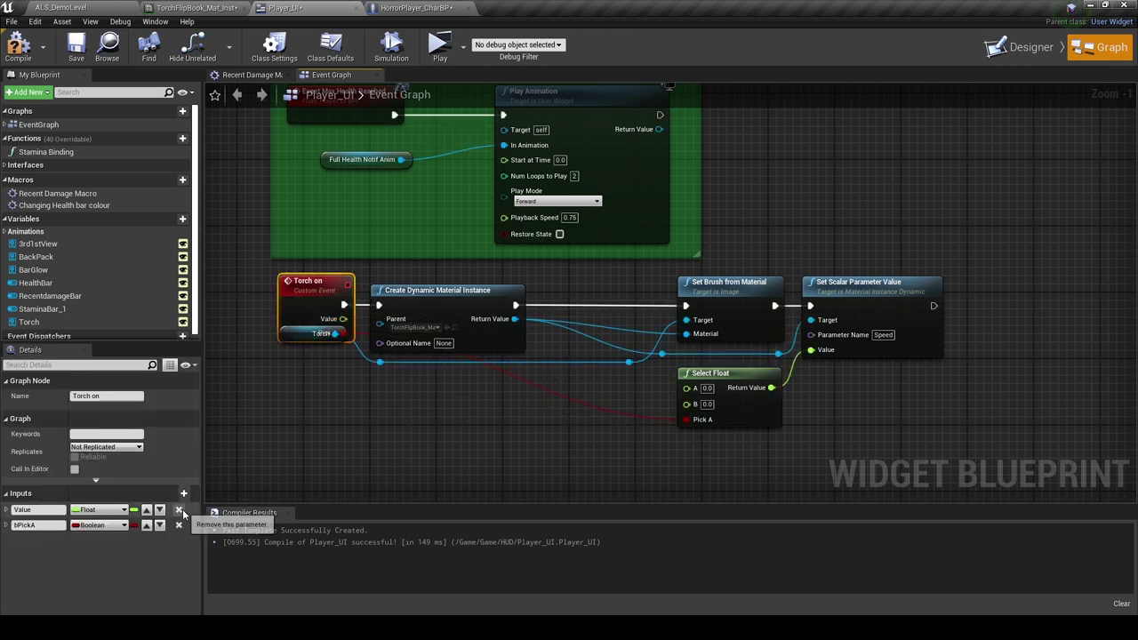
pyautogui.click(638, 415)
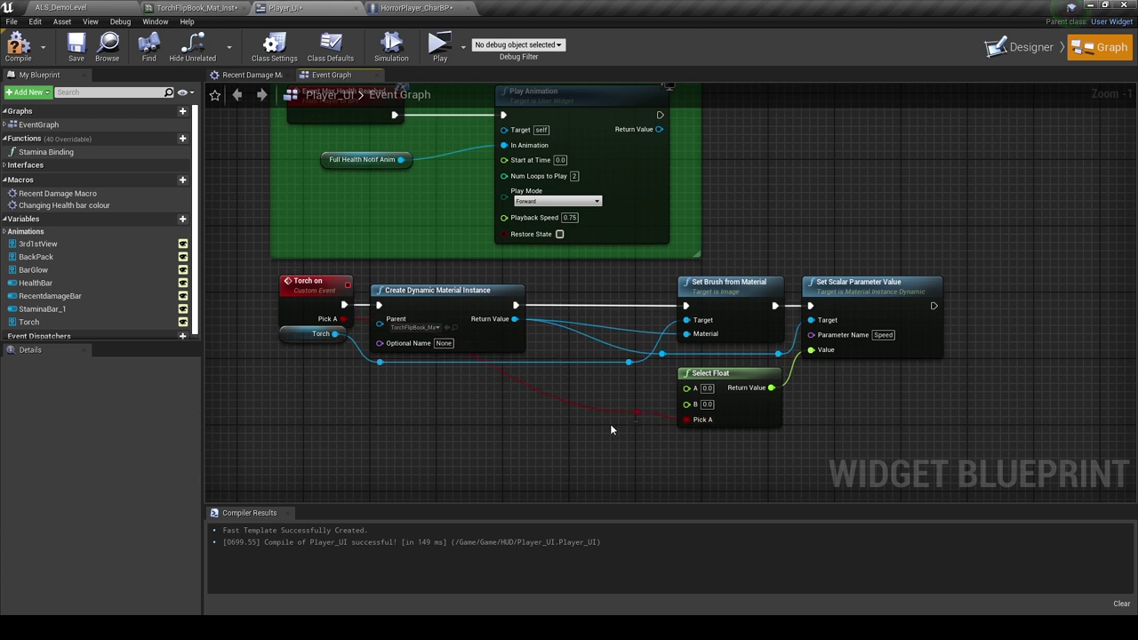
# Tidy the Pick A wire with a reroute knot and set Select Float's A to 1.0.
pyautogui.doubleClick(492, 423)
pyautogui.moveTo(492, 423); pyautogui.dragTo(402, 422)
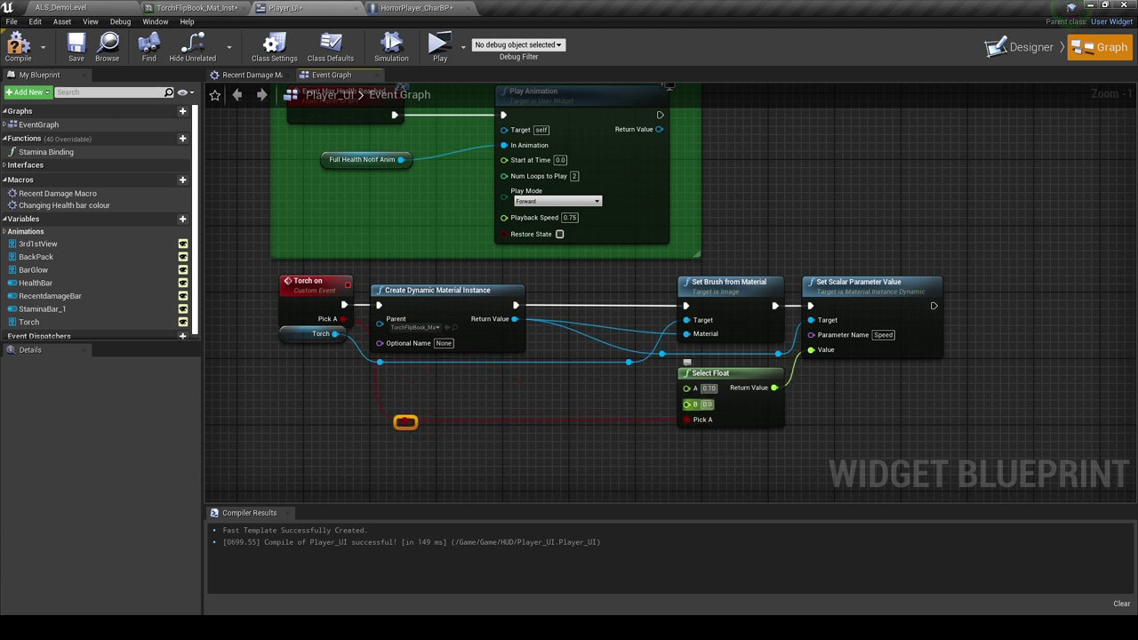
pyautogui.write('1.0')
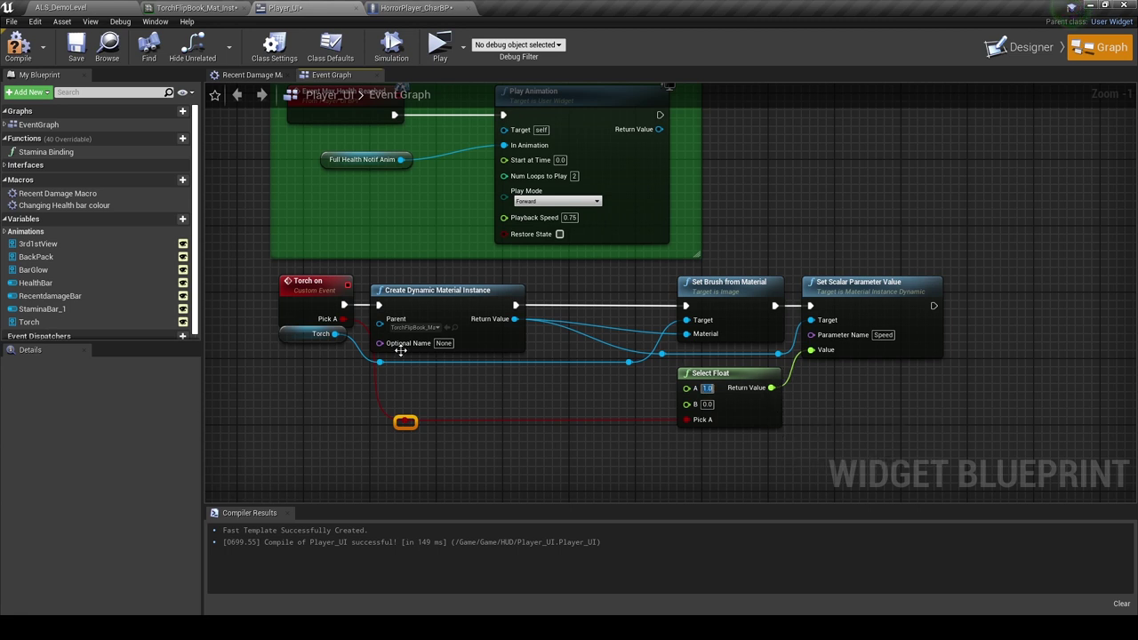
pyautogui.click(329, 311)
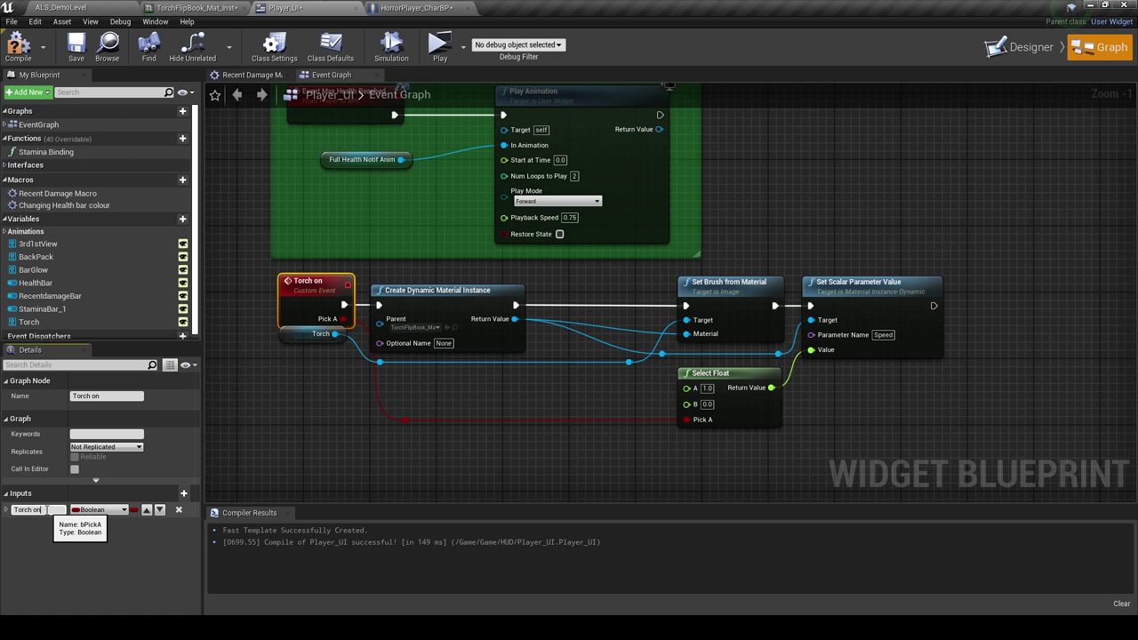
pyautogui.scroll(-1, 327, 339)
pyautogui.click(326, 339)
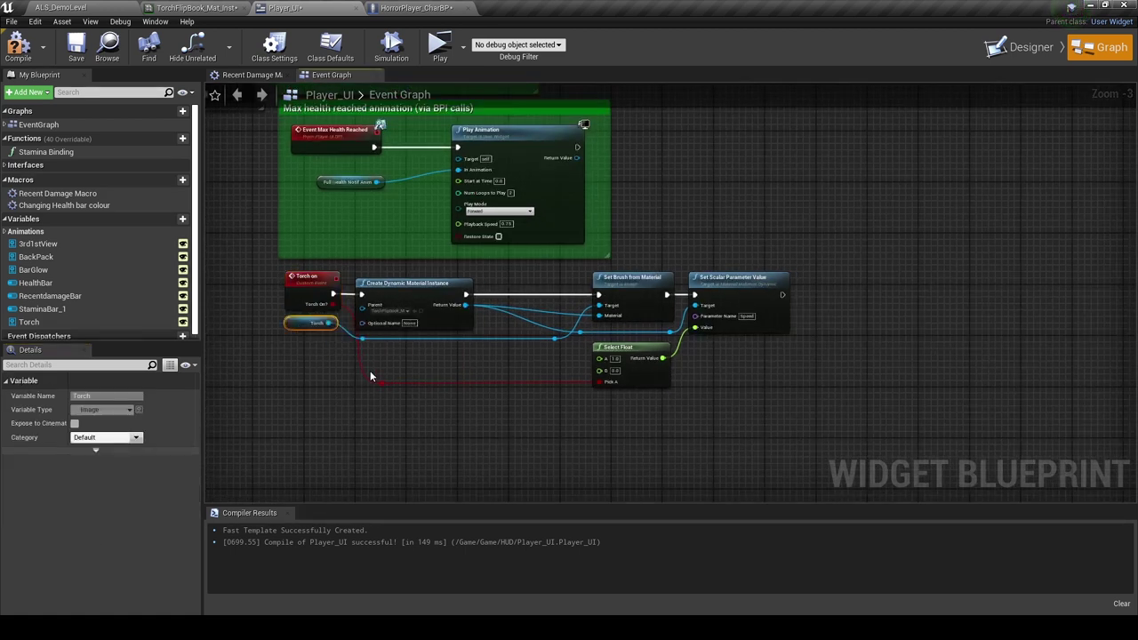
# Remove the extra reroute knots and wire the Torch variable directly beside the Set Brush node.
pyautogui.scroll(-3, 326, 339)
pyautogui.scroll(6, 337, 355)
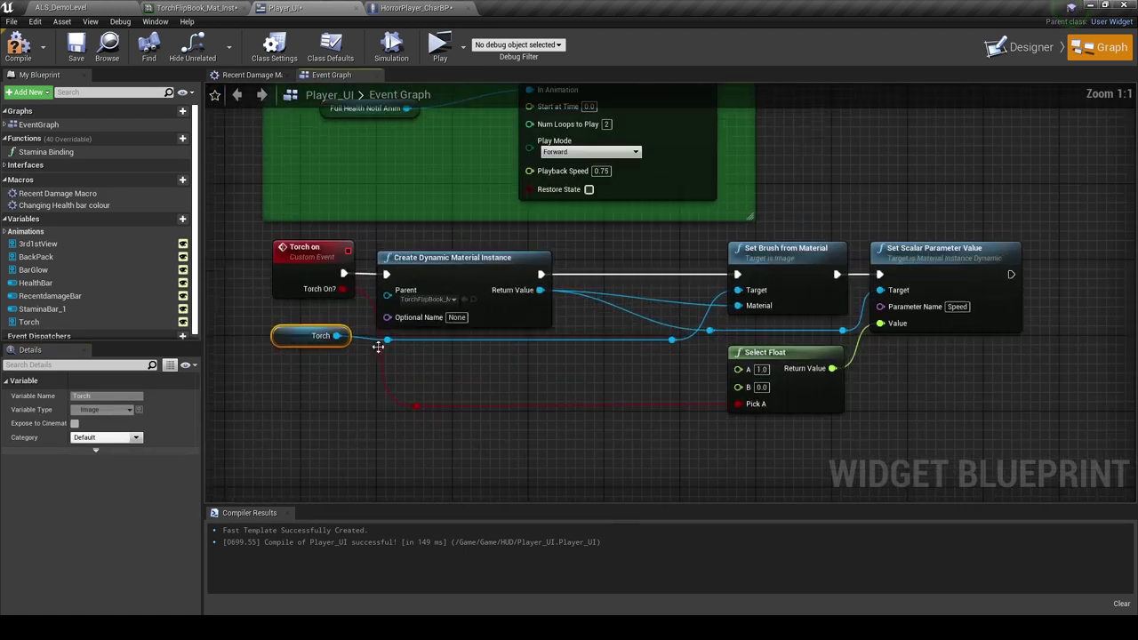
pyautogui.click(387, 341)
pyautogui.press('Delete')
pyautogui.moveTo(311, 341); pyautogui.dragTo(606, 351)
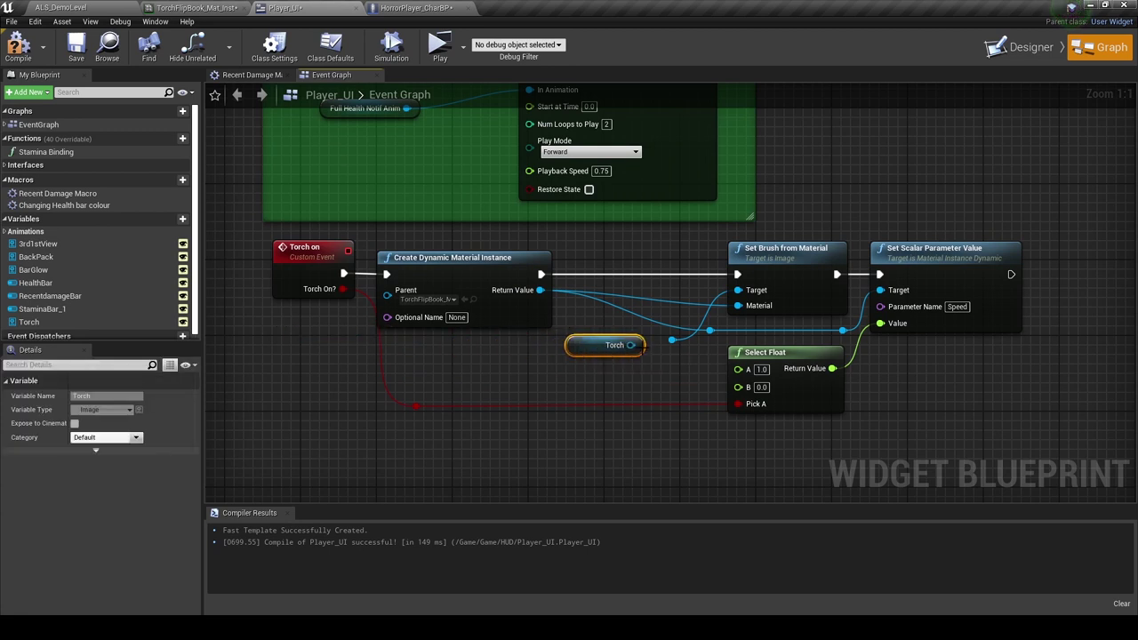
pyautogui.moveTo(673, 342)
pyautogui.mouseDown()
pyautogui.moveTo(633, 346)
pyautogui.moveTo(738, 305)
pyautogui.mouseUp()
pyautogui.press('Delete')
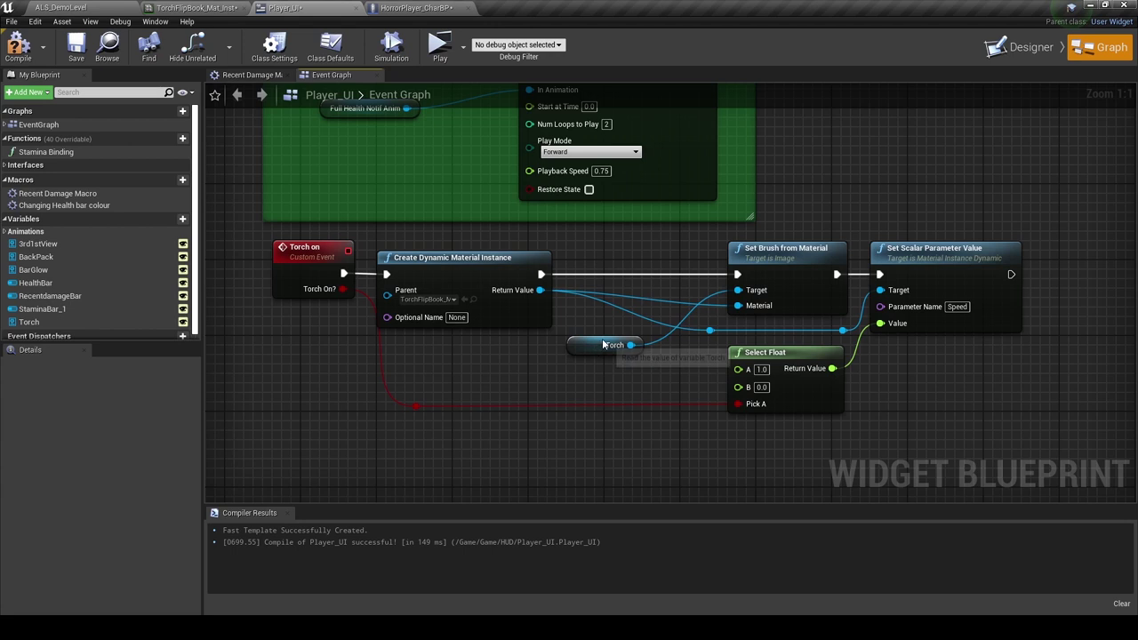
pyautogui.moveTo(585, 347); pyautogui.dragTo(603, 337)
pyautogui.scroll(-3, 604, 337)
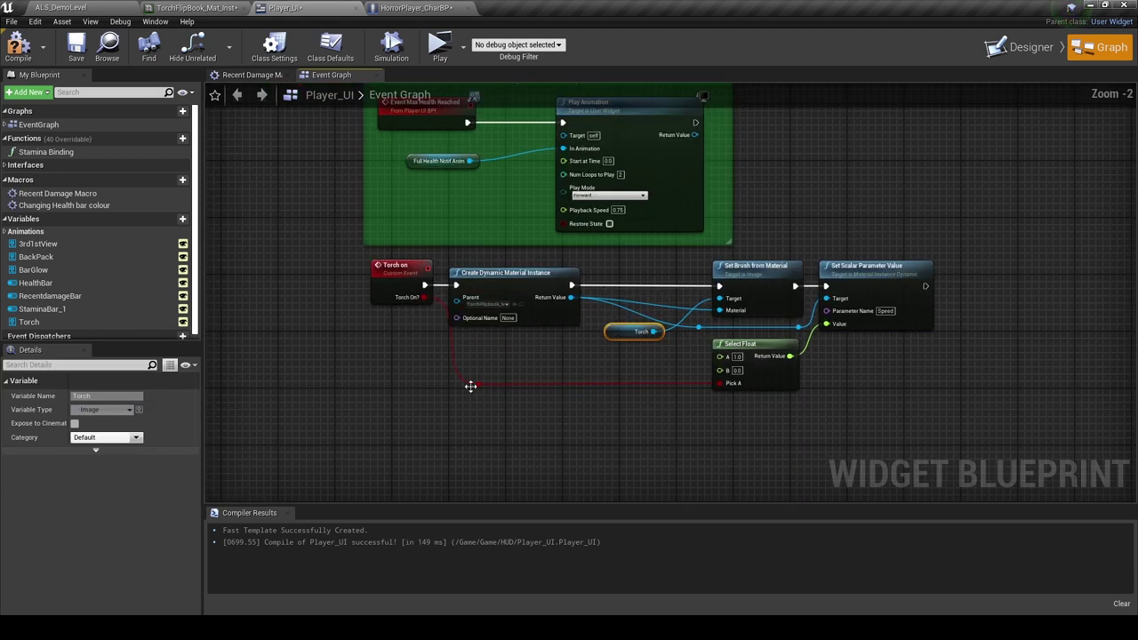
pyautogui.doubleClick(468, 385)
pyautogui.scroll(-1, 469, 386)
pyautogui.scroll(-1, 338, 332)
# Wrap the torch icon nodes in an orange comment box titled 'Torch icon change'.
pyautogui.moveTo(338, 336); pyautogui.dragTo(711, 406)
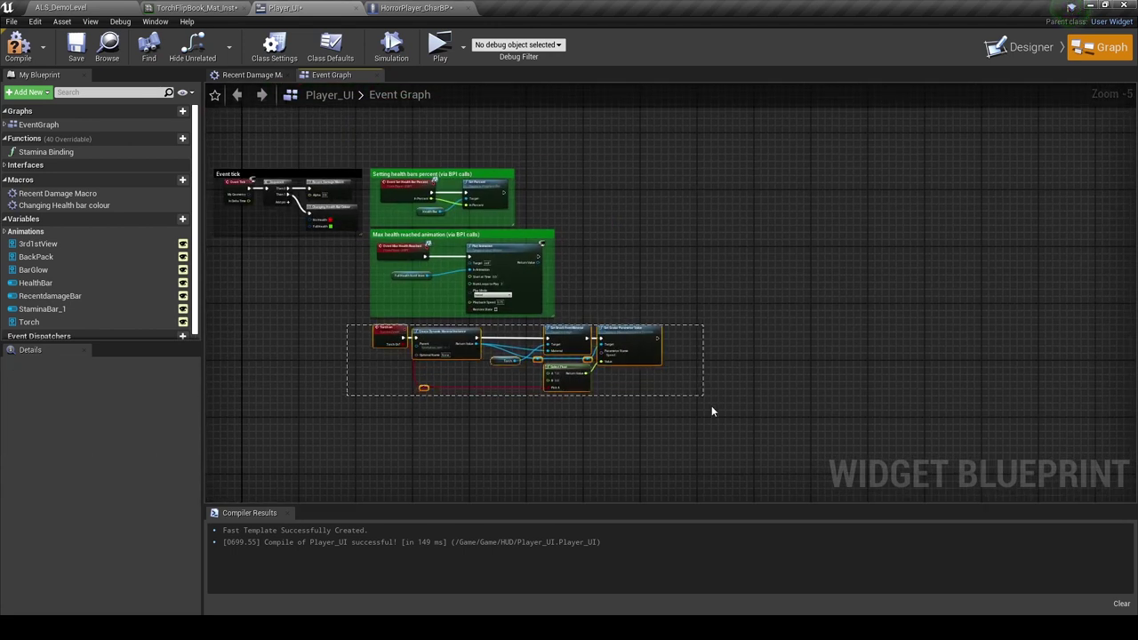
pyautogui.press('c')
pyautogui.scroll(1, 586, 351)
pyautogui.write('Torch icon change')
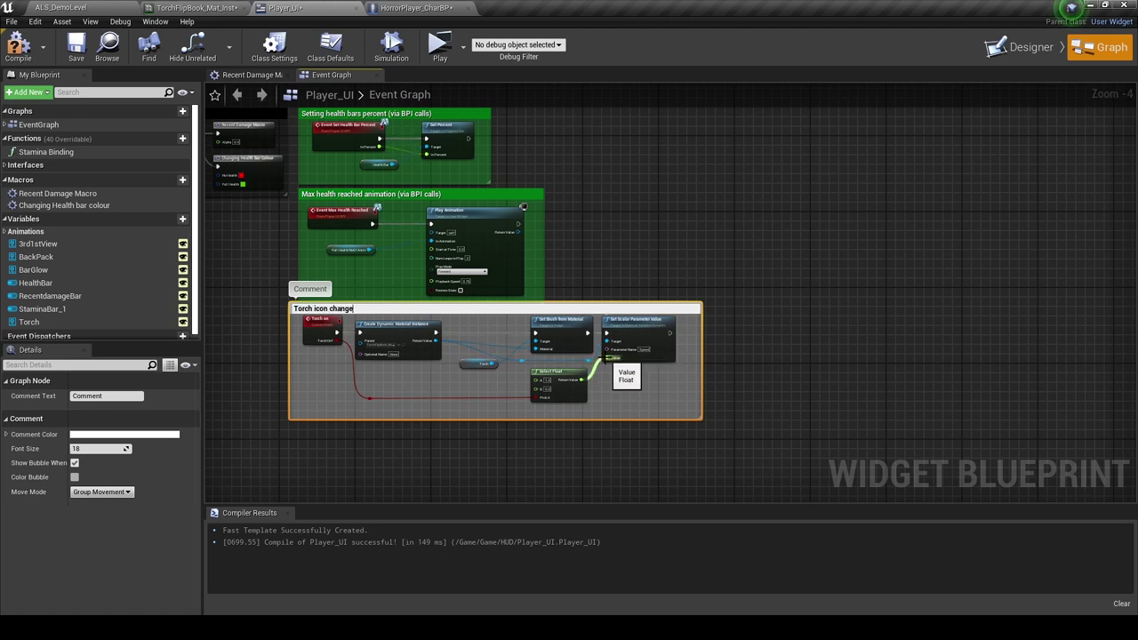
pyautogui.press('Return')
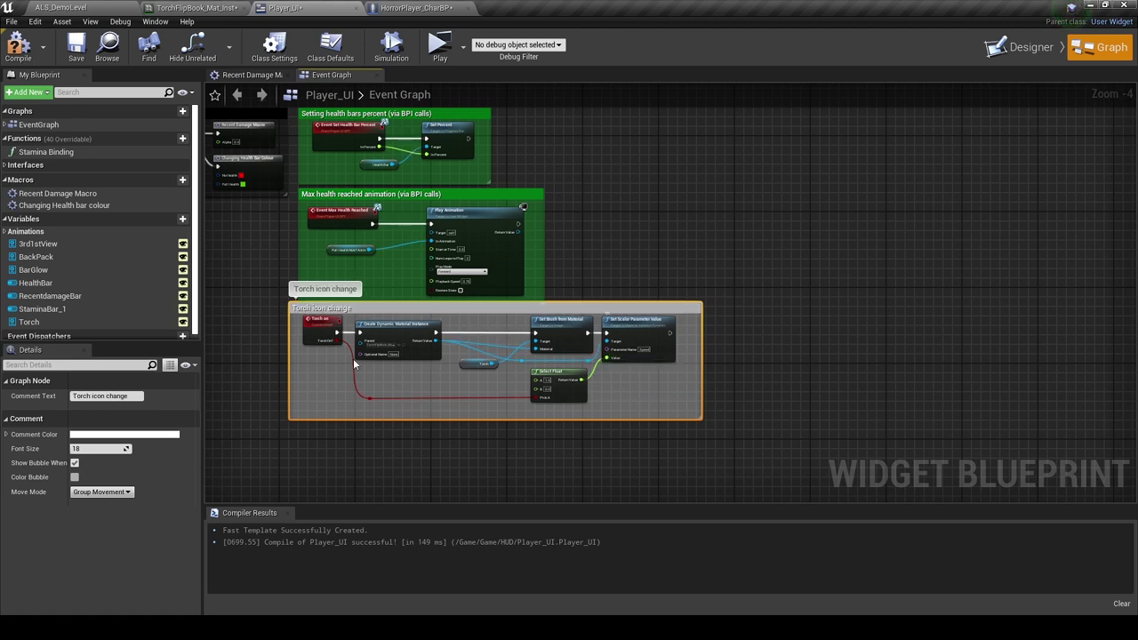
pyautogui.click(124, 434)
pyautogui.click(218, 410)
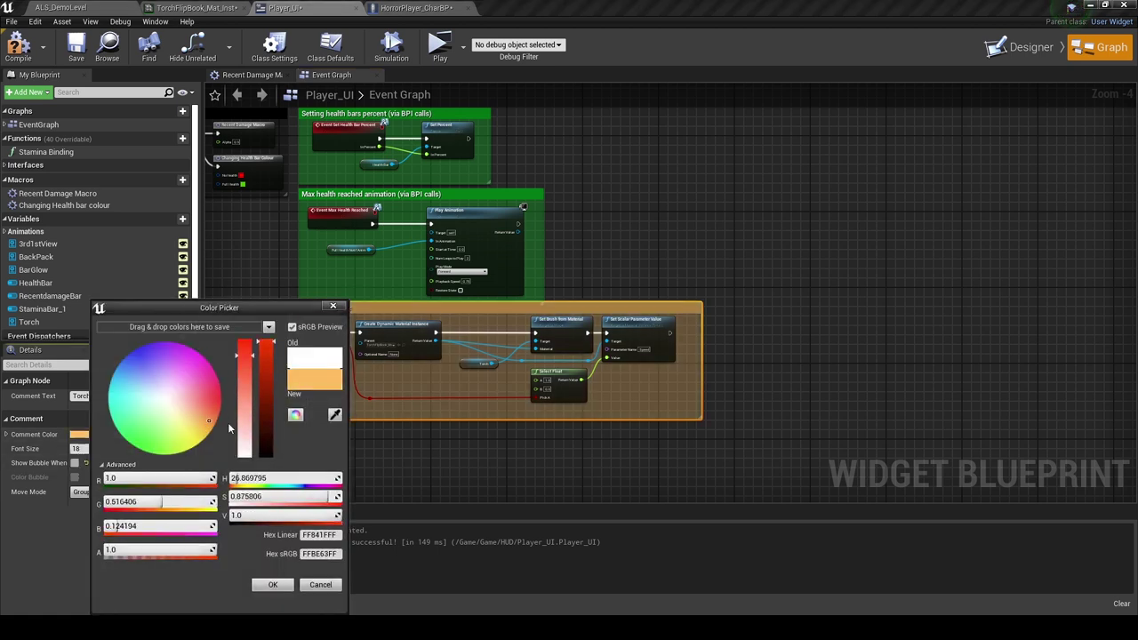
pyautogui.click(266, 582)
pyautogui.moveTo(335, 322); pyautogui.dragTo(416, 333, button='right')
pyautogui.moveTo(428, 331); pyautogui.dragTo(432, 333)
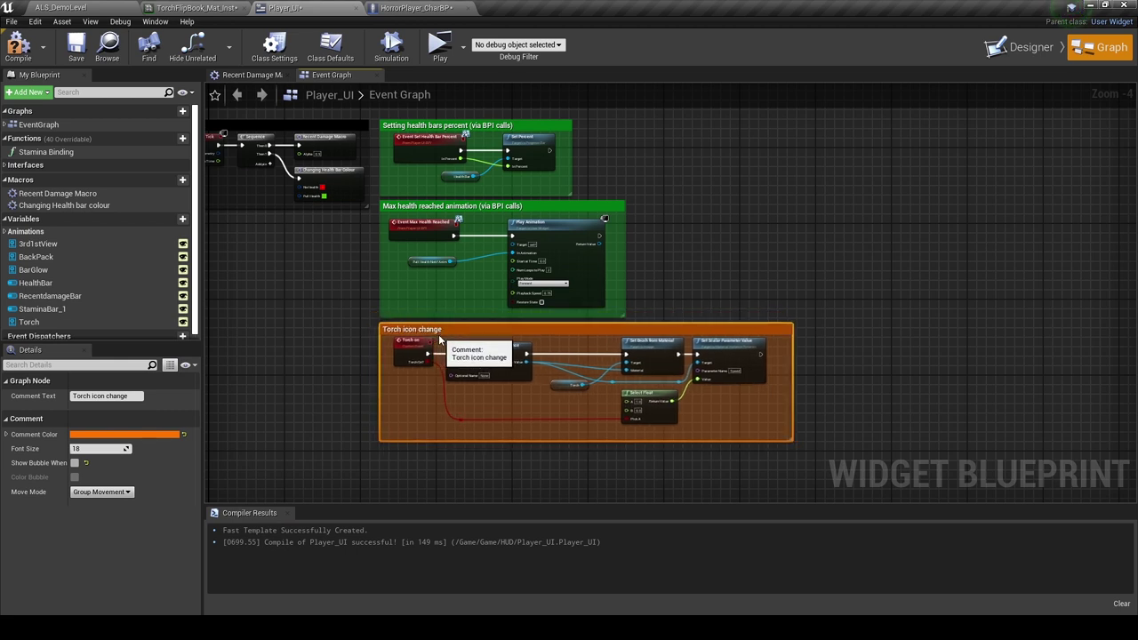
pyautogui.scroll(2, 452, 346)
pyautogui.moveTo(539, 423); pyautogui.dragTo(436, 406, button='right')
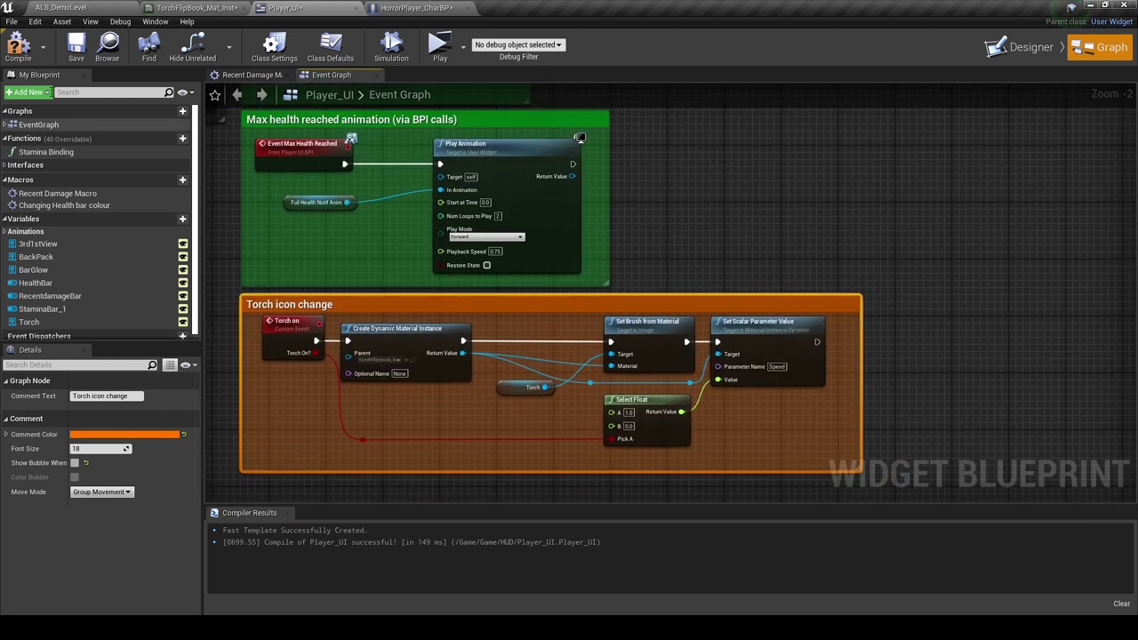
# In HorrorPlayer_CharBP, place a UI Ref getter and add a Torch On call targeting it.
pyautogui.click(416, 8)
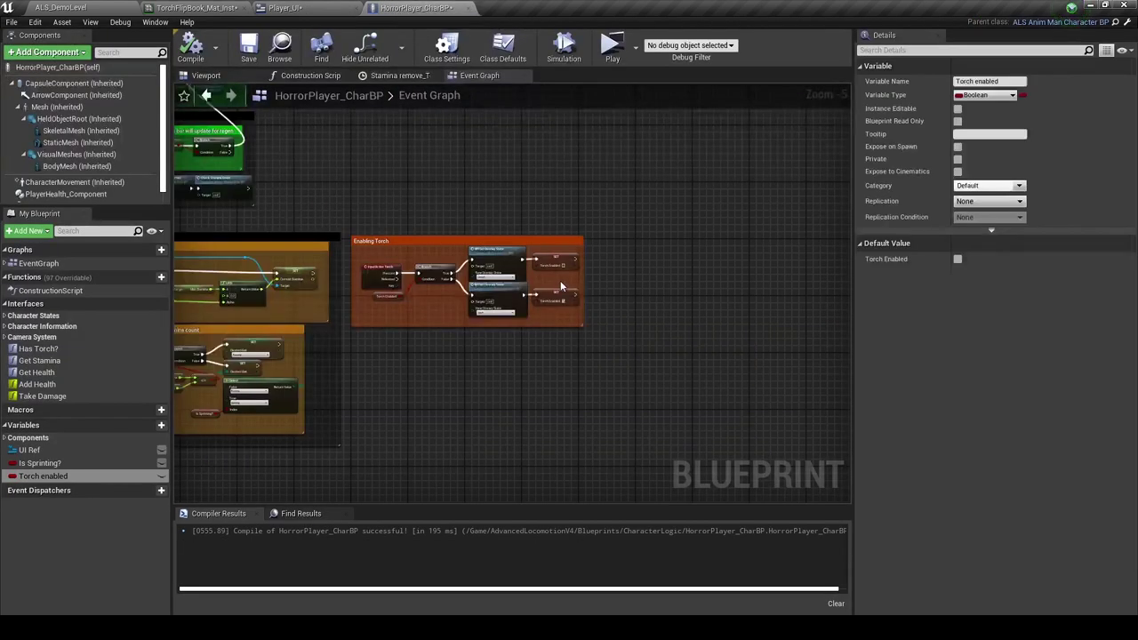
pyautogui.scroll(4, 564, 283)
pyautogui.moveTo(677, 282); pyautogui.dragTo(322, 283, button='right')
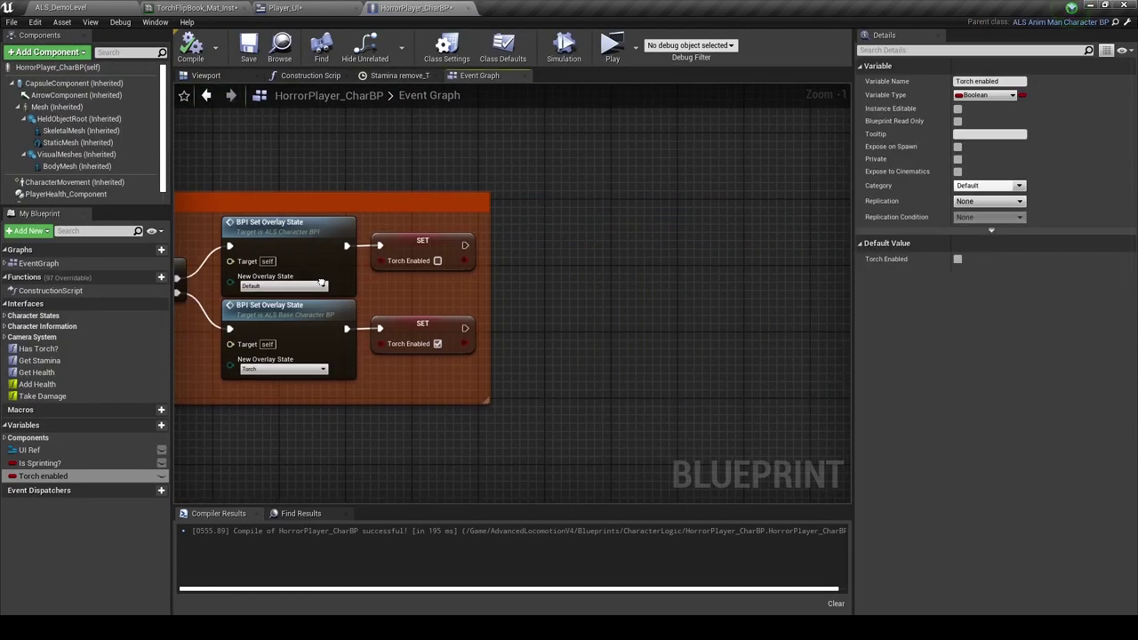
pyautogui.moveTo(29, 450); pyautogui.dragTo(454, 317)
pyautogui.moveTo(538, 305); pyautogui.dragTo(540, 308)
pyautogui.write('torch icon')
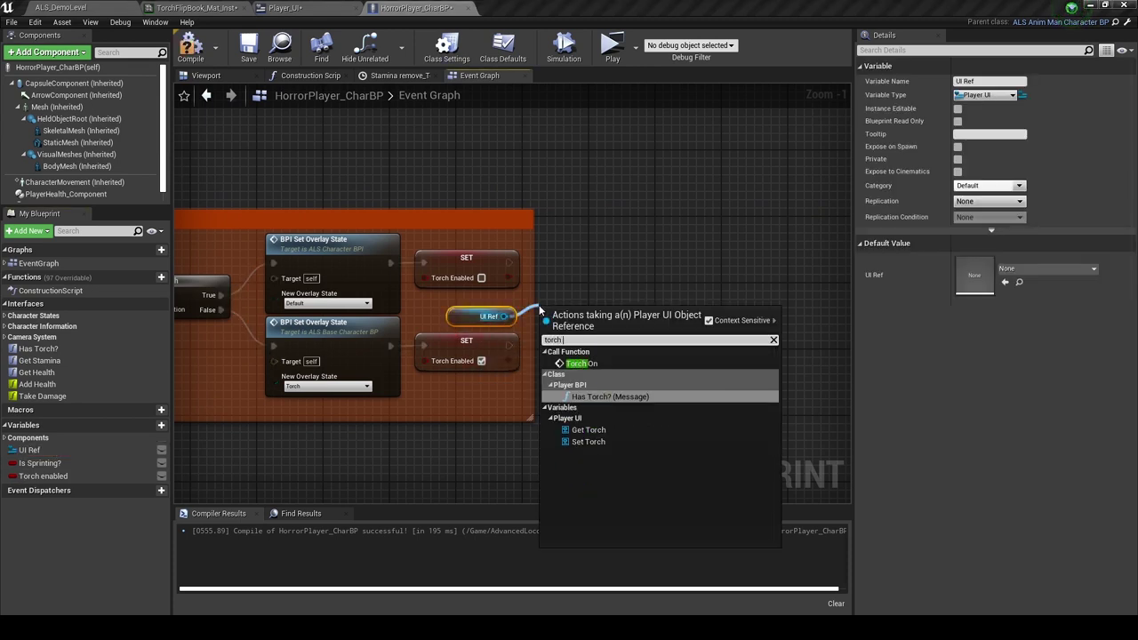
pyautogui.press('BackSpace')
pyautogui.press('BackSpace')
pyautogui.press('BackSpace')
pyautogui.click(582, 363)
# Call Torch On on UI Ref after both the upper and lower SET Torch Enabled nodes.
pyautogui.moveTo(593, 329); pyautogui.dragTo(618, 271)
pyautogui.moveTo(509, 263); pyautogui.dragTo(522, 265)
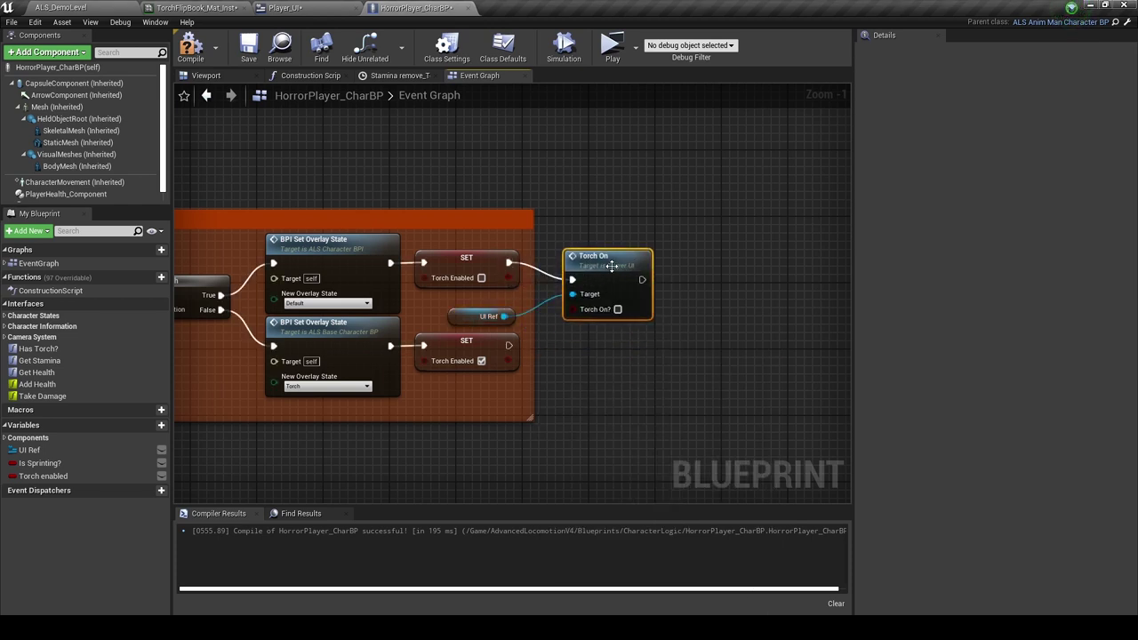
pyautogui.moveTo(612, 266); pyautogui.dragTo(611, 249)
pyautogui.hotkey('ctrl', 'c')
pyautogui.hotkey('ctrl', 'v')
pyautogui.moveTo(509, 346)
pyautogui.mouseDown()
pyautogui.moveTo(563, 354)
pyautogui.moveTo(503, 315)
pyautogui.mouseUp()
pyautogui.moveTo(509, 261)
pyautogui.mouseDown(button='right')
pyautogui.moveTo(717, 257)
pyautogui.moveTo(544, 225)
pyautogui.mouseUp(button='right')
# Widen the Enabling Torch comment around both Torch On calls and start a playtest.
pyautogui.moveTo(555, 217); pyautogui.dragTo(702, 218)
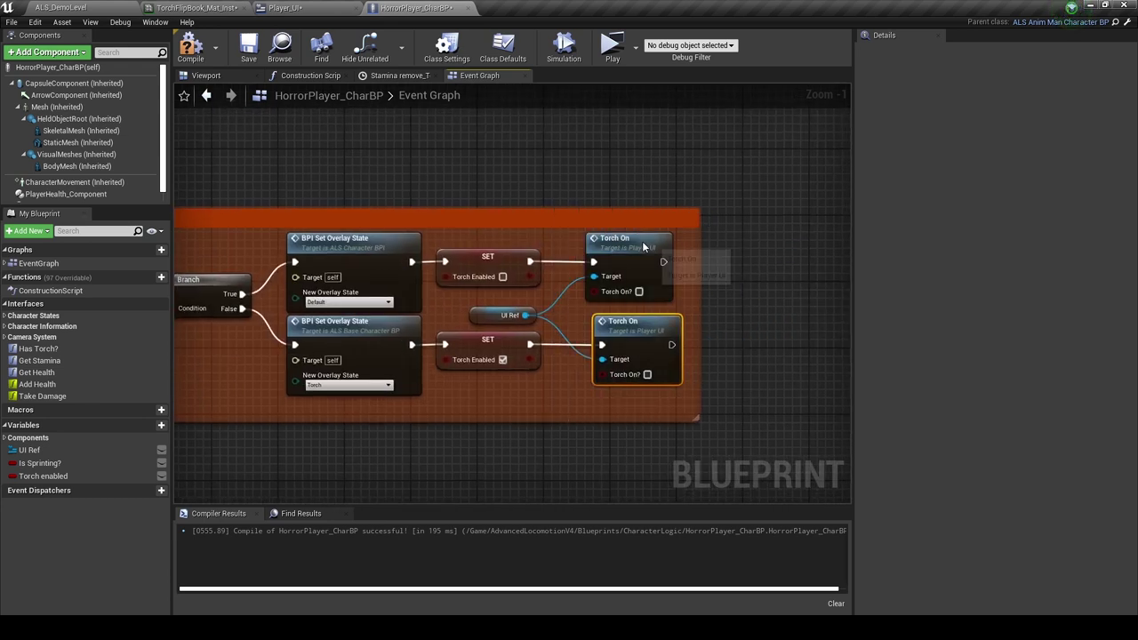
pyautogui.moveTo(438, 292); pyautogui.dragTo(670, 299, button='right')
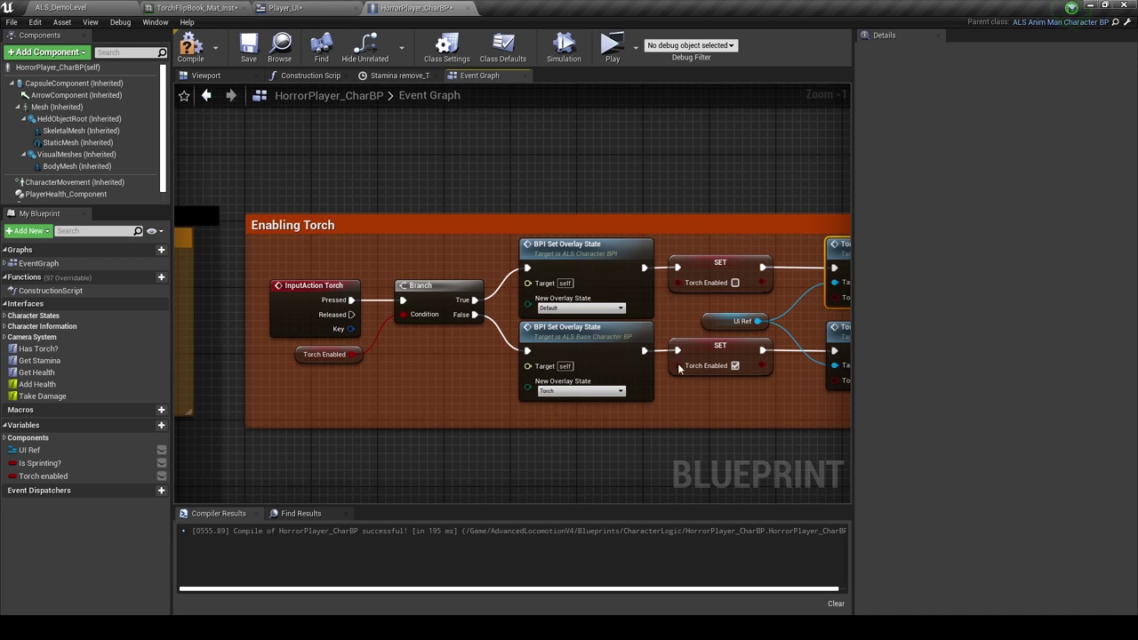
pyautogui.moveTo(678, 369); pyautogui.dragTo(557, 378, button='right')
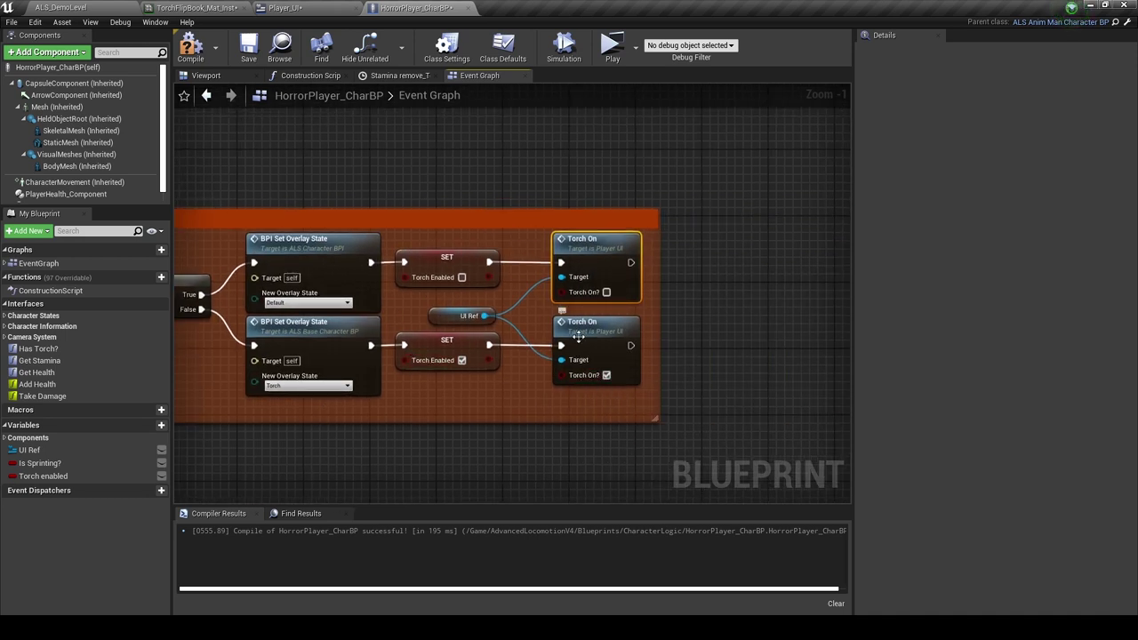
pyautogui.click(612, 46)
# Toggle the torch on and off twice with F, run forward, then stop the playtest.
pyautogui.press('f')
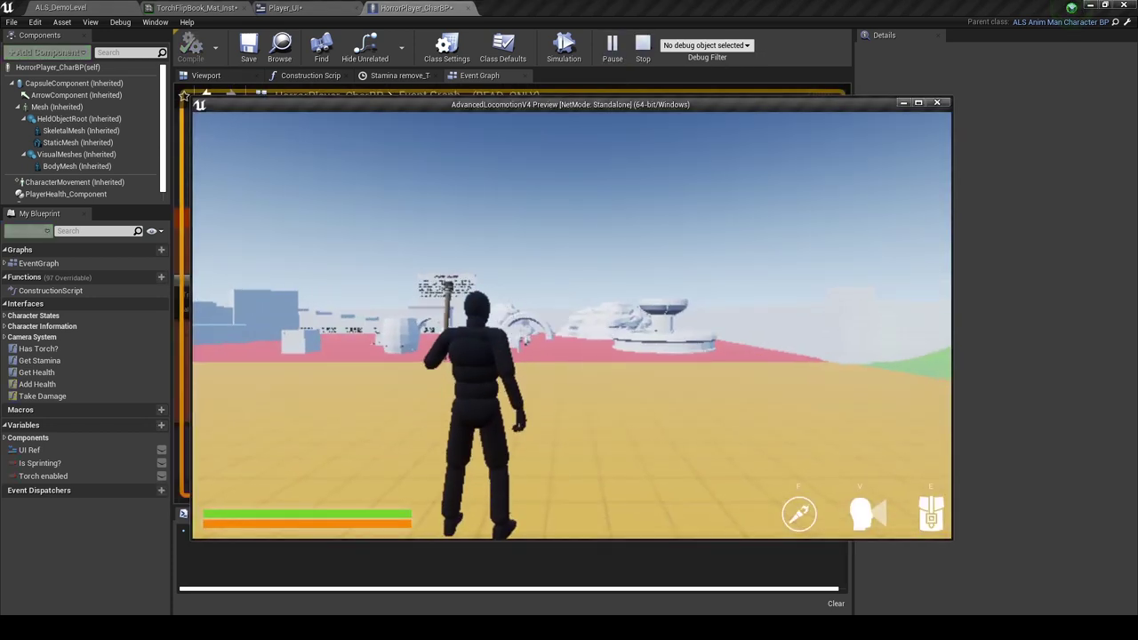
pyautogui.press('f')
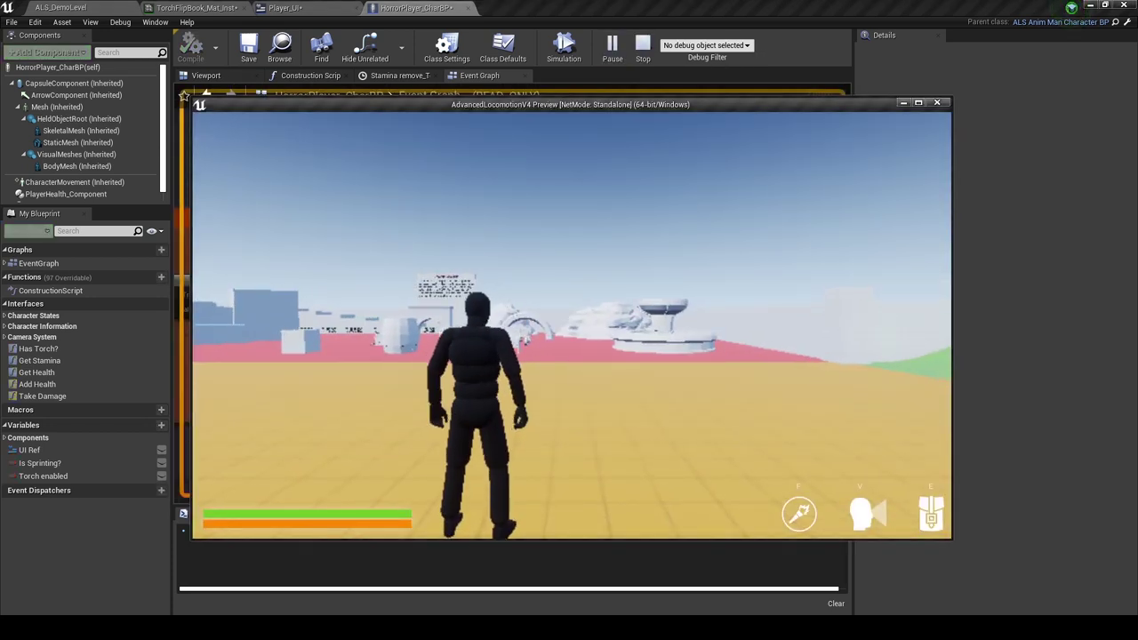
pyautogui.press('f')
pyautogui.press('f')
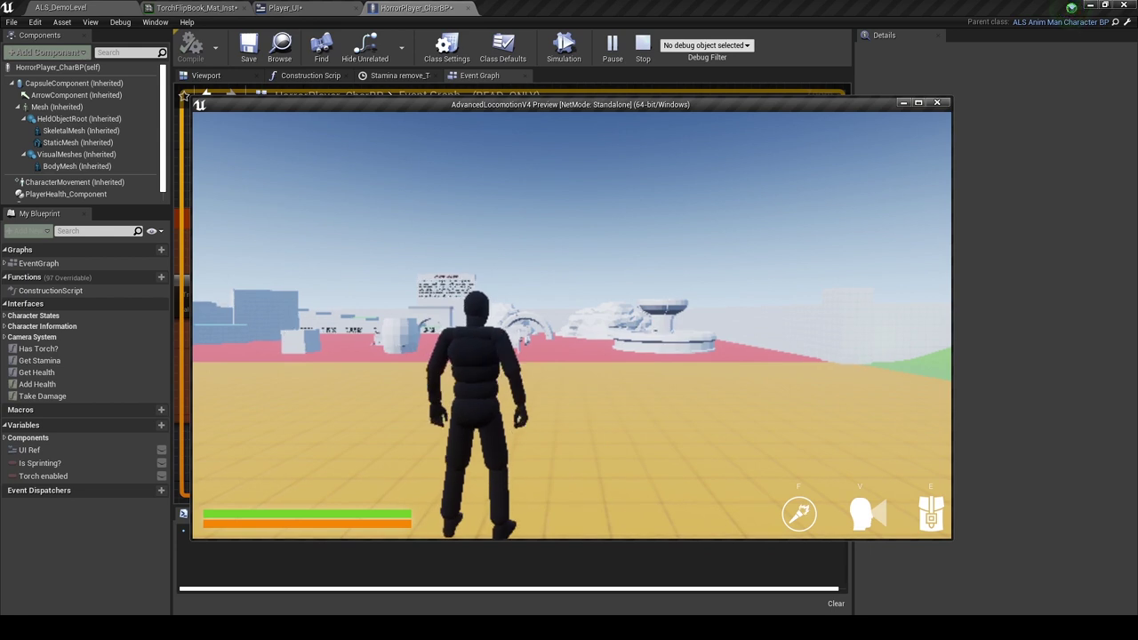
pyautogui.press('f')
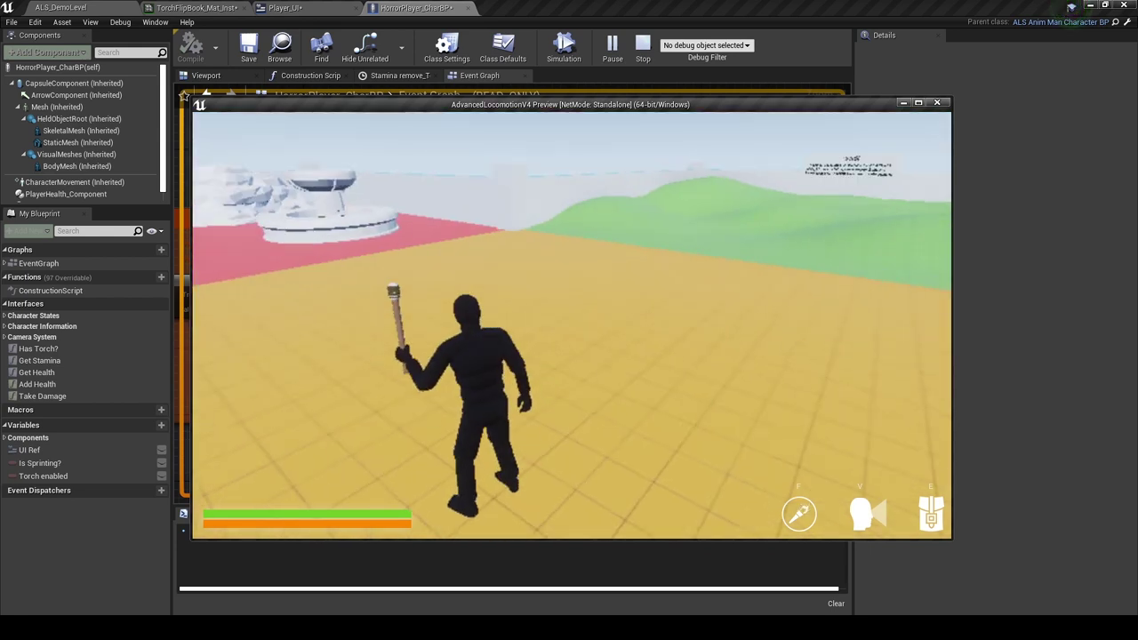
pyautogui.press('w')
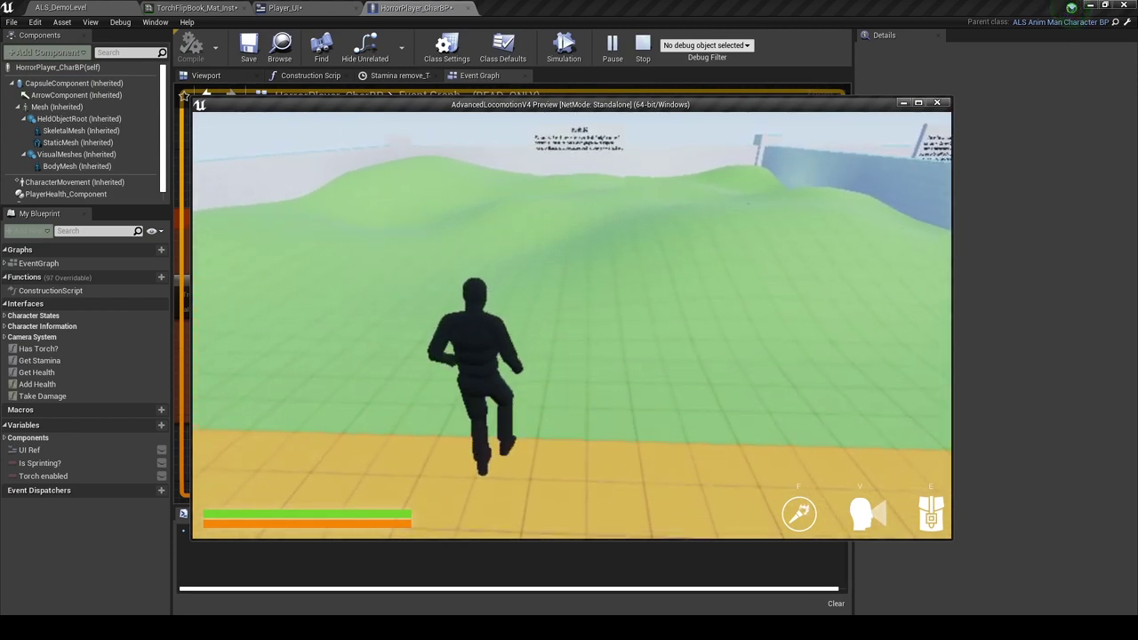
pyautogui.press('Escape')
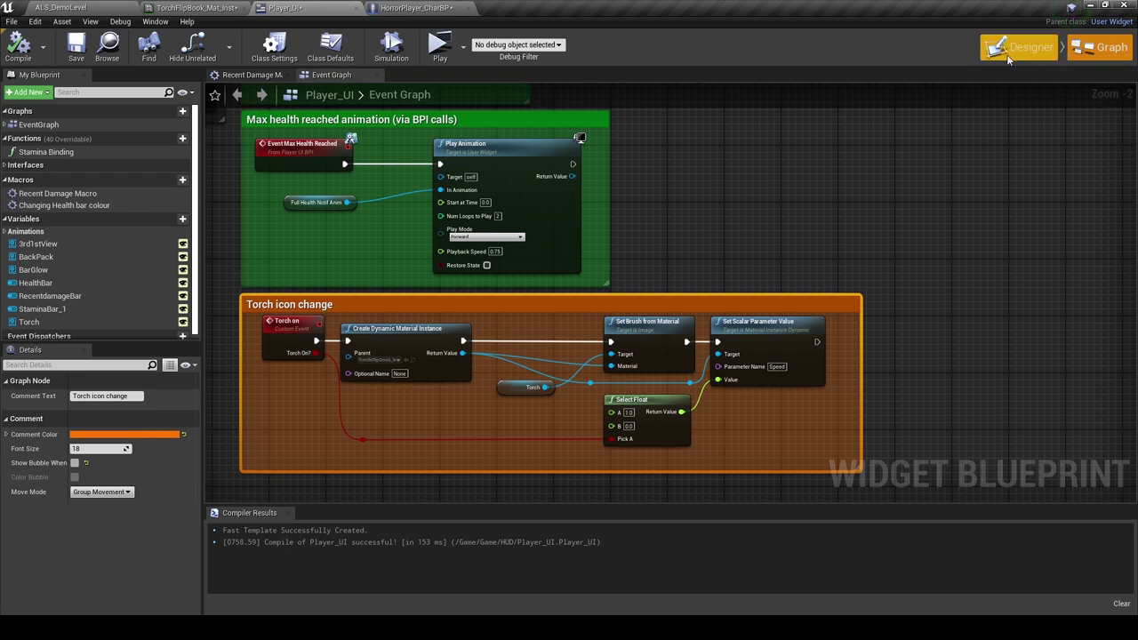
# Rename the 'F' text block to TorchText, tick Is Variable, and return to the Graph.
pyautogui.click(1024, 47)
pyautogui.scroll(4, 668, 366)
pyautogui.scroll(1, 581, 377)
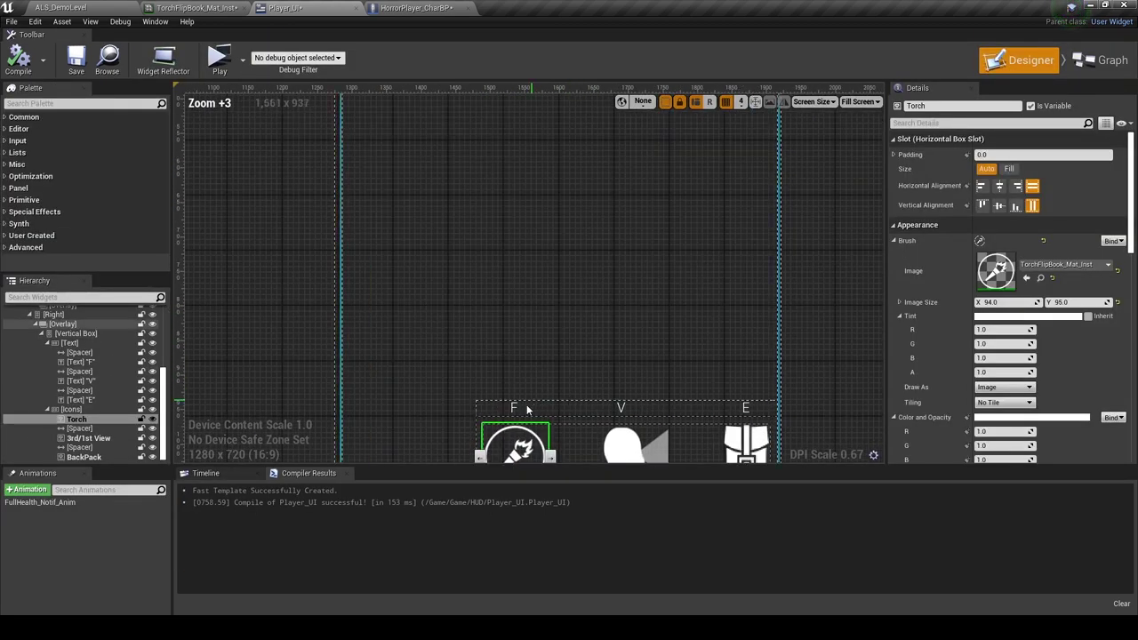
pyautogui.click(515, 409)
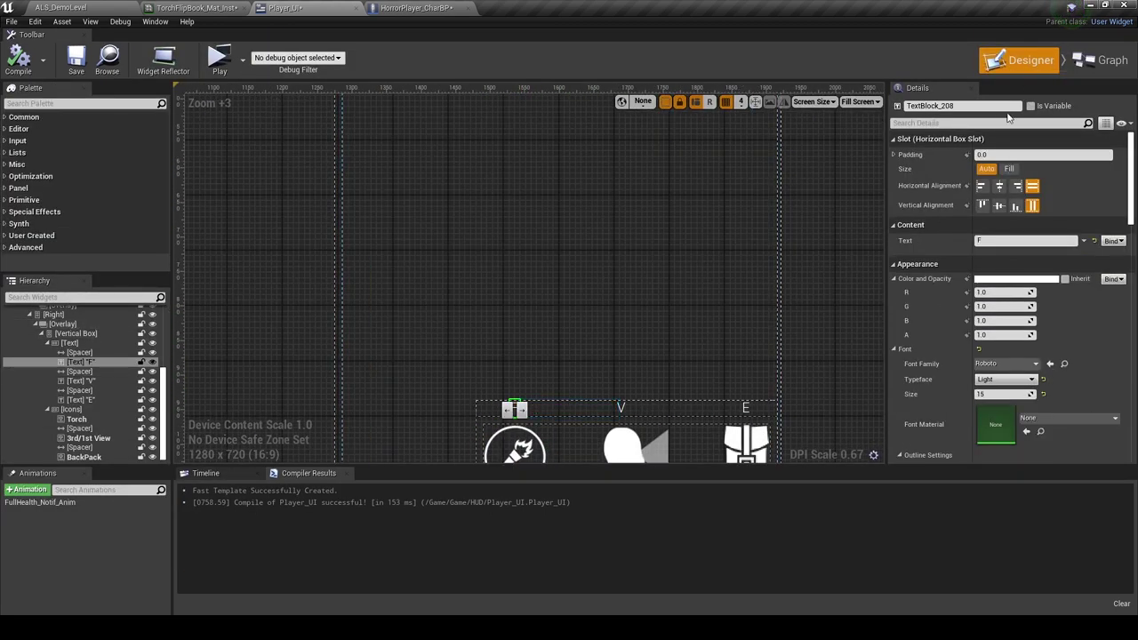
pyautogui.write('Torch')
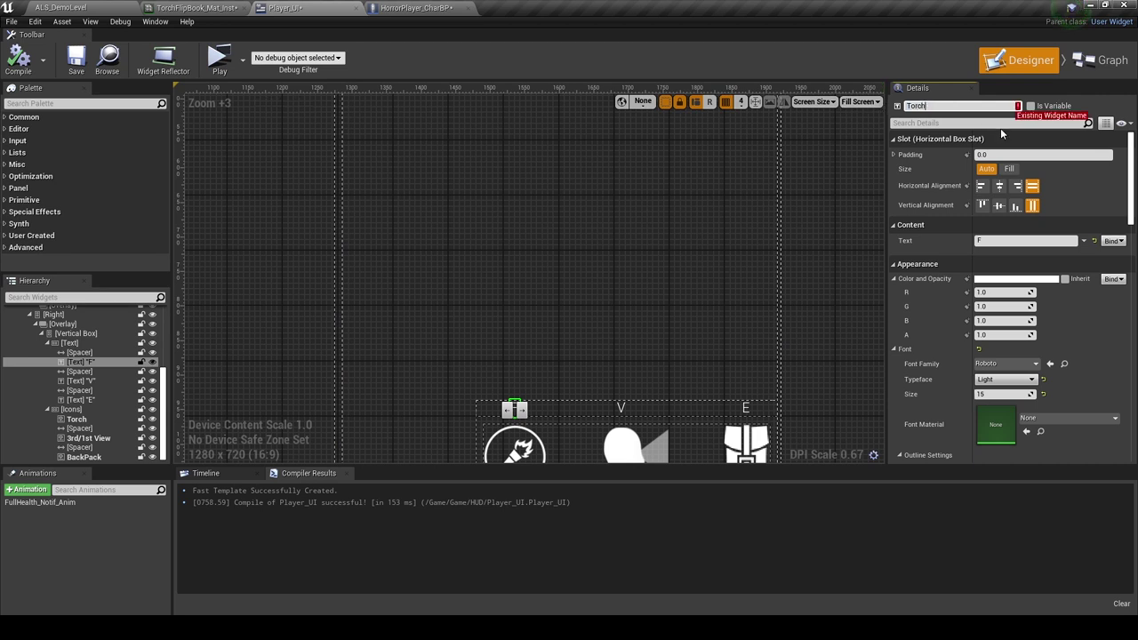
pyautogui.write('Text')
pyautogui.click(1030, 105)
pyautogui.click(1111, 61)
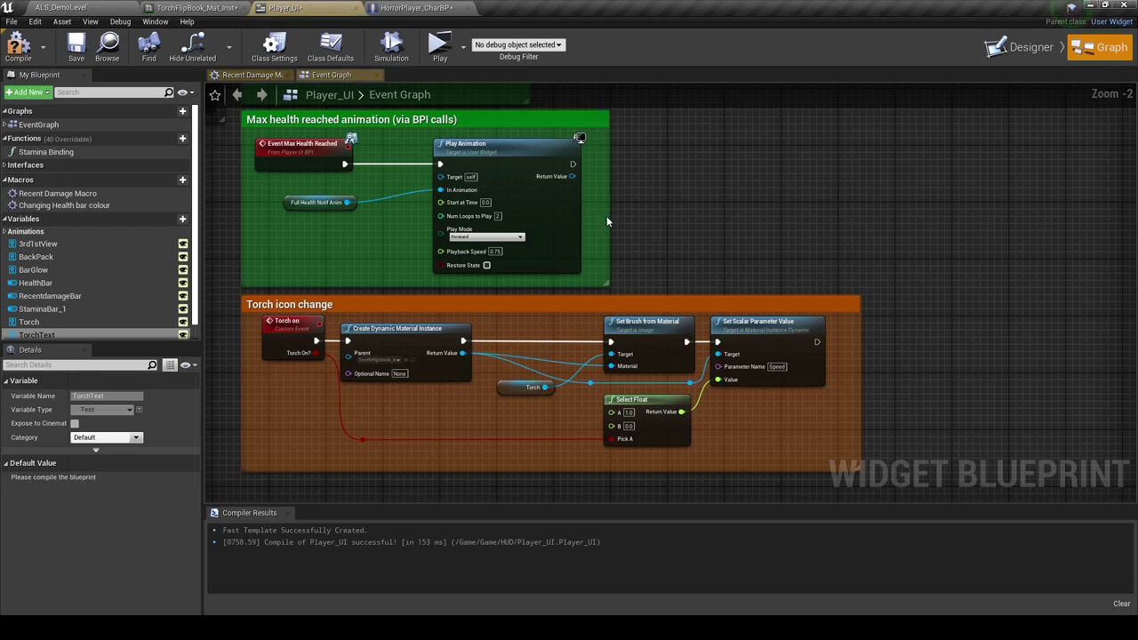
# Add a Torch Text getter with a Set Color and Opacity node driven by Sequence Then 2.
pyautogui.scroll(-4, 606, 216)
pyautogui.scroll(1, 464, 293)
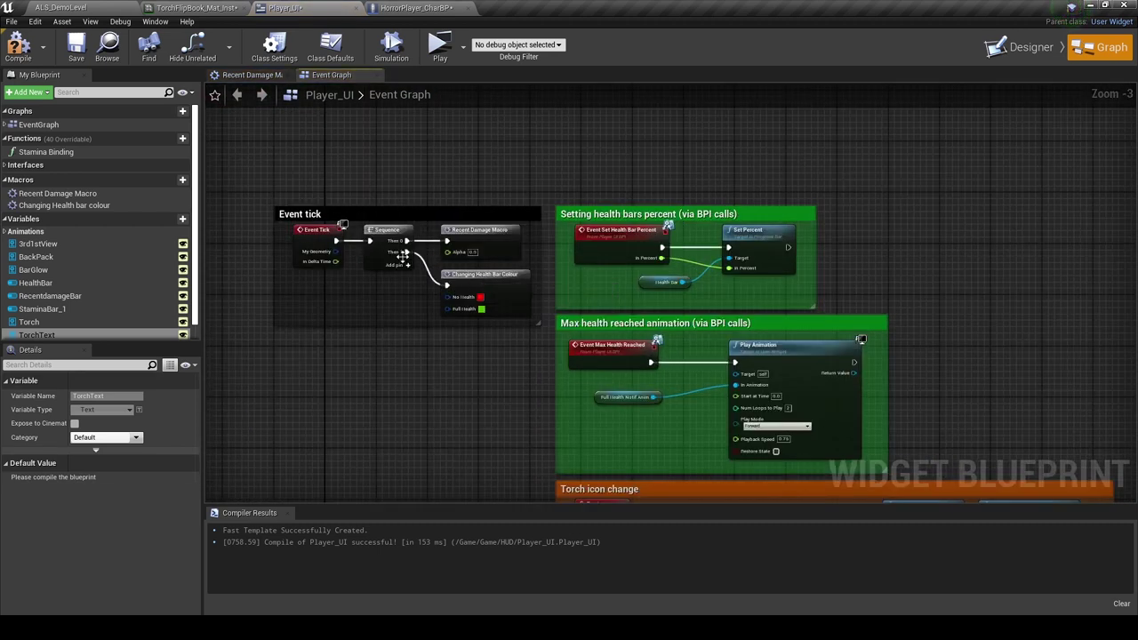
pyautogui.scroll(1, 428, 279)
pyautogui.moveTo(37, 335); pyautogui.dragTo(303, 347)
pyautogui.moveTo(303, 347); pyautogui.dragTo(521, 324, button='right')
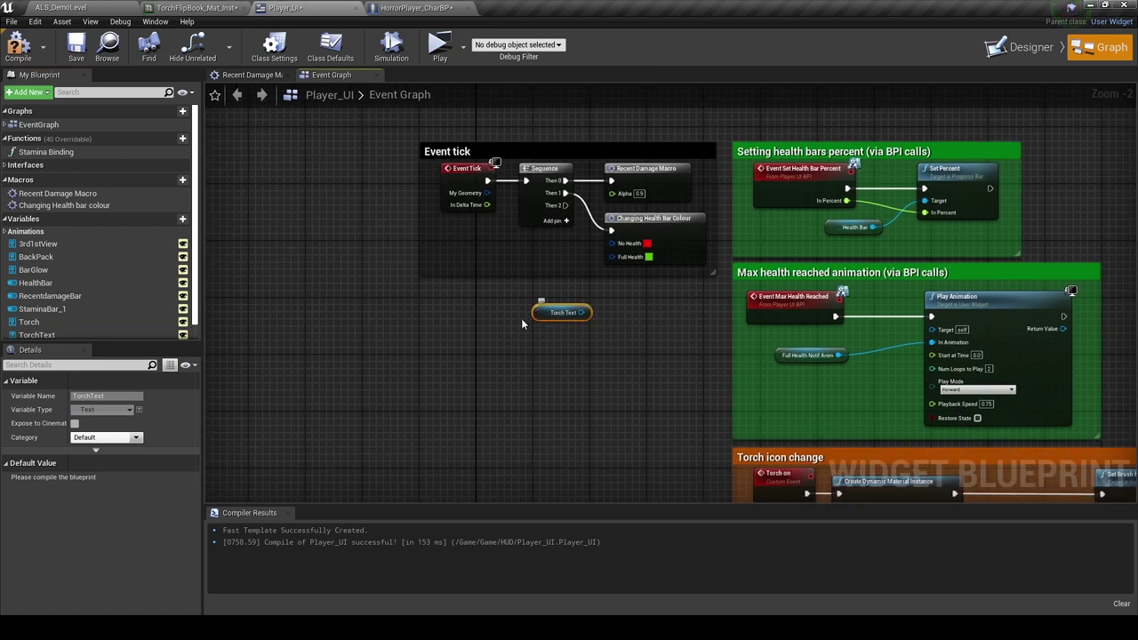
pyautogui.moveTo(338, 355); pyautogui.dragTo(392, 352)
pyautogui.write('set colo')
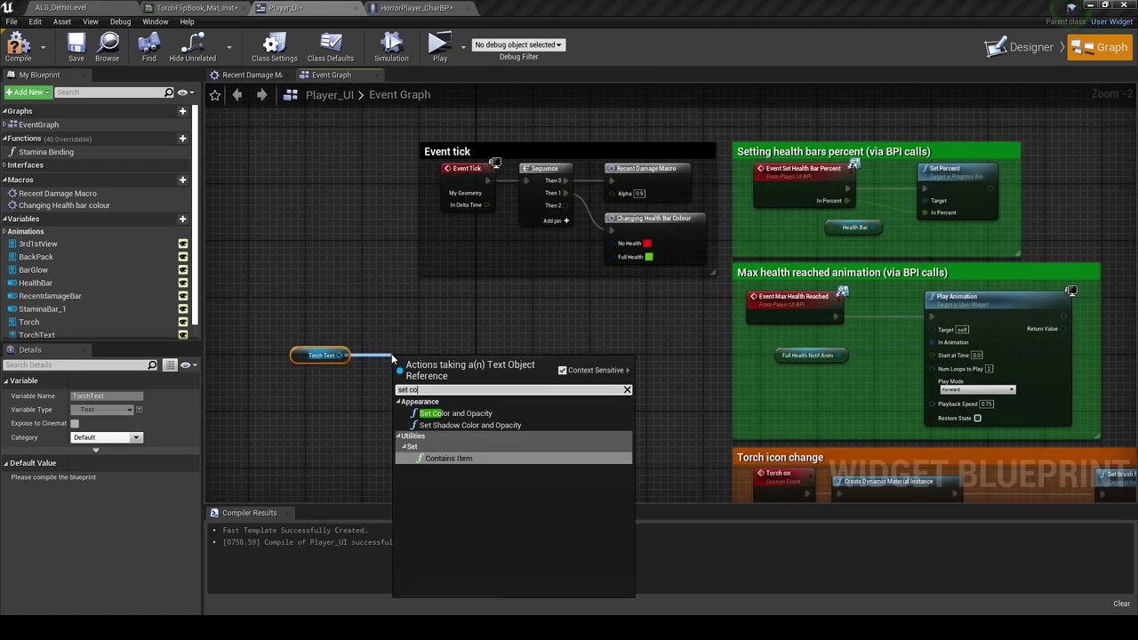
pyautogui.press('Return')
pyautogui.moveTo(417, 356)
pyautogui.mouseDown()
pyautogui.moveTo(655, 296)
pyautogui.moveTo(588, 271)
pyautogui.moveTo(566, 206)
pyautogui.mouseUp()
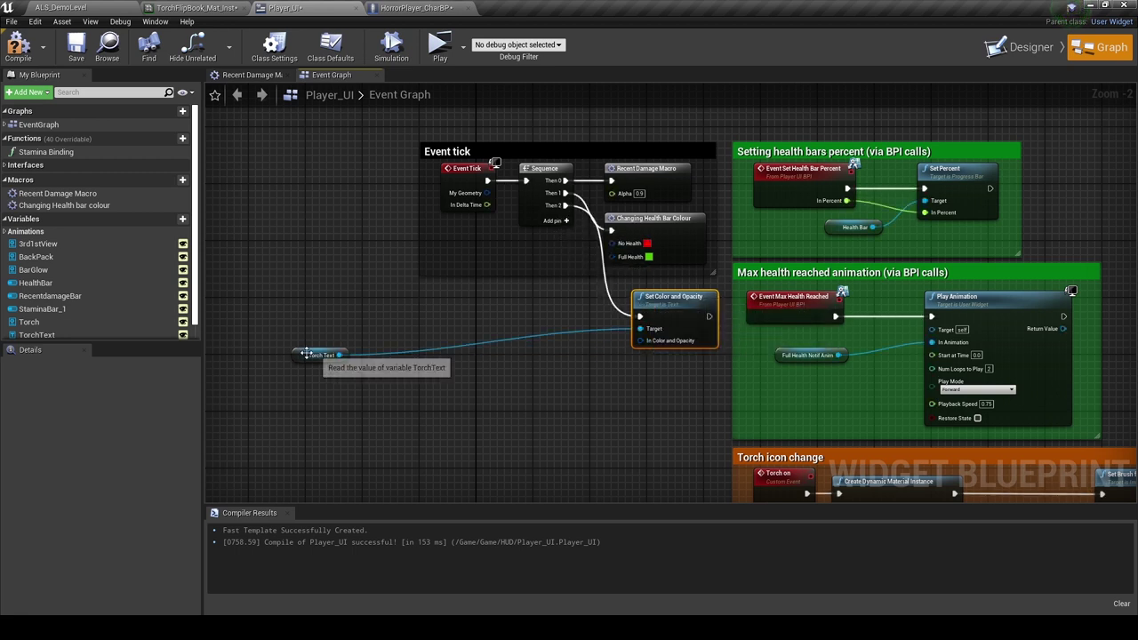
pyautogui.moveTo(312, 354); pyautogui.dragTo(580, 329)
# Split the In Color and Opacity pin and feed Specified Color from a new Lerp (LinearColor) node.
pyautogui.scroll(1, 579, 329)
pyautogui.moveTo(646, 339); pyautogui.dragTo(585, 377)
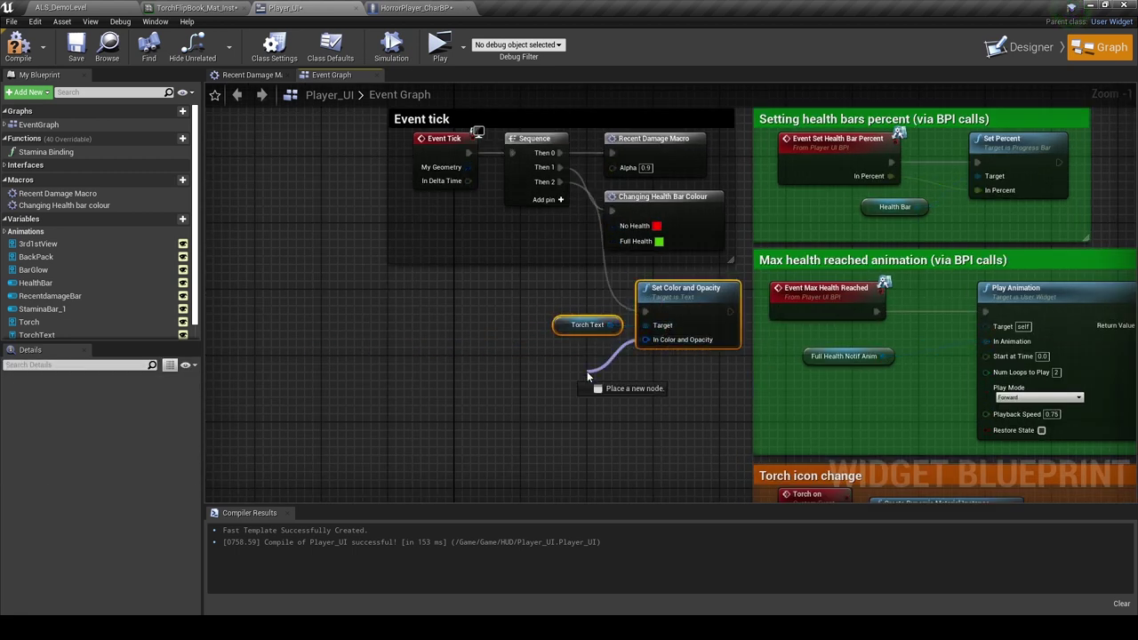
pyautogui.write('rin')
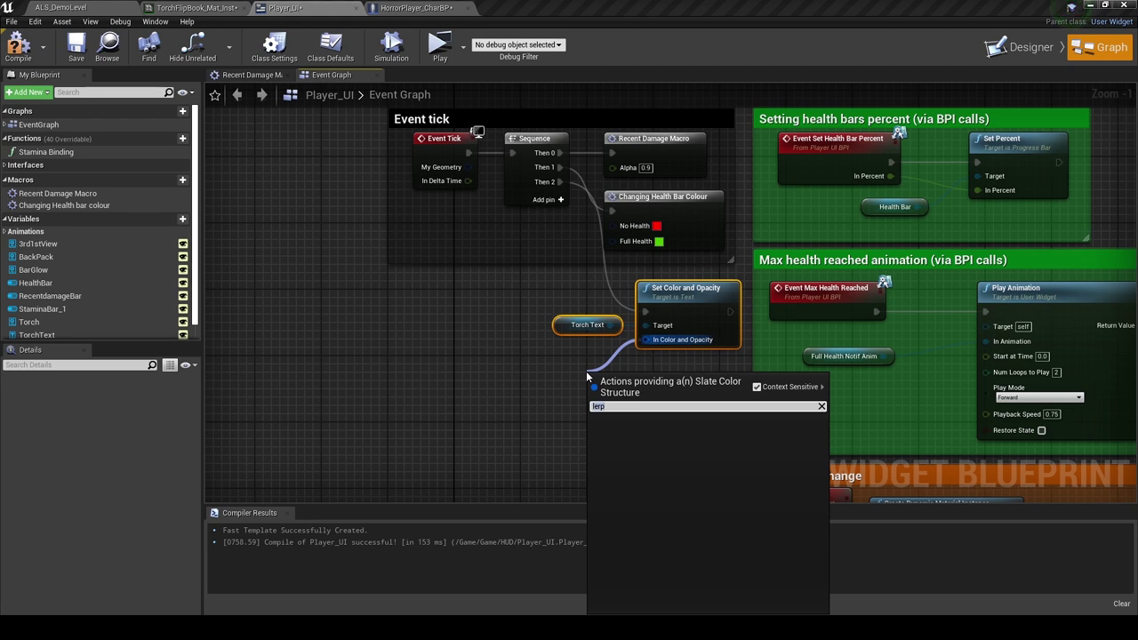
pyautogui.press('BackSpace')
pyautogui.press('BackSpace')
pyautogui.press('BackSpace')
pyautogui.write('er')
pyautogui.press('BackSpace')
pyautogui.press('Escape')
pyautogui.rightClick(647, 340)
pyautogui.click(658, 367)
pyautogui.scroll(1, 569, 349)
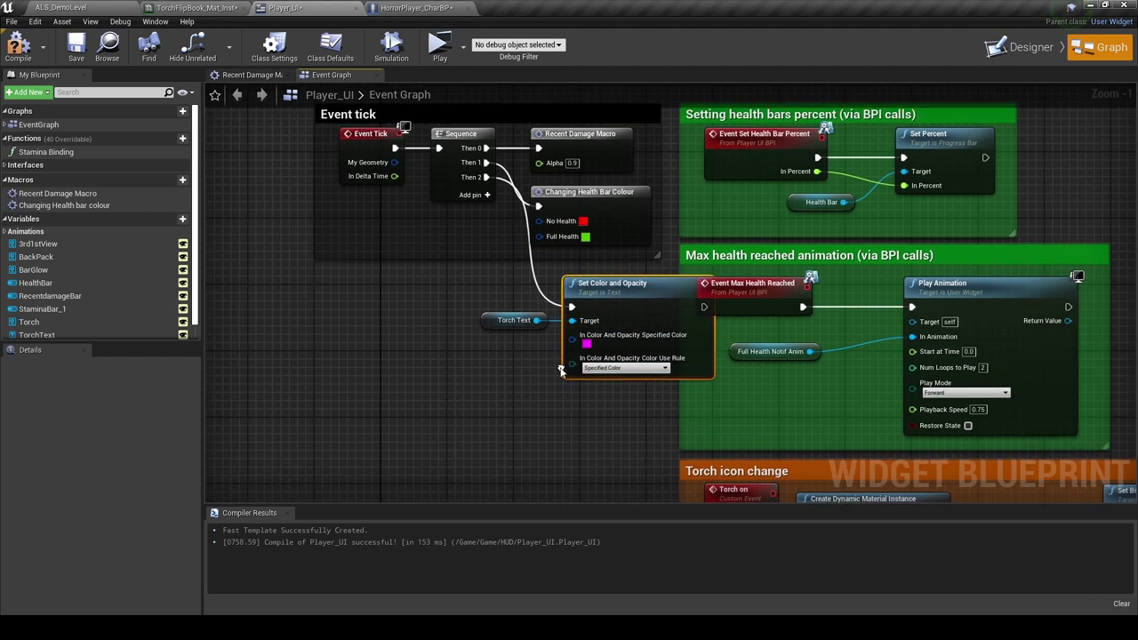
pyautogui.moveTo(573, 333); pyautogui.dragTo(507, 371)
pyautogui.write('erp')
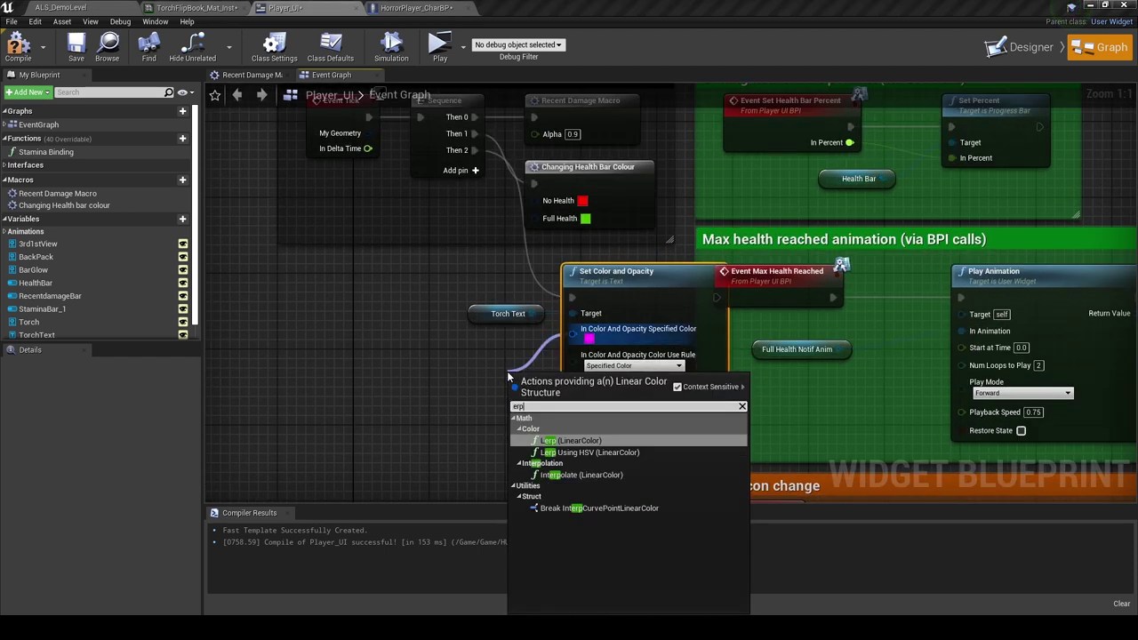
pyautogui.click(569, 440)
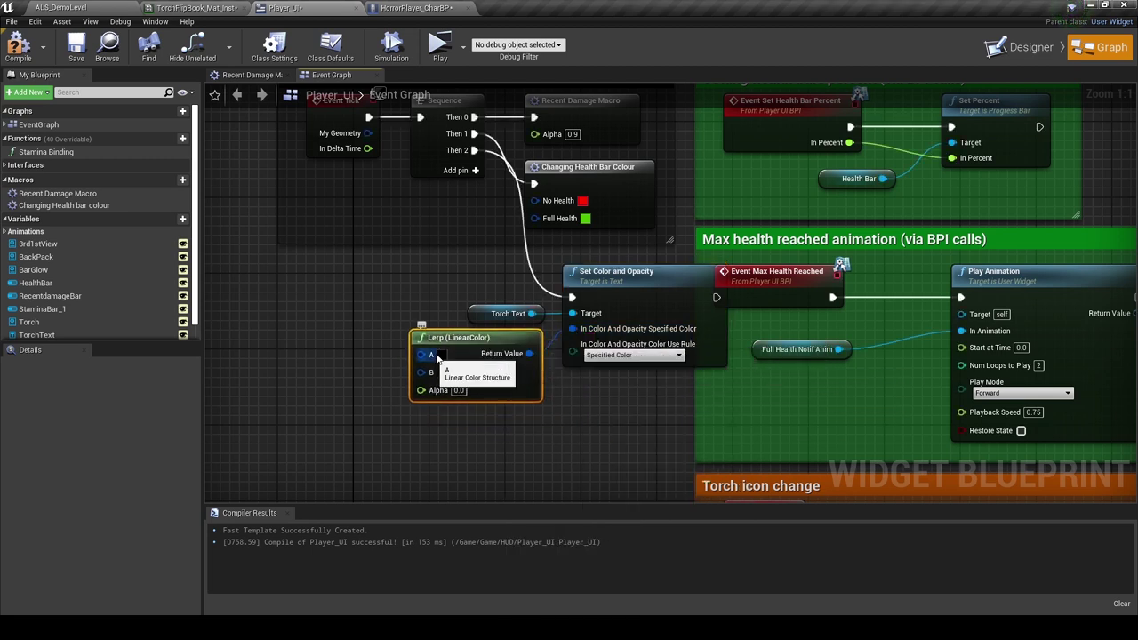
# Set the Lerp's colour A to white and colour B to orange in the Color Picker.
pyautogui.click(440, 356)
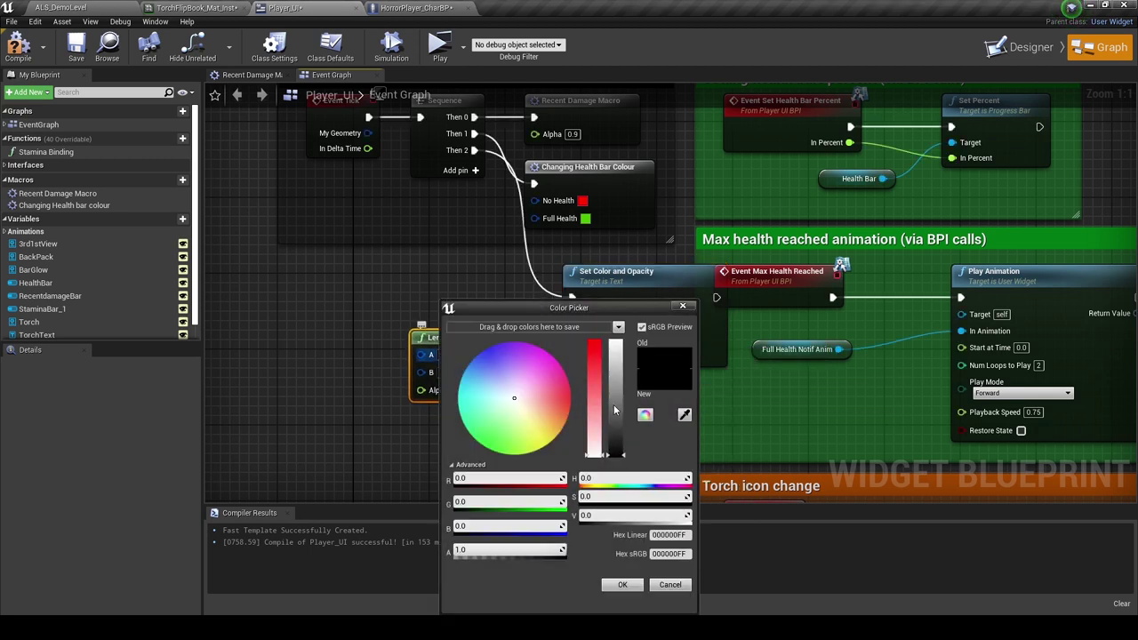
pyautogui.click(616, 347)
pyautogui.click(623, 585)
pyautogui.click(440, 372)
pyautogui.click(568, 419)
pyautogui.click(616, 343)
pyautogui.click(569, 423)
pyautogui.click(623, 585)
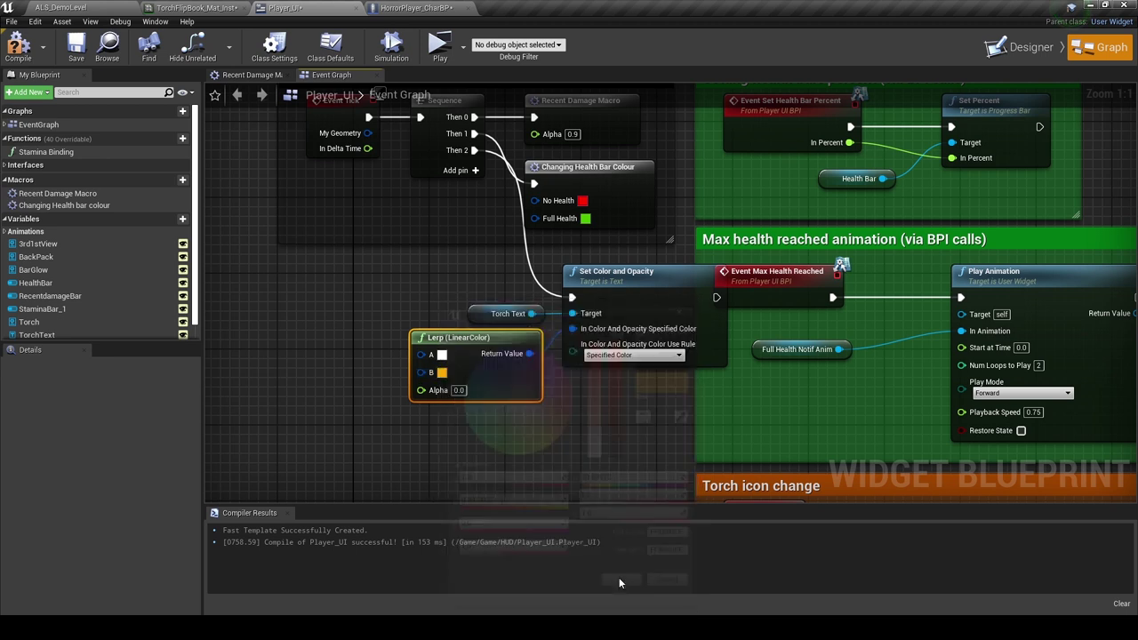
# Add a Select Float node feeding the Lerp's Alpha and place it below the Lerp.
pyautogui.moveTo(266, 366); pyautogui.dragTo(356, 397, button='right')
pyautogui.rightClick(355, 398)
pyautogui.press('Escape')
pyautogui.moveTo(509, 421); pyautogui.dragTo(481, 445)
pyautogui.write('select')
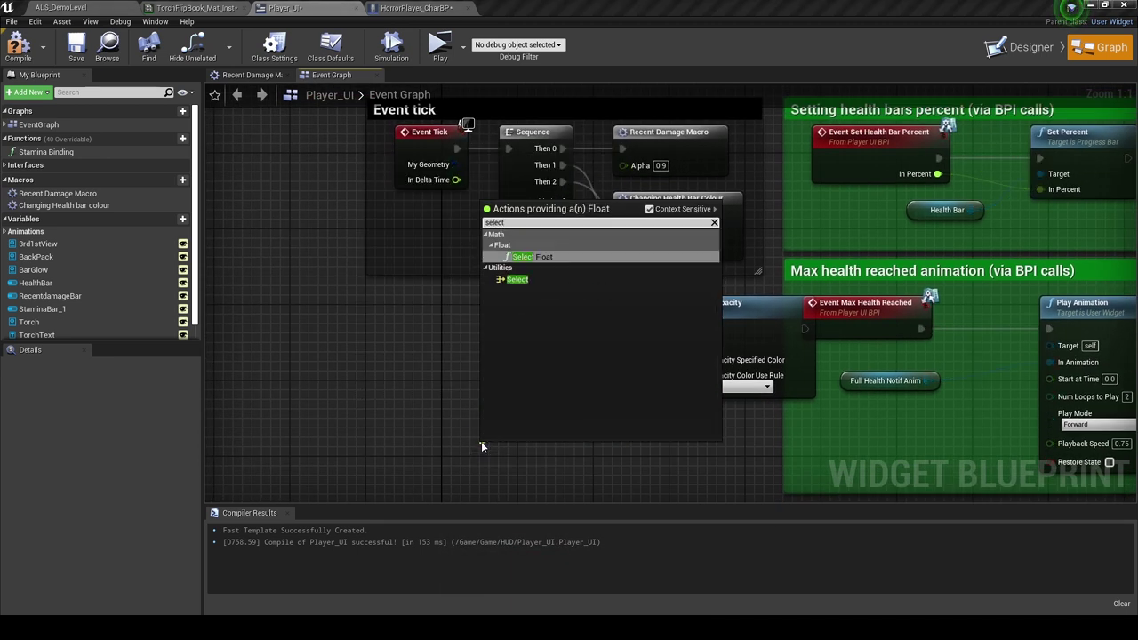
pyautogui.press('Return')
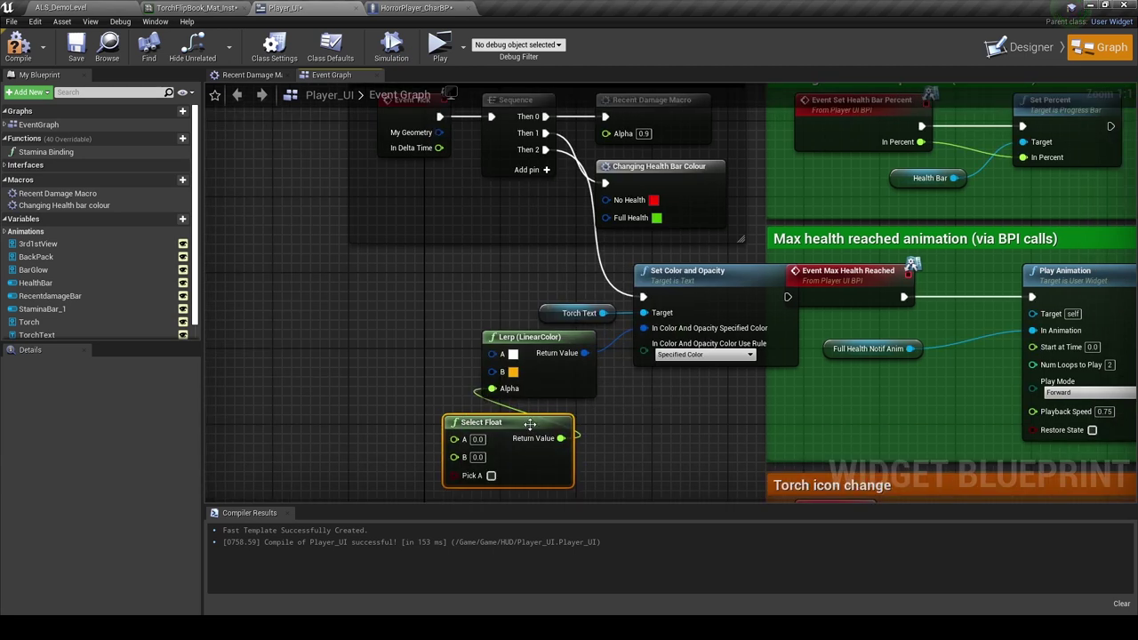
pyautogui.moveTo(529, 424); pyautogui.dragTo(506, 408, button='right')
pyautogui.moveTo(505, 408)
pyautogui.mouseDown()
pyautogui.moveTo(537, 397)
pyautogui.moveTo(615, 313)
pyautogui.mouseUp()
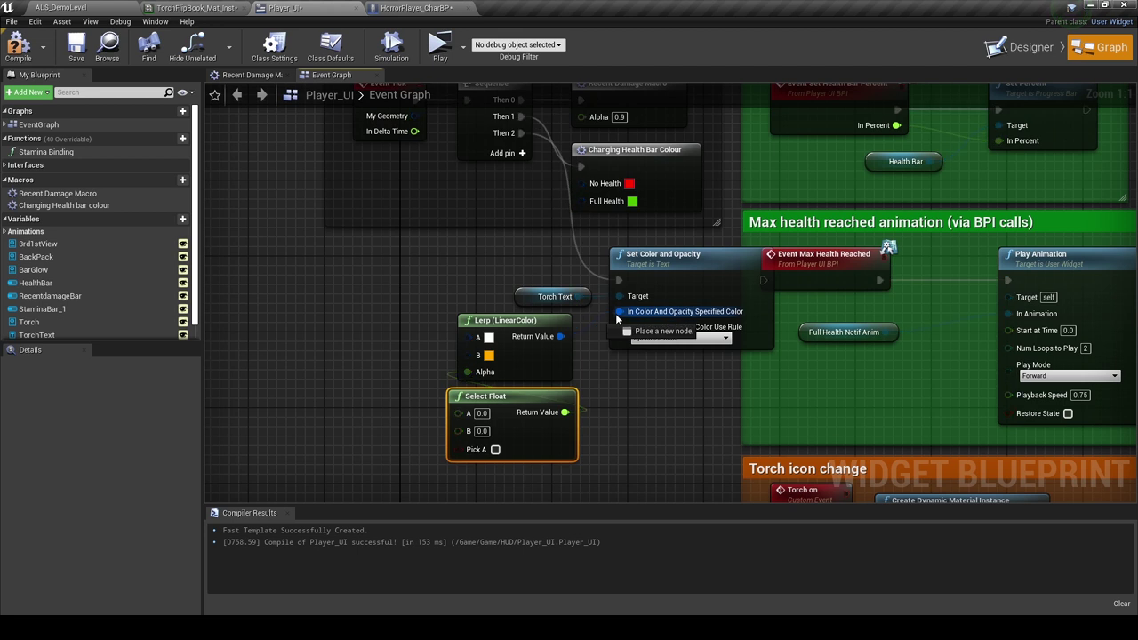
pyautogui.moveTo(615, 313); pyautogui.dragTo(591, 346)
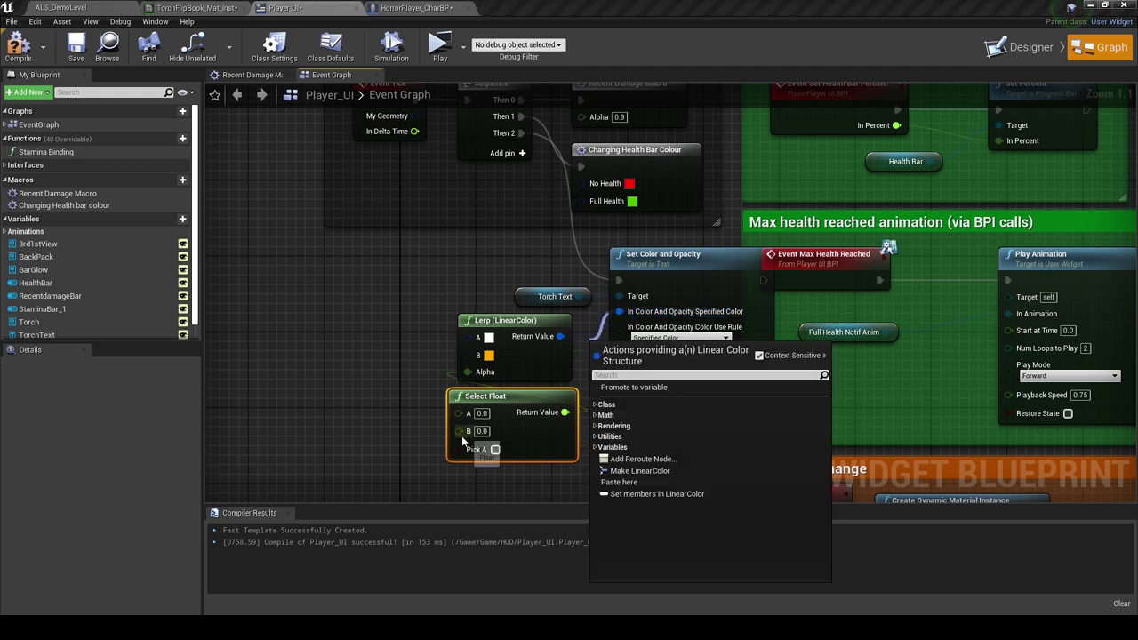
# Add a Get Player Controller node and a Has Torch? call from its Return Value.
pyautogui.rightClick(298, 402)
pyautogui.write('get player')
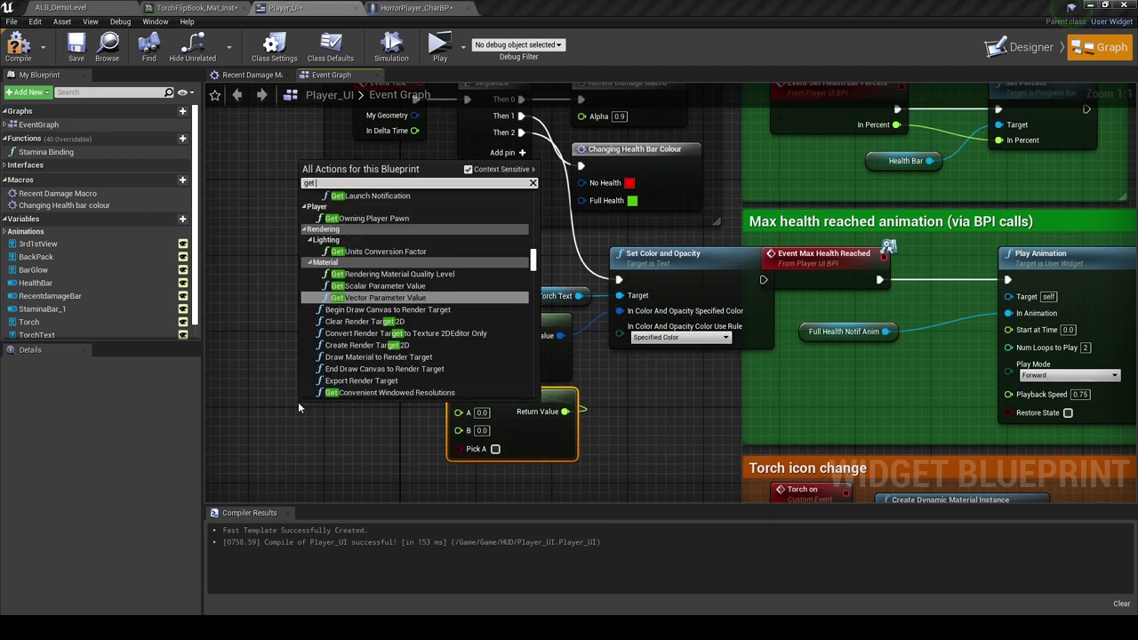
pyautogui.press('Up')
pyautogui.press('Up')
pyautogui.press('Up')
pyautogui.press('Return')
pyautogui.moveTo(355, 426); pyautogui.dragTo(435, 369, button='right')
pyautogui.moveTo(509, 375)
pyautogui.mouseDown()
pyautogui.moveTo(410, 375)
pyautogui.moveTo(414, 418)
pyautogui.moveTo(416, 392)
pyautogui.mouseUp()
pyautogui.write('has')
pyautogui.press('Return')
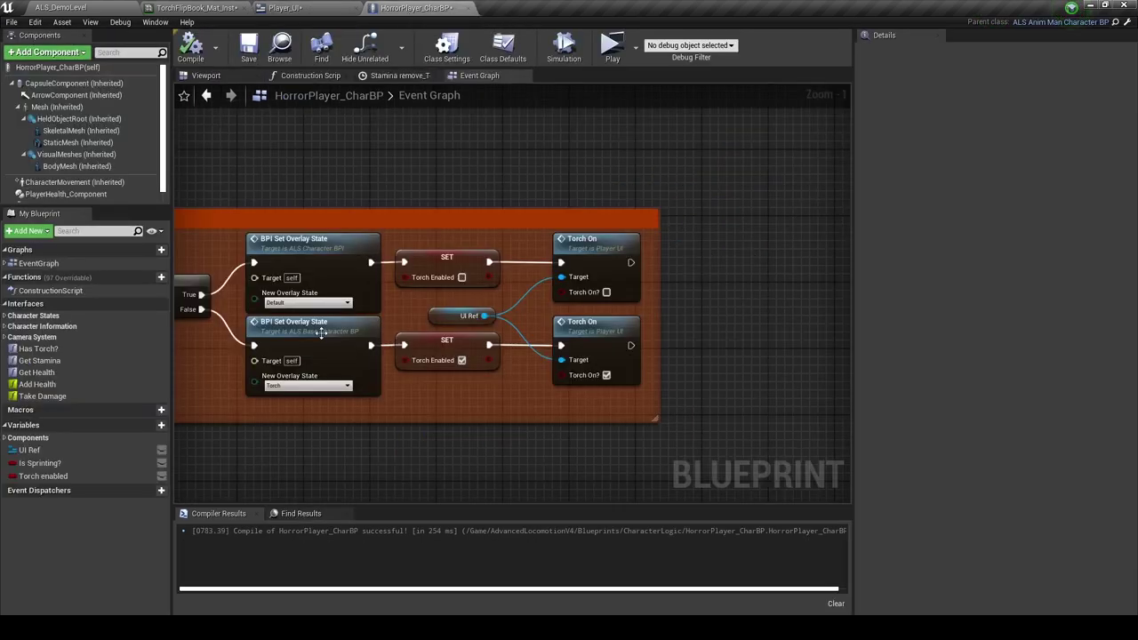
# Check the Has Torch? output in the character's Player_BPI interface, then return to Player_UI.
pyautogui.click(446, 49)
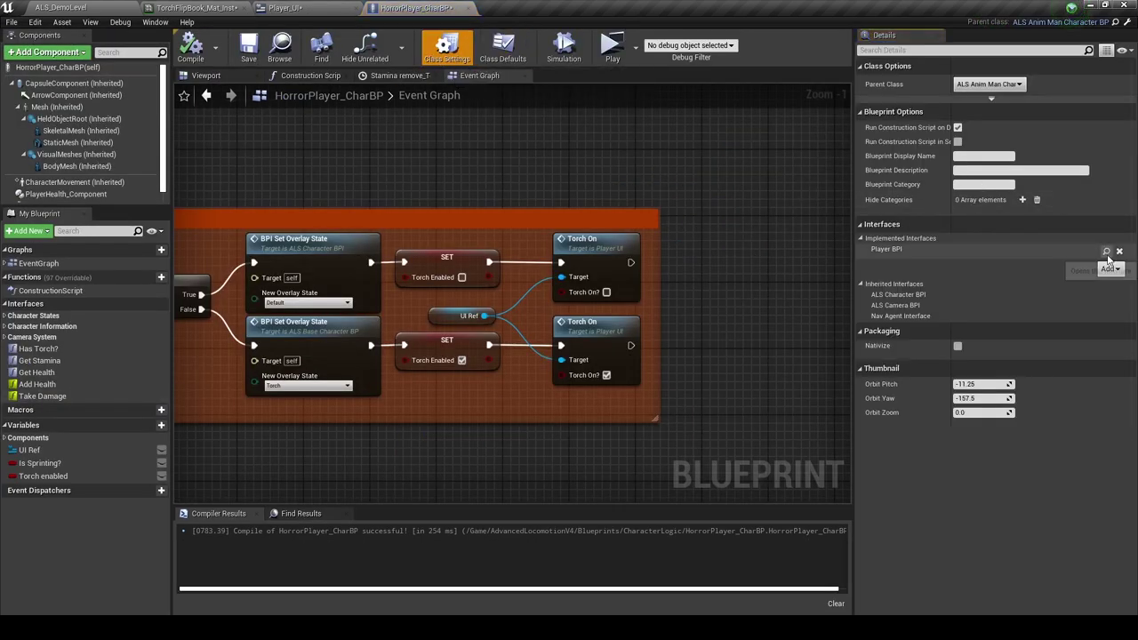
pyautogui.click(1107, 252)
pyautogui.click(983, 135)
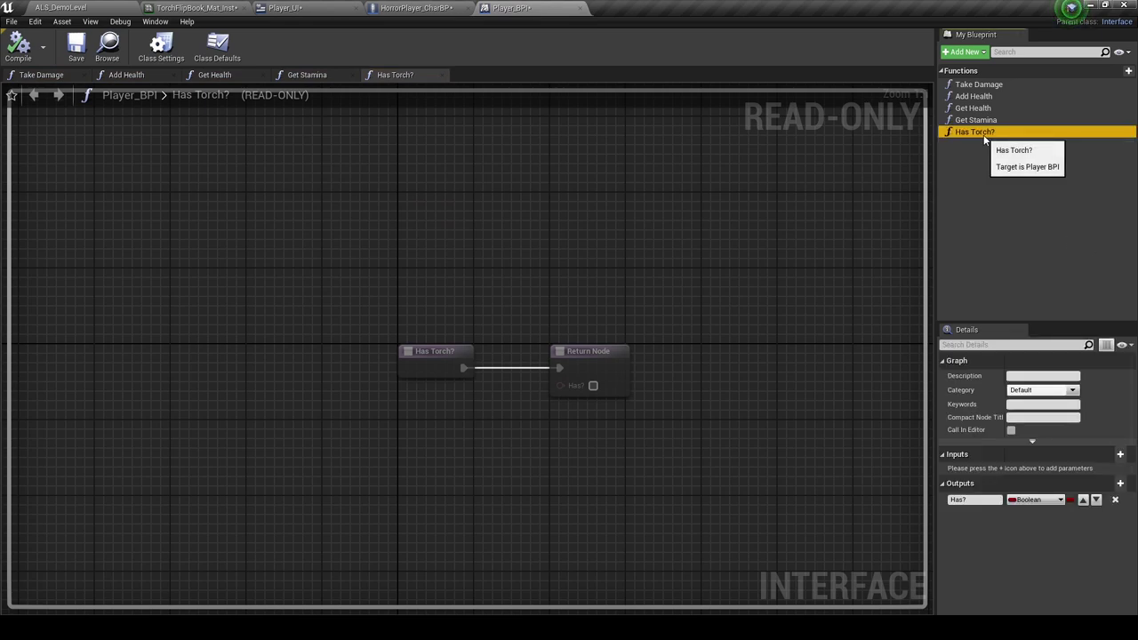
pyautogui.click(580, 9)
pyautogui.click(301, 7)
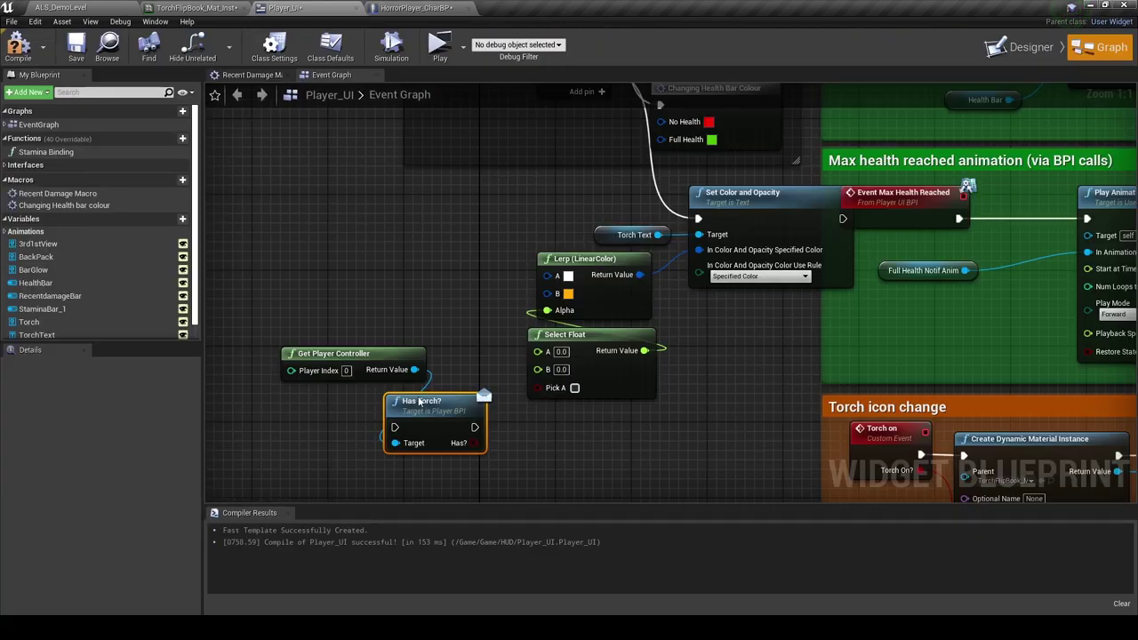
# Move Has Torch? and the new nodes beside Lerp, Select Float and Torch Text.
pyautogui.moveTo(419, 402); pyautogui.dragTo(473, 315)
pyautogui.scroll(-1, 472, 302)
pyautogui.moveTo(475, 273); pyautogui.dragTo(434, 283, button='right')
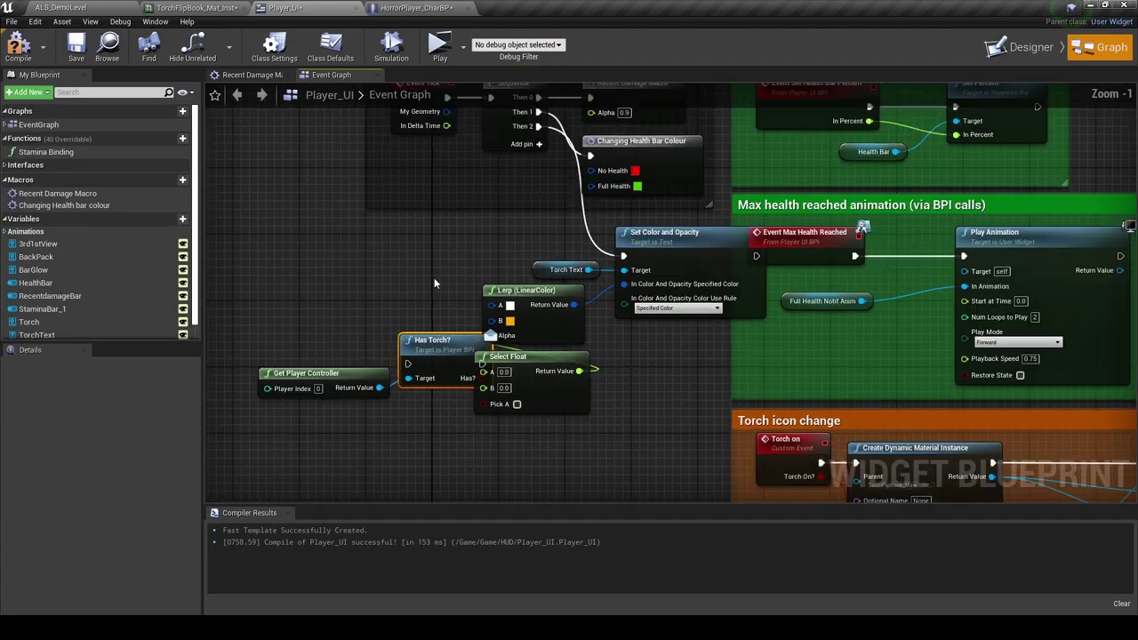
pyautogui.scroll(-1, 434, 283)
pyautogui.moveTo(374, 261); pyautogui.dragTo(605, 400)
pyautogui.moveTo(658, 248); pyautogui.dragTo(509, 330)
pyautogui.moveTo(474, 325); pyautogui.dragTo(643, 304, button='right')
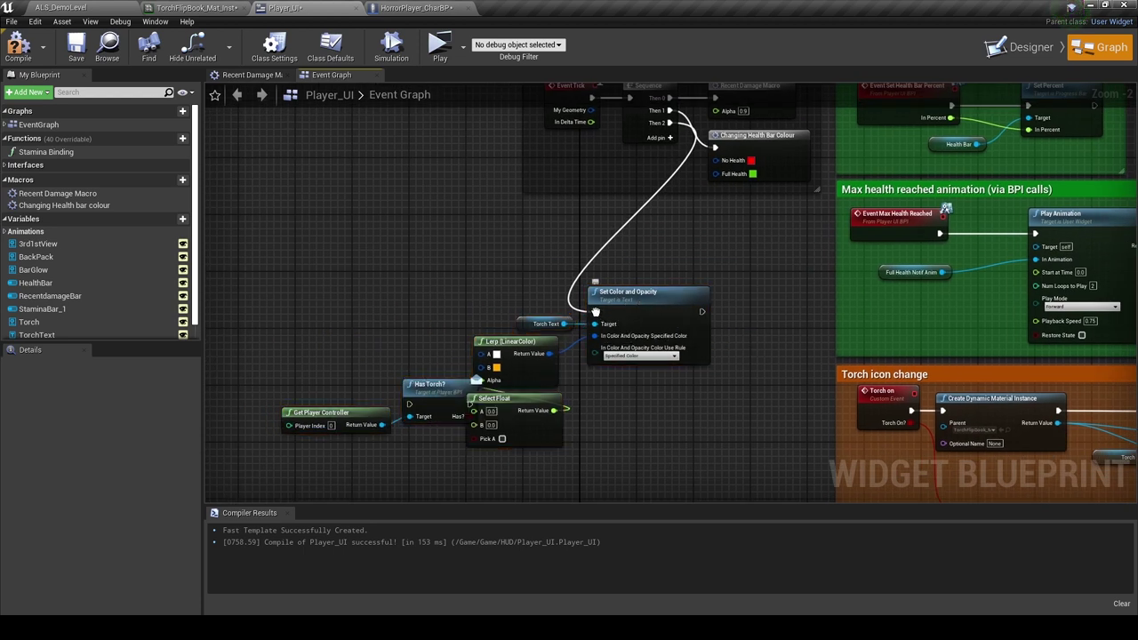
# Route Then 2 through Has Torch? into Set Color and Opacity, with Torch Text, Lerp and Select Float beneath.
pyautogui.keyDown('ctrl'); pyautogui.moveTo(596, 311); pyautogui.dragTo(409, 404); pyautogui.keyUp('ctrl')
pyautogui.moveTo(276, 440)
pyautogui.mouseDown()
pyautogui.moveTo(452, 380)
pyautogui.moveTo(464, 320)
pyautogui.moveTo(557, 236)
pyautogui.mouseUp()
pyautogui.moveTo(630, 293); pyautogui.dragTo(679, 250)
pyautogui.moveTo(576, 268); pyautogui.dragTo(646, 273)
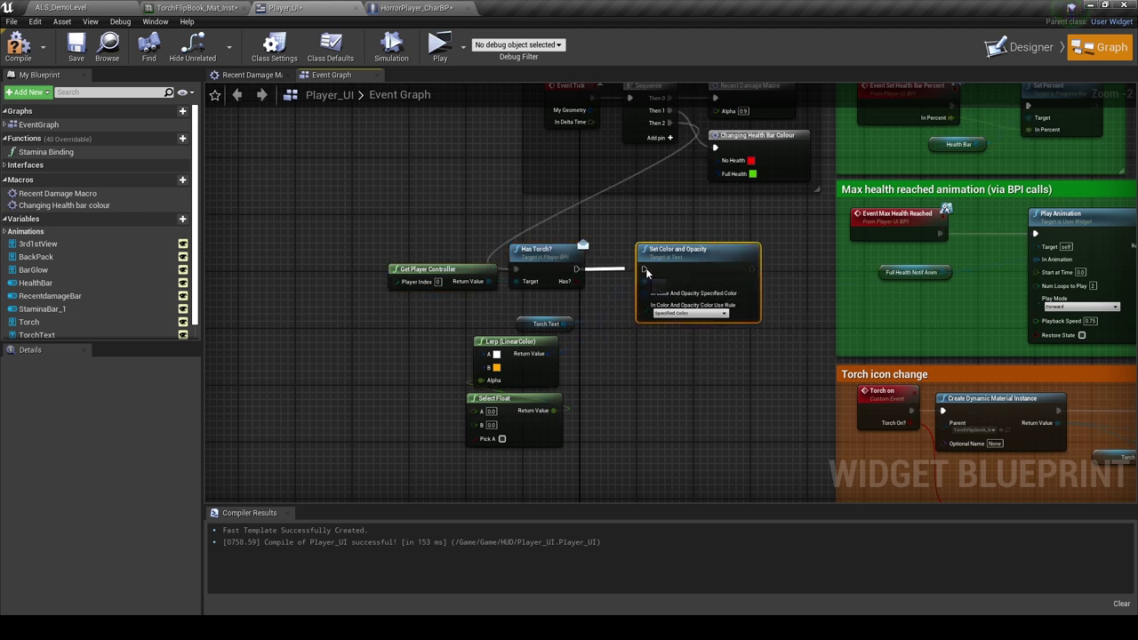
pyautogui.scroll(2, 647, 273)
pyautogui.moveTo(438, 321); pyautogui.dragTo(546, 488)
pyautogui.moveTo(487, 410); pyautogui.dragTo(536, 384)
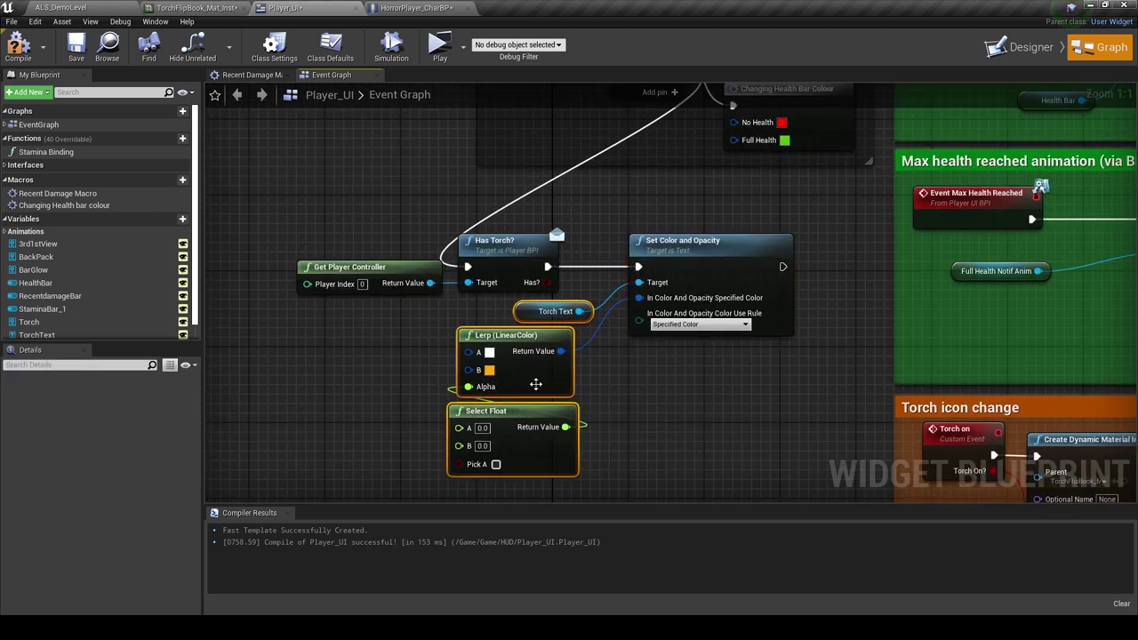
# Let Has? pick Select Float's value and set its A to 1.0.
pyautogui.moveTo(546, 282); pyautogui.dragTo(468, 462)
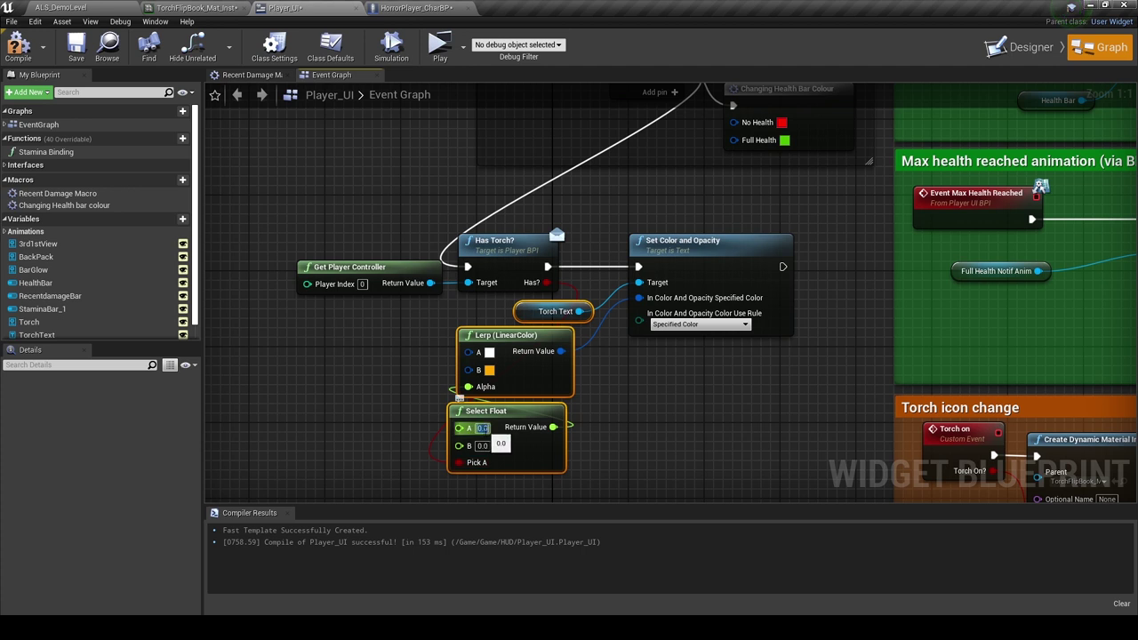
pyautogui.write('1')
pyautogui.click(503, 400)
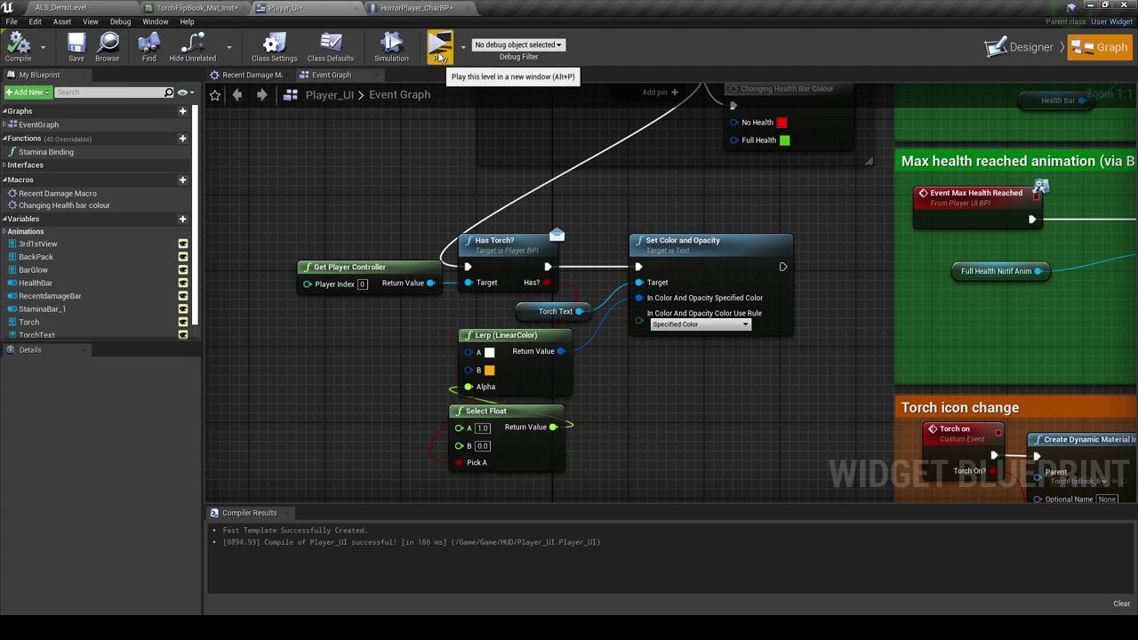
# Playtest the game in a standalone preview, toggling the torch with F.
pyautogui.click(440, 54)
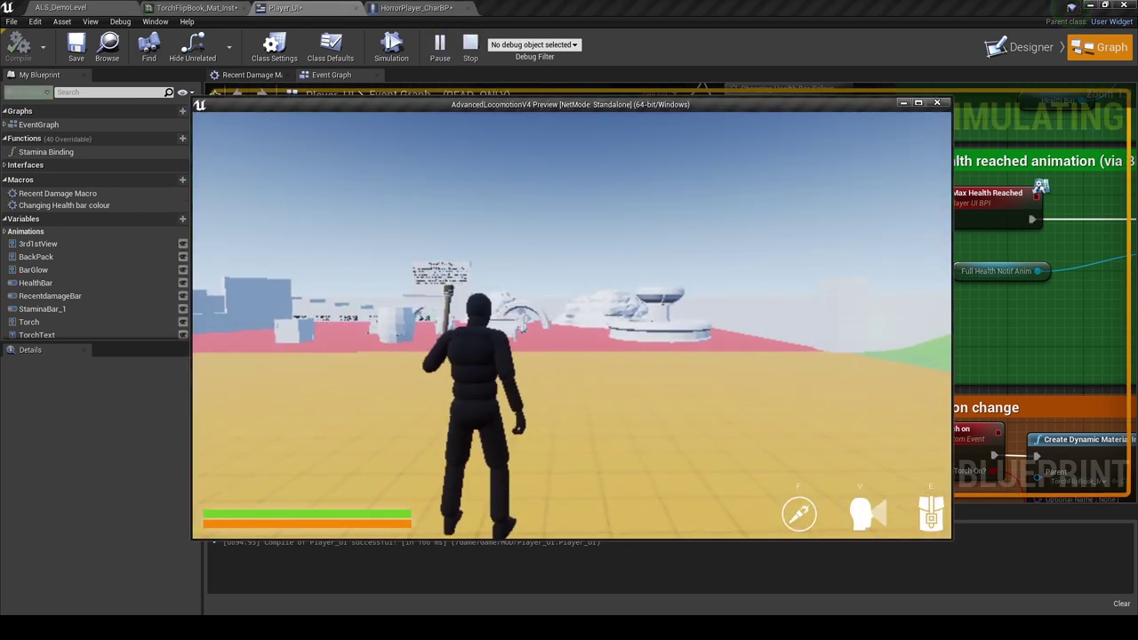
pyautogui.press('f')
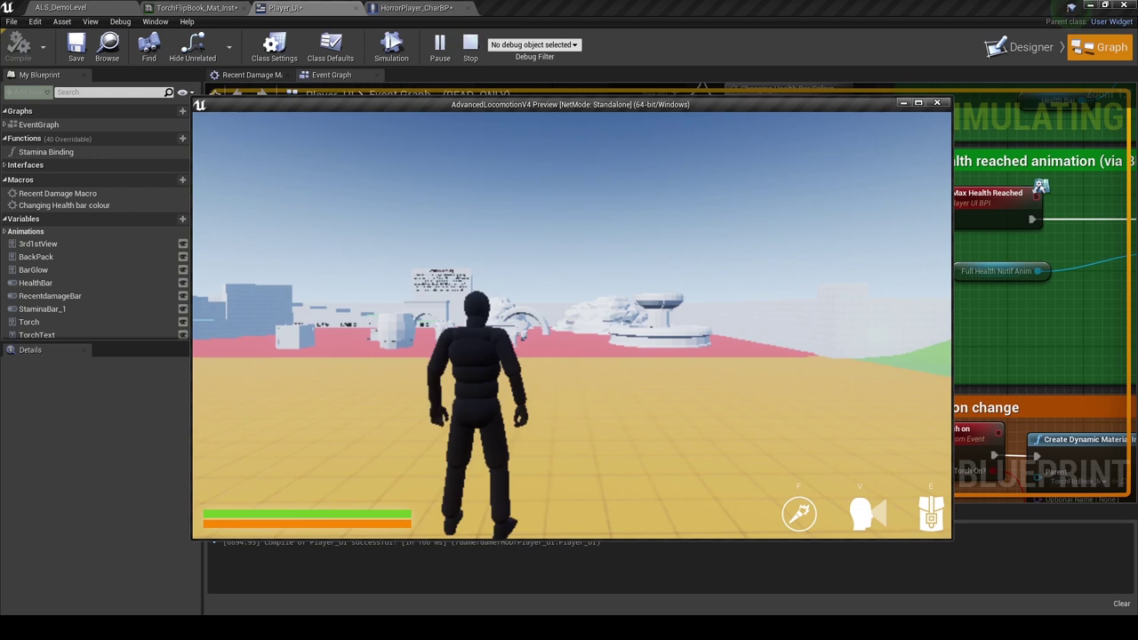
pyautogui.press('Escape')
# Insert a Print String node after Has Torch?, before Set Color and Opacity.
pyautogui.moveTo(555, 329); pyautogui.dragTo(593, 329)
pyautogui.moveTo(452, 293)
pyautogui.mouseDown()
pyautogui.moveTo(489, 293)
pyautogui.moveTo(499, 262)
pyautogui.mouseUp()
pyautogui.write('print')
pyautogui.press('Return')
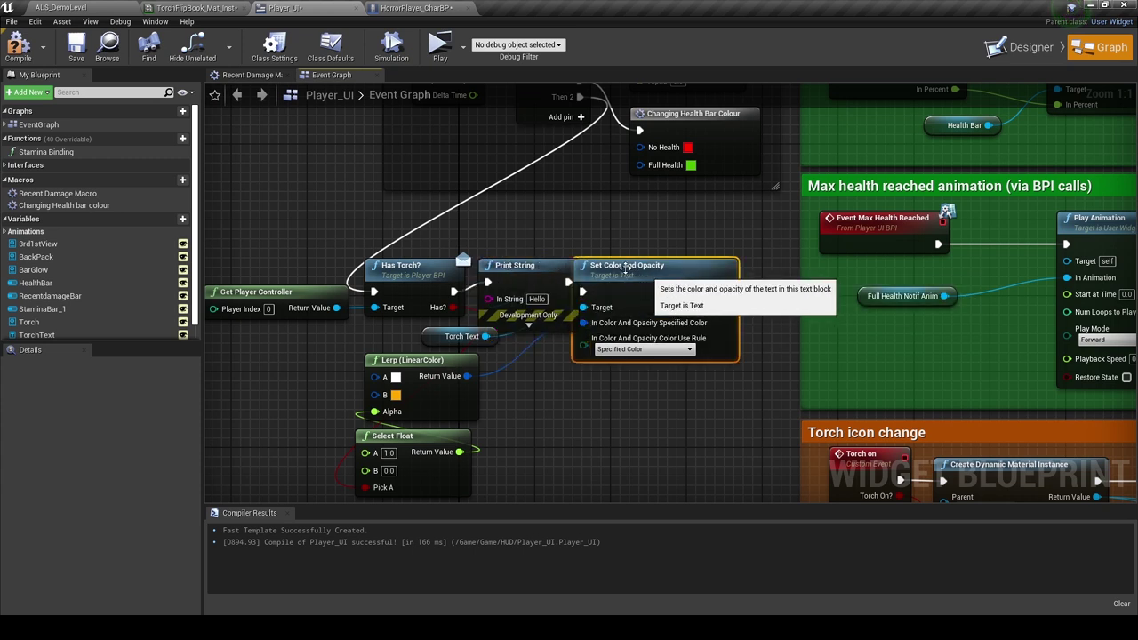
# Tidy Print String, Lerp, Torch Text and Select Float, feed Has? into In String, and run the game.
pyautogui.moveTo(622, 266); pyautogui.dragTo(689, 267)
pyautogui.moveTo(464, 376); pyautogui.dragTo(686, 413)
pyautogui.moveTo(463, 336); pyautogui.dragTo(533, 352)
pyautogui.moveTo(392, 435); pyautogui.dragTo(448, 426)
pyautogui.moveTo(496, 299); pyautogui.dragTo(453, 307)
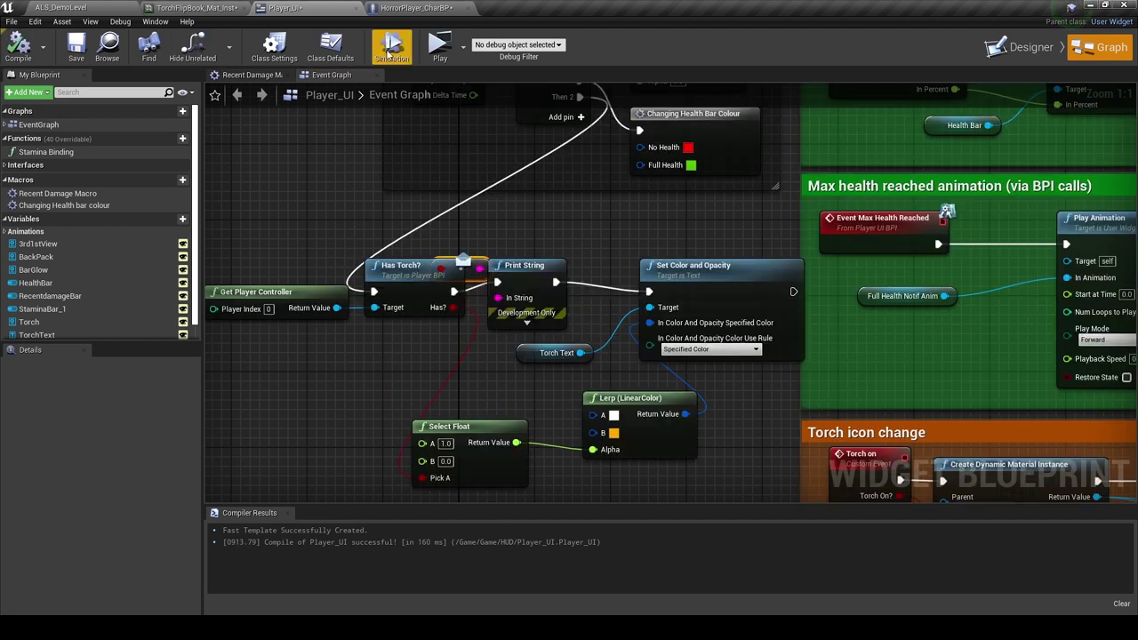
pyautogui.hotkey('alt', 'p')
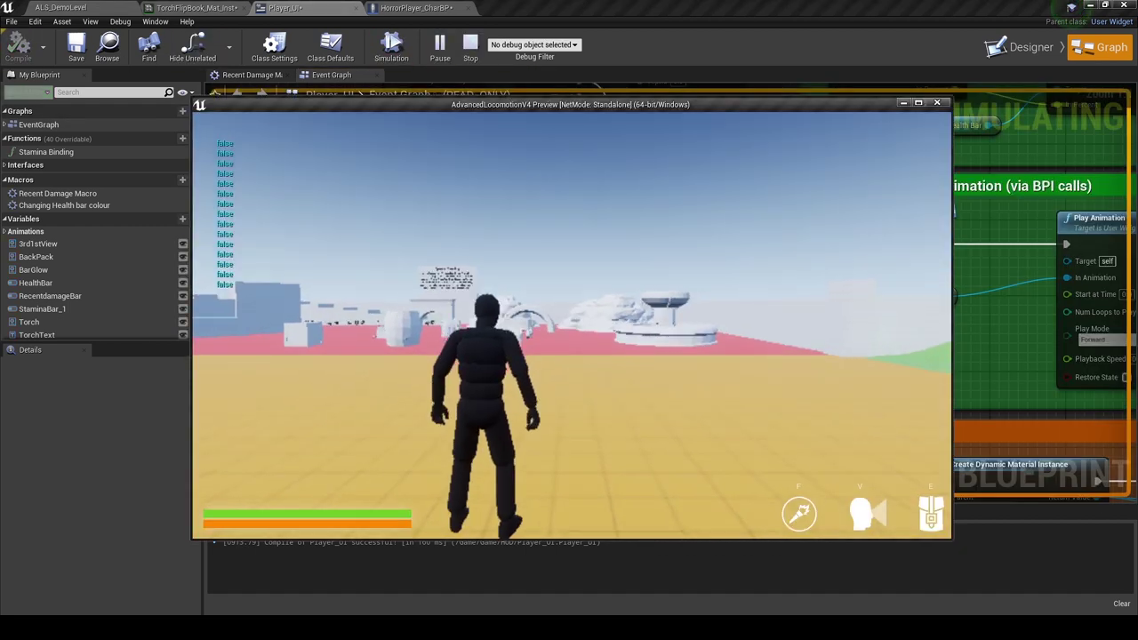